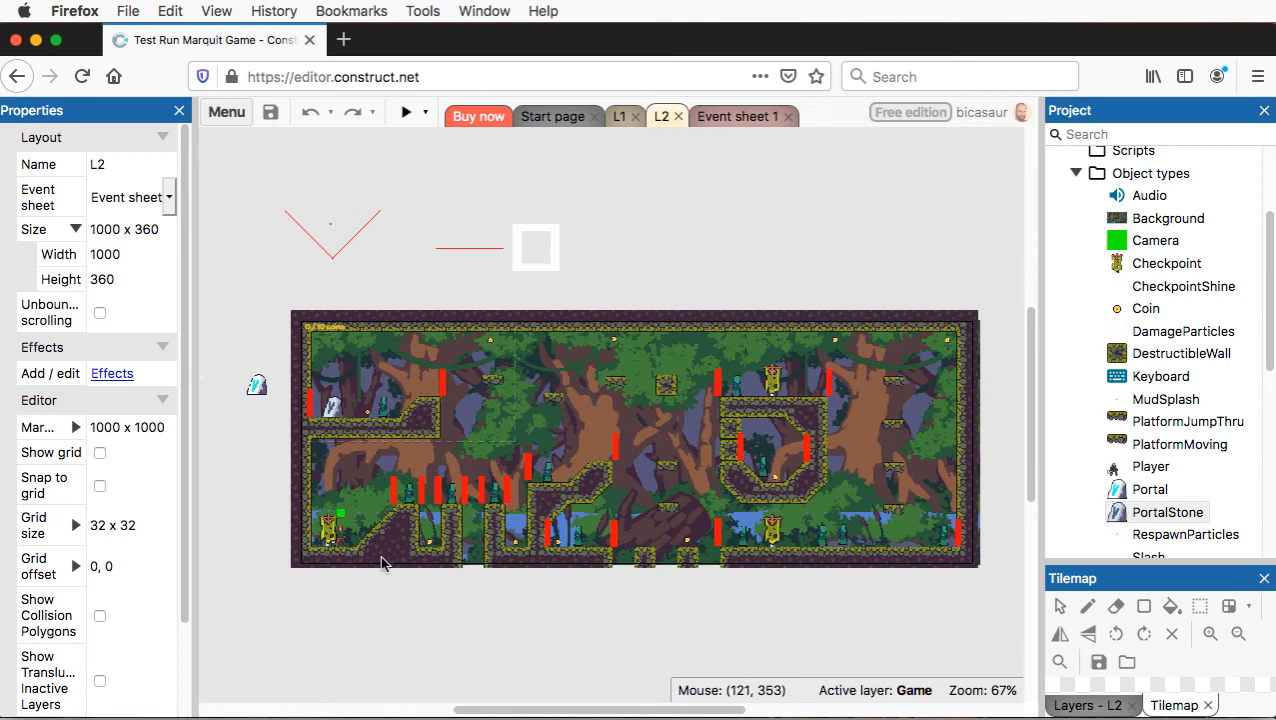
- Nudge the checkpoint beside the player down onto the ground, to about 41.4, 306.9
ctrl+scroll(352, 514, up, 1)
ctrl+scroll(352, 514, up, 3)
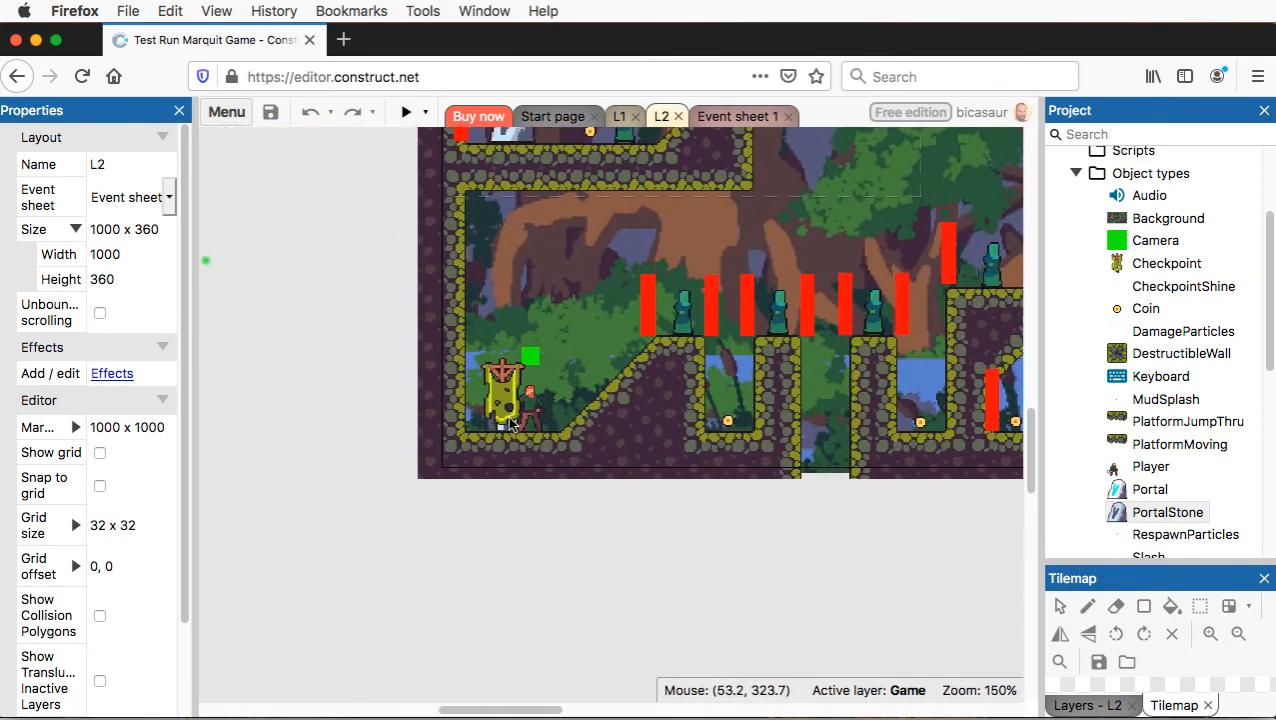
ctrl+scroll(503, 420, up, 3)
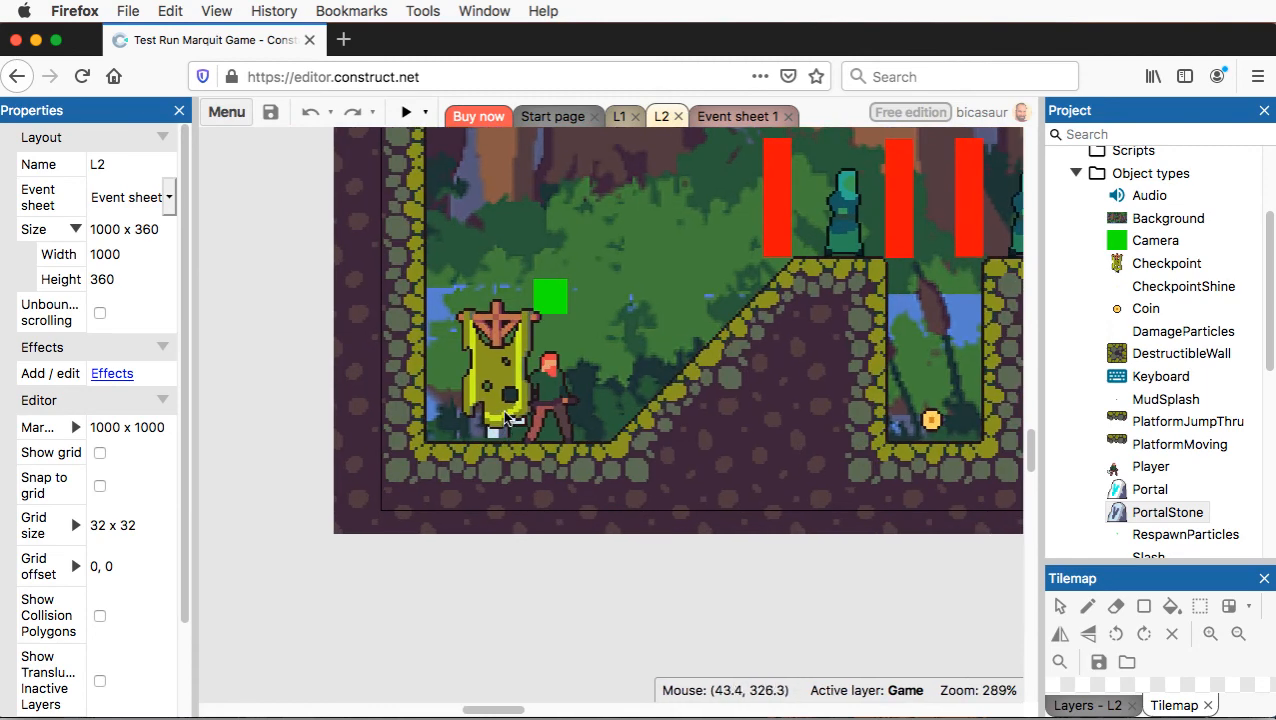
ctrl+scroll(501, 410, up, 2)
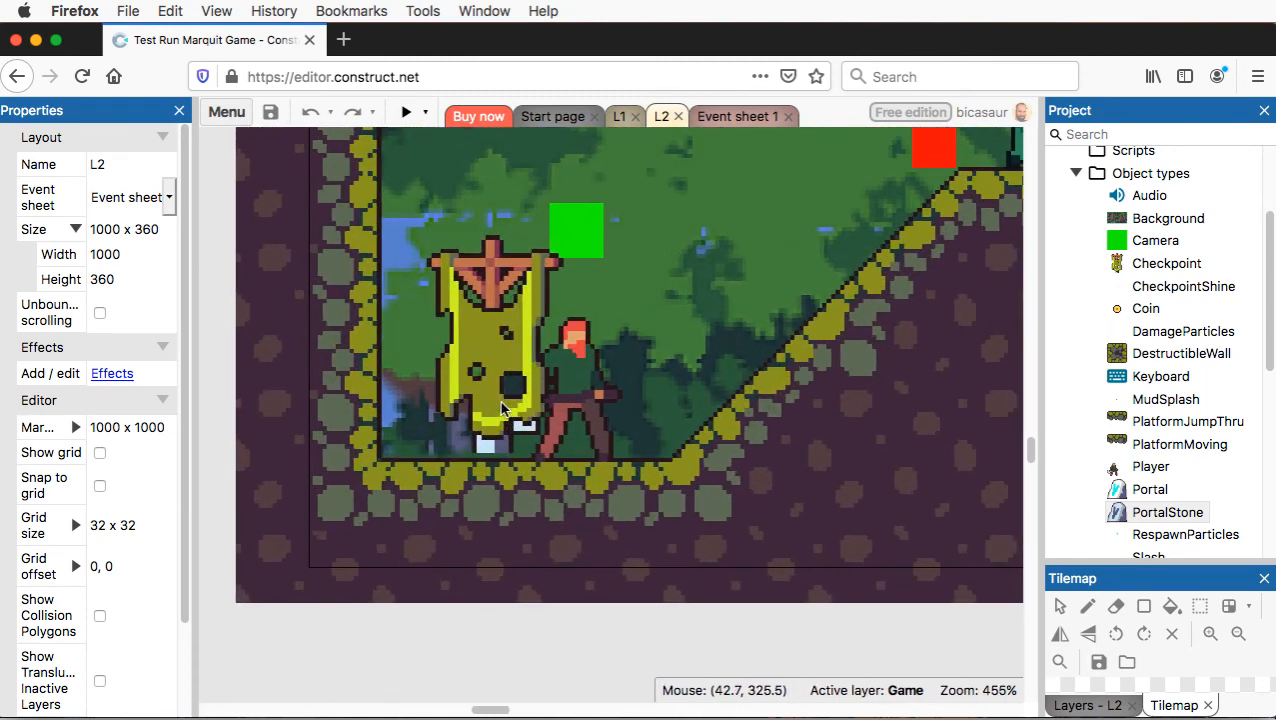
click(498, 354)
mouse_move(498, 354)
mouse_down()
mouse_move(500, 338)
mouse_move(500, 360)
mouse_up()
ctrl+scroll(598, 476, down, 4)
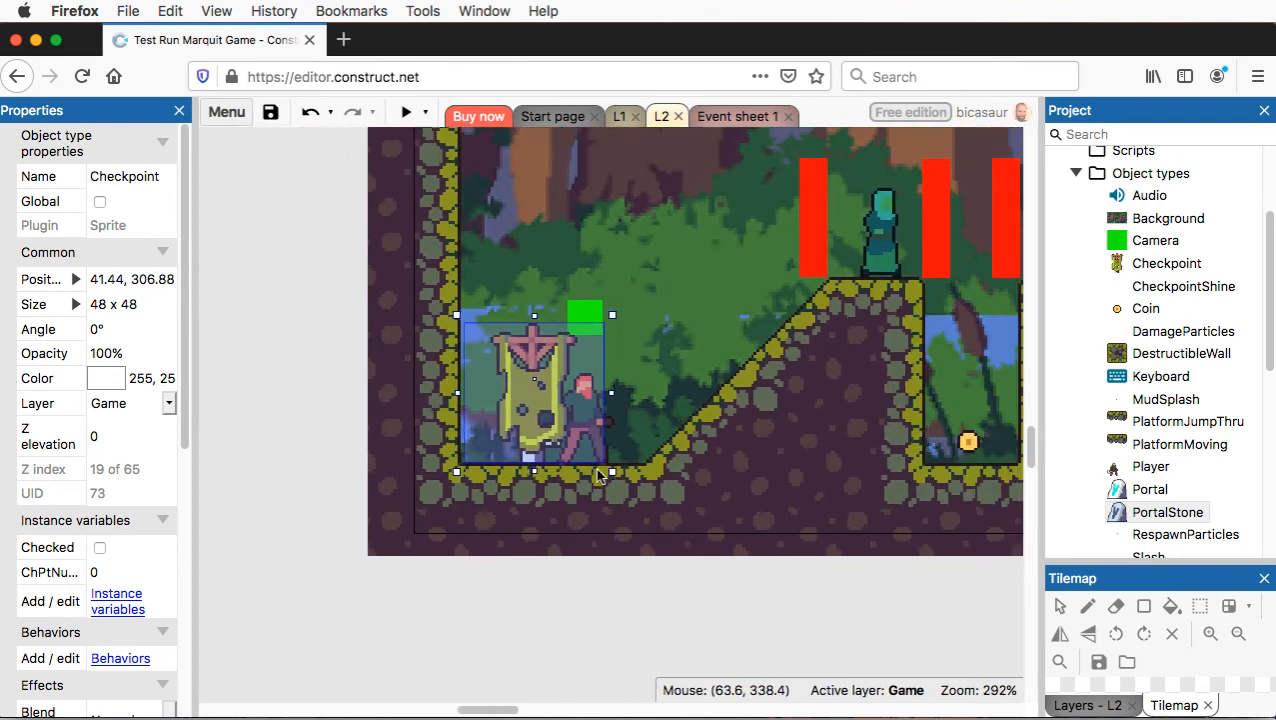
- Examine the lower route from the start area to the lower middle checkpoint for objects that do not sit on the ground
scroll(598, 476, right, 5)
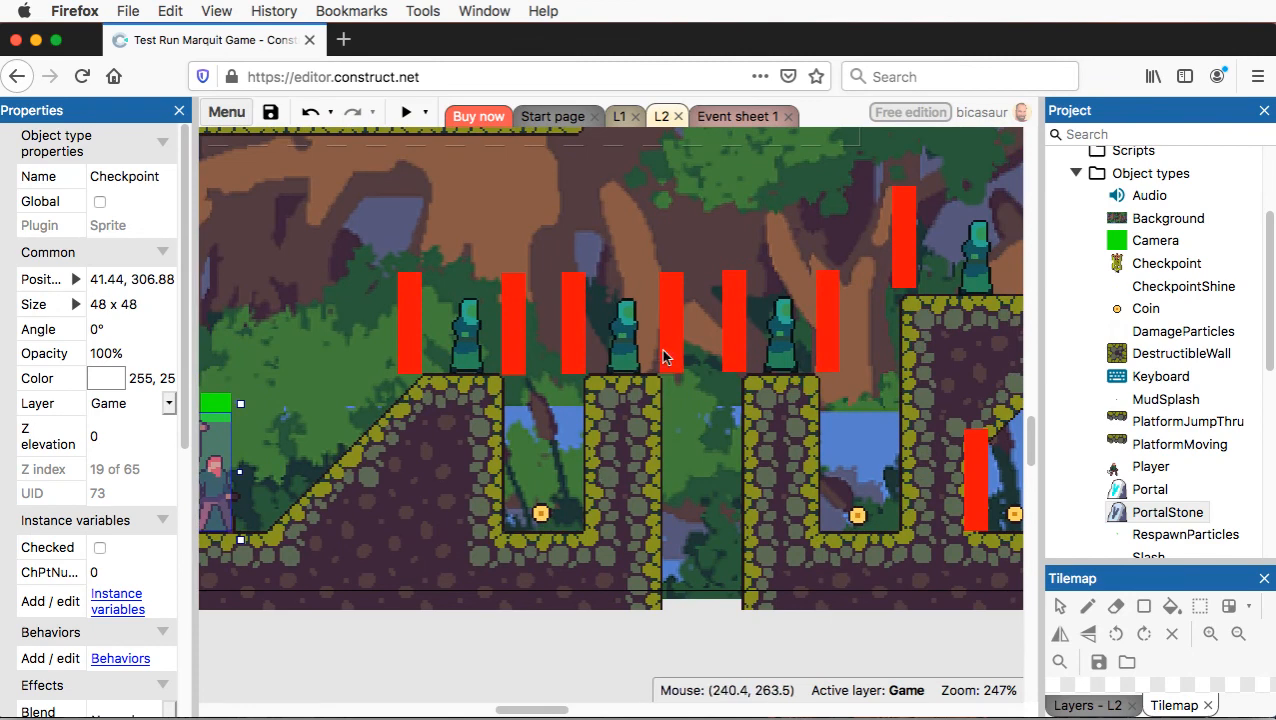
scroll(664, 356, right, 8)
scroll(664, 356, up, 2)
scroll(664, 356, right, 10)
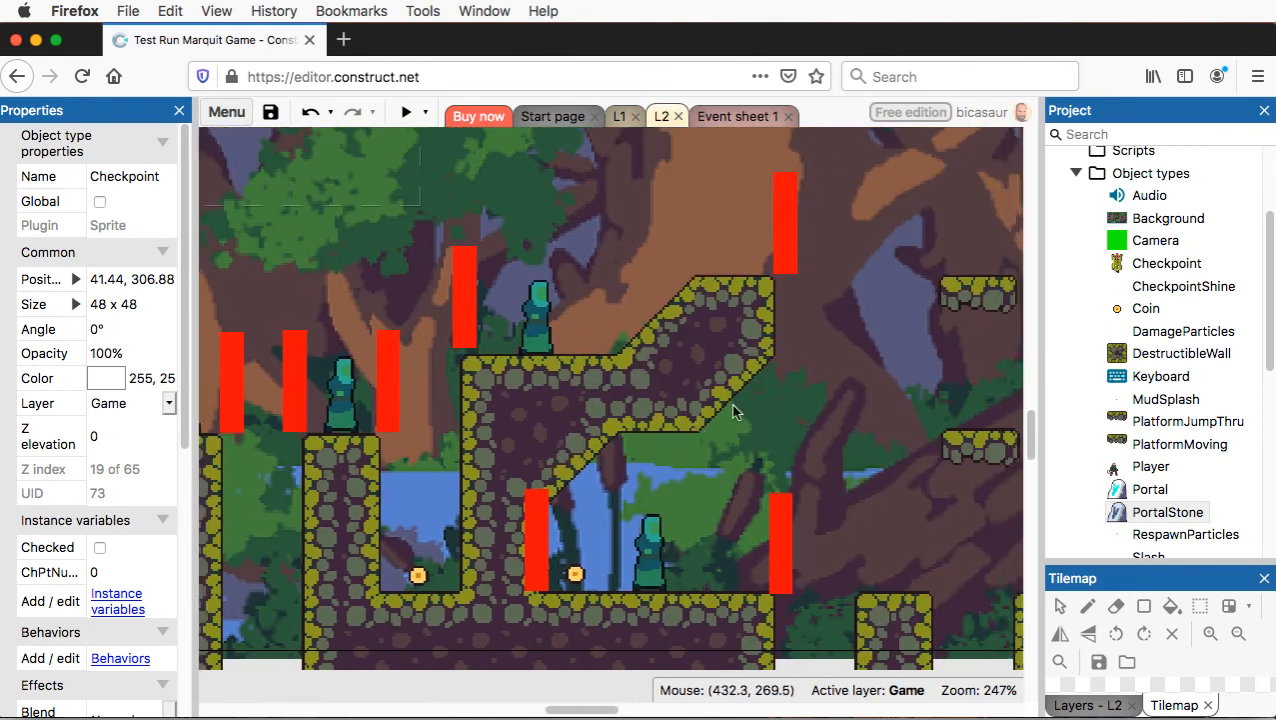
scroll(731, 404, up, 2)
scroll(744, 456, right, 6)
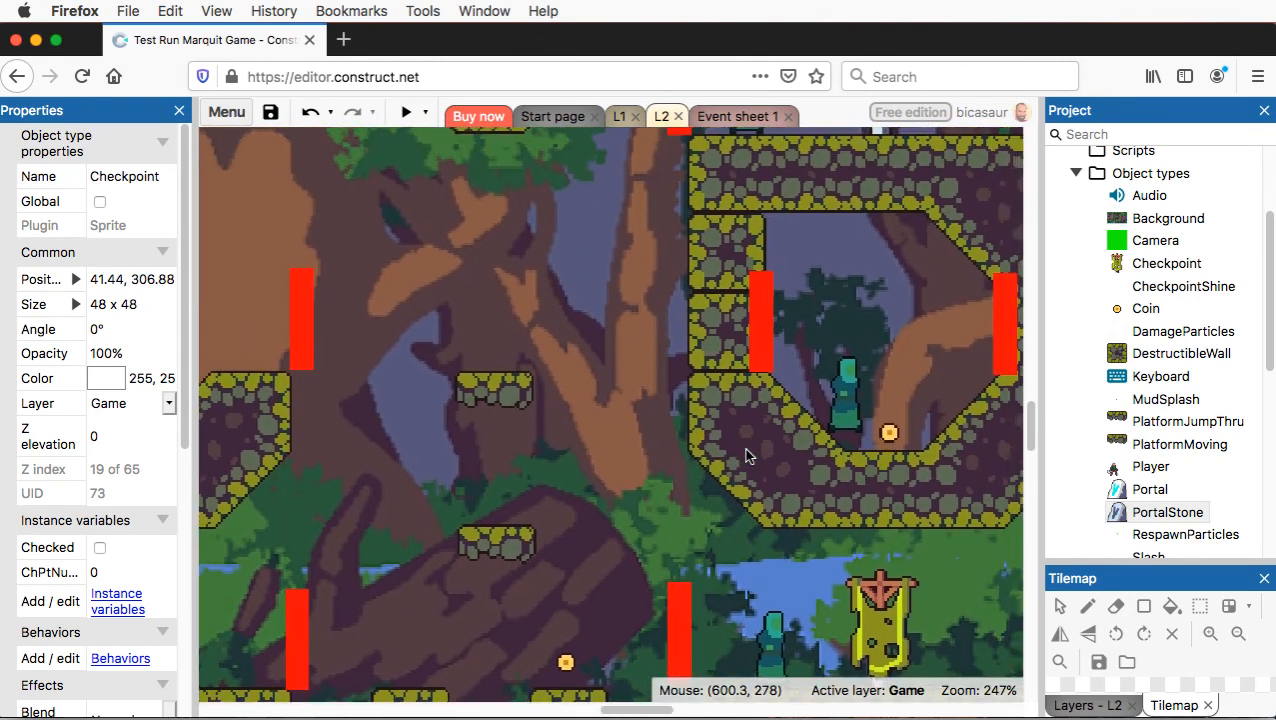
scroll(755, 480, down, 1)
scroll(764, 505, down, 2)
ctrl+scroll(740, 512, up, 6)
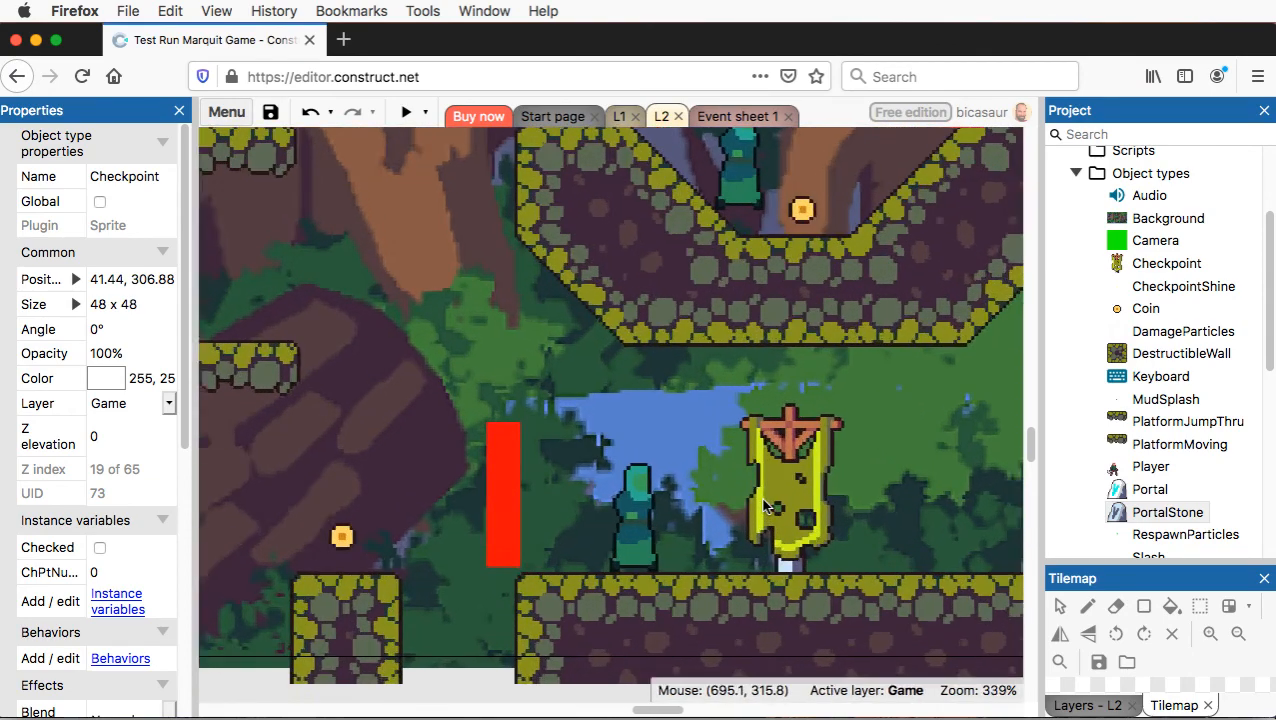
ctrl+scroll(715, 523, down, 1)
- Lower the two neighbouring zombies past the lower middle checkpoint onto the ground, at about x 775 and x 807, y 336
scroll(765, 534, right, 10)
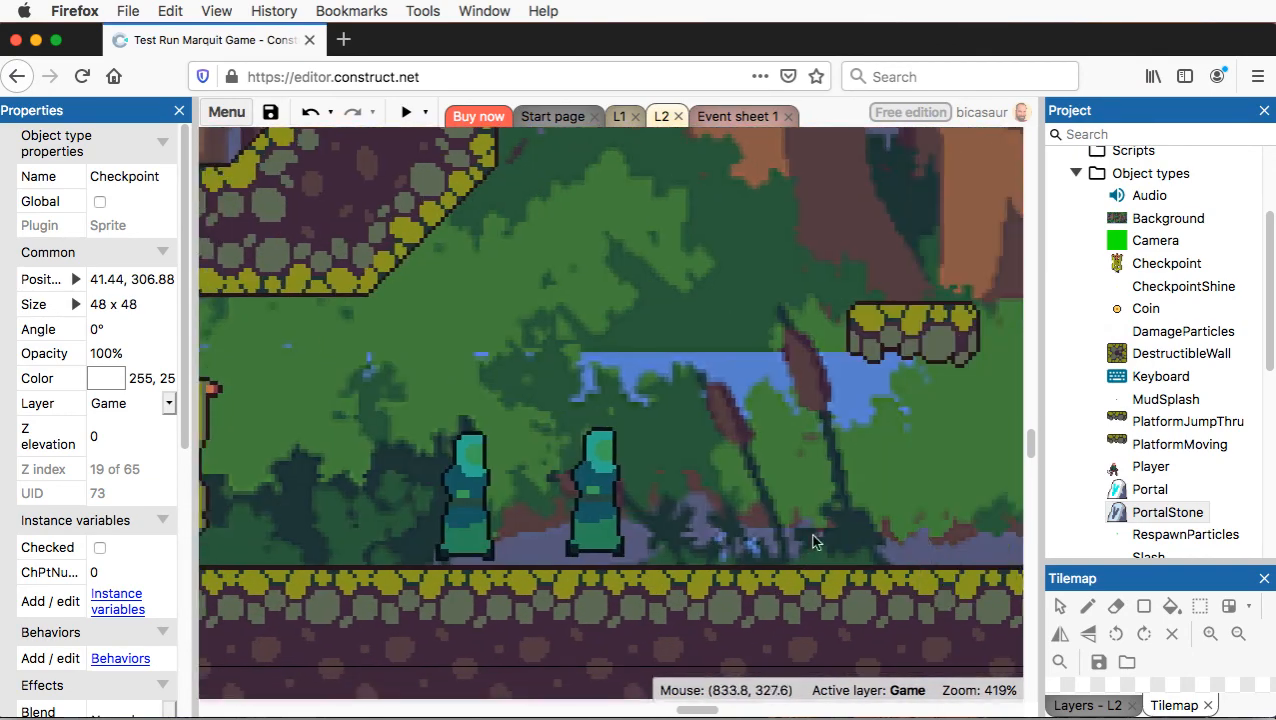
scroll(640, 524, left, 3)
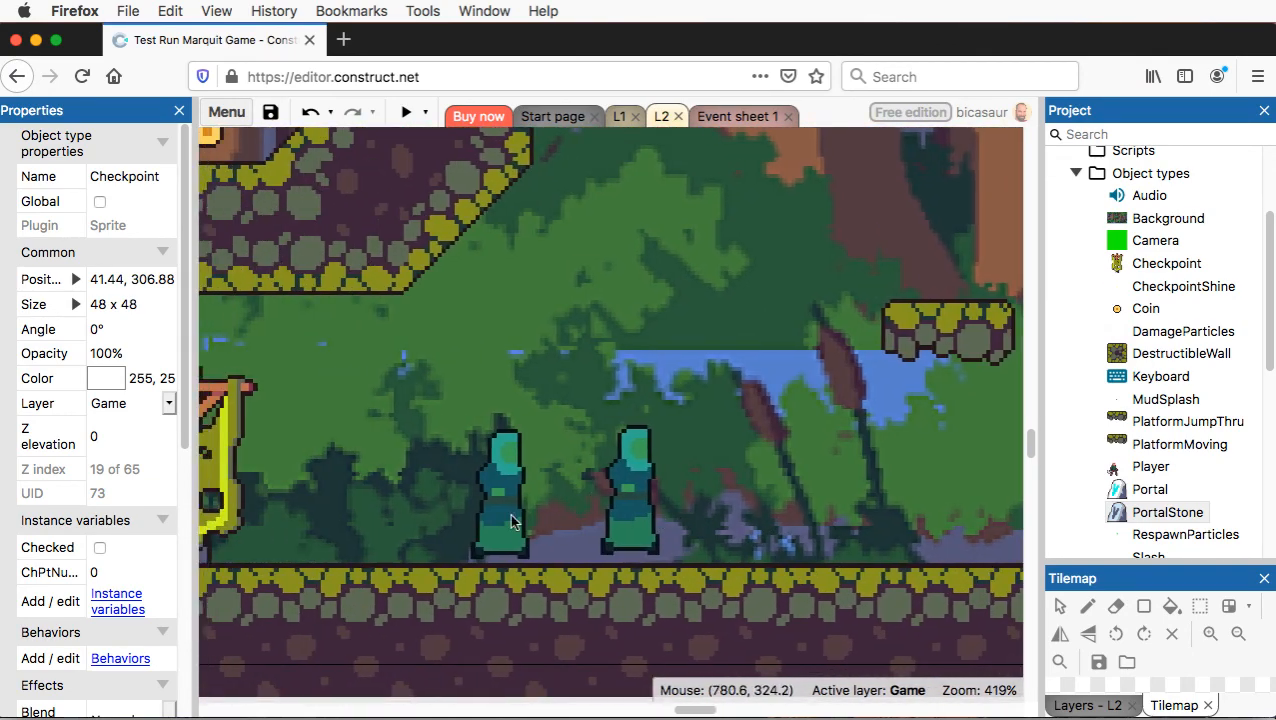
click(505, 512)
drag(507, 500, 504, 530)
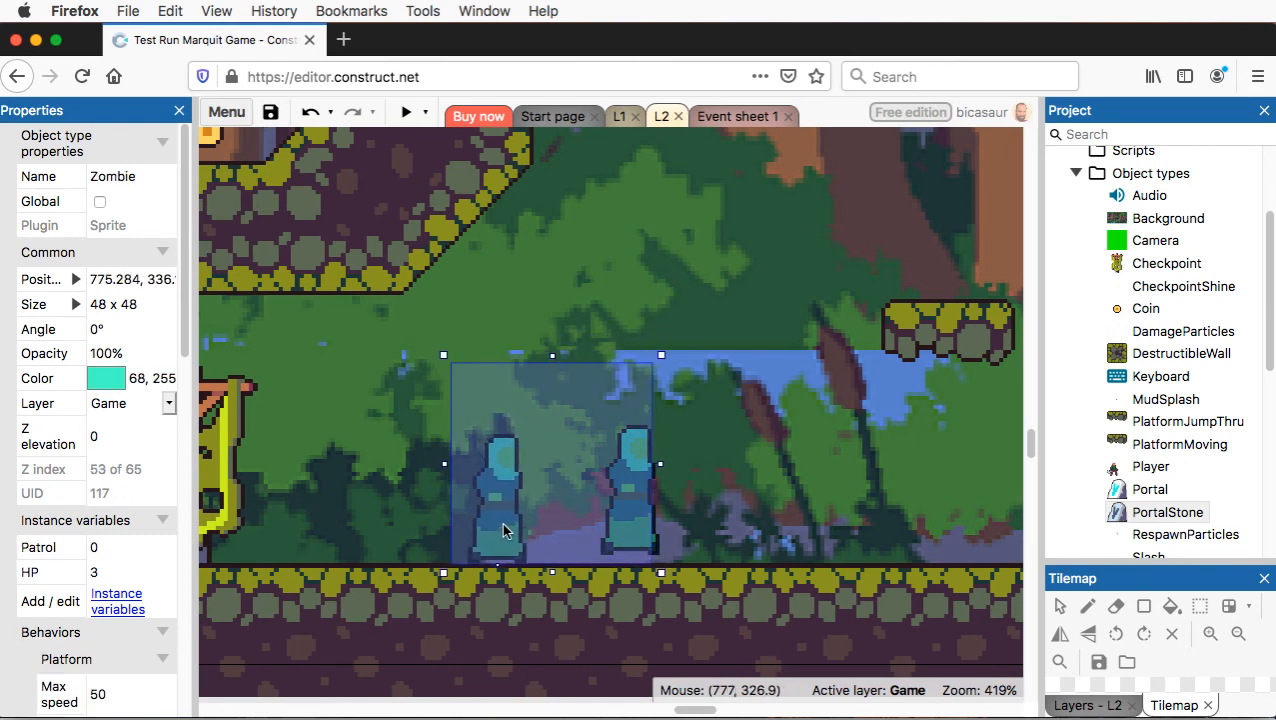
click(672, 512)
drag(637, 513, 638, 521)
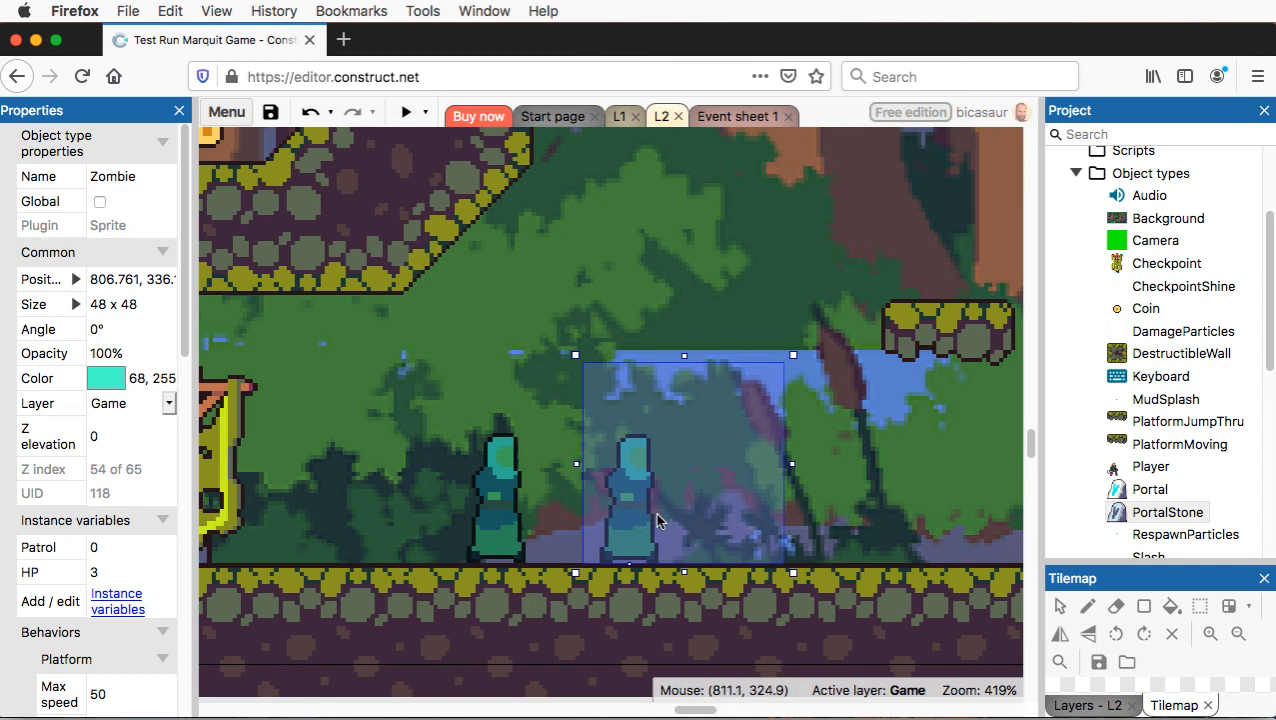
- Lower the zombie at the far right wall of the level onto the ground, at about 956, 336
scroll(715, 513, right, 5)
scroll(771, 509, right, 3)
key(ctrl+v)
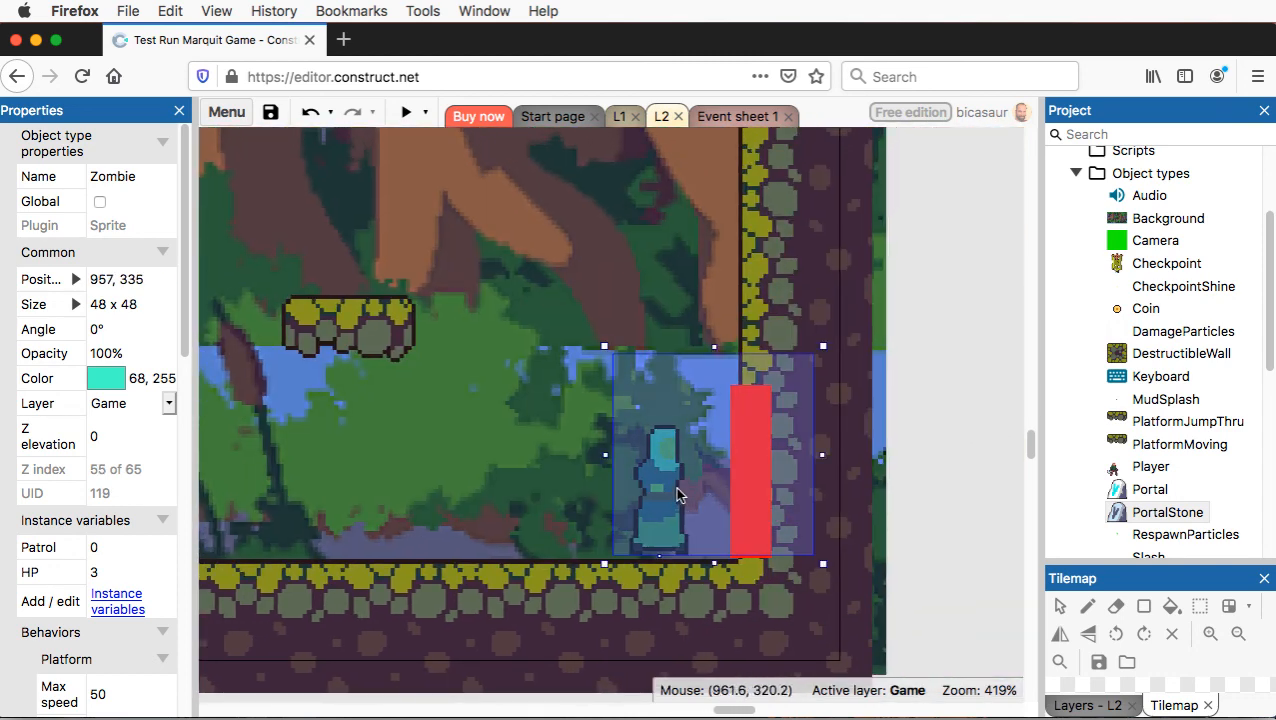
scroll(488, 405, left, 3)
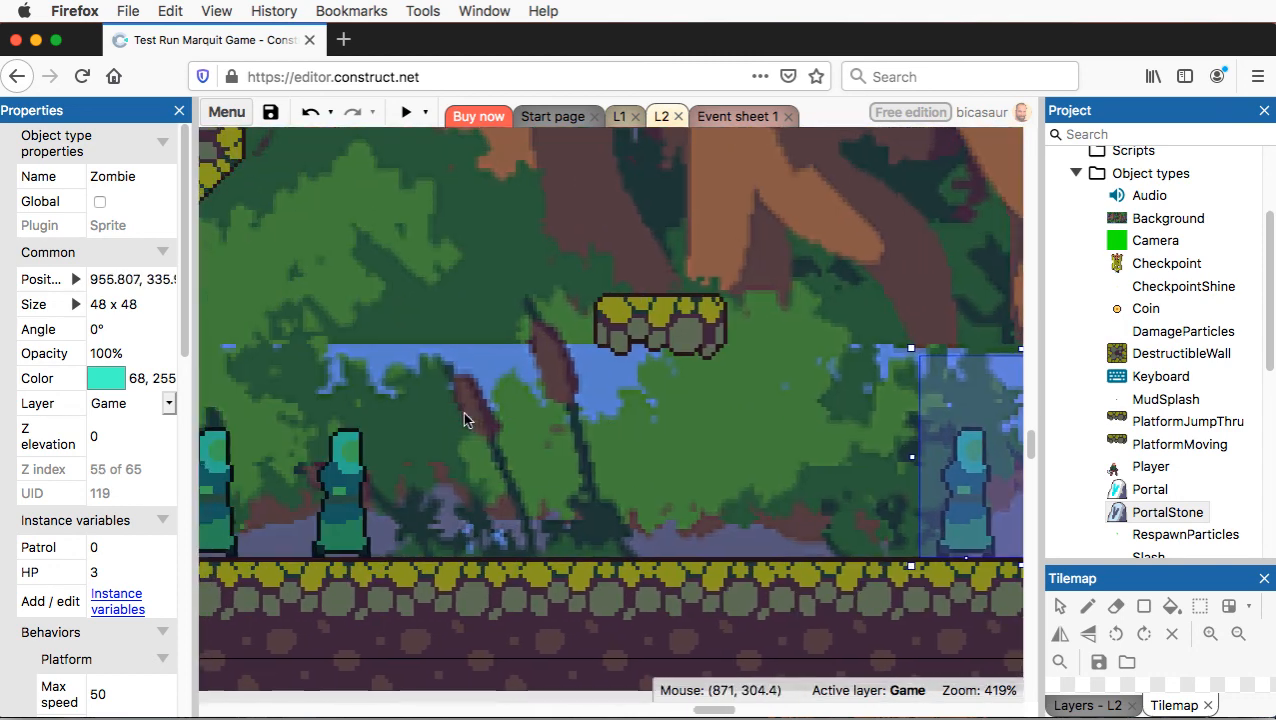
click(463, 412)
- Examine the destructible walls, the zombie chamber, the upper checkpoint and the upper platforms for correct object placement
scroll(463, 412, left, 10)
scroll(470, 421, up, 4)
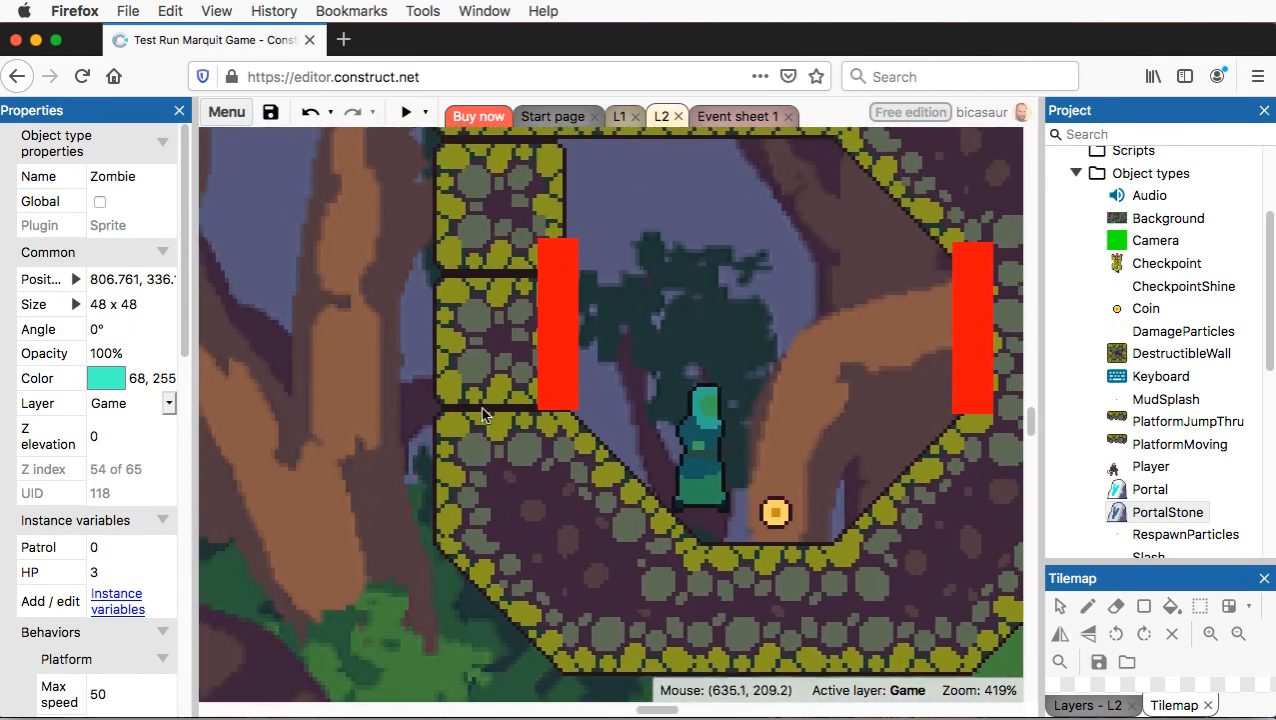
scroll(518, 406, up, 1)
scroll(518, 406, left, 1)
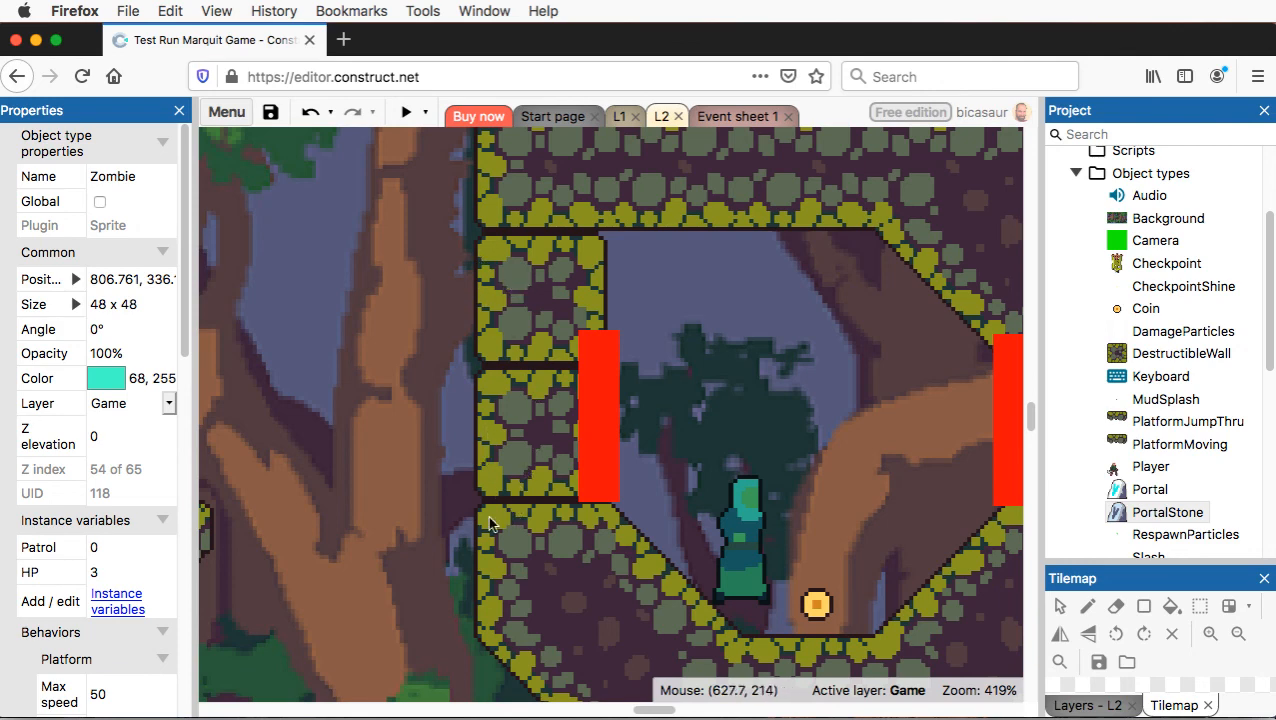
scroll(723, 450, right, 10)
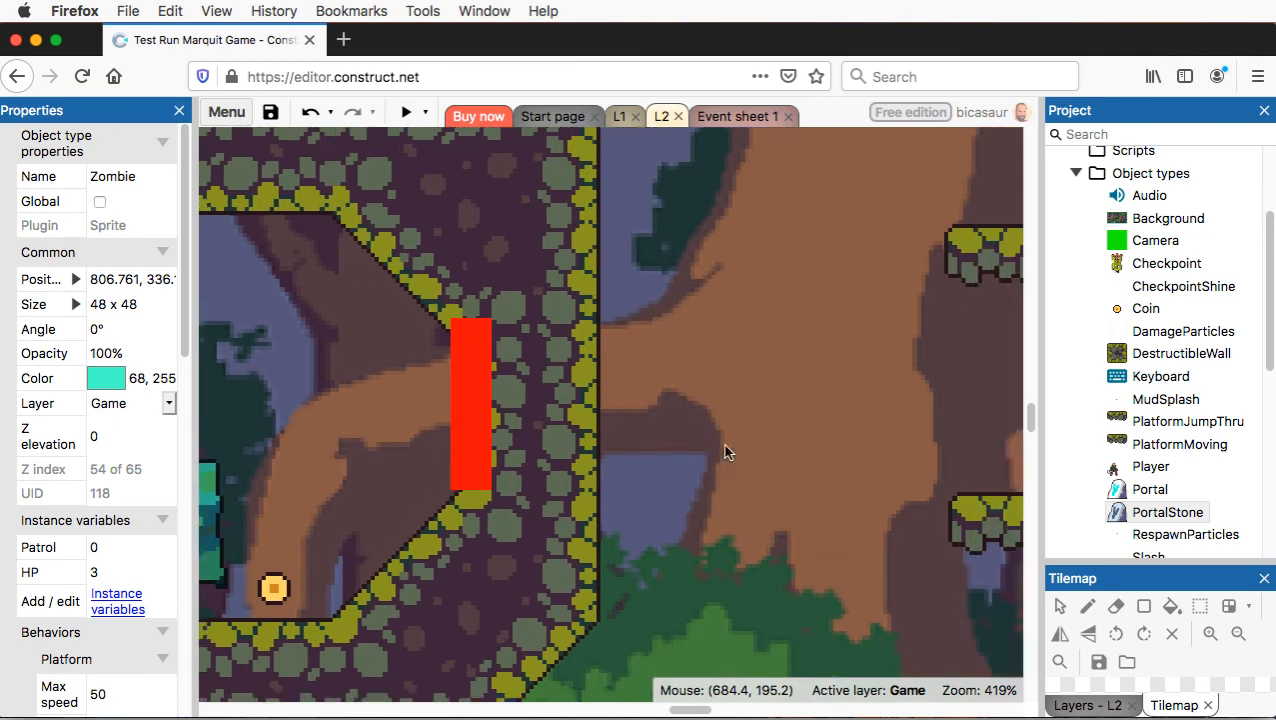
scroll(725, 452, up, 10)
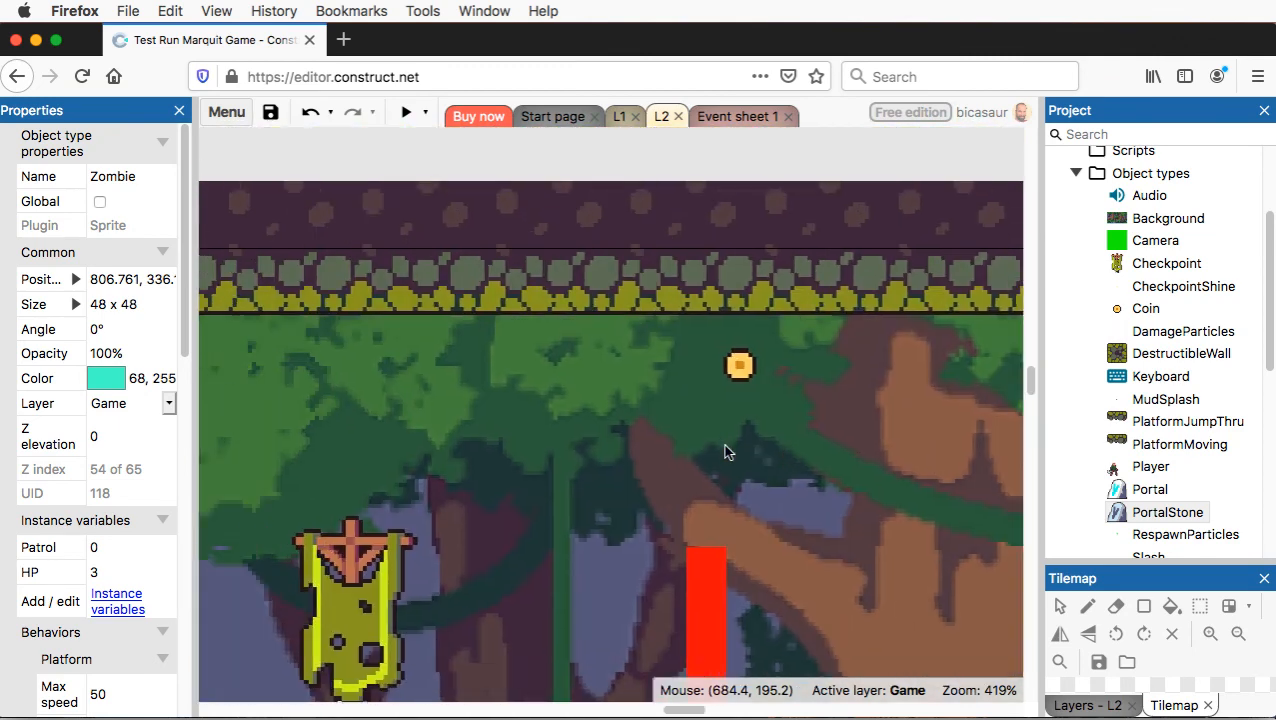
scroll(723, 444, down, 3)
scroll(723, 444, left, 3)
scroll(620, 500, left, 2)
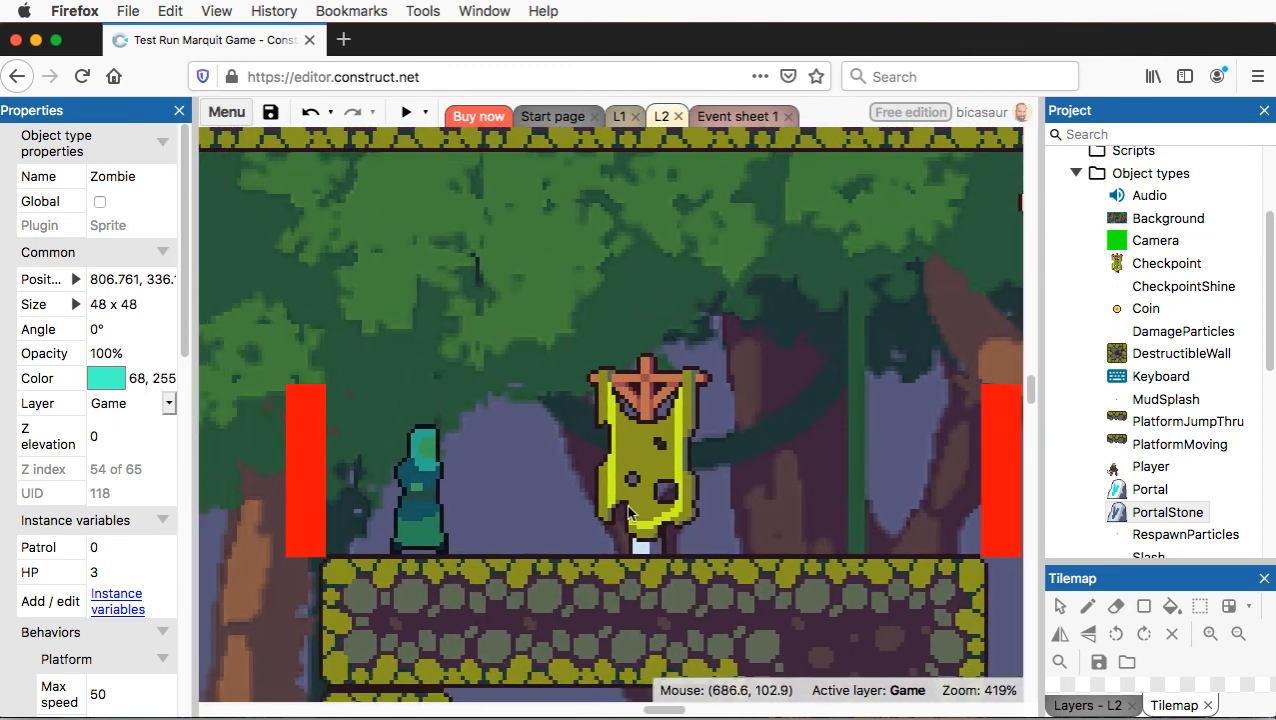
scroll(514, 502, left, 8)
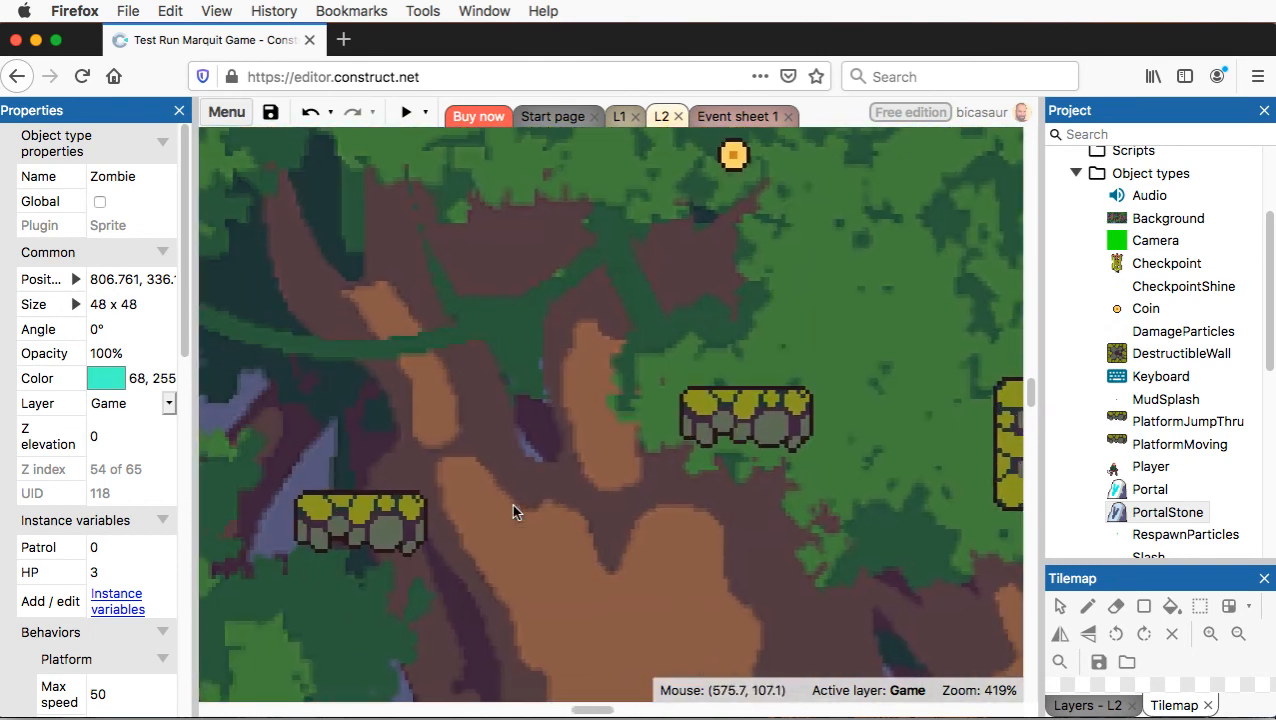
scroll(512, 511, left, 12)
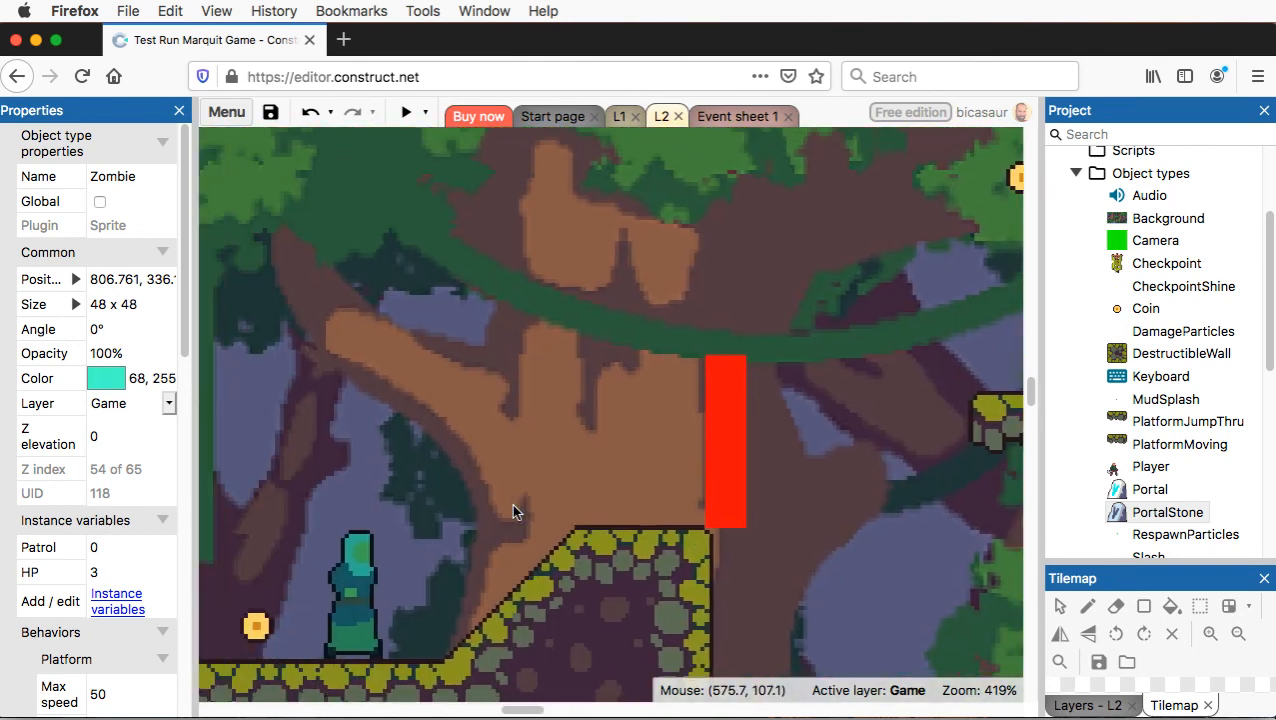
- Nudge the portal stone in the upper-left area down onto the ground, to about 47.7, 129.2
scroll(512, 511, left, 10)
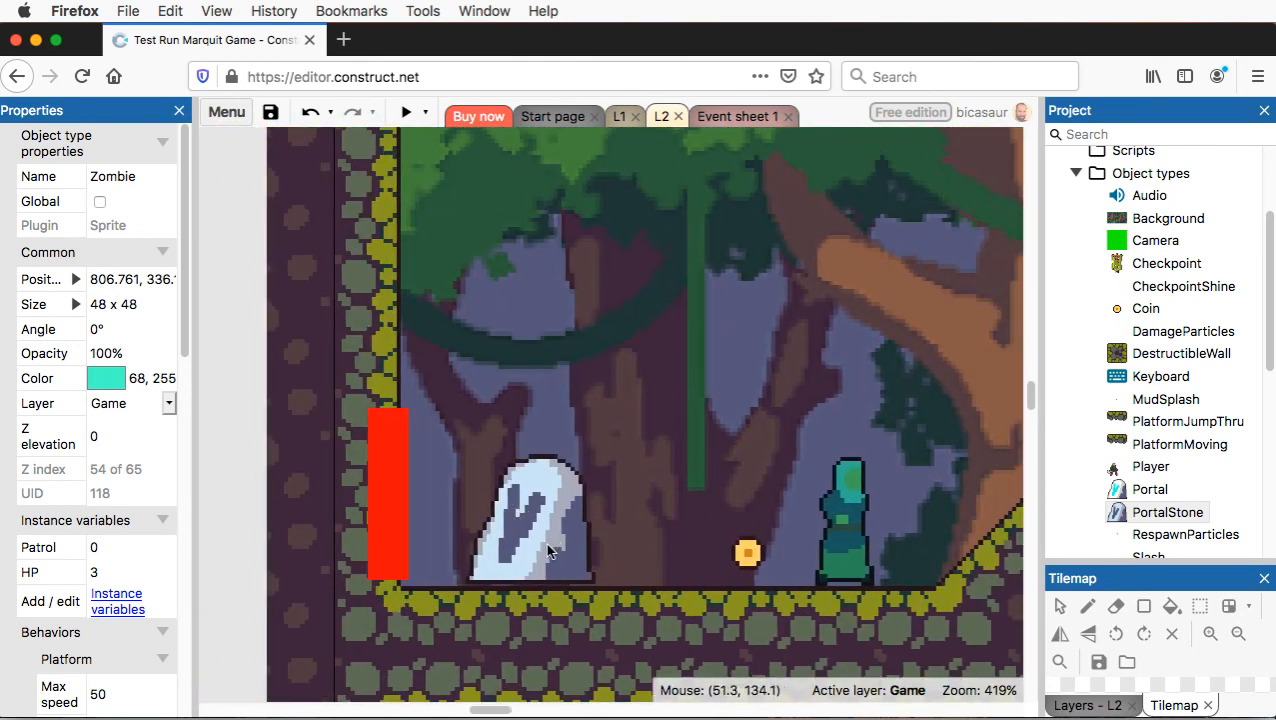
click(548, 551)
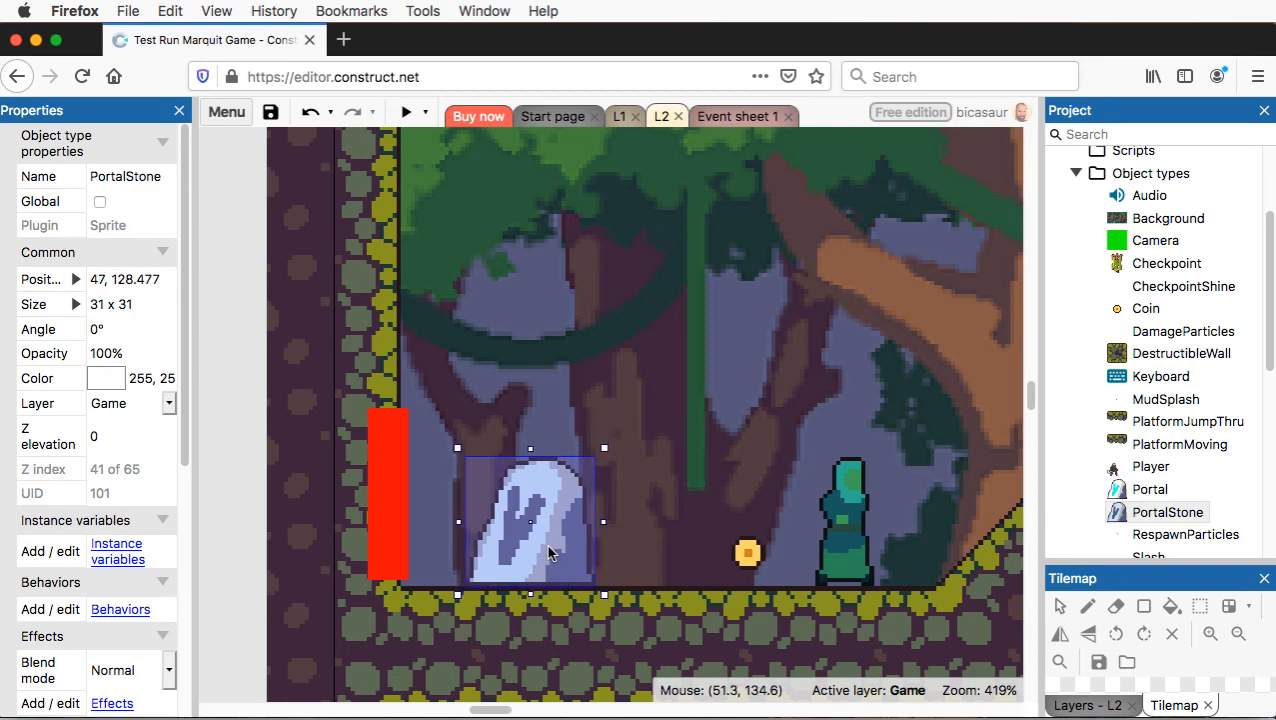
drag(548, 551, 548, 552)
click(648, 449)
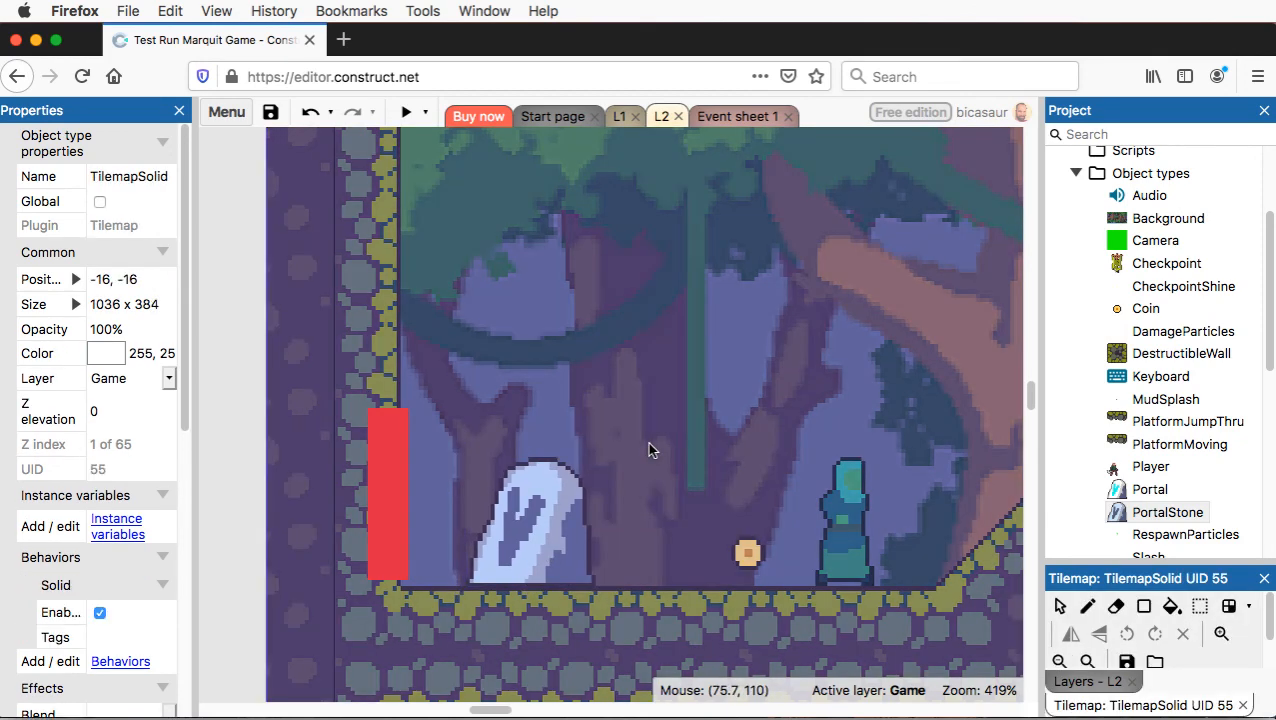
click(217, 451)
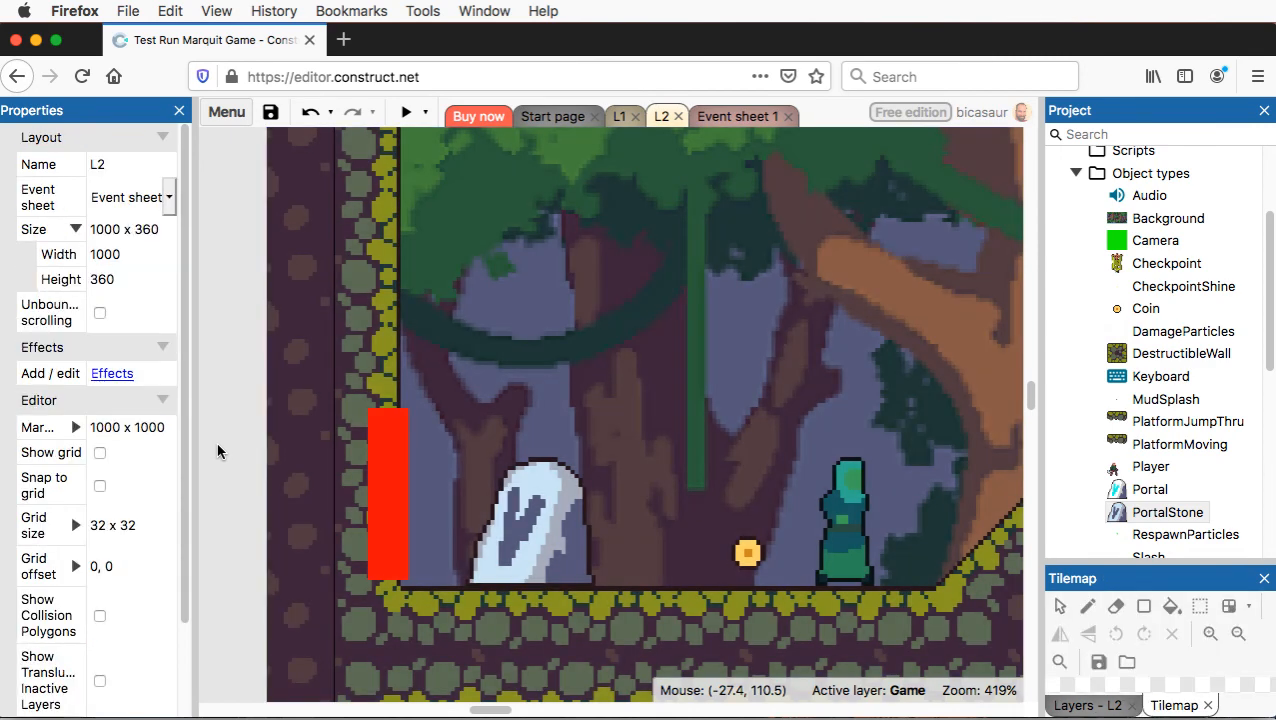
click(539, 508)
drag(540, 513, 540, 503)
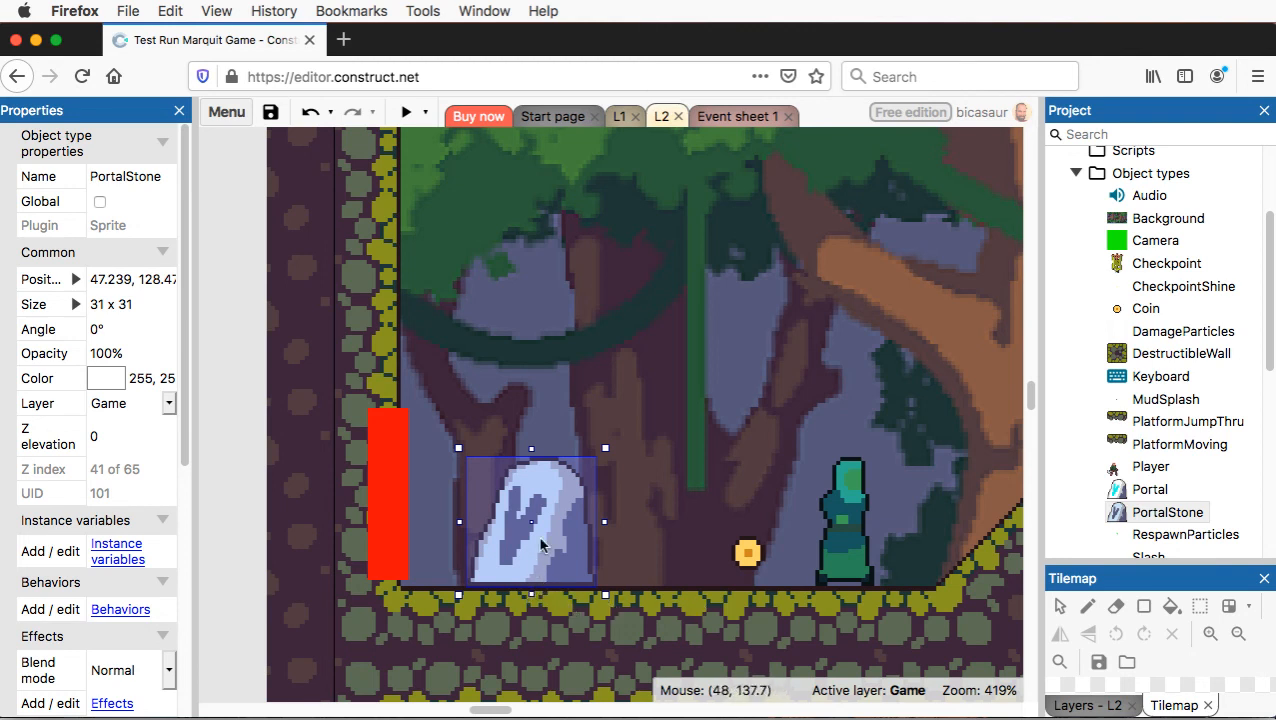
drag(551, 540, 553, 541)
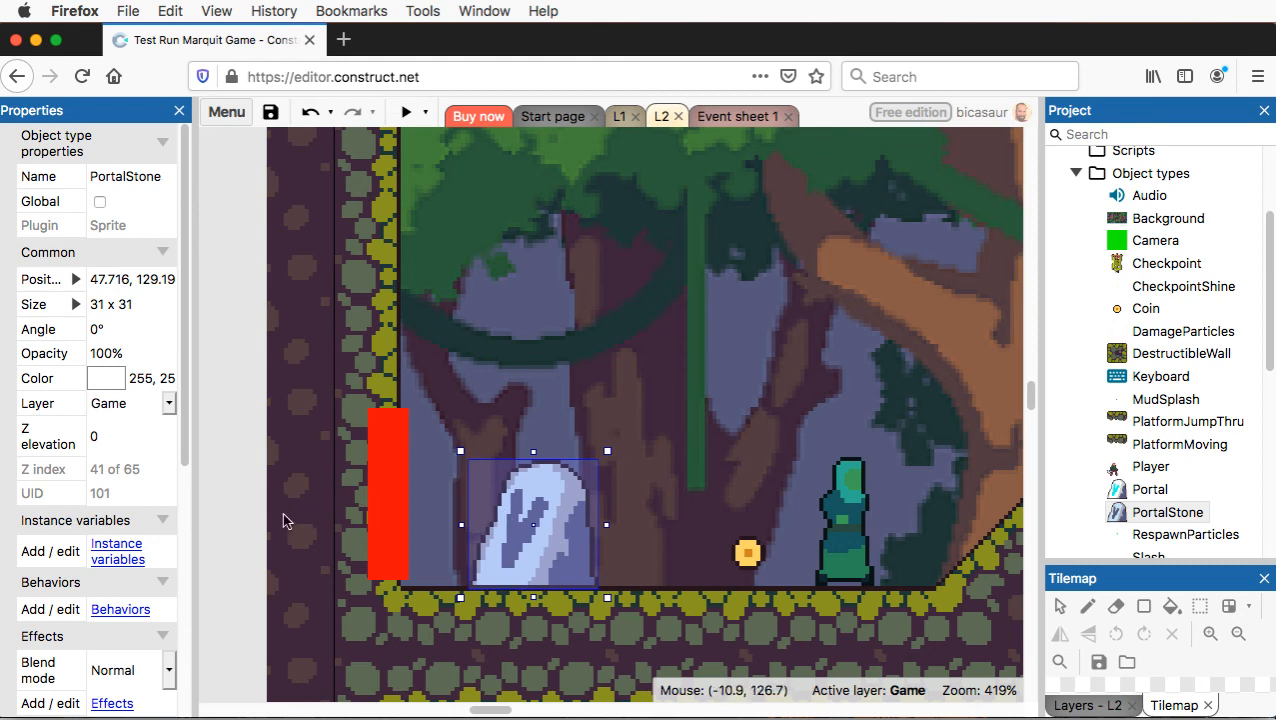
click(241, 539)
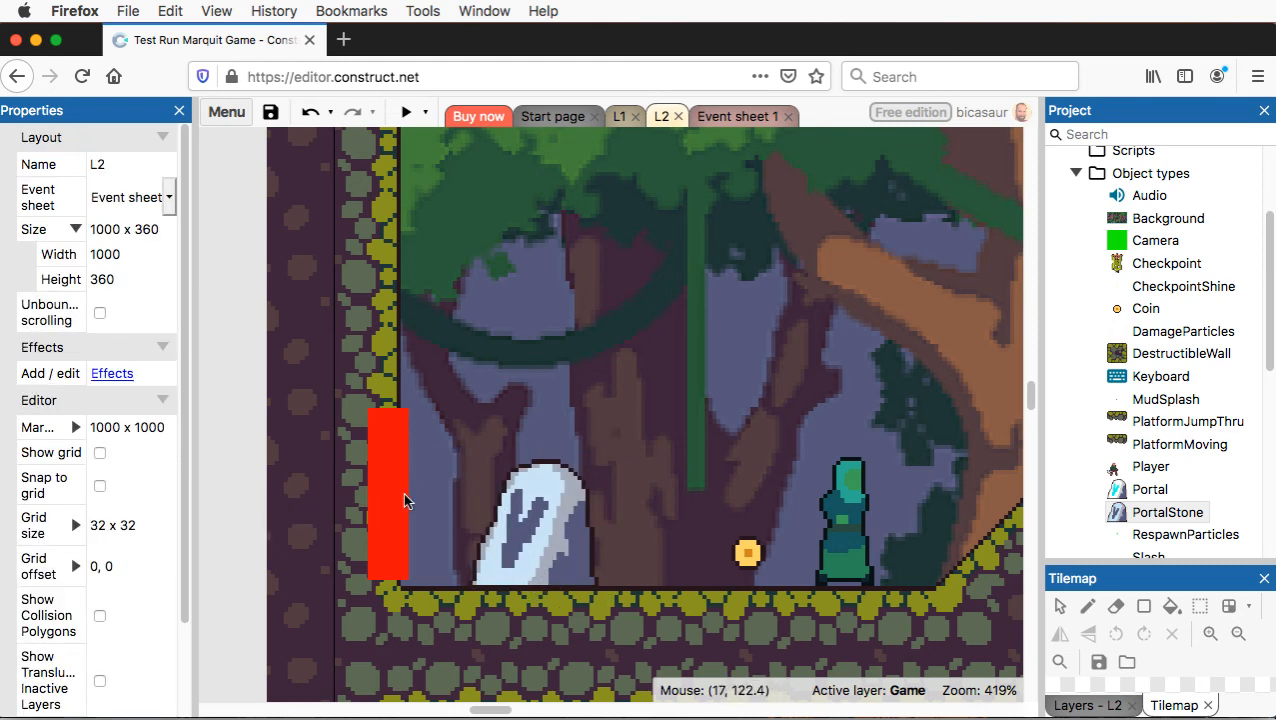
- Review the level layout from the portal stone and start area through the platforms and both later checkpoints
ctrl+scroll(408, 495, down, 8)
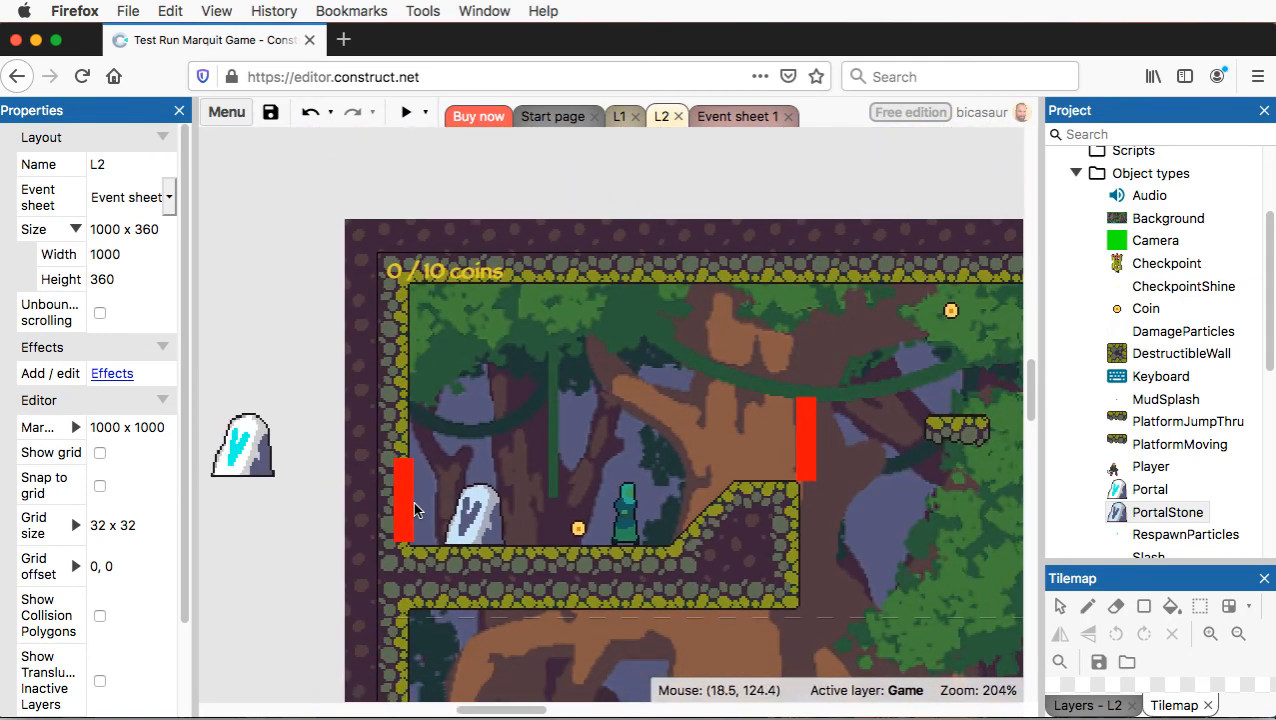
scroll(416, 510, down, 5)
scroll(416, 510, right, 3)
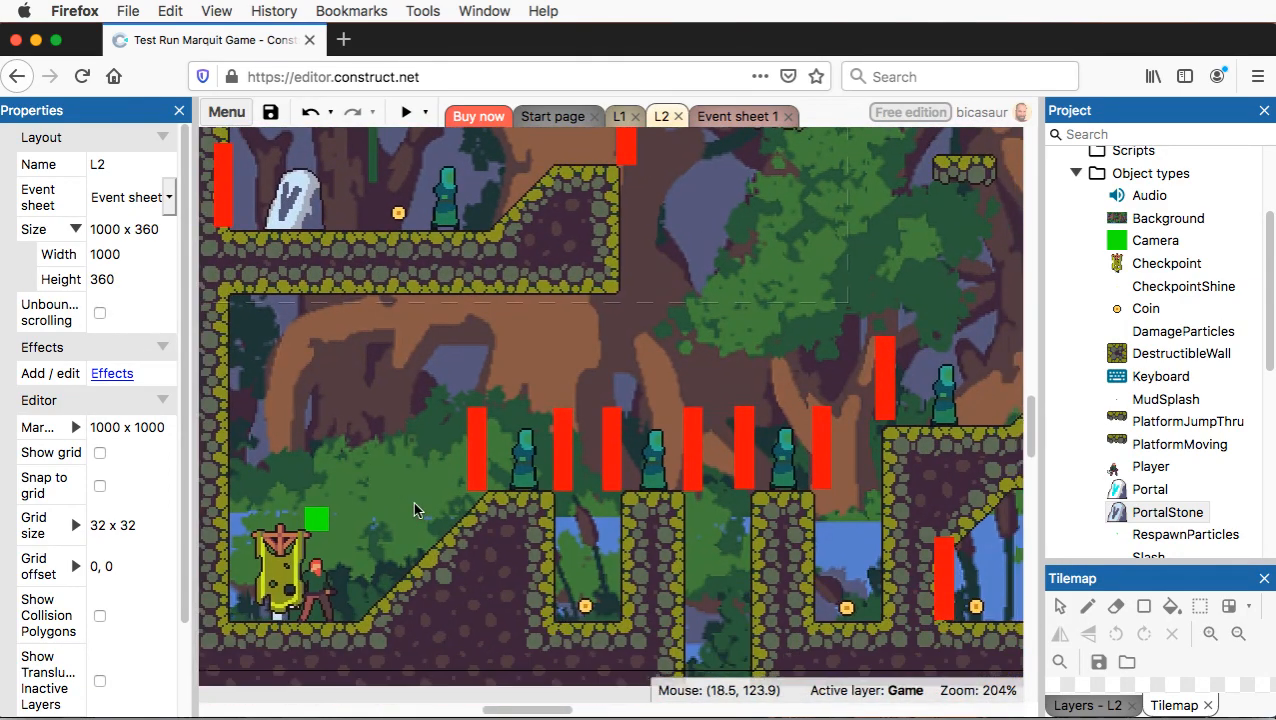
scroll(416, 510, right, 5)
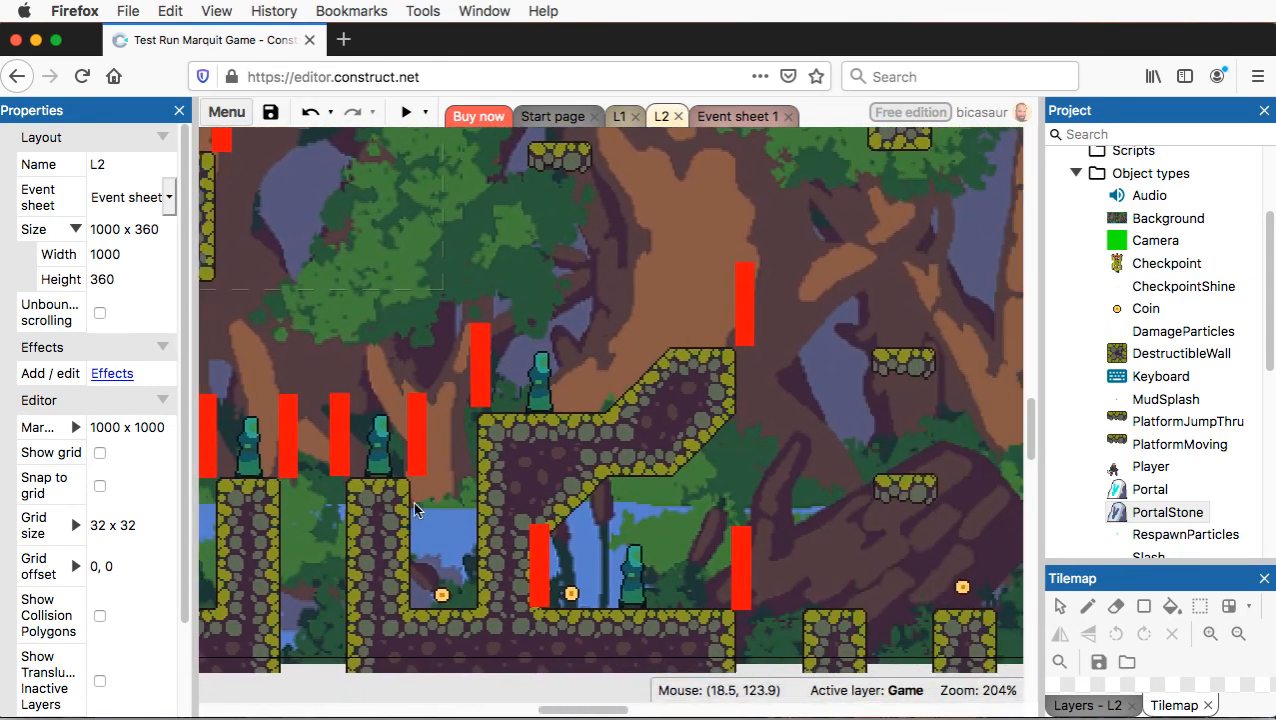
scroll(413, 501, up, 3)
scroll(413, 501, right, 4)
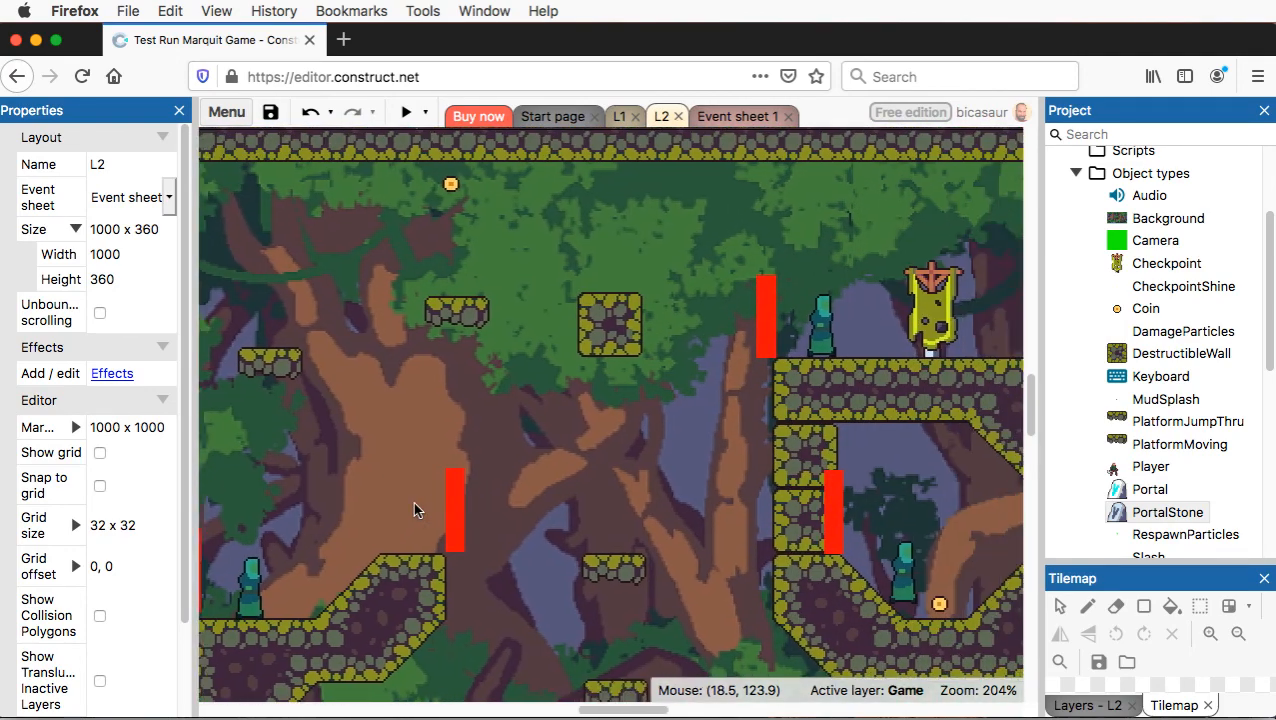
scroll(413, 508, right, 3)
scroll(413, 508, down, 2)
scroll(413, 508, left, 3)
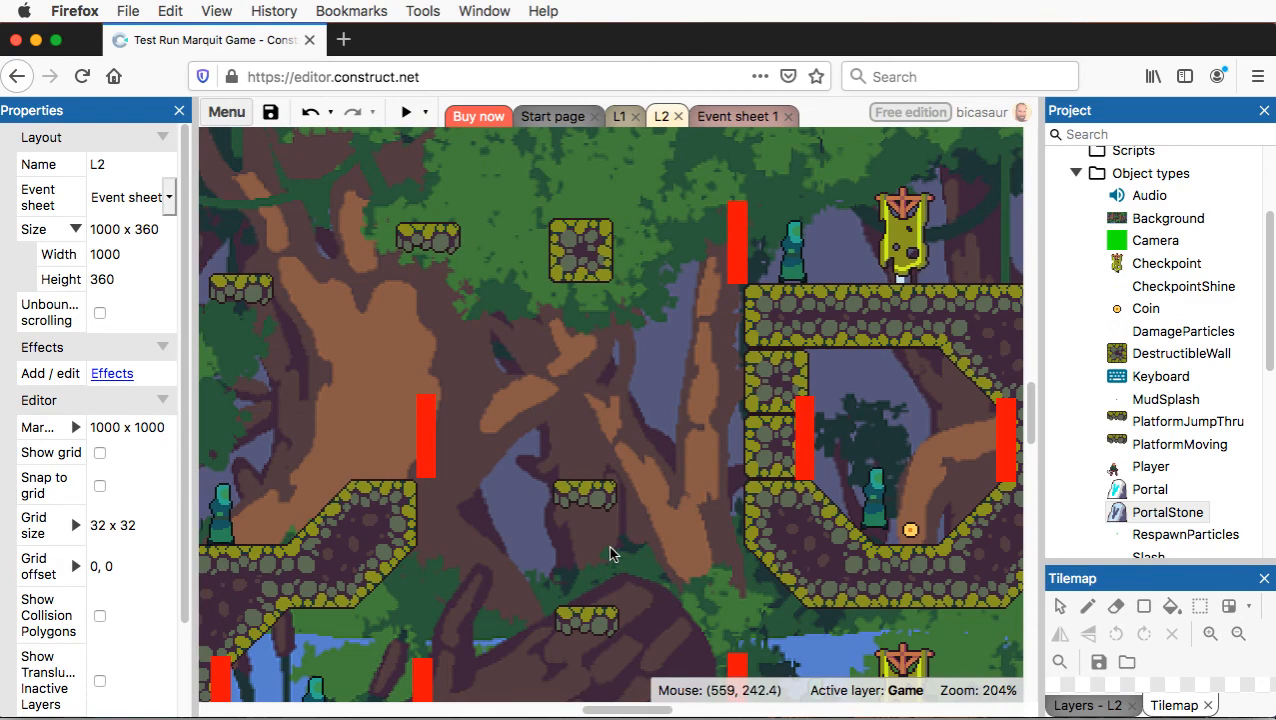
scroll(613, 554, down, 3)
scroll(613, 554, right, 2)
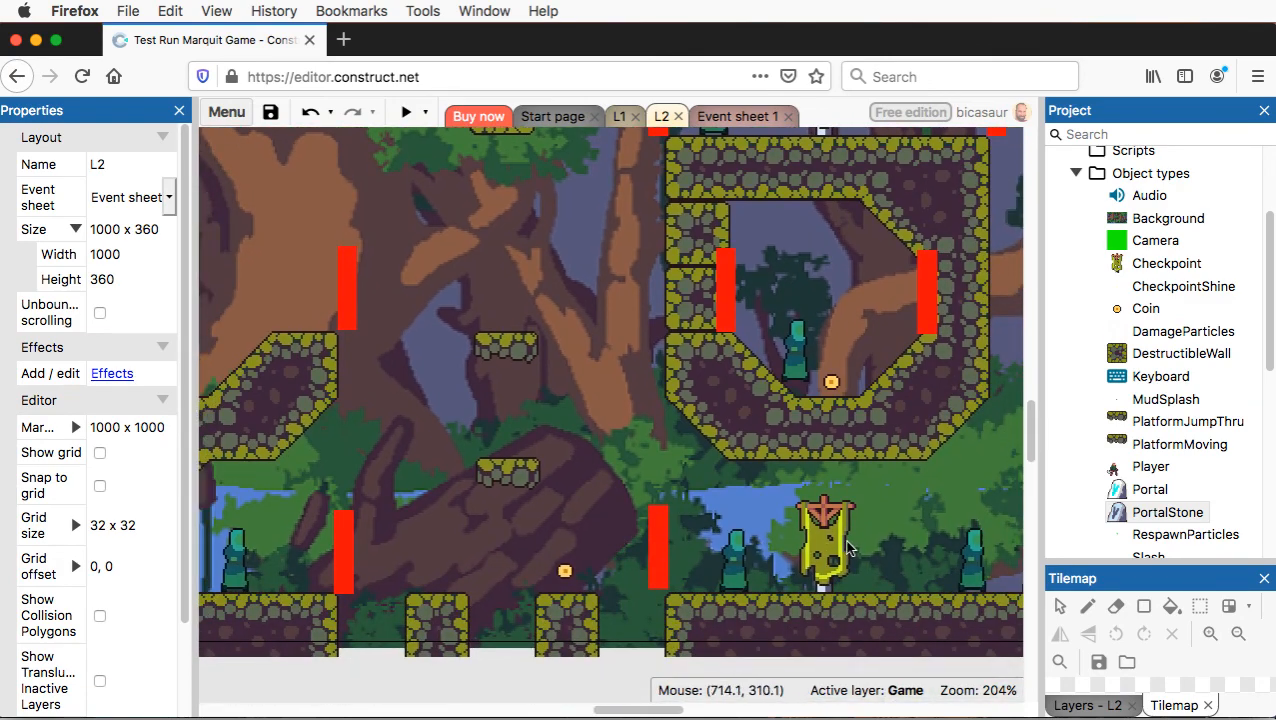
scroll(786, 558, left, 8)
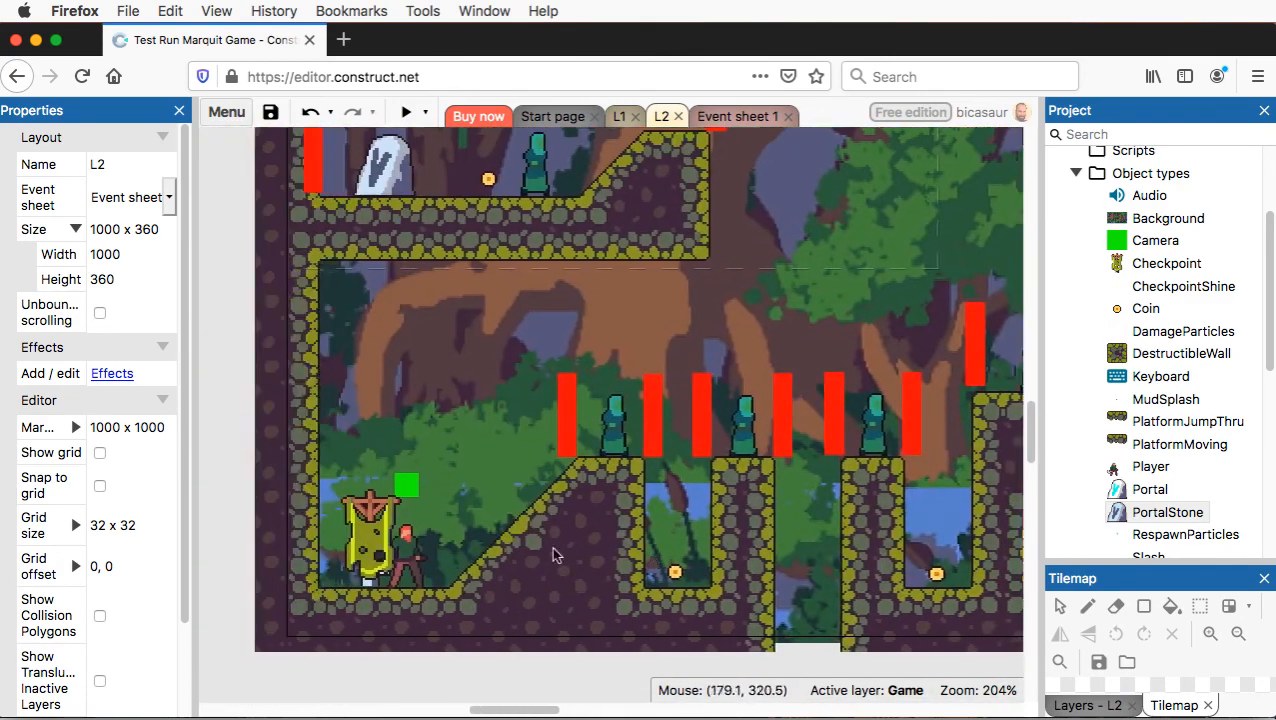
- Check the checkpoint number assigned to the start, lower and upper checkpoints
scroll(556, 556, left, 4)
click(558, 558)
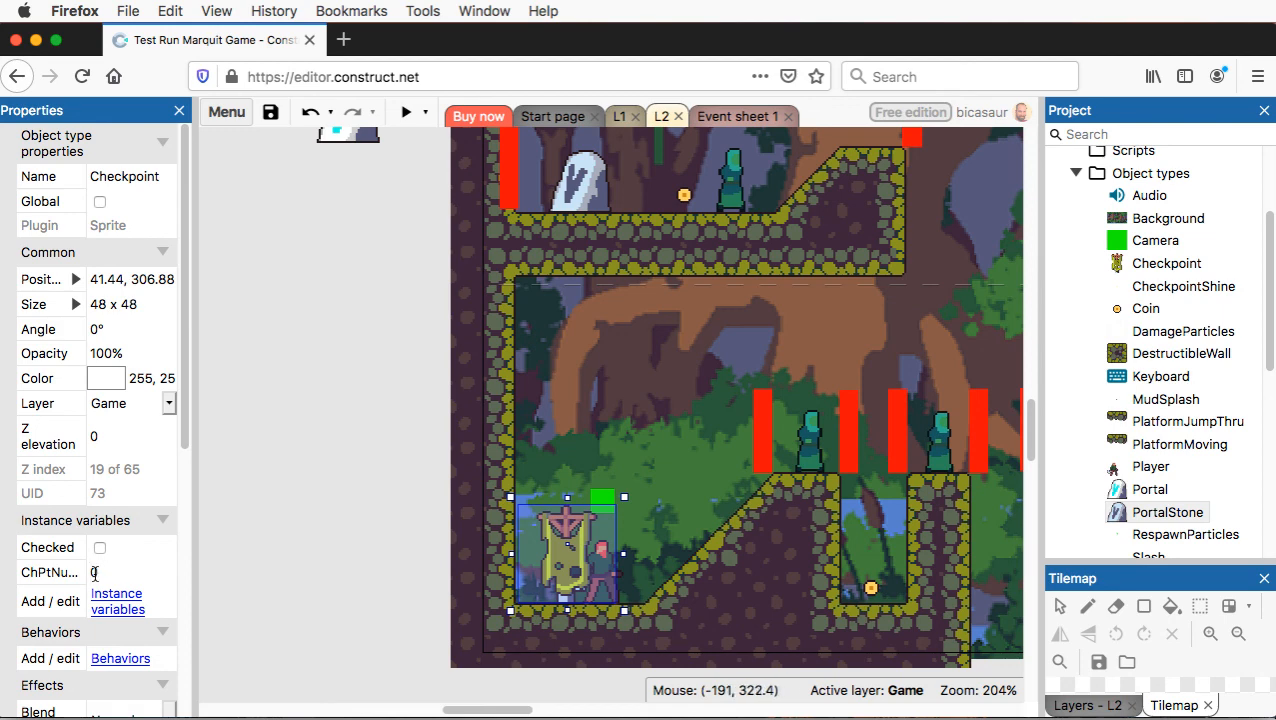
scroll(665, 545, right, 5)
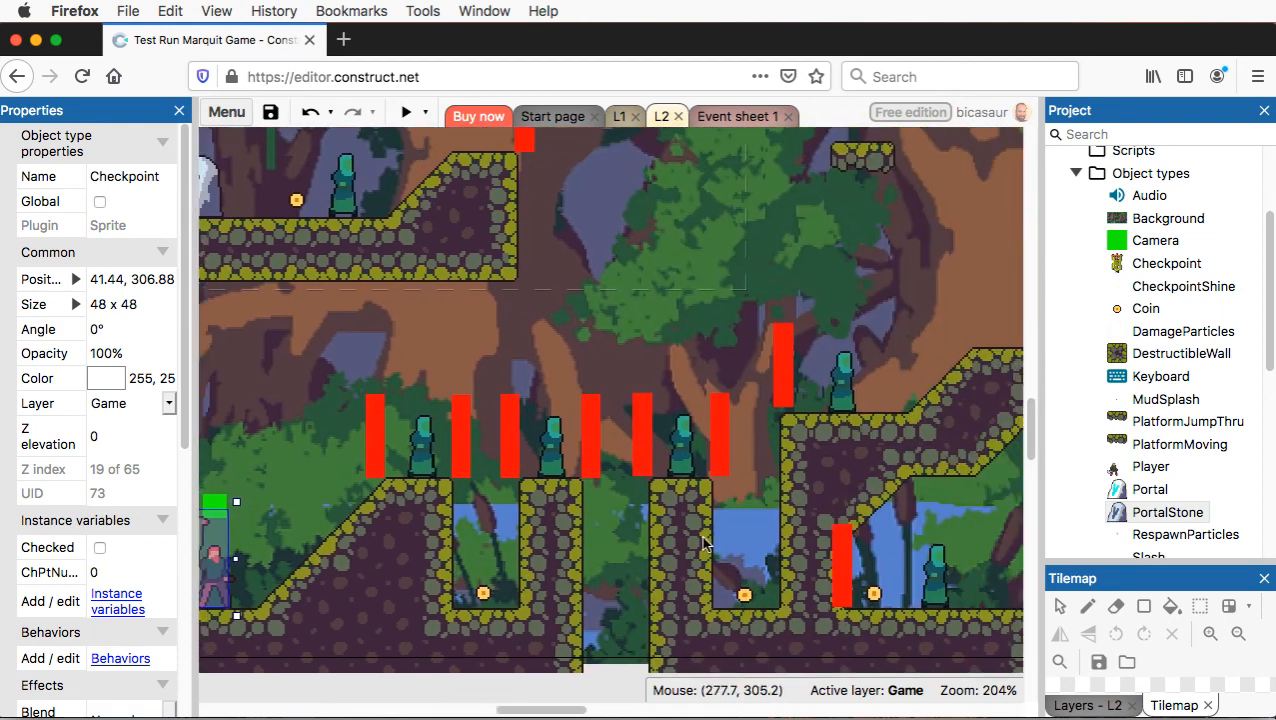
scroll(703, 543, right, 10)
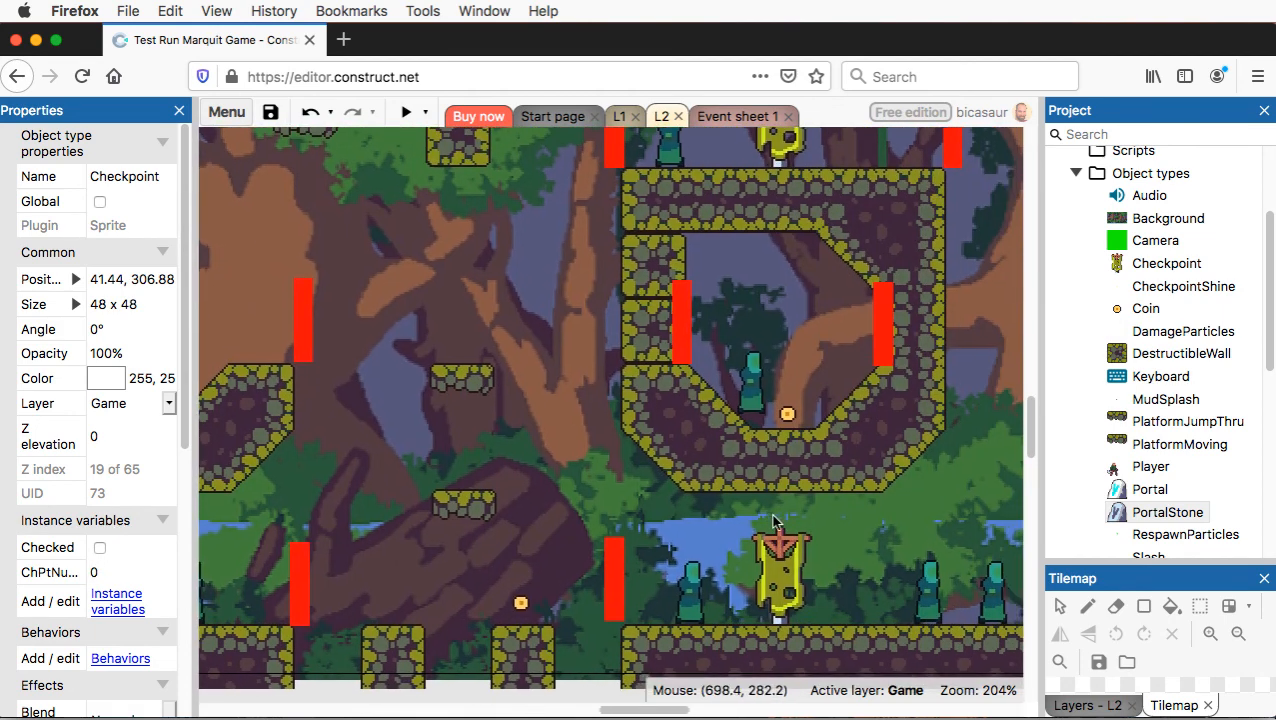
click(789, 580)
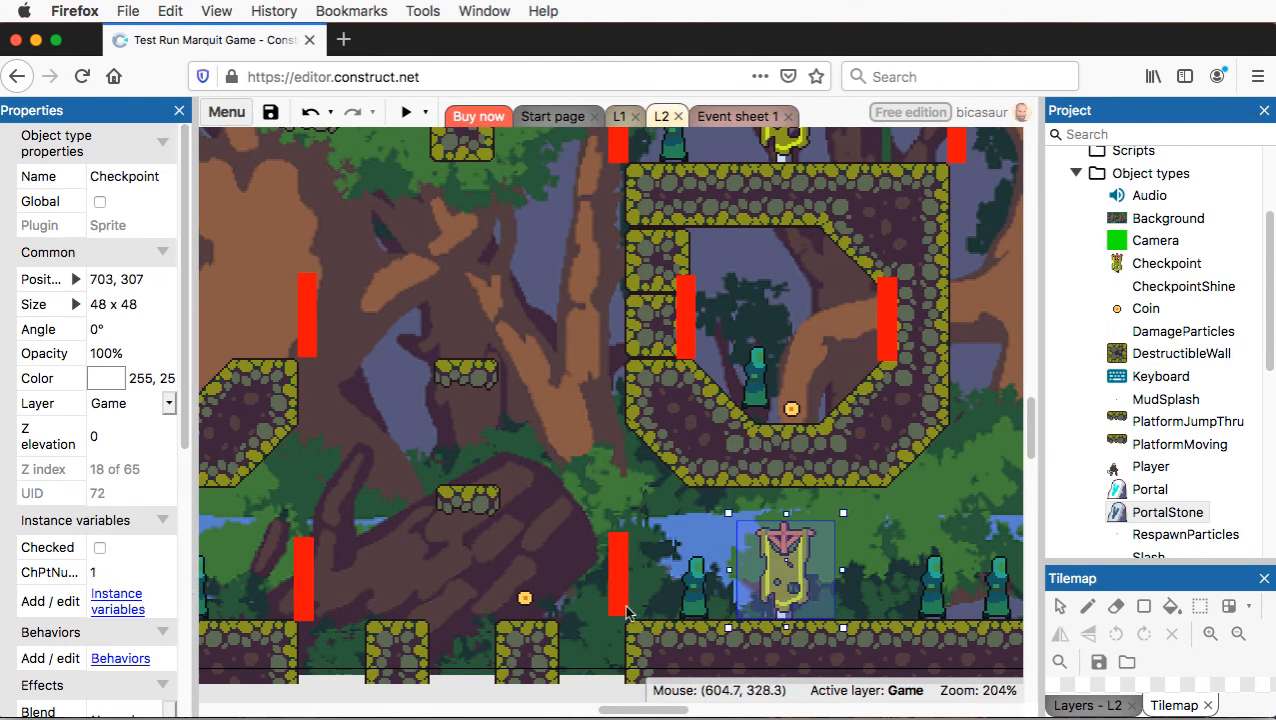
scroll(692, 598, up, 5)
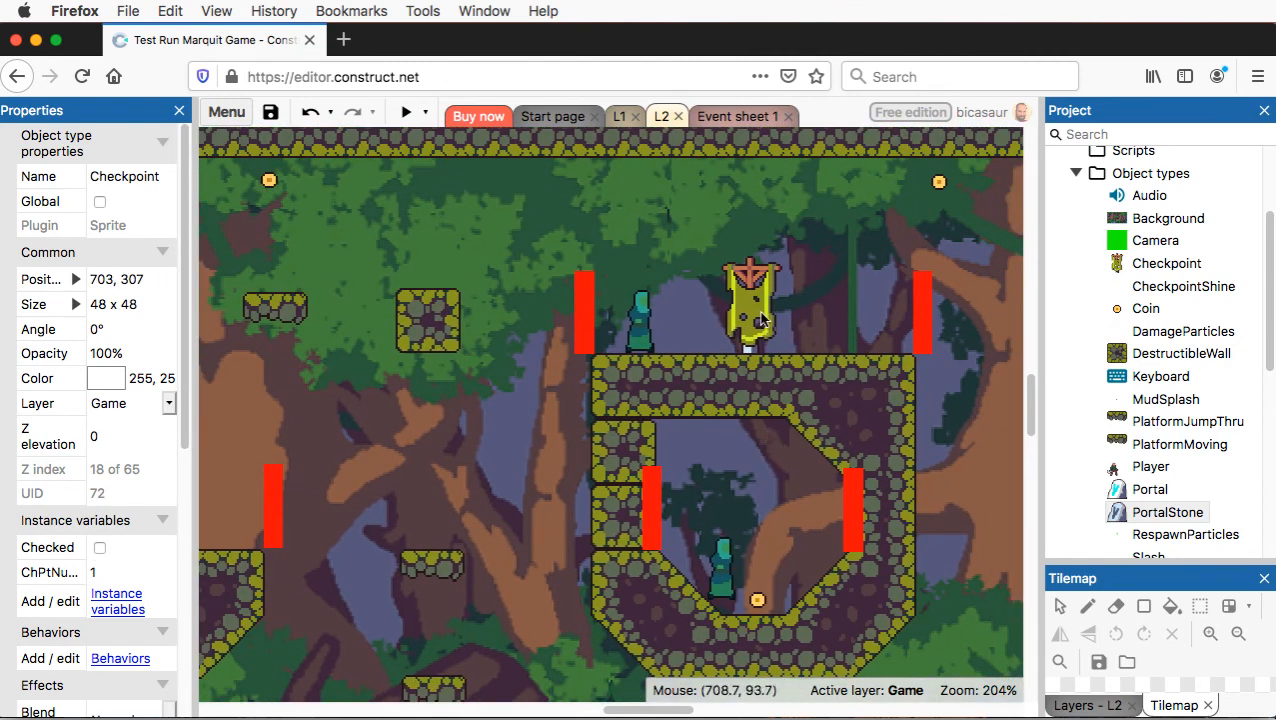
click(760, 320)
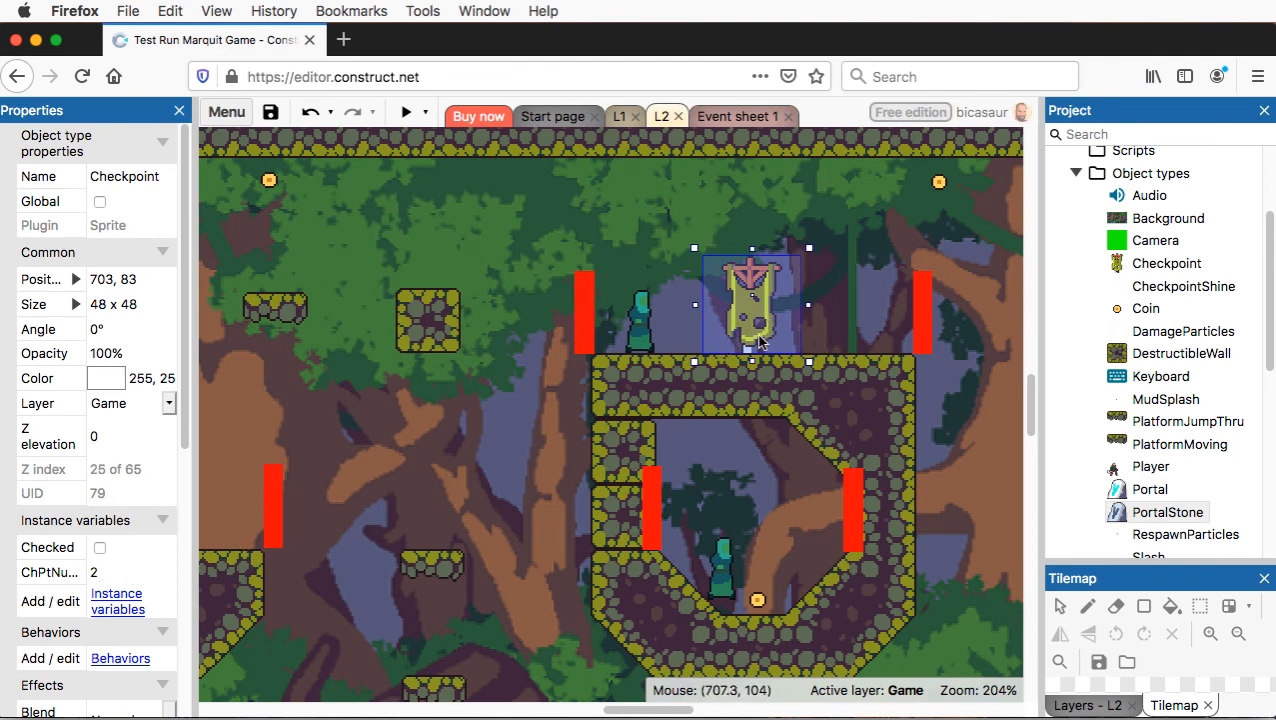
- Shift the two zombie walls around the third pillar's zombie slightly outward, to about x 308.1 and x 267.3
scroll(779, 363, left, 8)
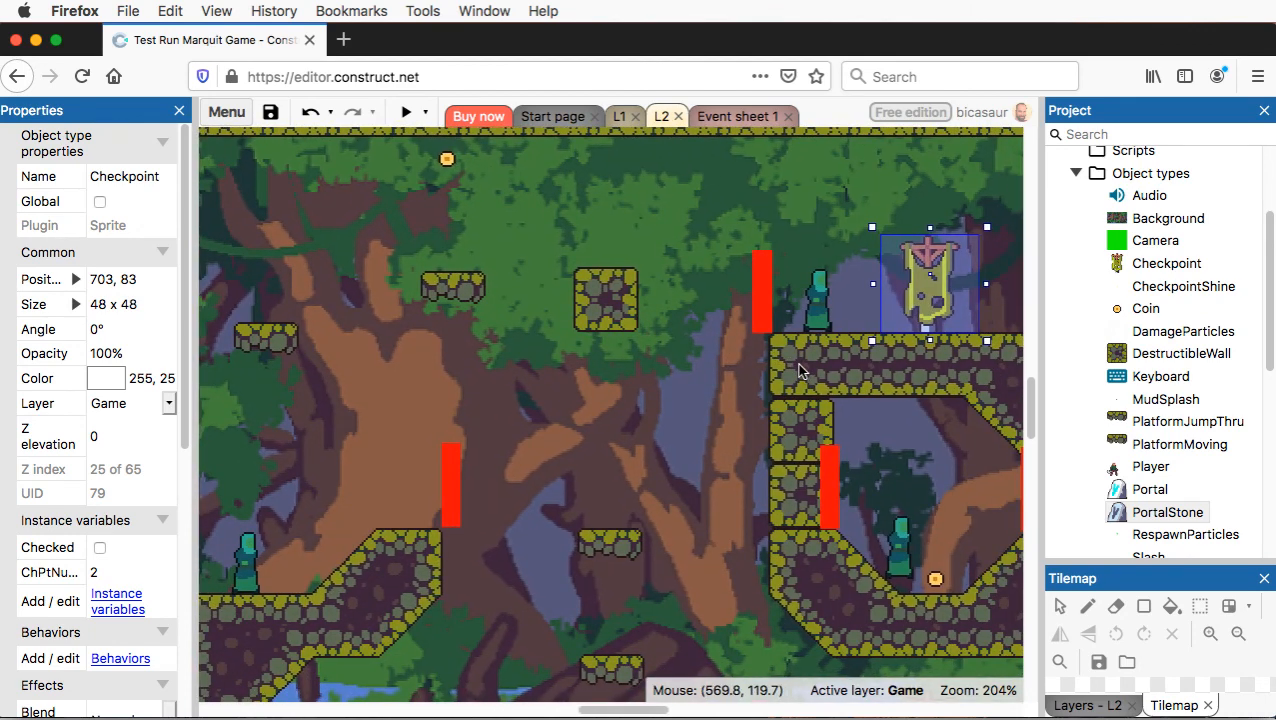
scroll(798, 364, left, 6)
scroll(798, 364, down, 3)
scroll(631, 424, left, 8)
scroll(631, 424, down, 2)
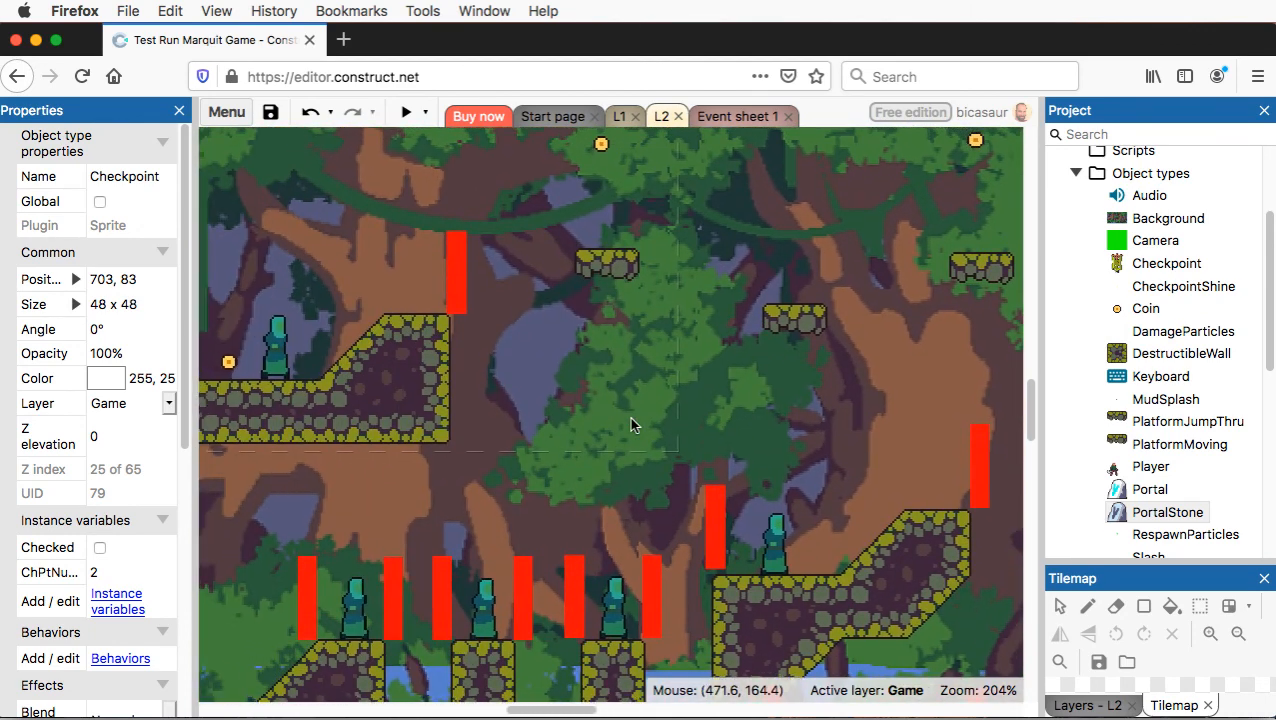
scroll(631, 424, left, 2)
scroll(631, 424, down, 2)
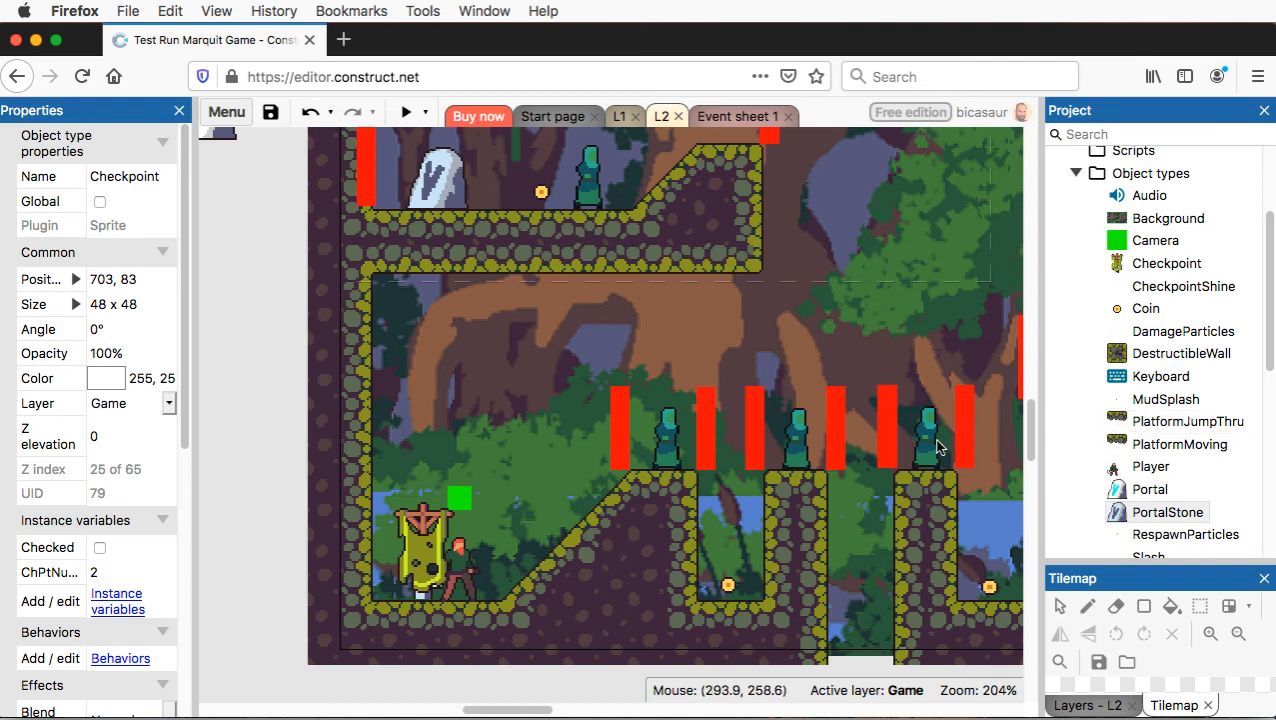
ctrl+scroll(885, 452, up, 5)
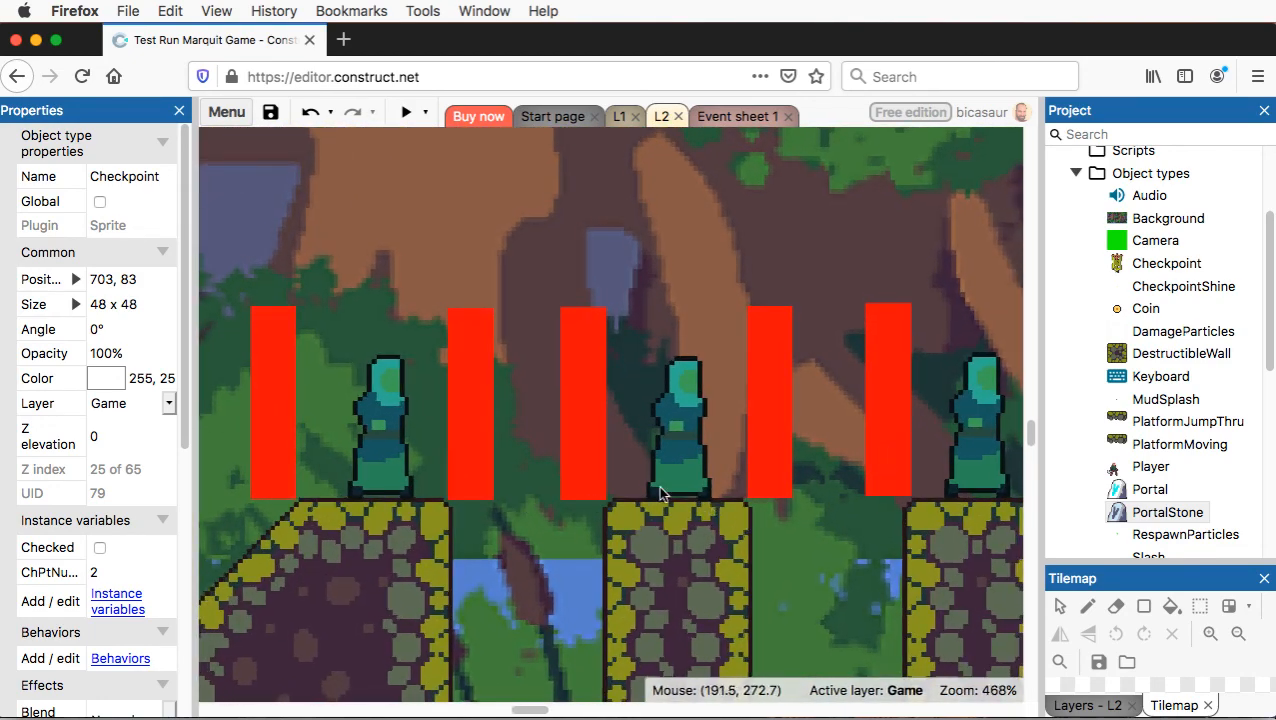
scroll(661, 490, right, 5)
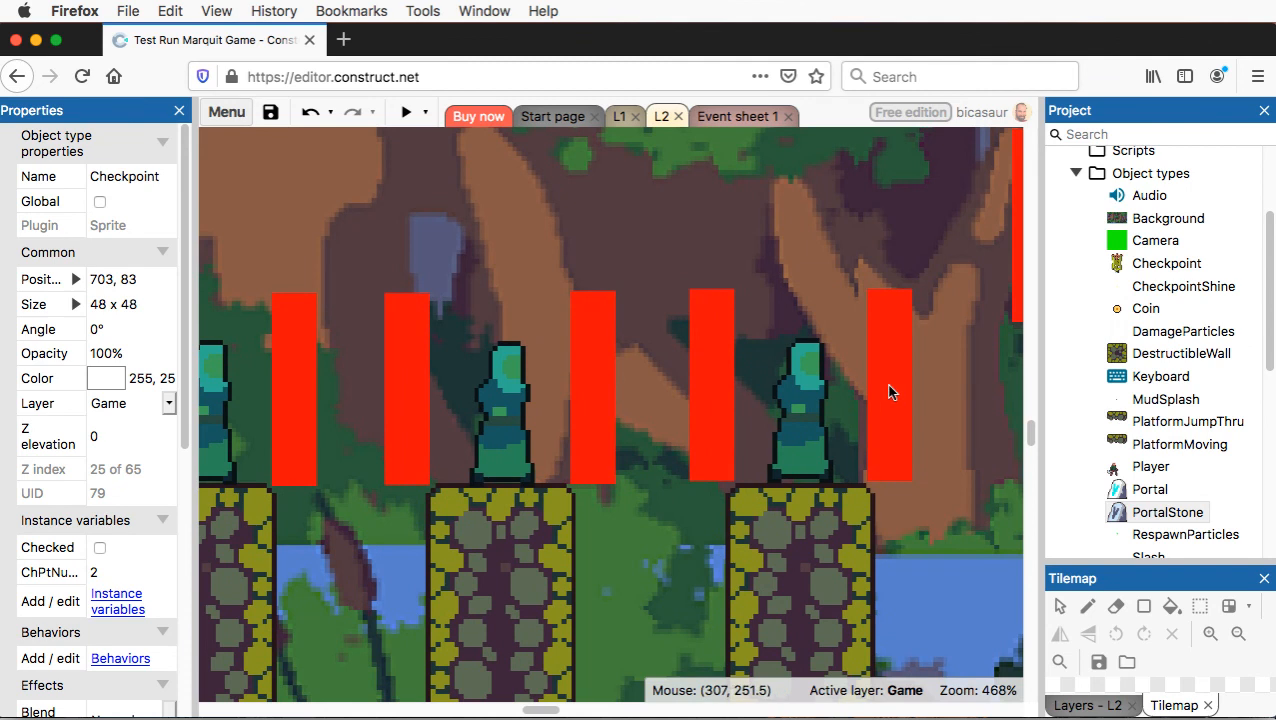
drag(886, 384, 894, 393)
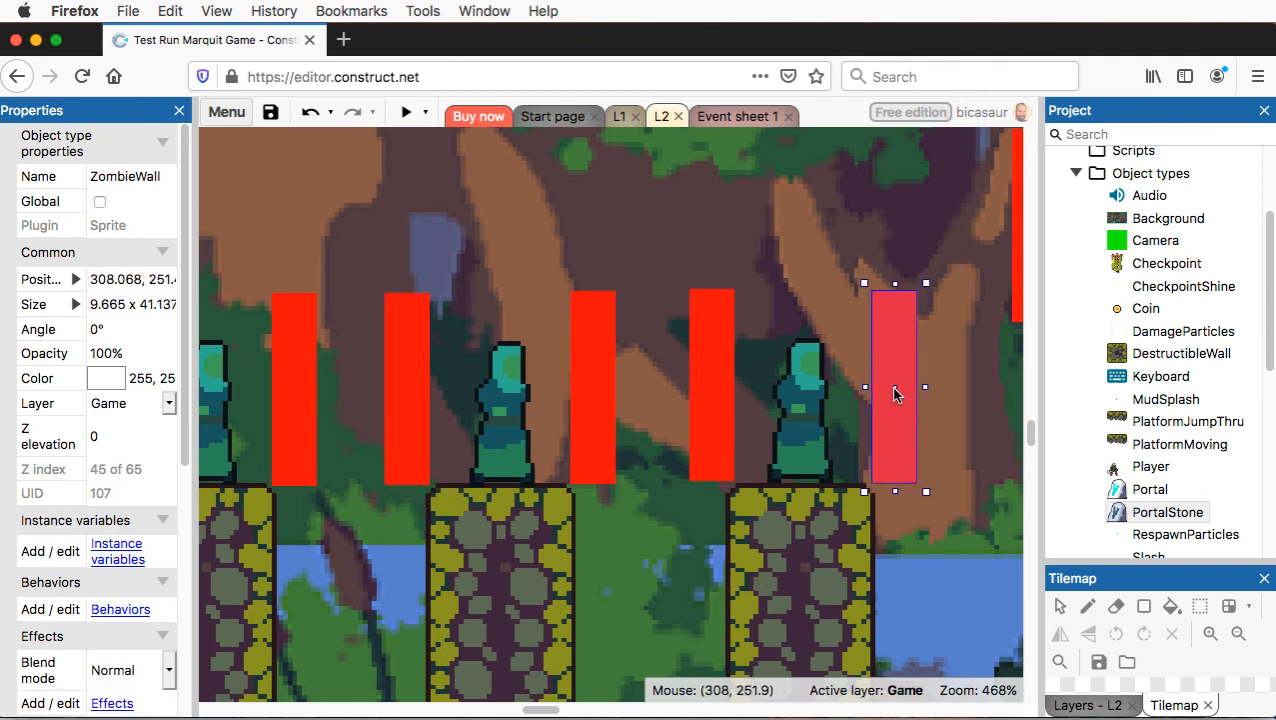
drag(715, 400, 707, 402)
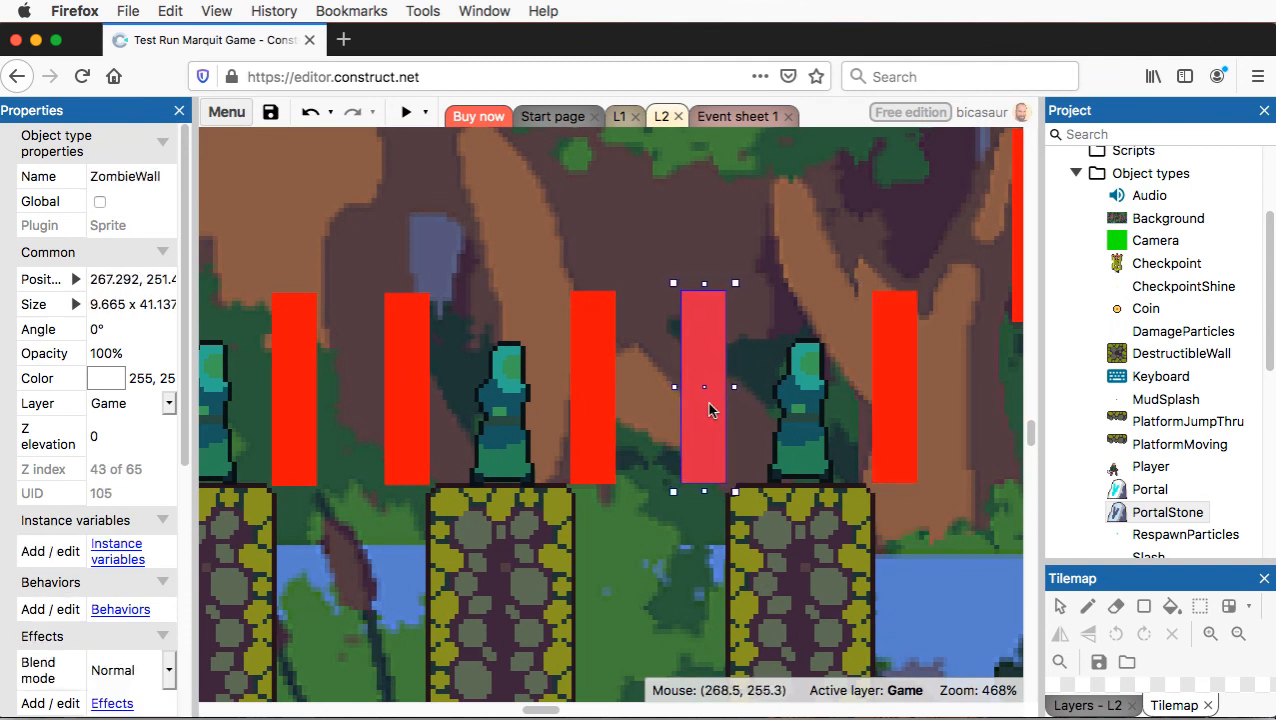
- Reposition the zombie wall beside the raised ledge to about x 331.8, y 219.9, and lower the one right of the zombie beneath it to y 315.6
scroll(721, 421, right, 10)
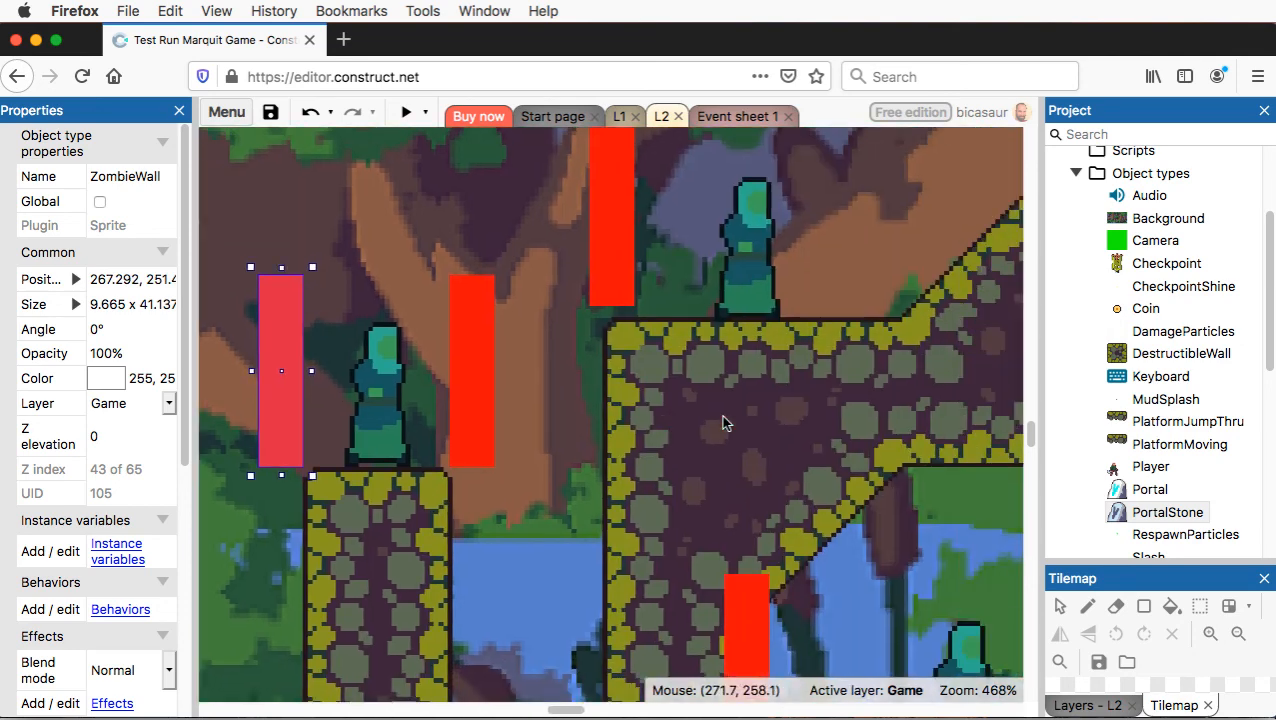
drag(591, 223, 563, 240)
scroll(849, 604, right, 10)
scroll(849, 604, down, 3)
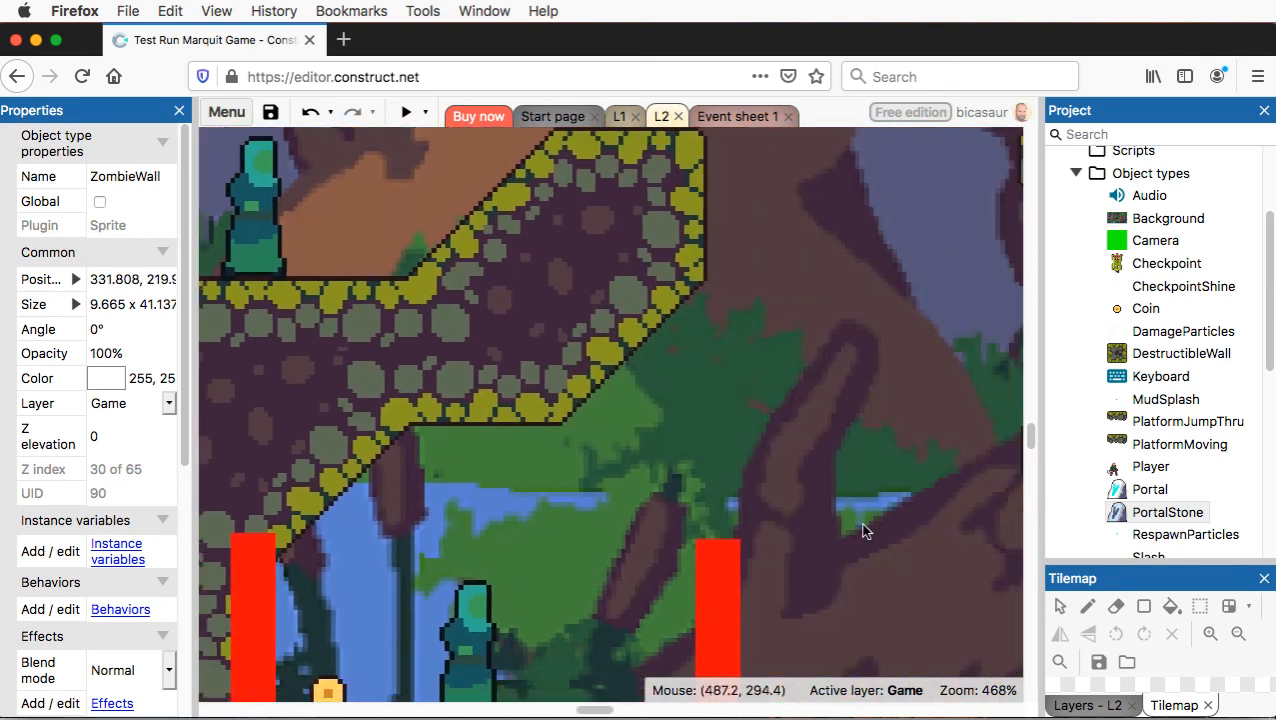
scroll(785, 570, down, 2)
scroll(785, 570, left, 2)
click(798, 547)
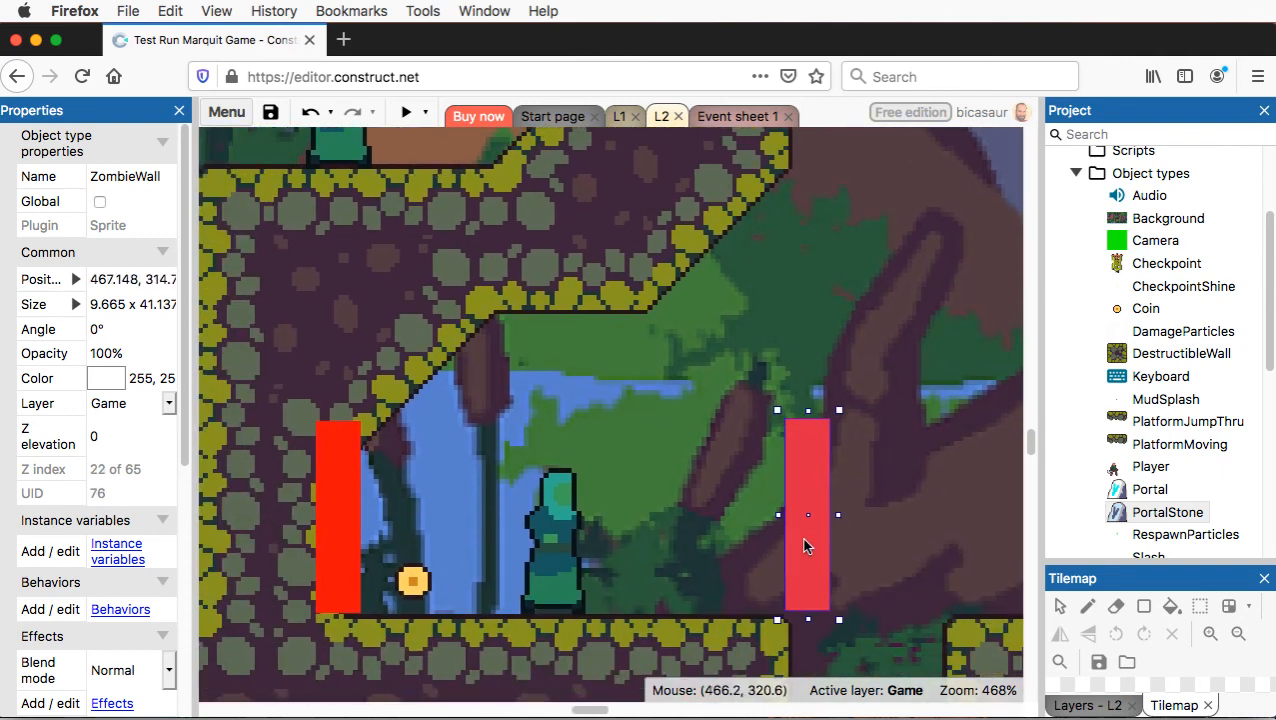
- Shift the zombie wall before the lower checkpoint slightly left and down, to about 619.7, 315.4
scroll(803, 550, up, 5)
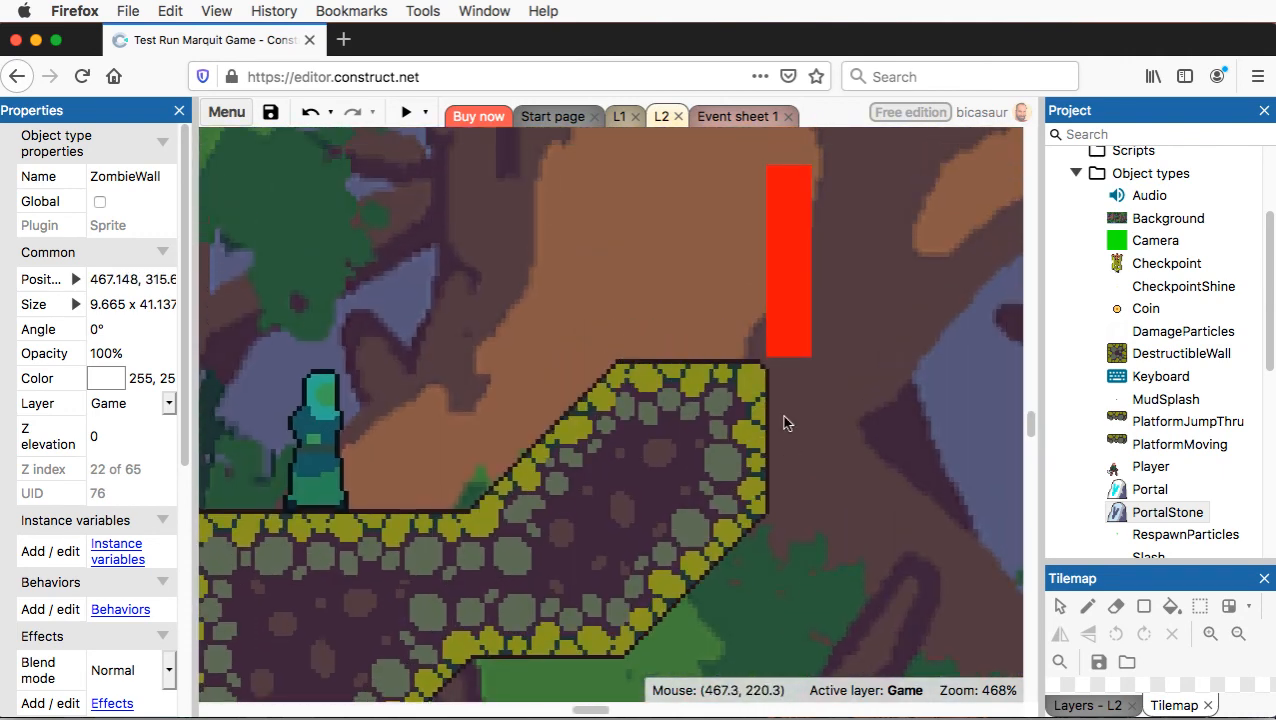
scroll(783, 421, right, 10)
scroll(823, 418, down, 5)
scroll(823, 418, right, 1)
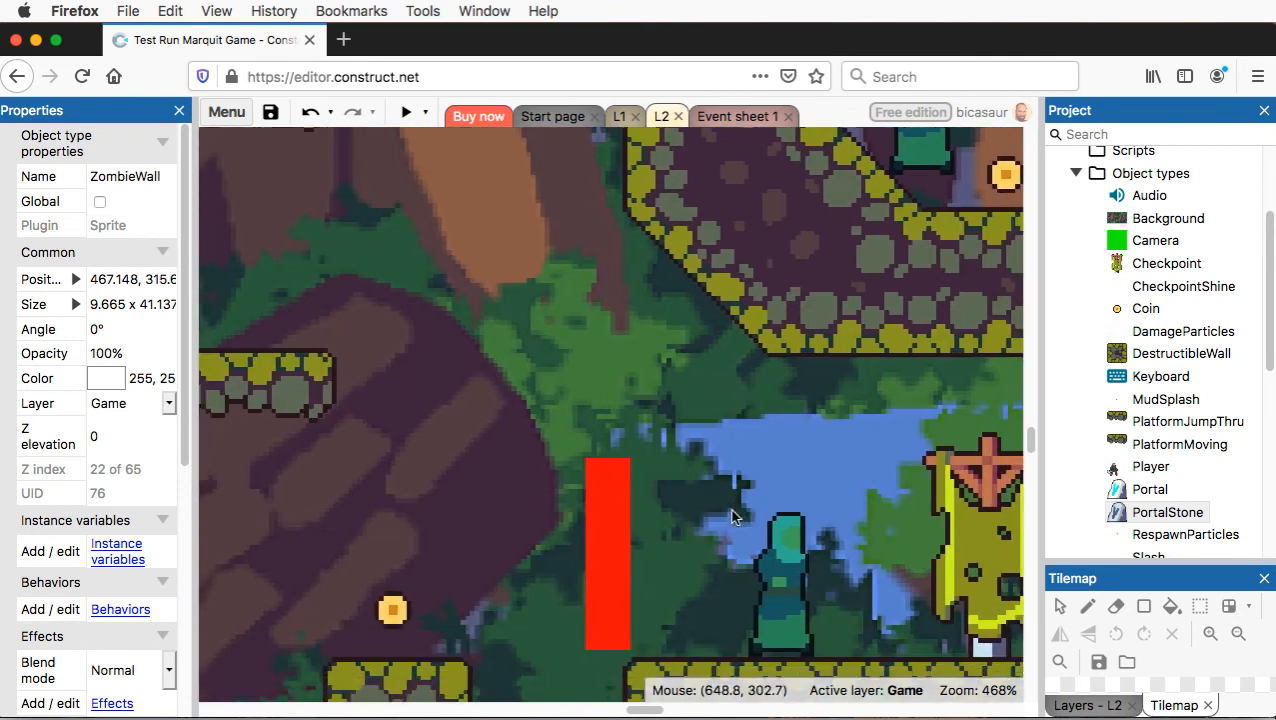
click(609, 567)
drag(609, 567, 602, 573)
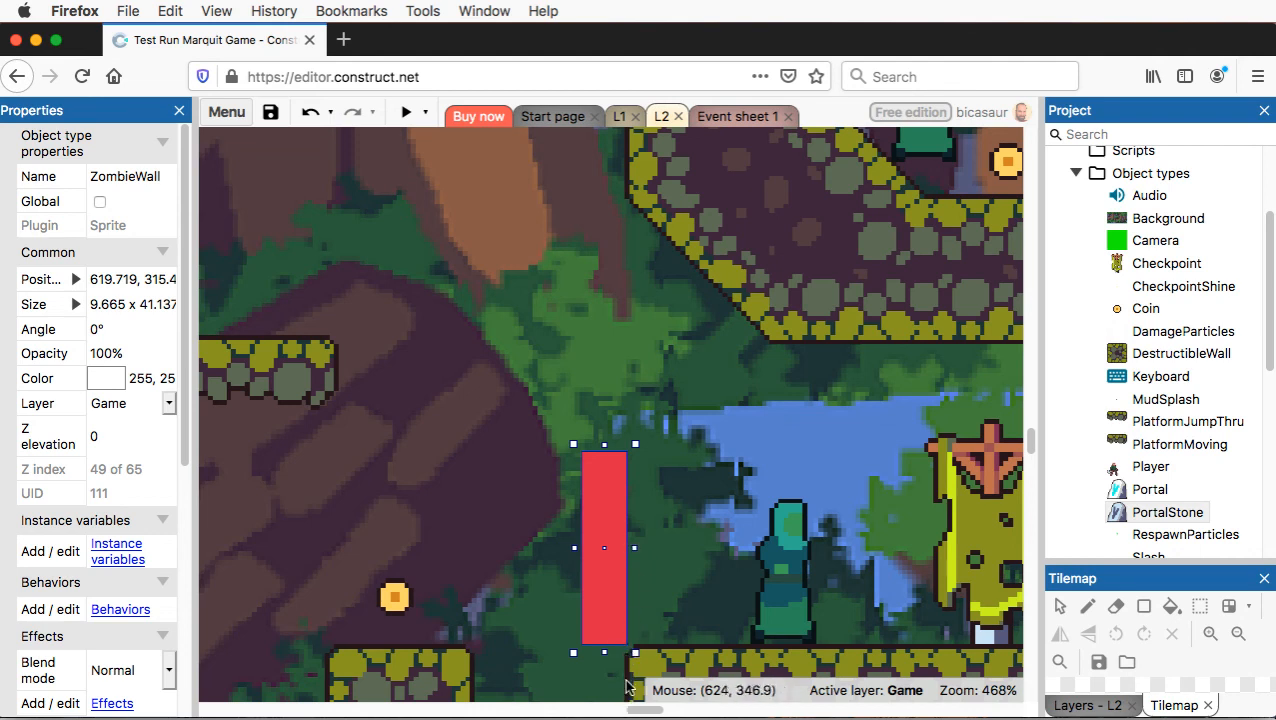
- Nudge the zombie wall beside the portal stone at the level's left wall down to about 13.4, 123.3
scroll(804, 524, right, 15)
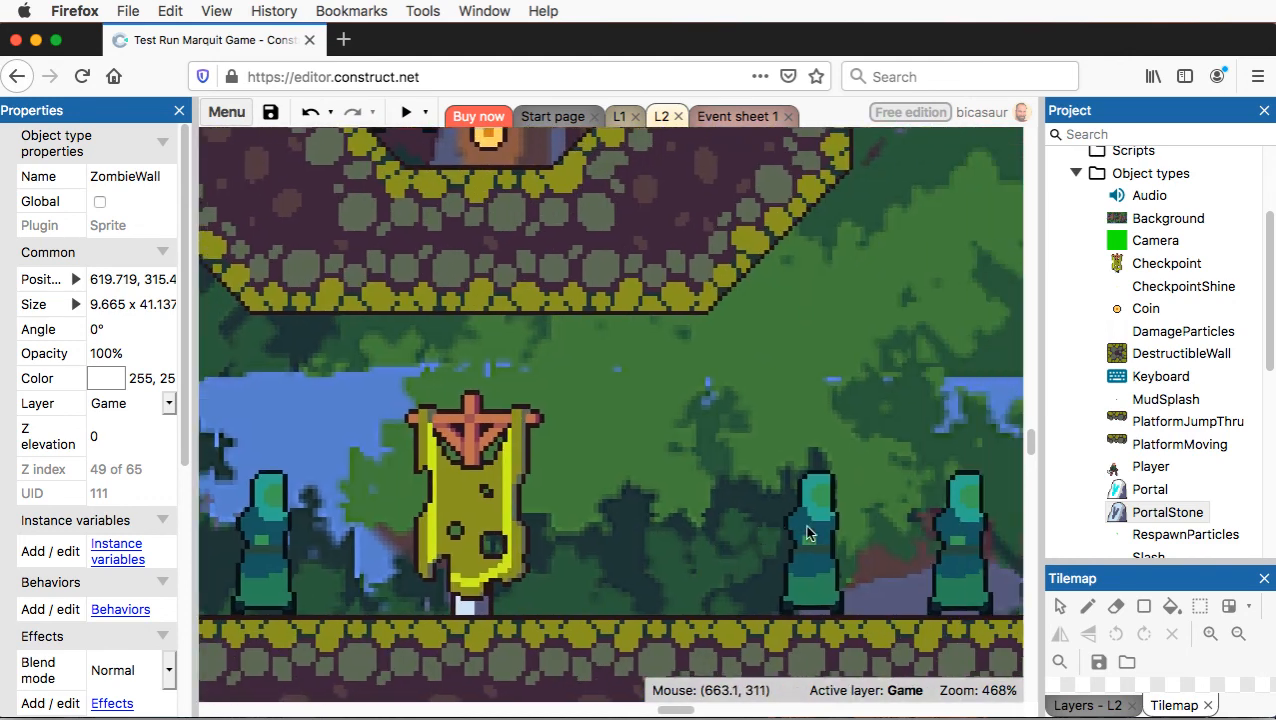
scroll(806, 528, right, 2)
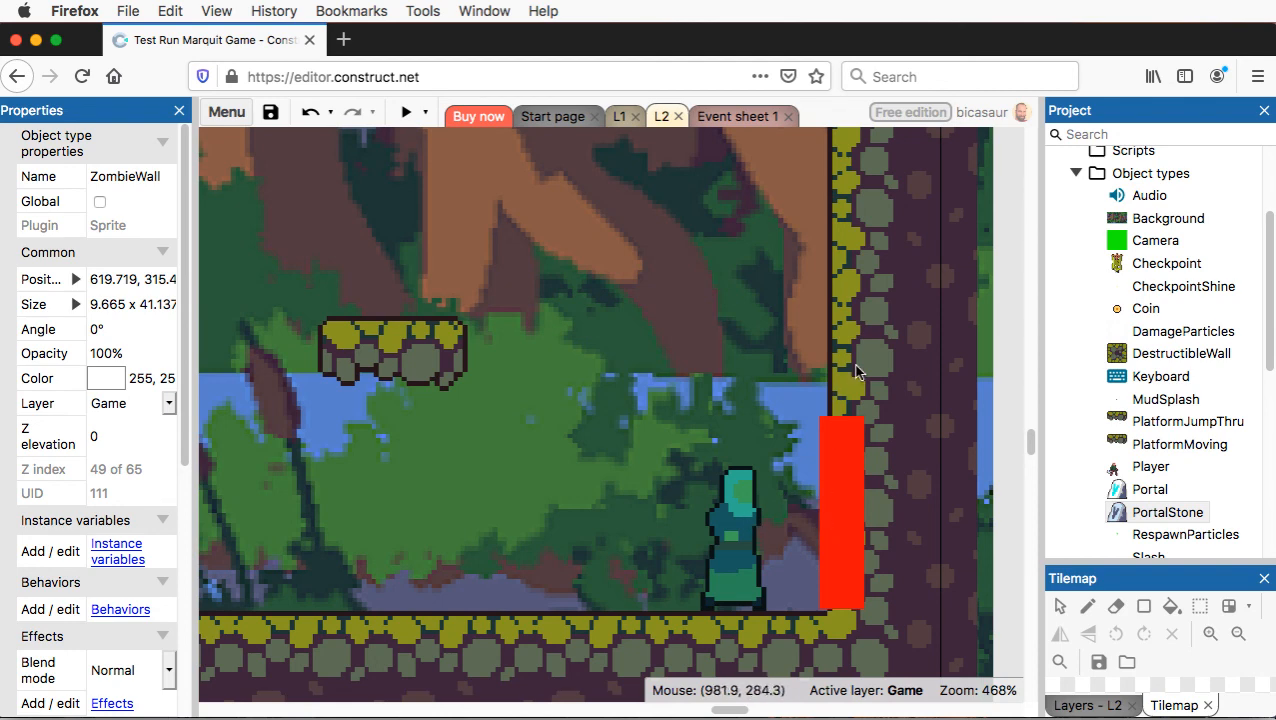
scroll(611, 380, left, 15)
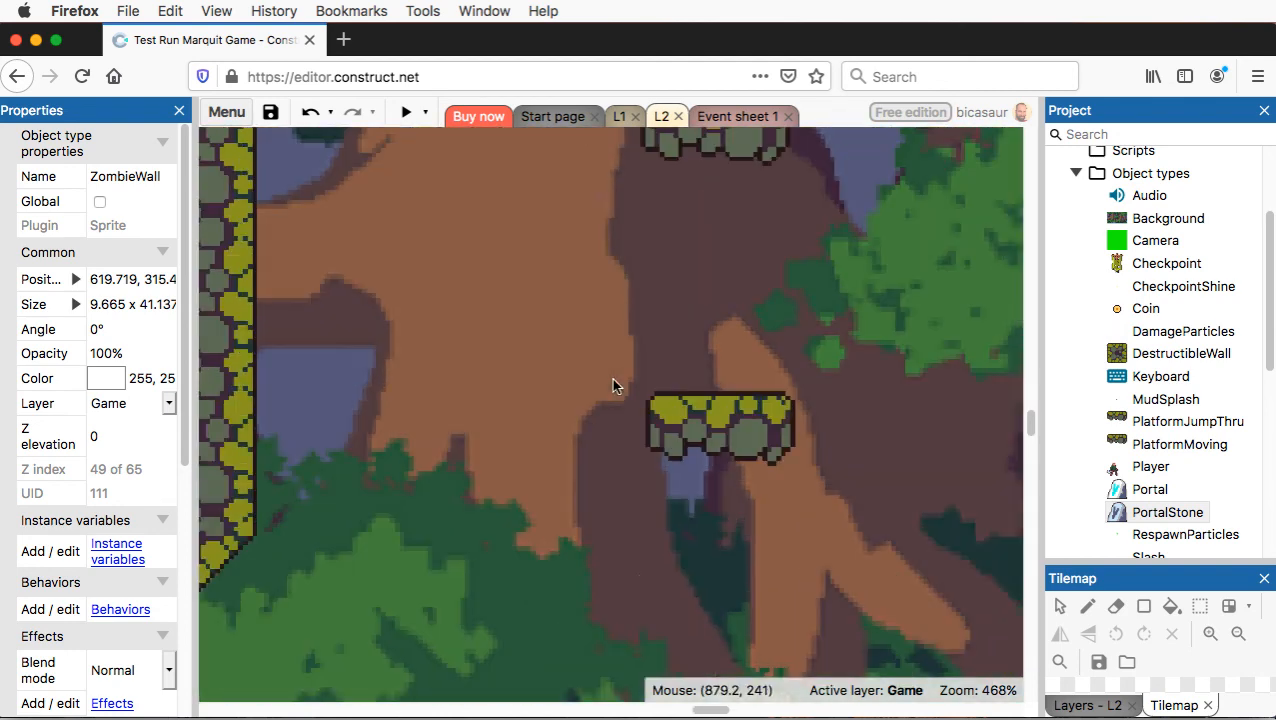
scroll(478, 425, left, 15)
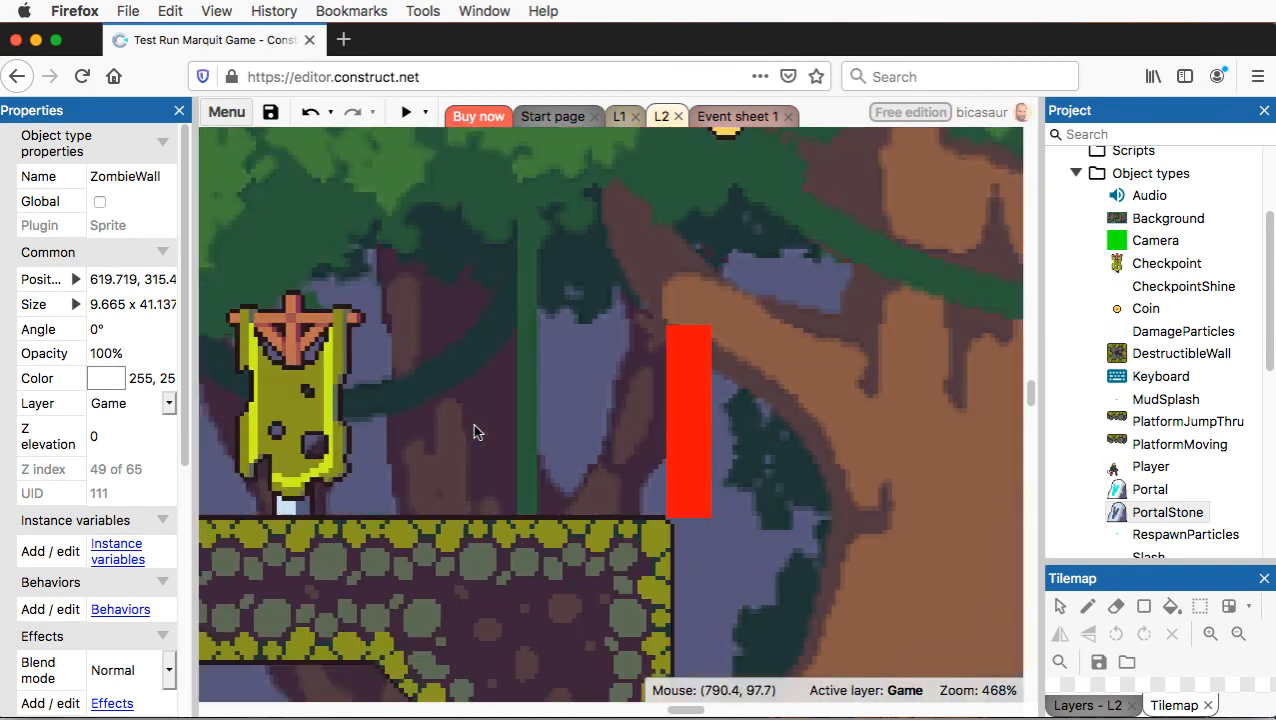
scroll(475, 430, left, 15)
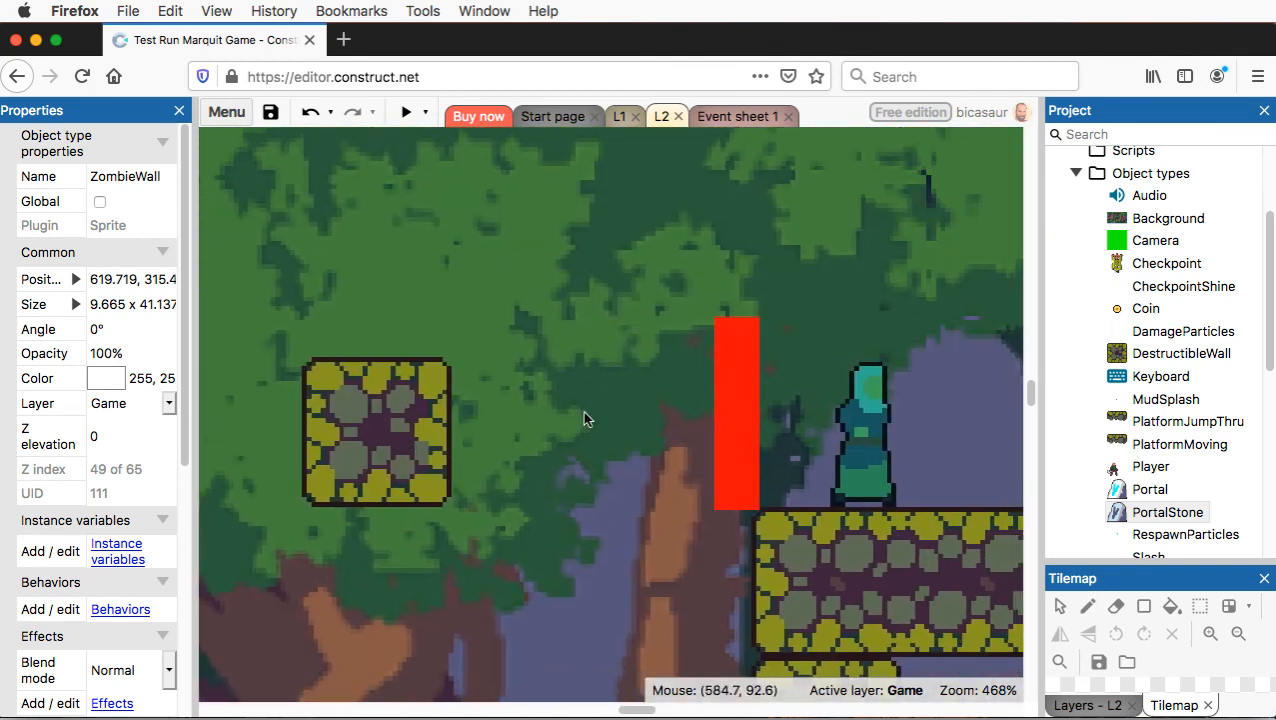
scroll(408, 405, left, 15)
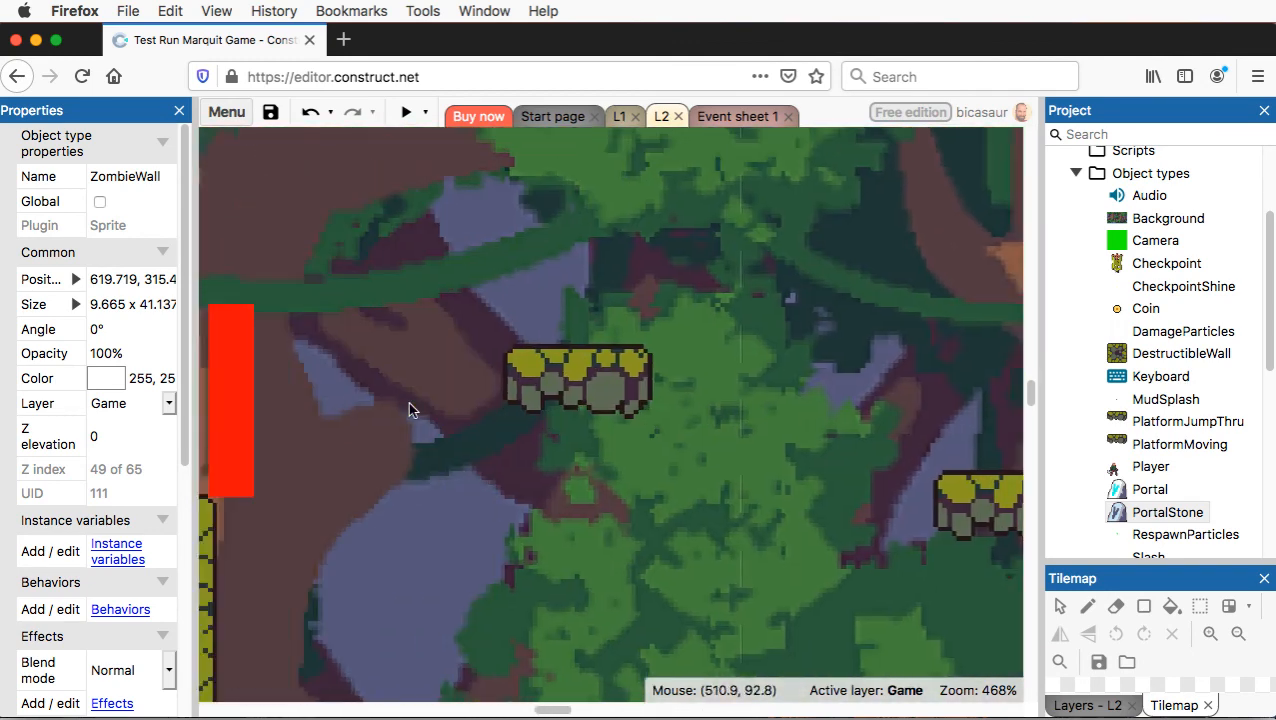
scroll(408, 402, left, 20)
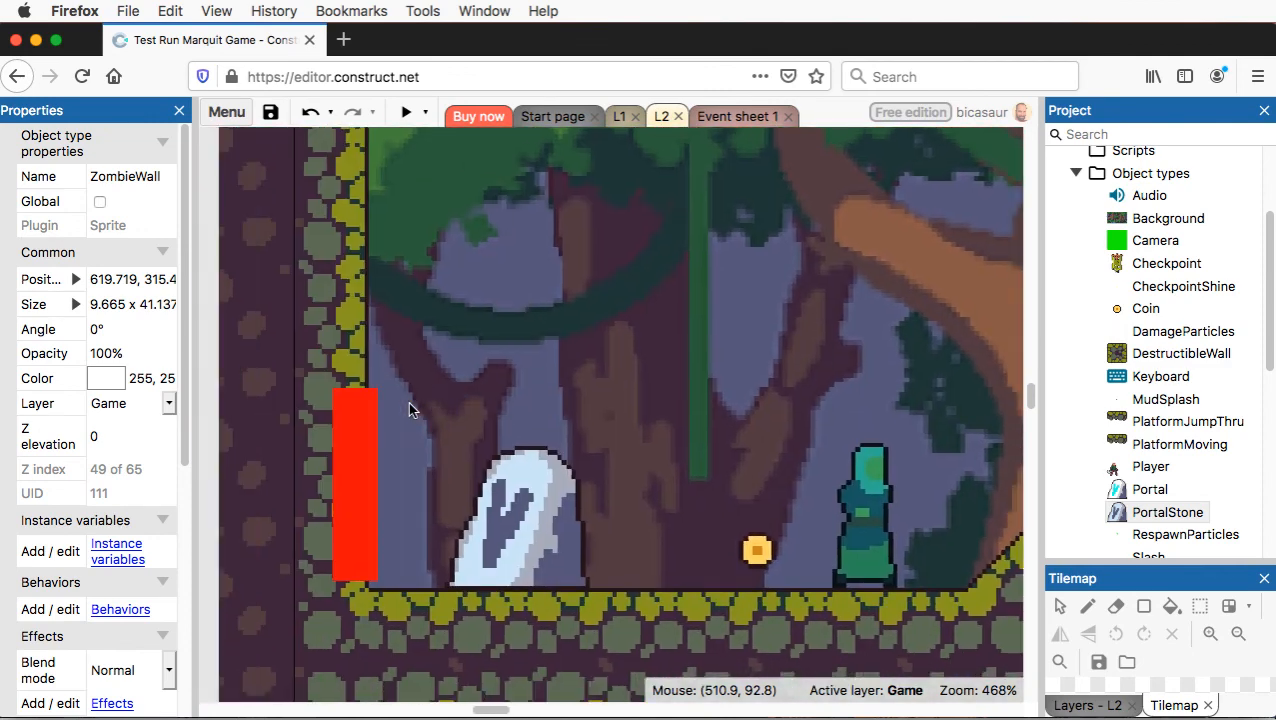
drag(369, 450, 369, 455)
- Review the zombie wall placement around the three pillars, the raised ledge and the start area
scroll(690, 435, right, 15)
scroll(690, 435, down, 5)
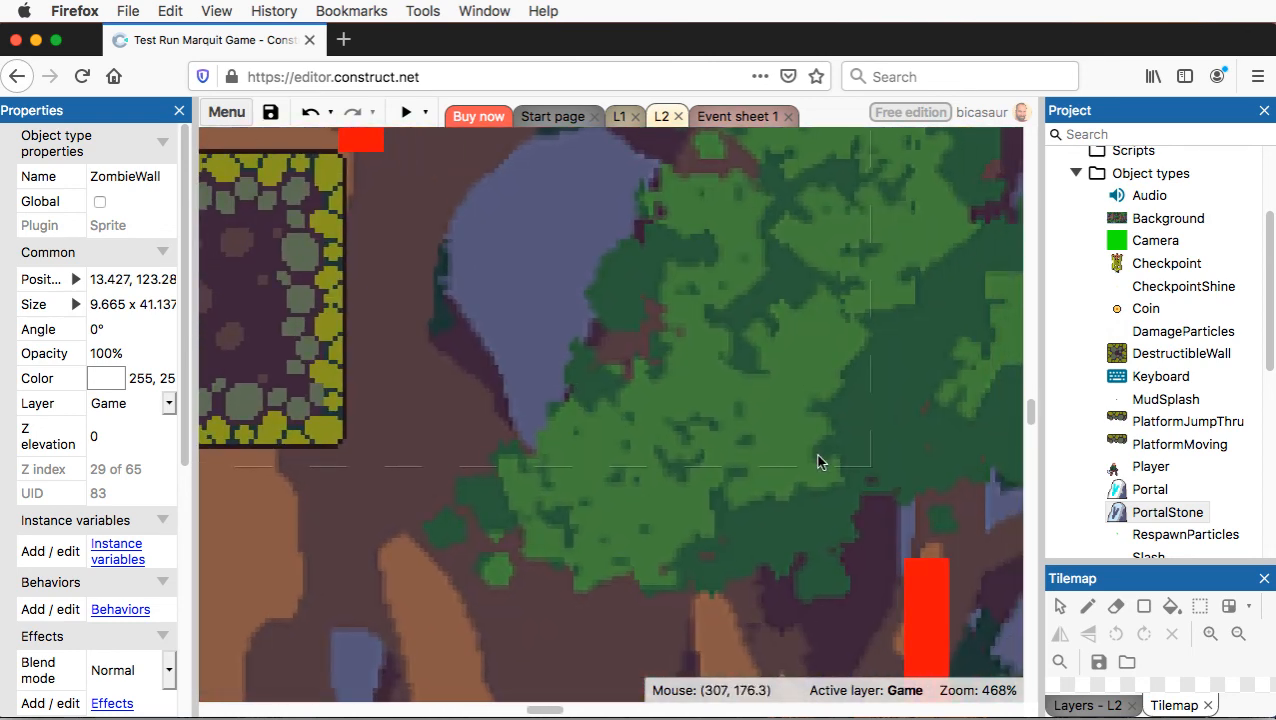
ctrl+scroll(773, 414, down, 8)
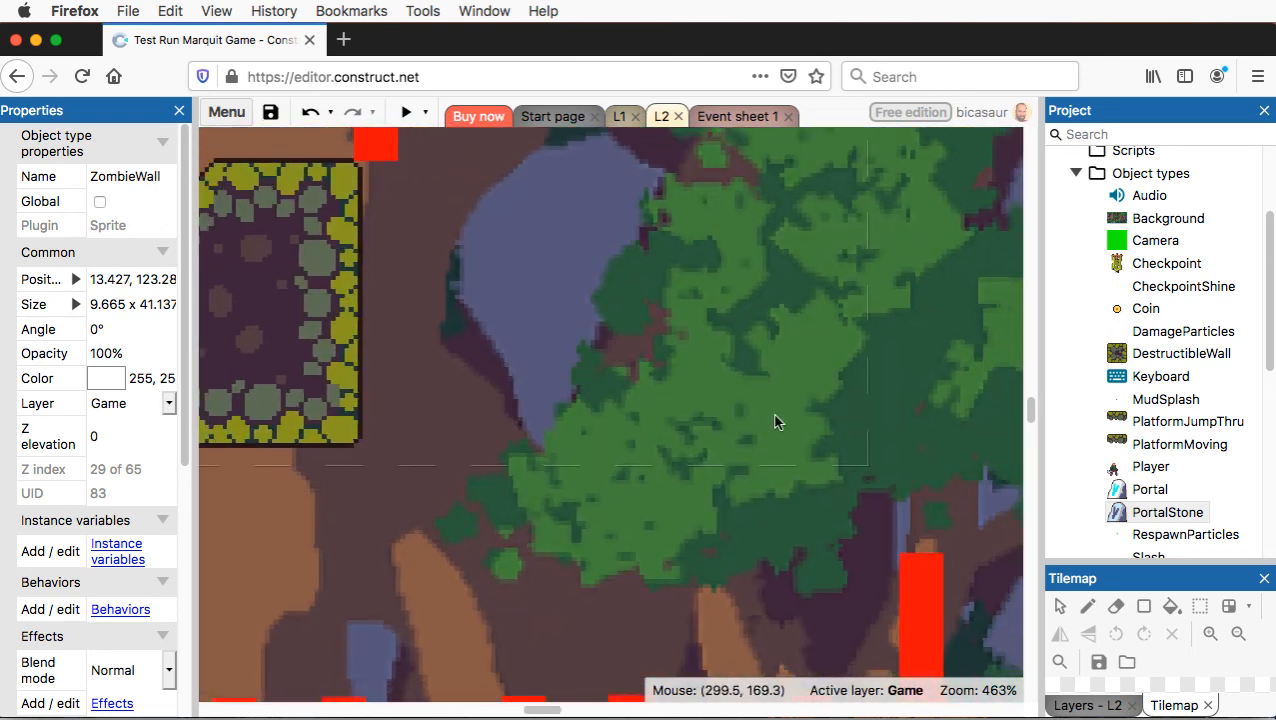
ctrl+scroll(776, 421, down, 1)
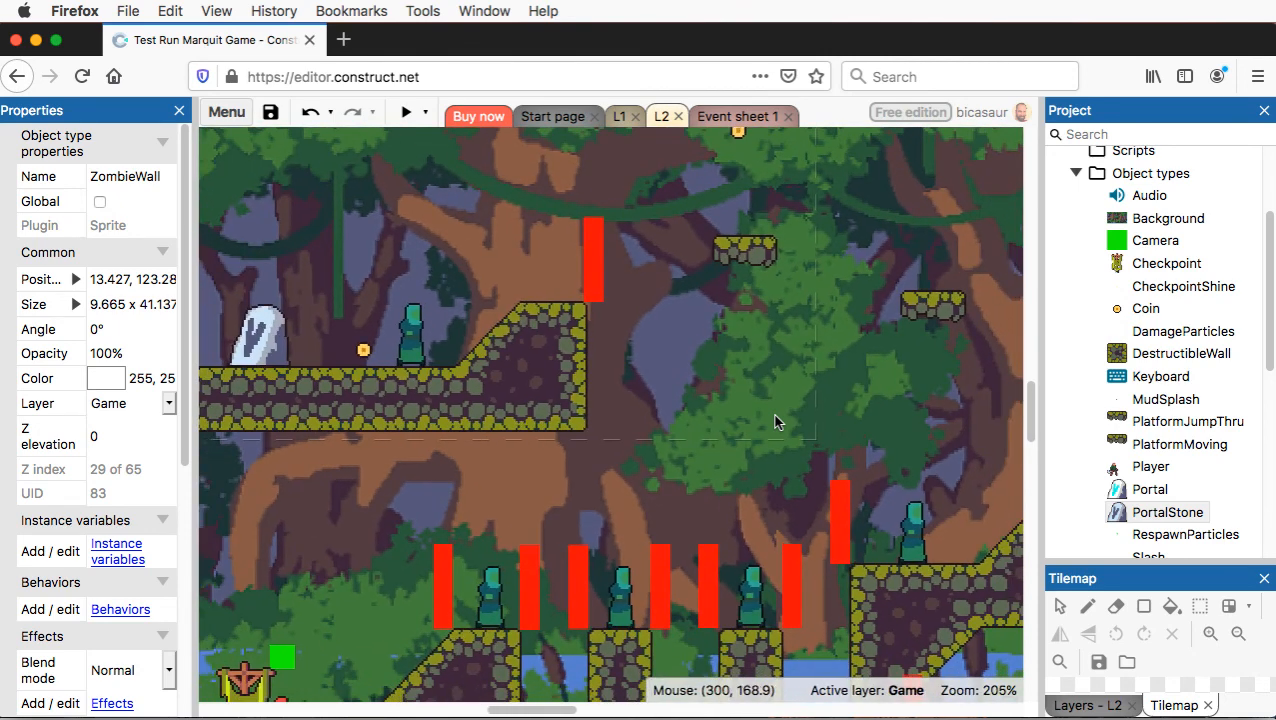
scroll(776, 421, down, 3)
scroll(776, 421, right, 1)
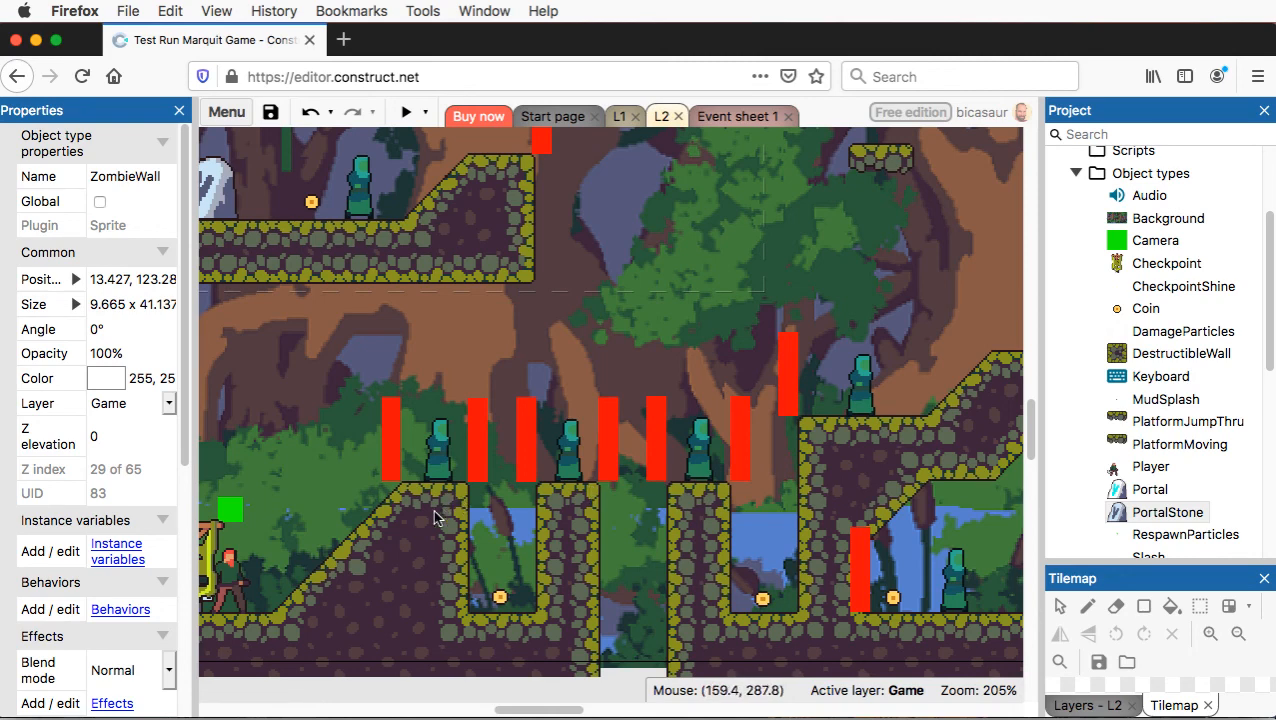
scroll(433, 509, right, 3)
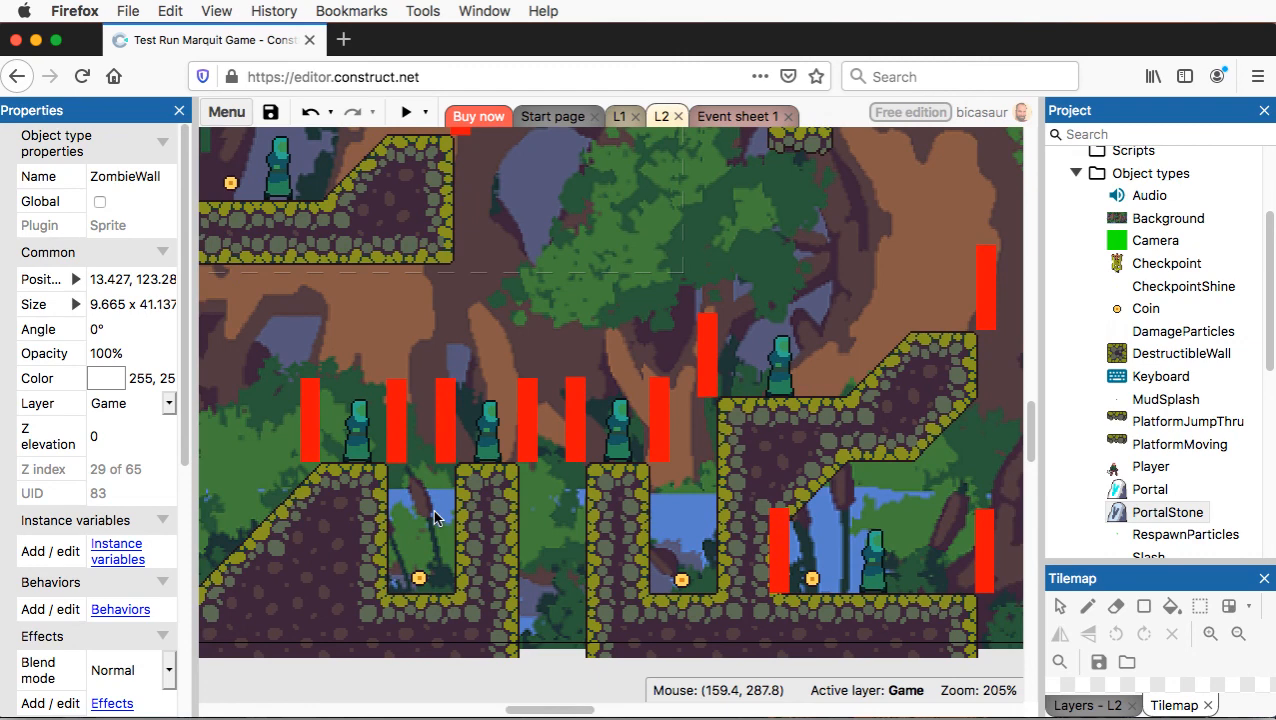
scroll(307, 498, left, 6)
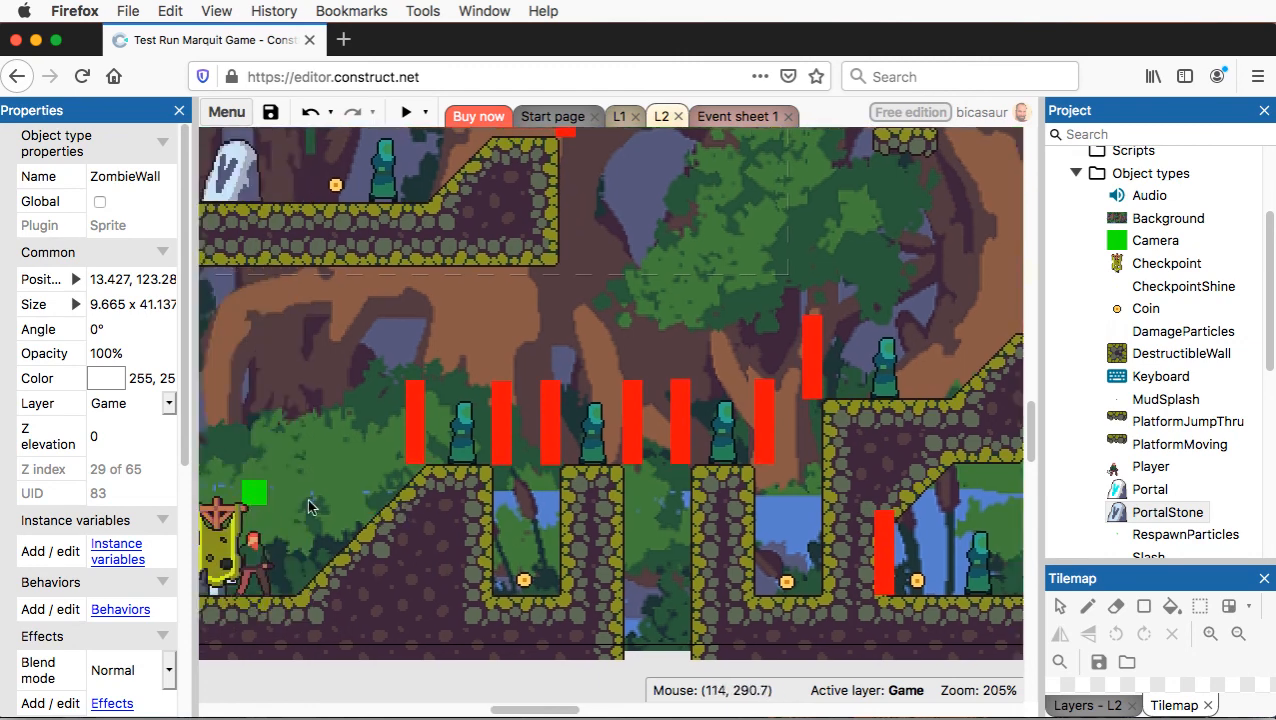
- Move the player from the start checkpoint into the pit right of the third pillar, to about 321.1, 318.9
click(323, 565)
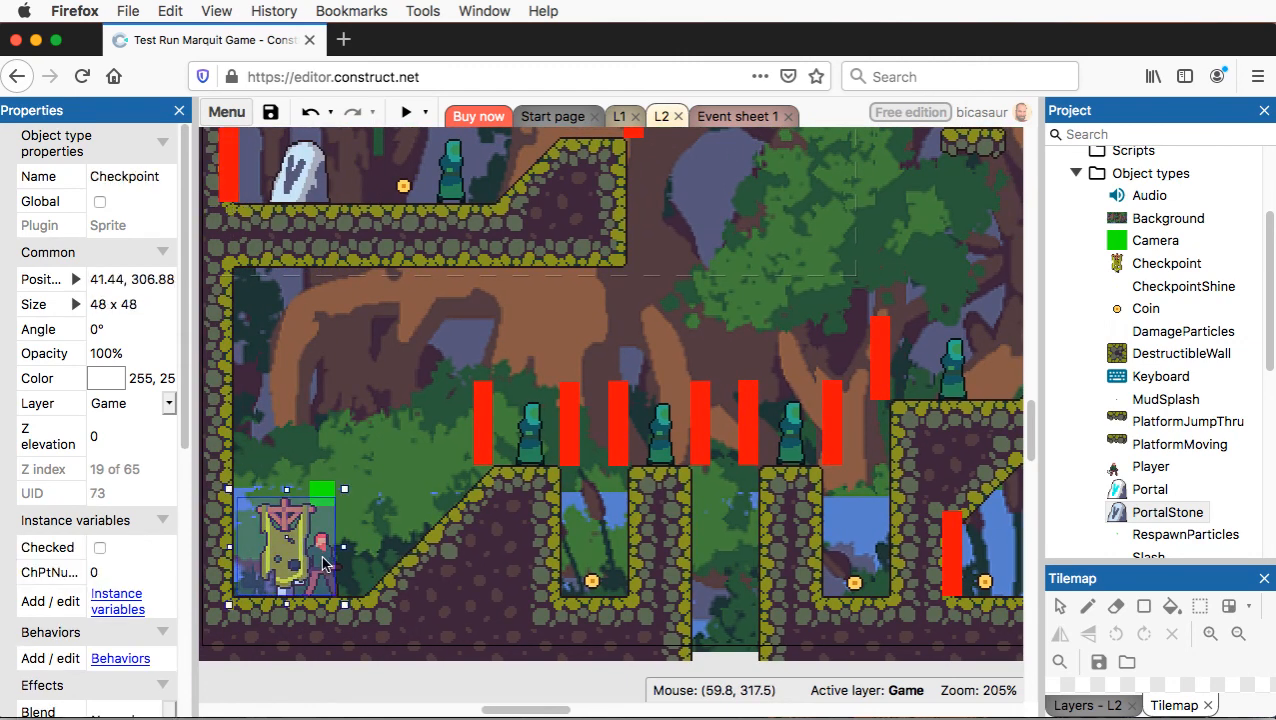
click(341, 564)
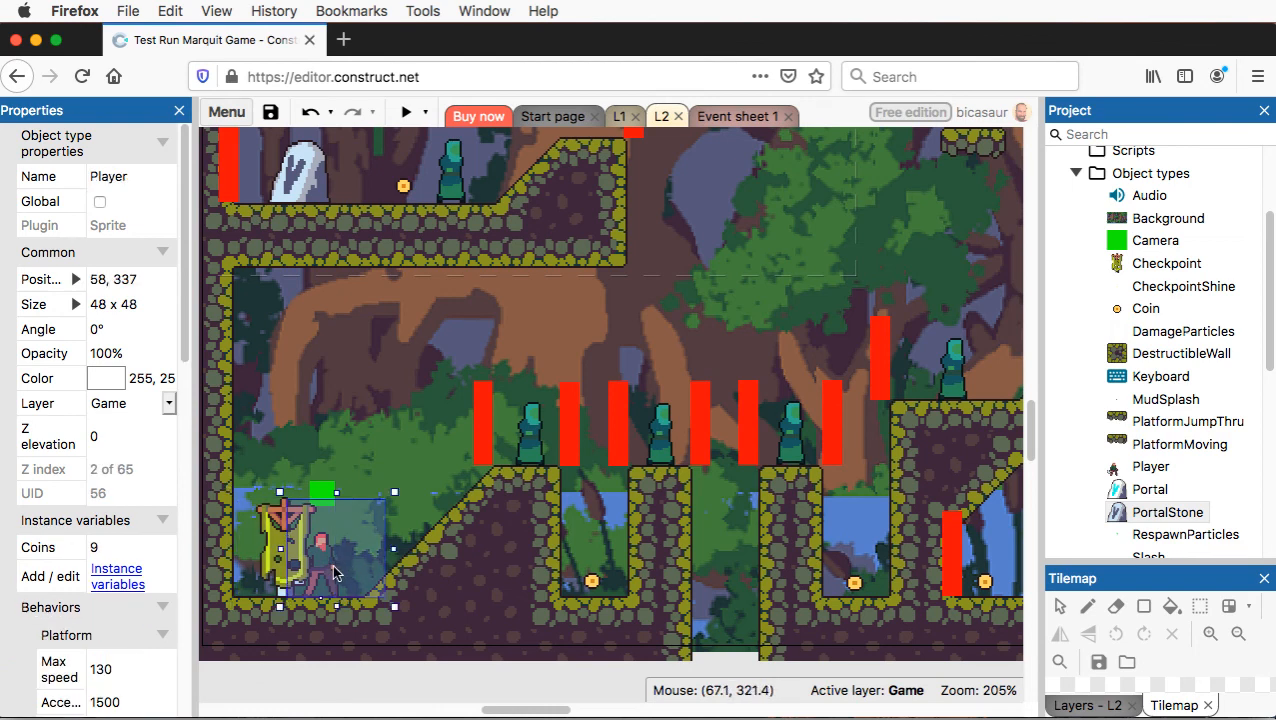
drag(335, 572, 889, 532)
click(345, 563)
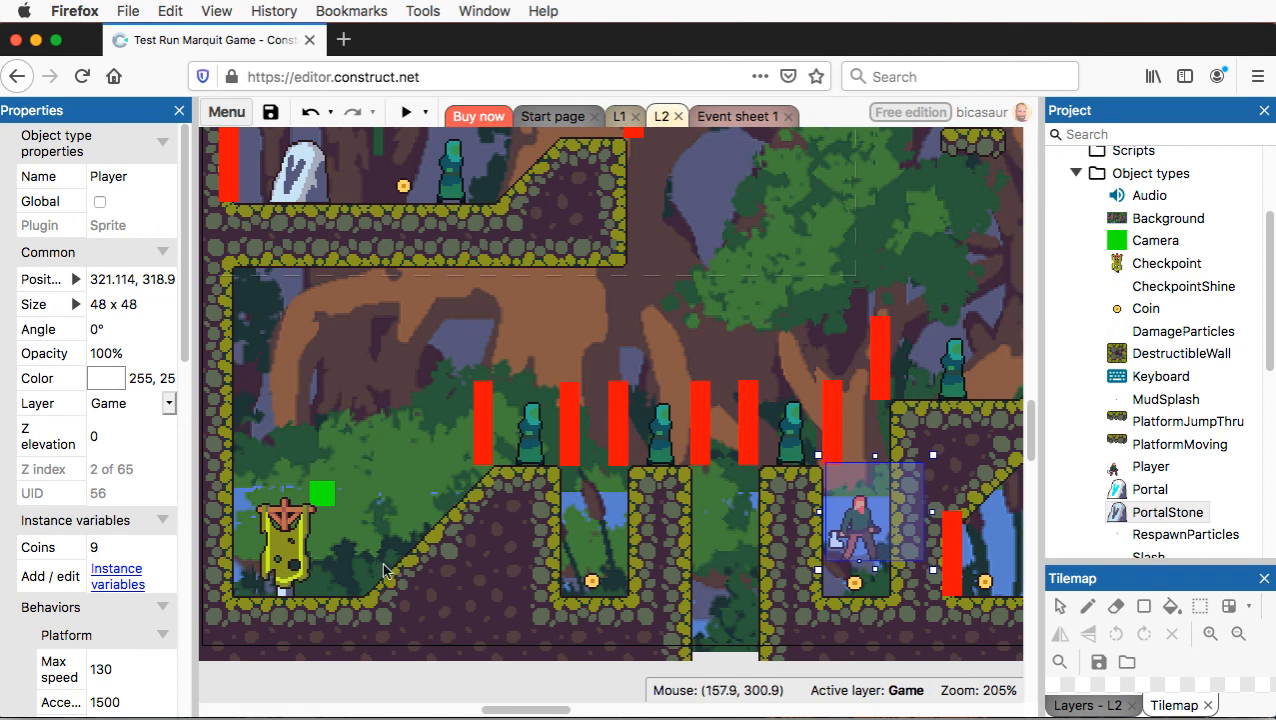
- Move the camera from the start area to just above the player in the pit, about 320.6, 278
drag(330, 503, 864, 506)
scroll(885, 548, right, 2)
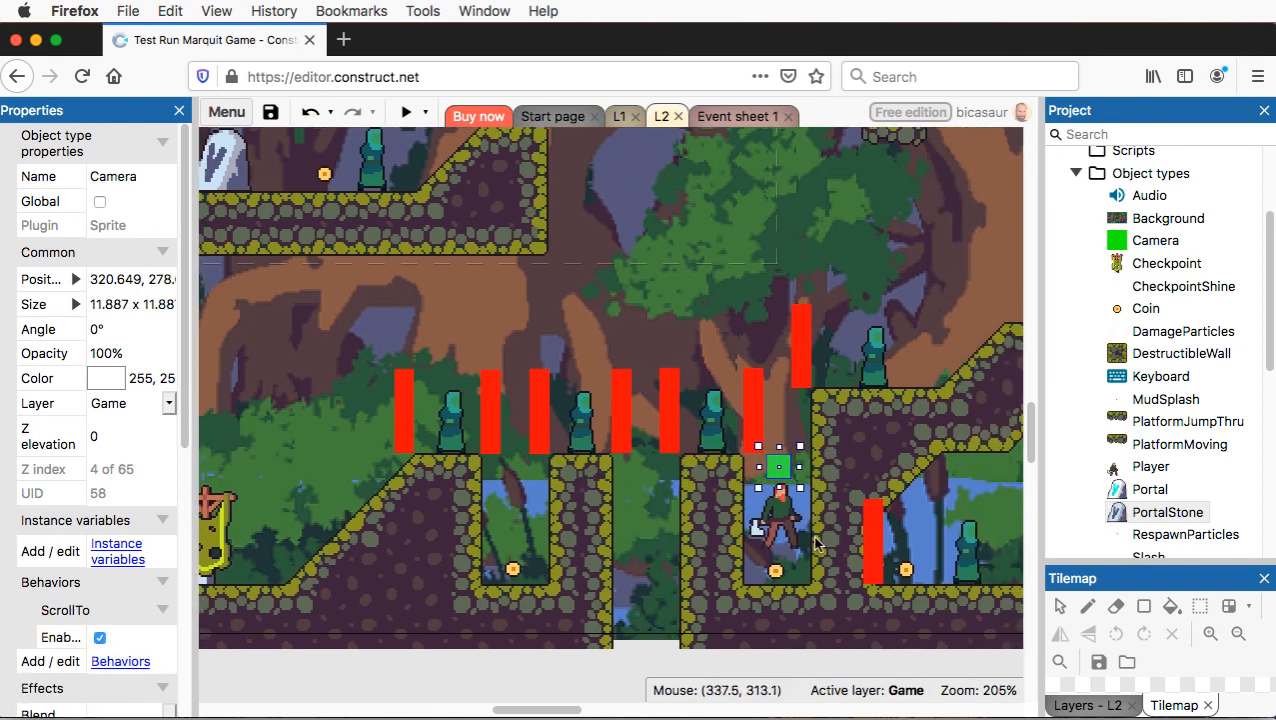
scroll(780, 573, right, 3)
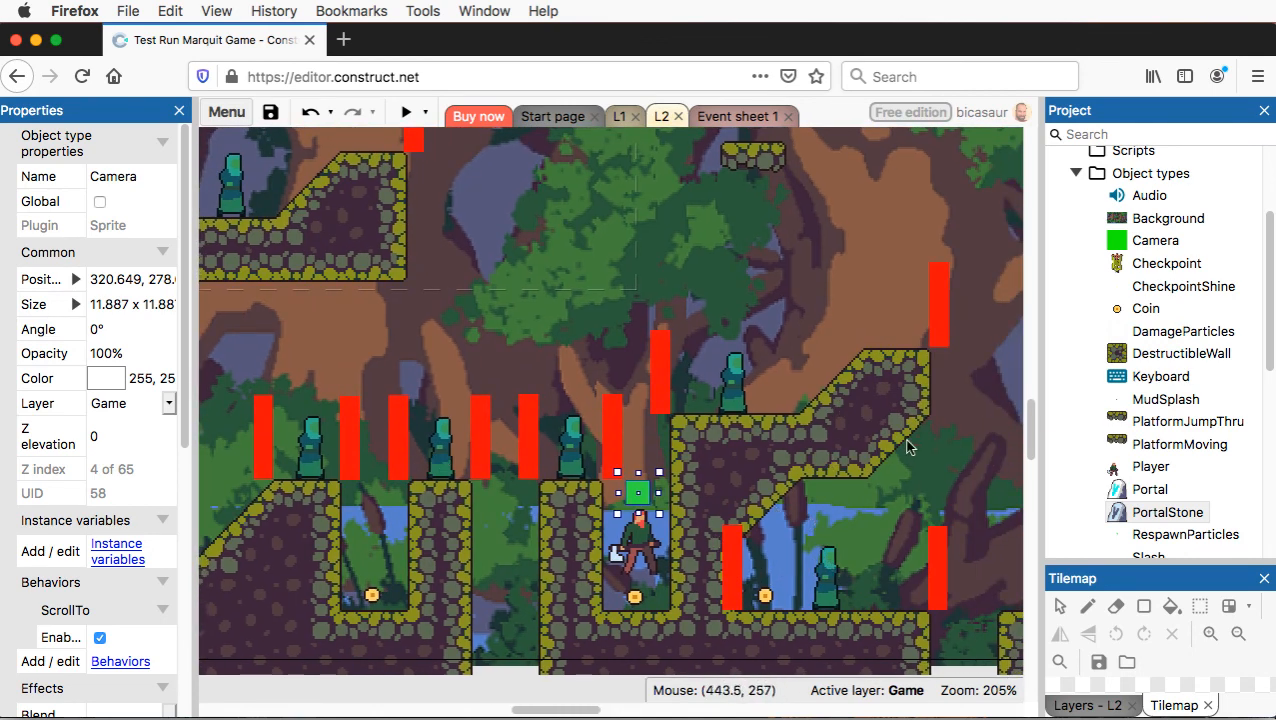
- Preview the level from the pit, walk the player left and right, and close the preview
click(405, 116)
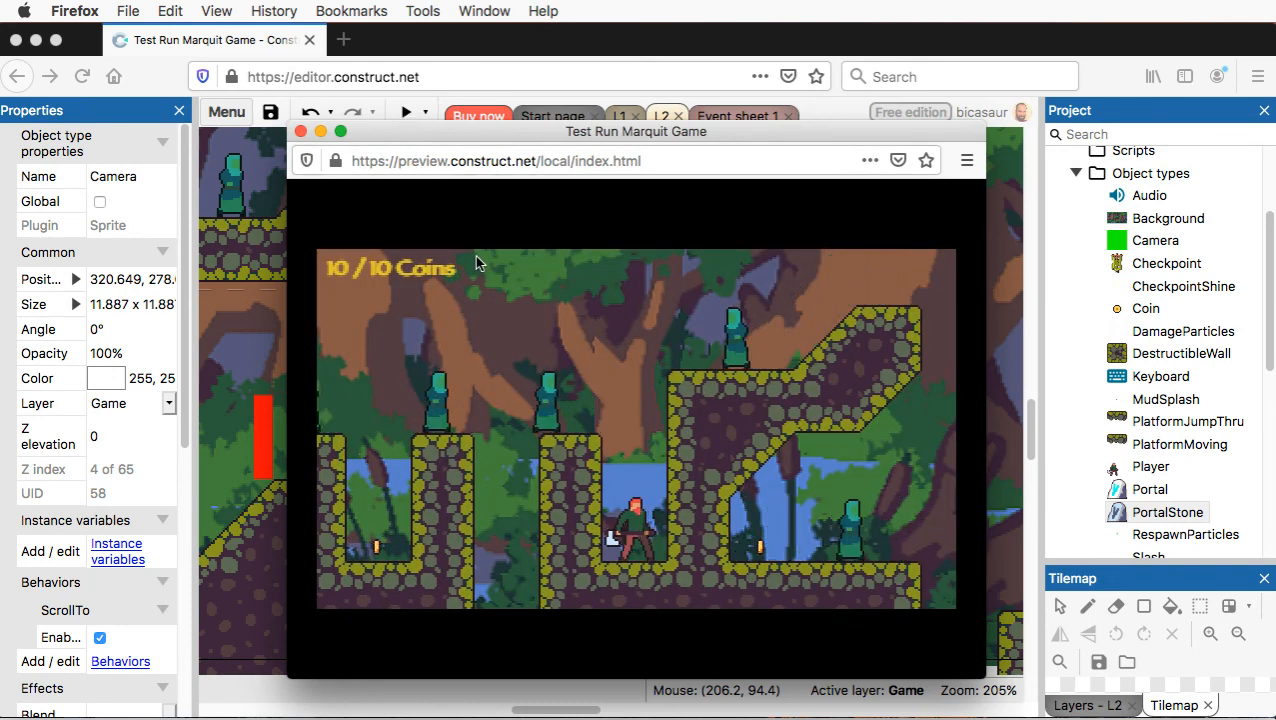
key(Left)
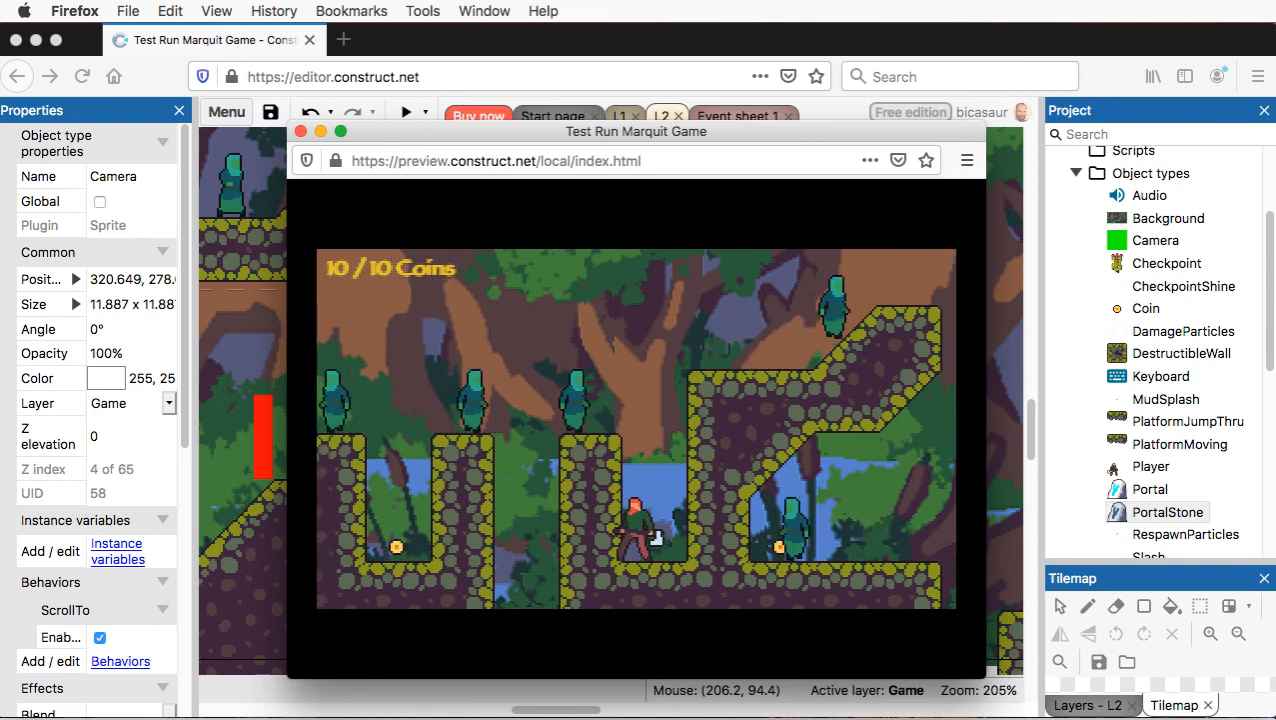
key(Right)
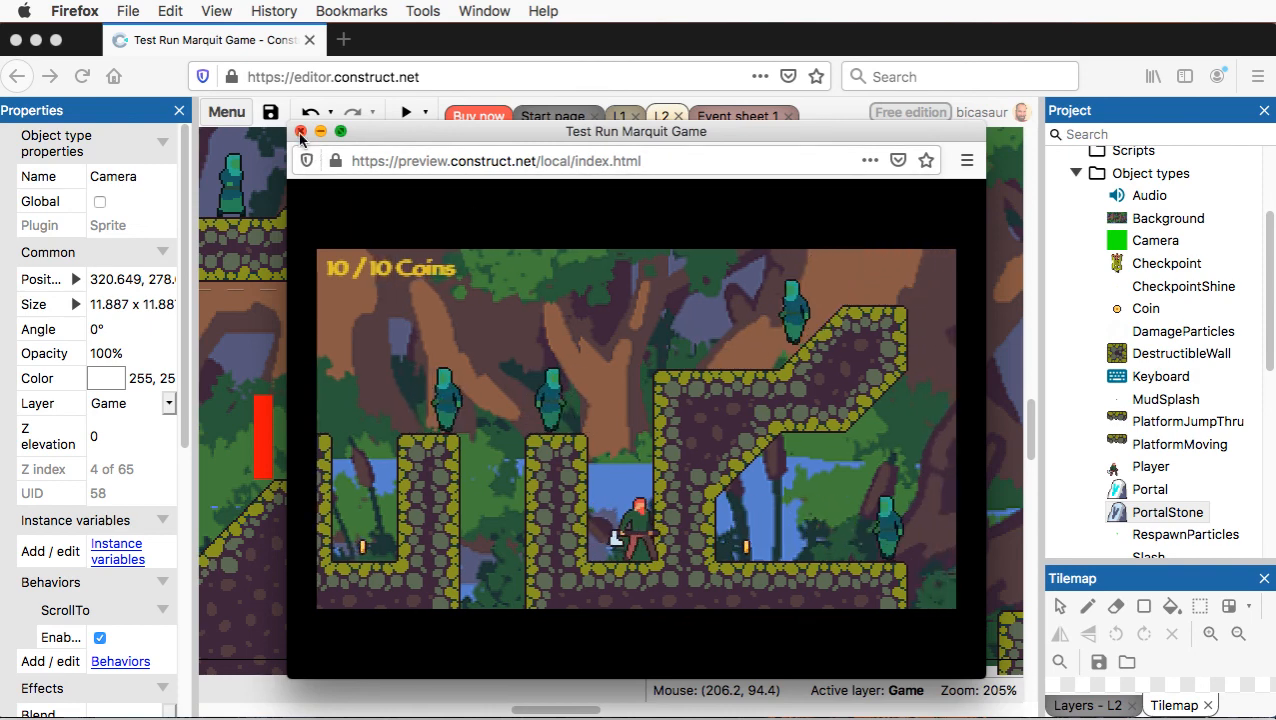
click(301, 131)
- Move the player onto the lowest floating platform near the level's right wall, about 883.5, 273, and the camera just above, about 883.5, 235
scroll(733, 487, right, 2)
scroll(733, 487, right, 10)
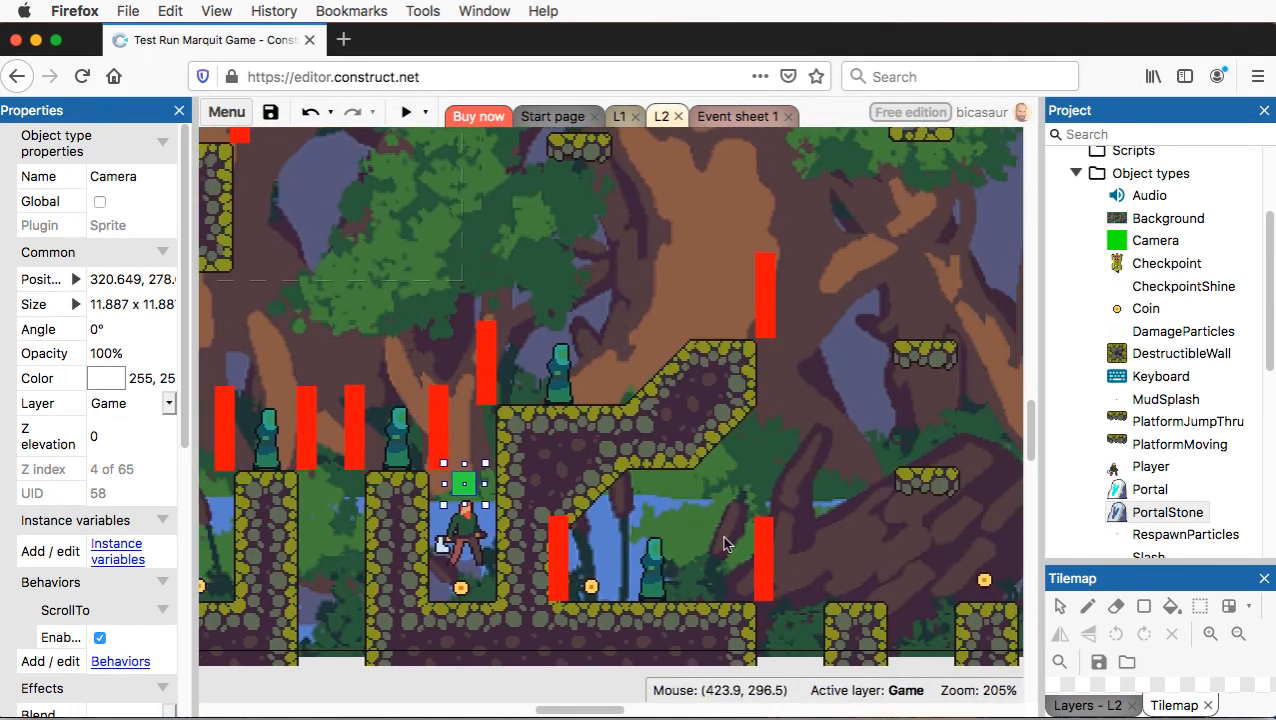
scroll(746, 503, right, 3)
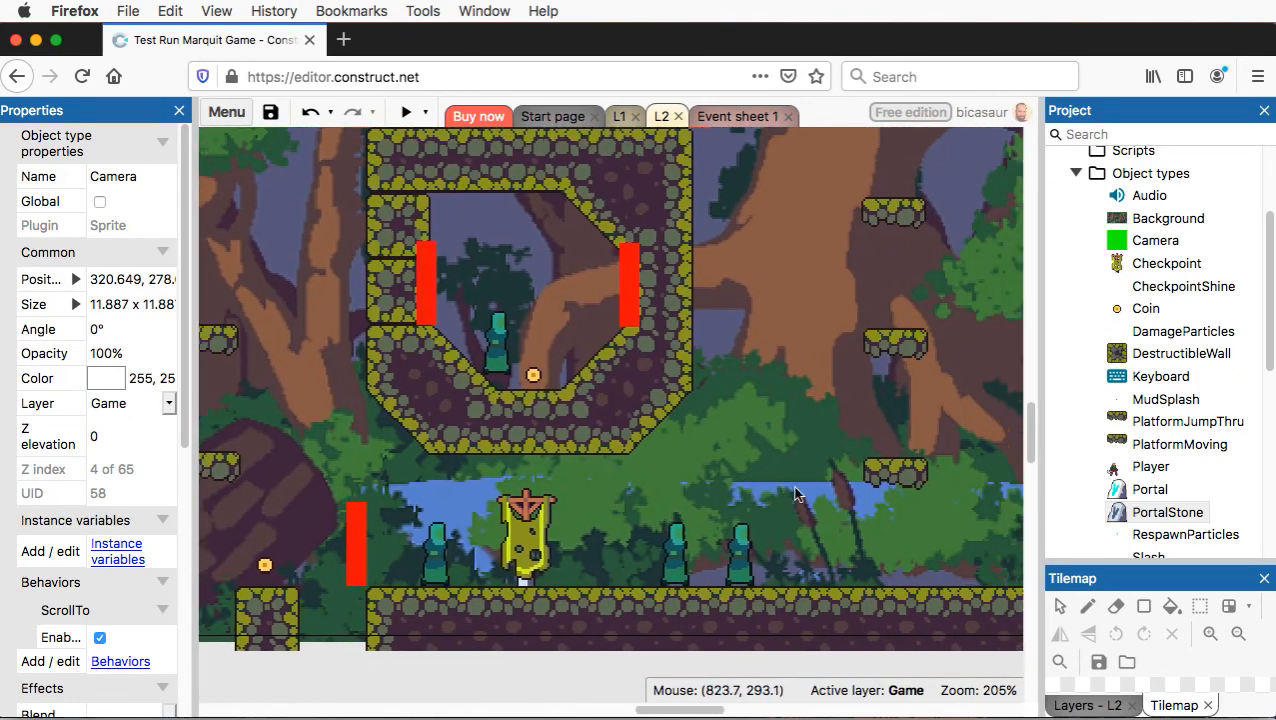
scroll(808, 500, left, 15)
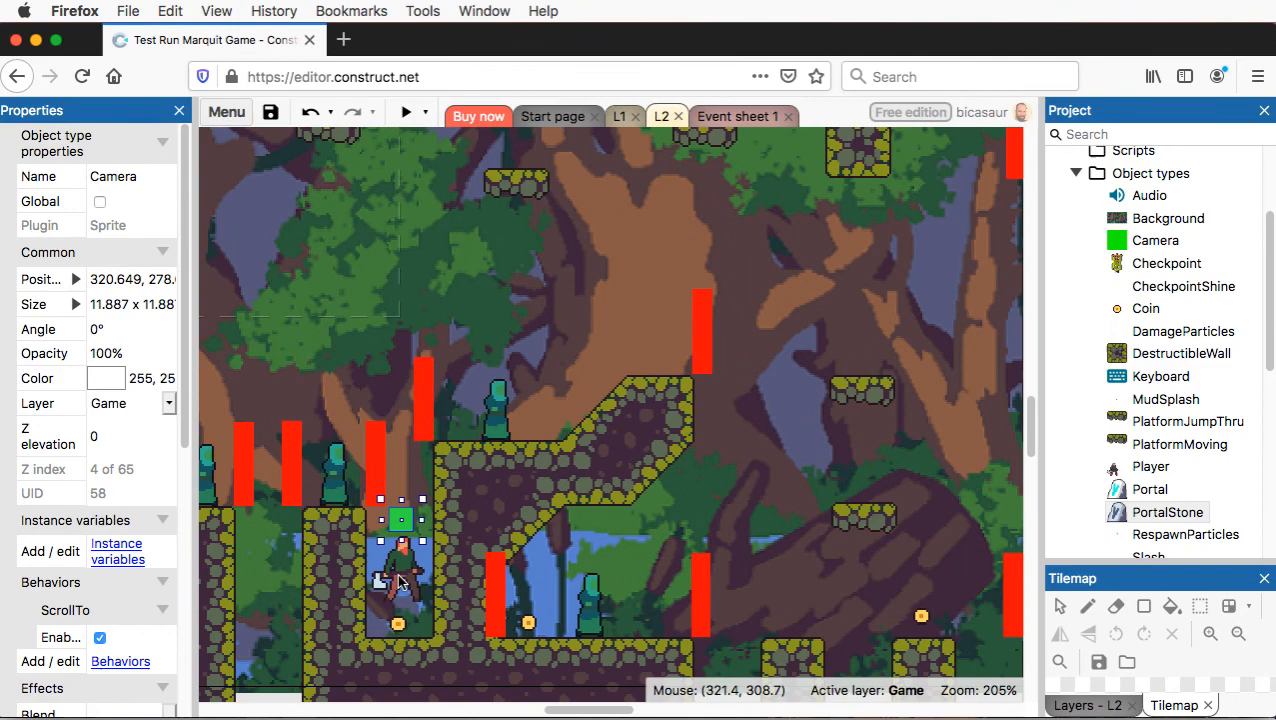
drag(400, 582, 921, 481)
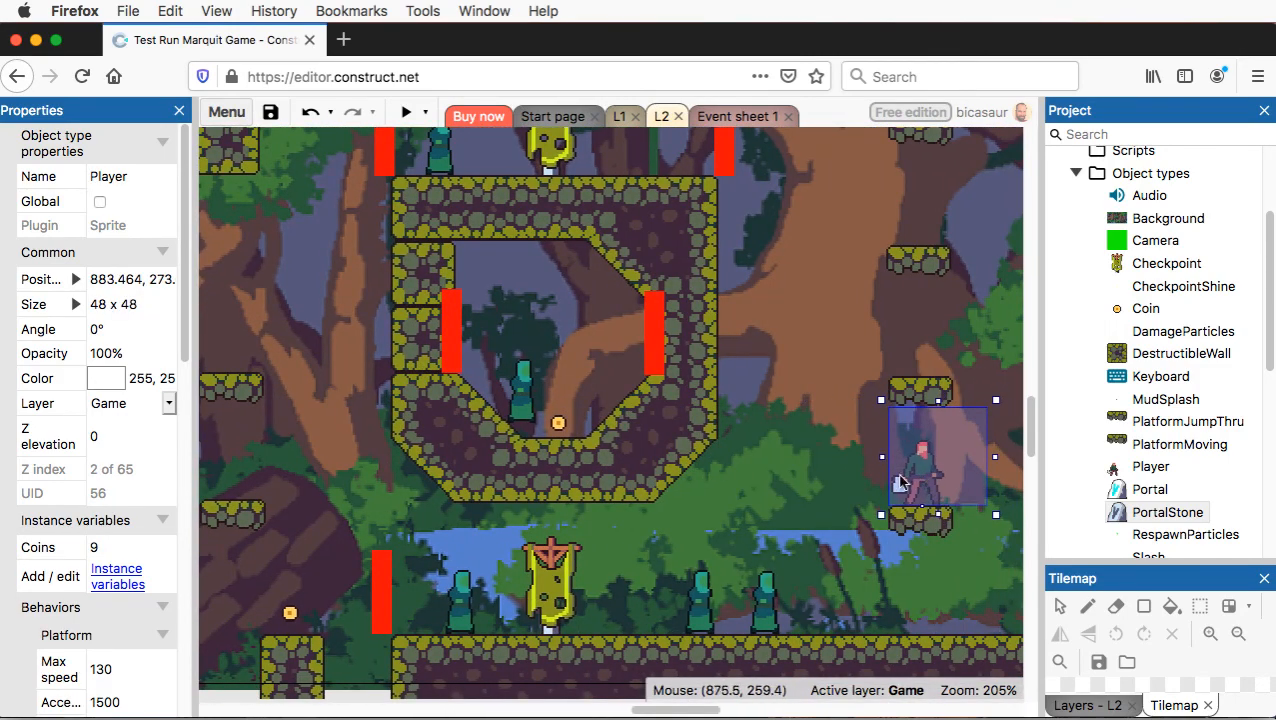
scroll(703, 527, left, 10)
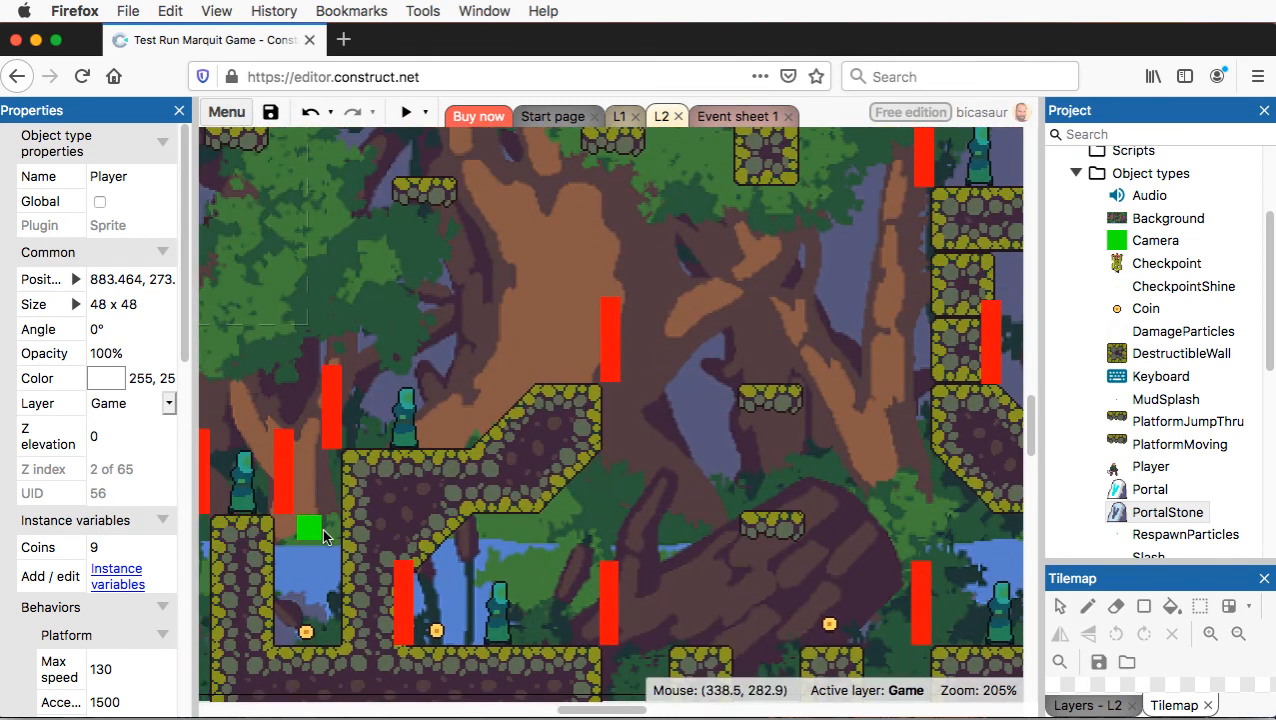
drag(313, 525, 818, 474)
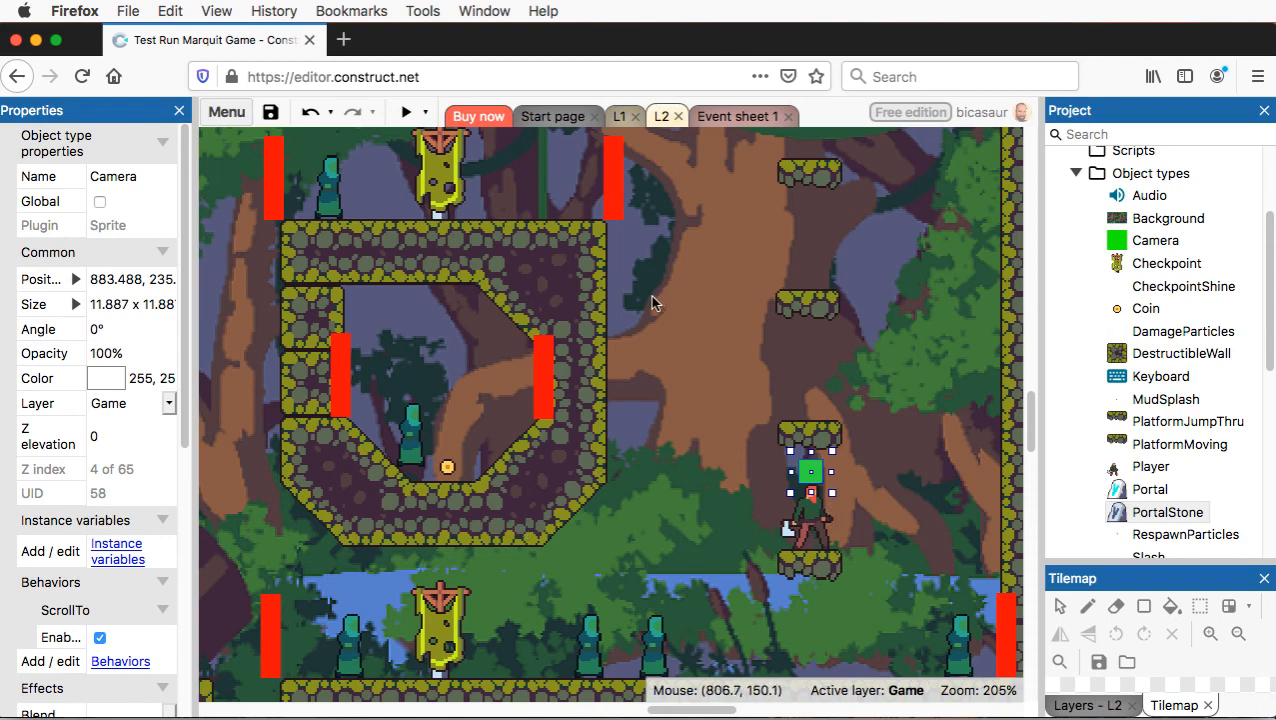
- Preview the level and climb the floating platforms near the right wall to the ledge with the upper checkpoint
click(407, 113)
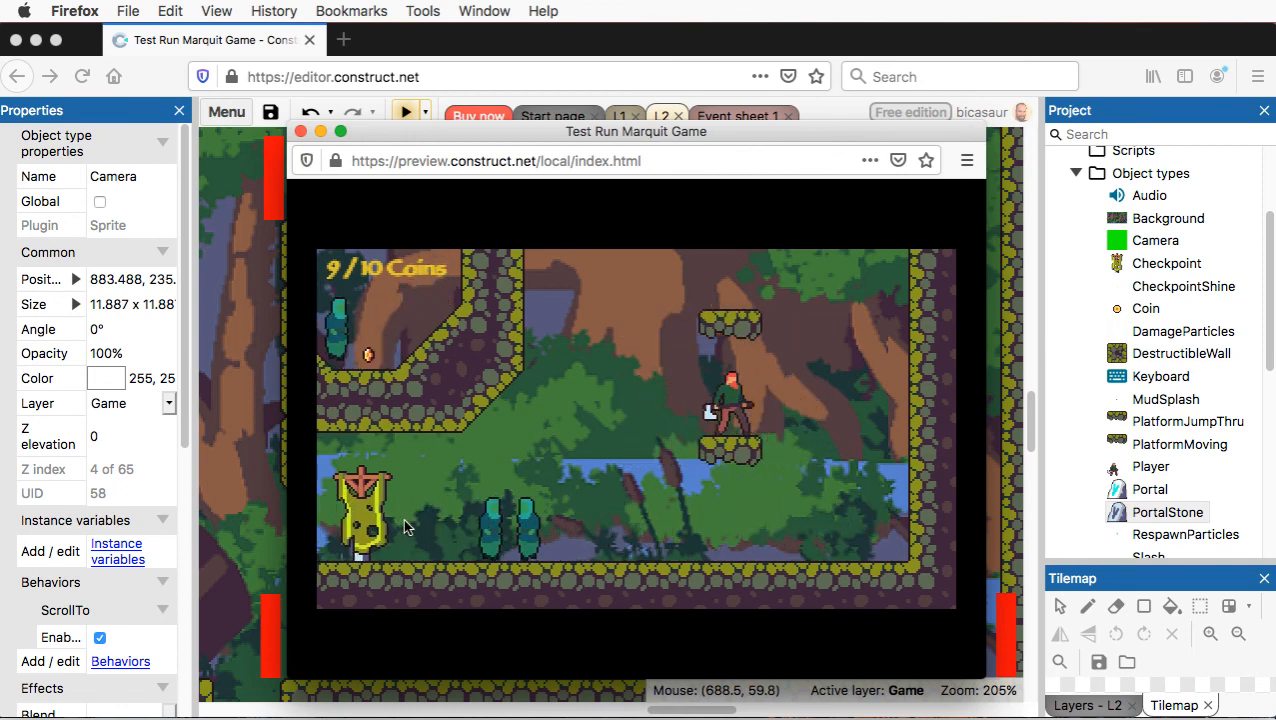
key(Up)
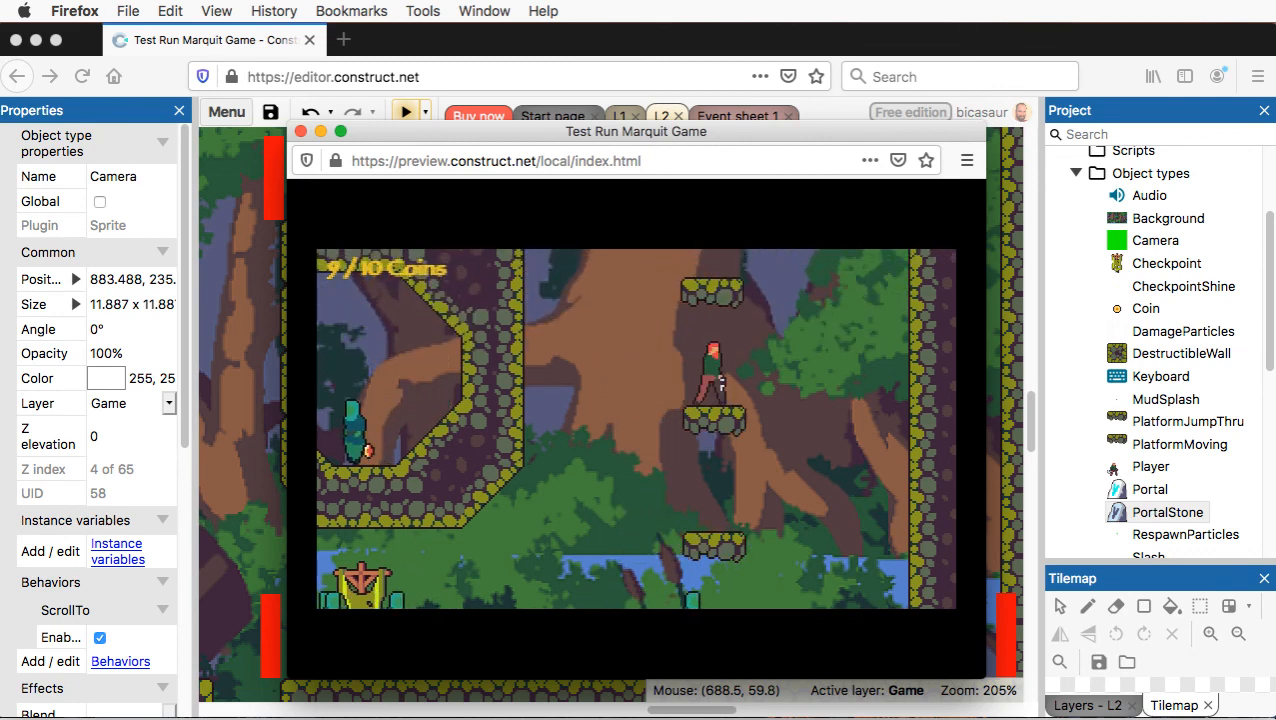
key(Up)
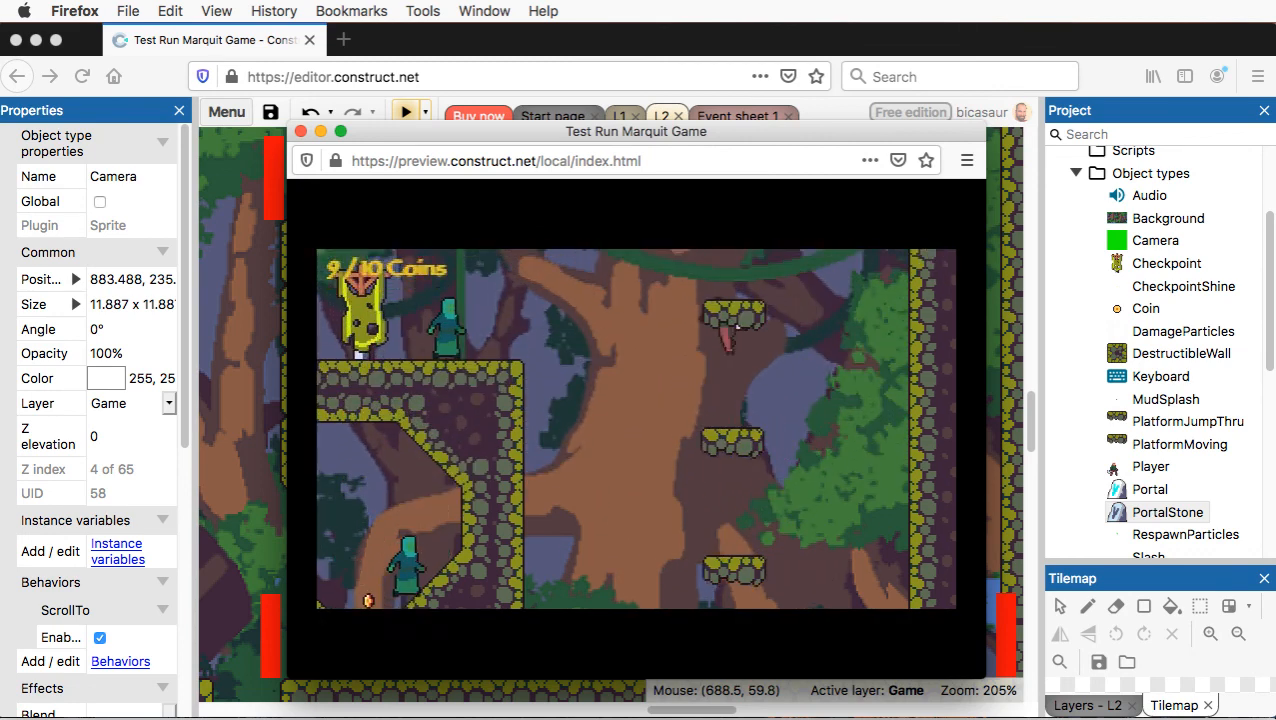
key(Up)
key(Left)
key(Up)
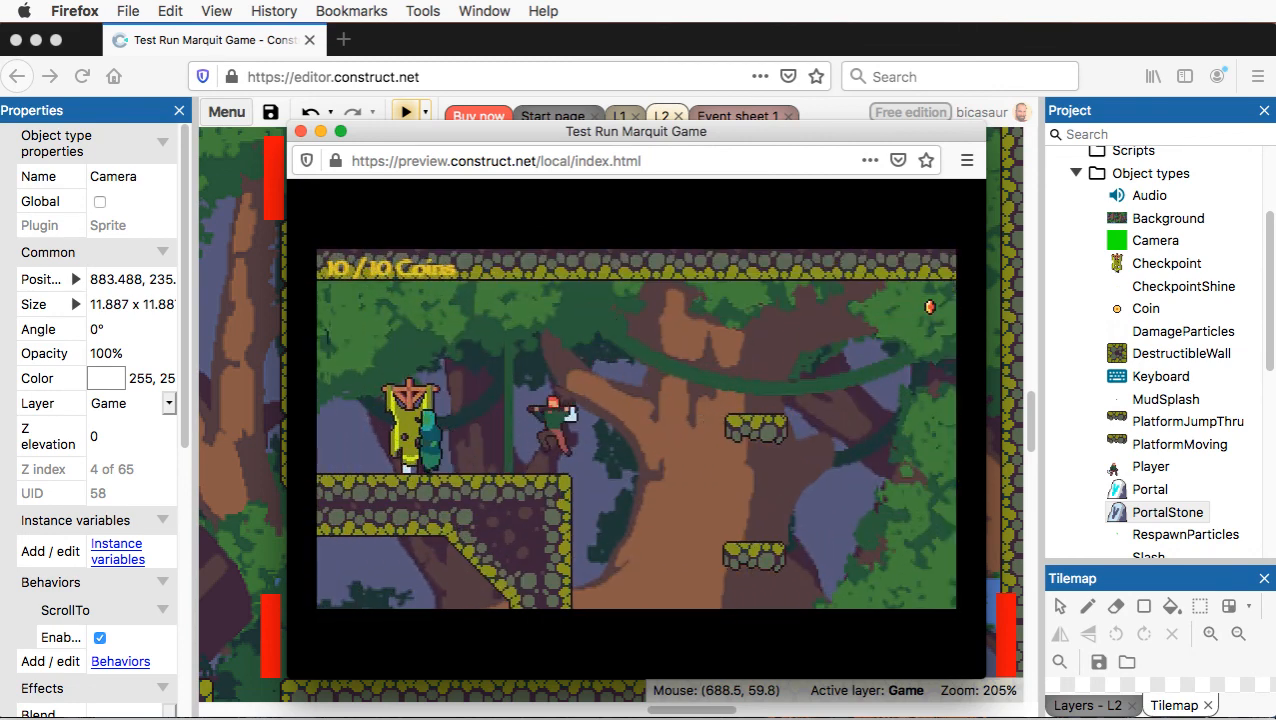
key(Right)
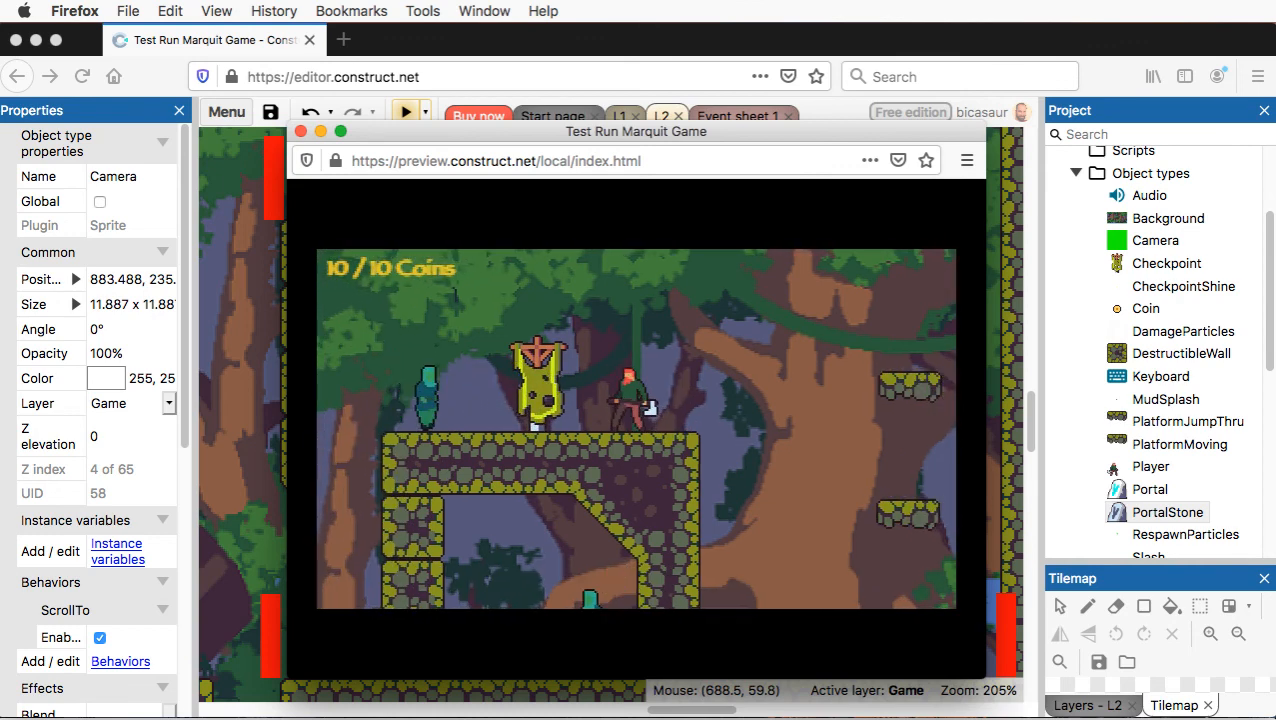
- Playtest the route left from the upper checkpoint across the stone block and the floating platforms
key(Up)
key(Left)
key(Up)
key(Left)
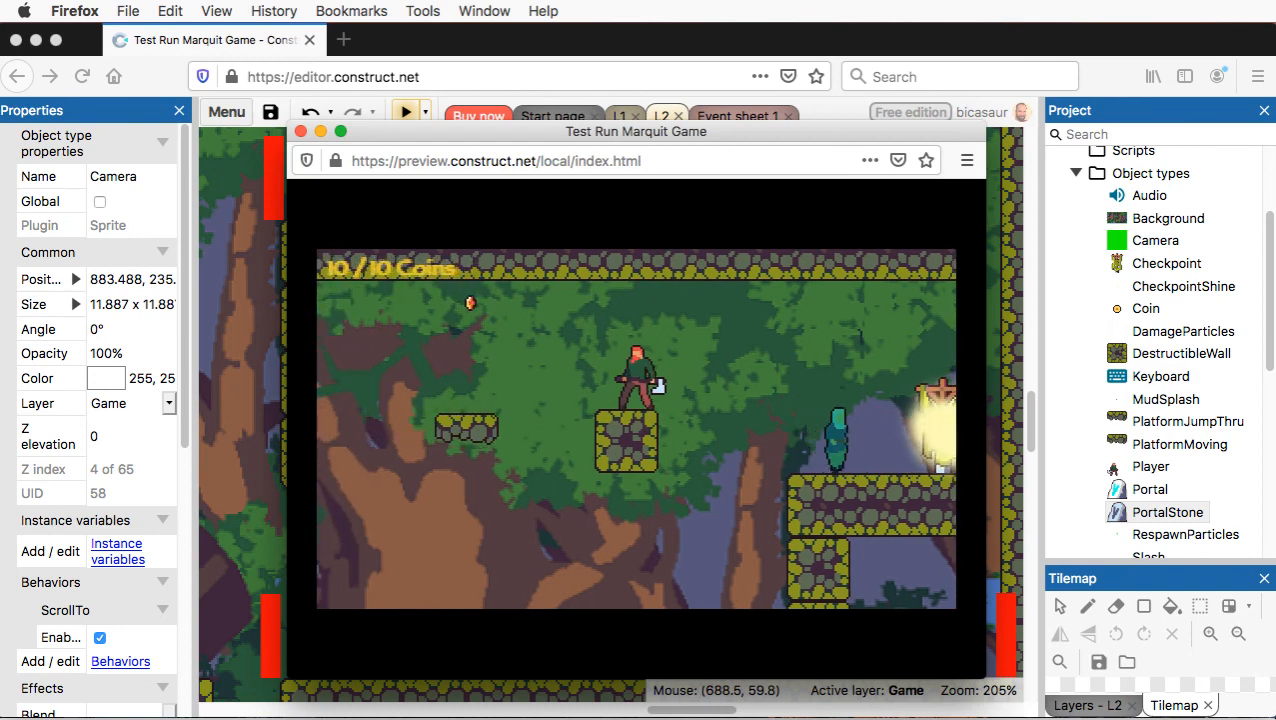
key(Up)
key(Left)
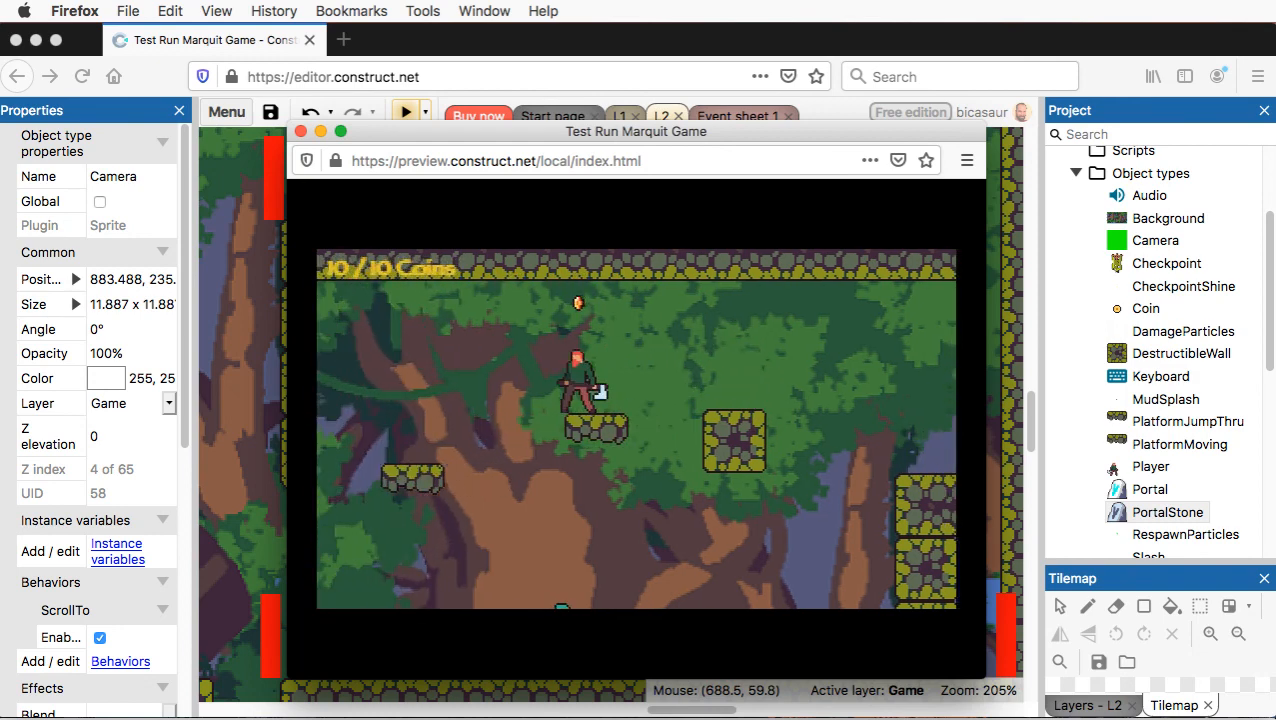
key(Up)
key(Left)
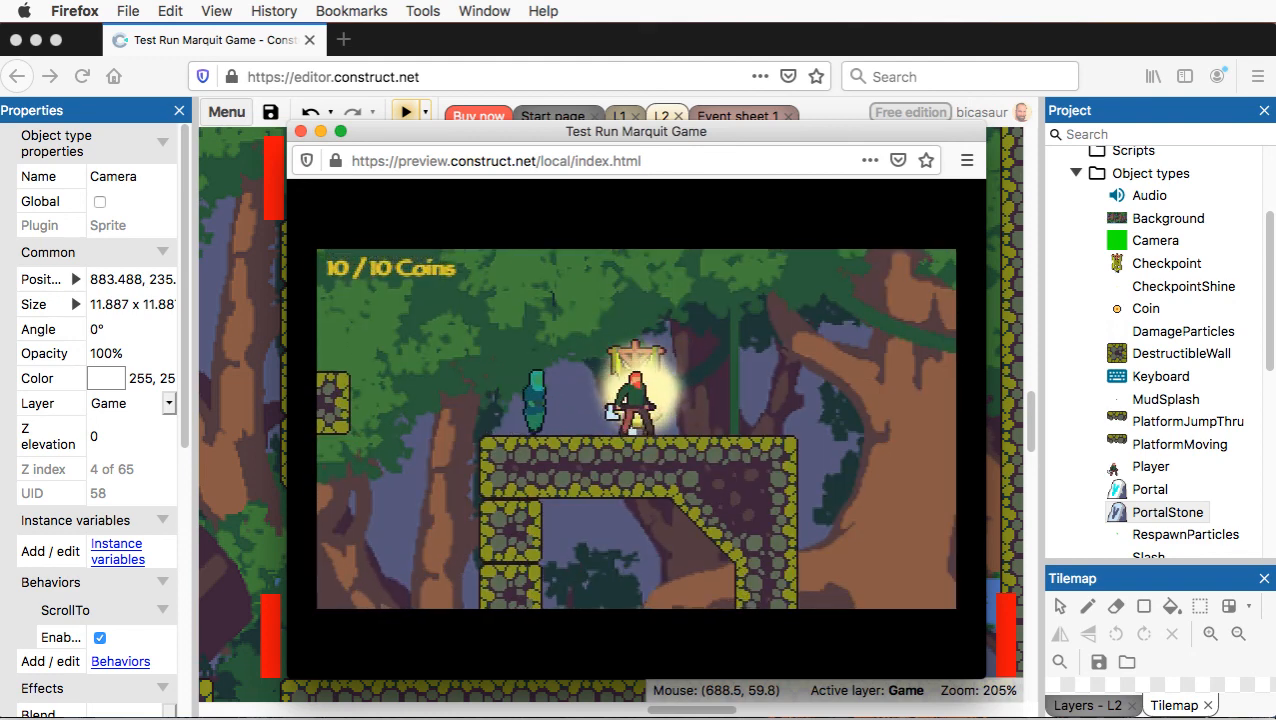
- Playtest the descent from the upper checkpoint to the floating platforms left of the stone enclosure, and close the preview
key(Up)
key(Left)
key(Right)
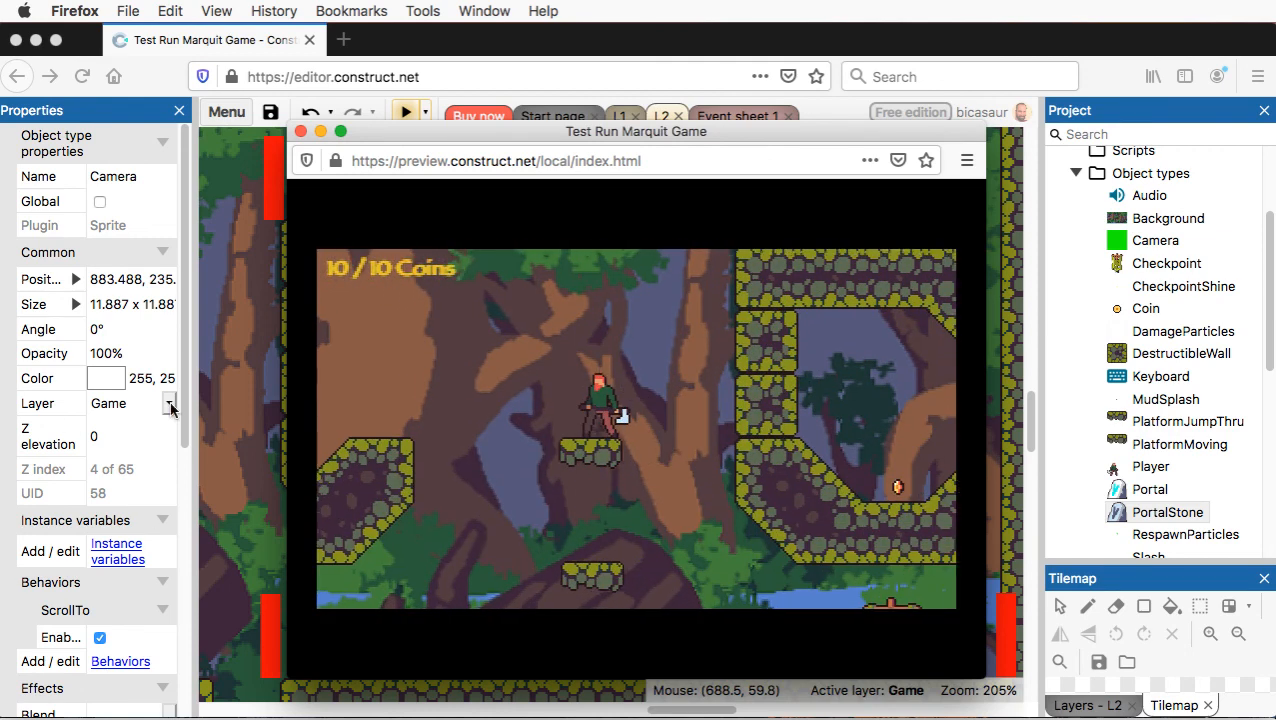
click(300, 133)
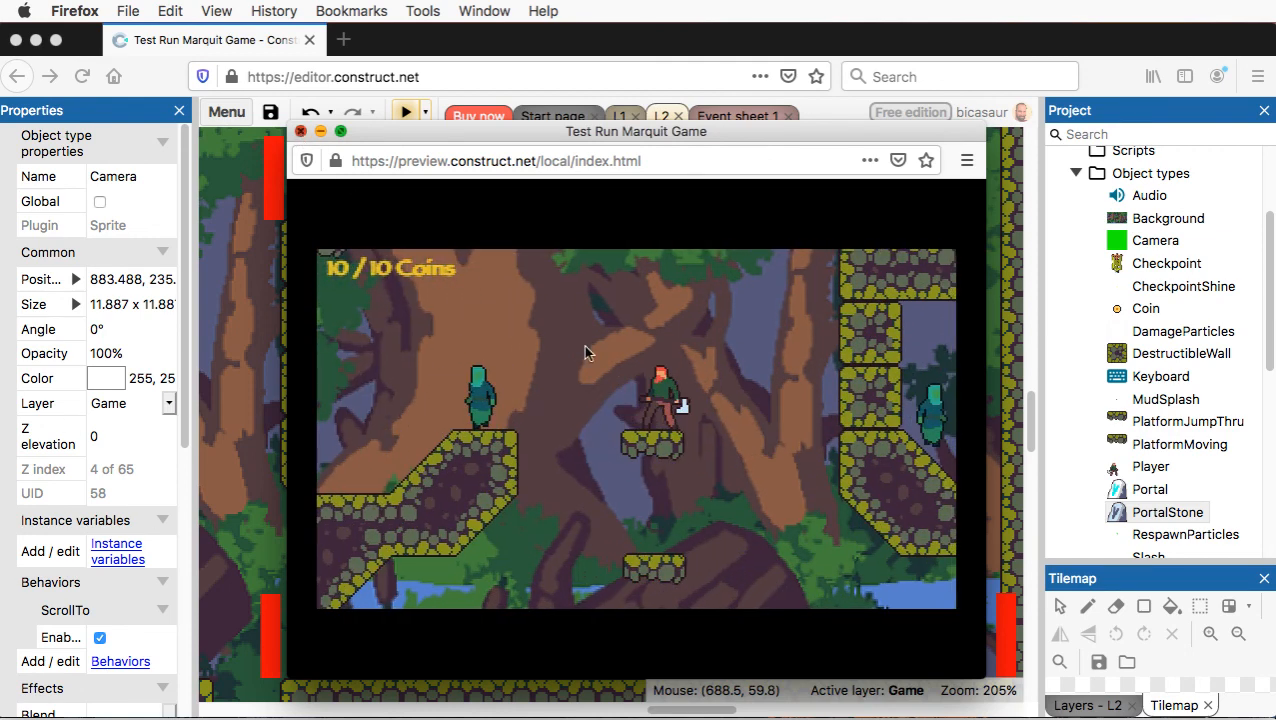
- Move the player from the floating platform near the right wall to the level's upper left area, about 80.9, 143.7
scroll(697, 400, right, 5)
scroll(697, 400, down, 2)
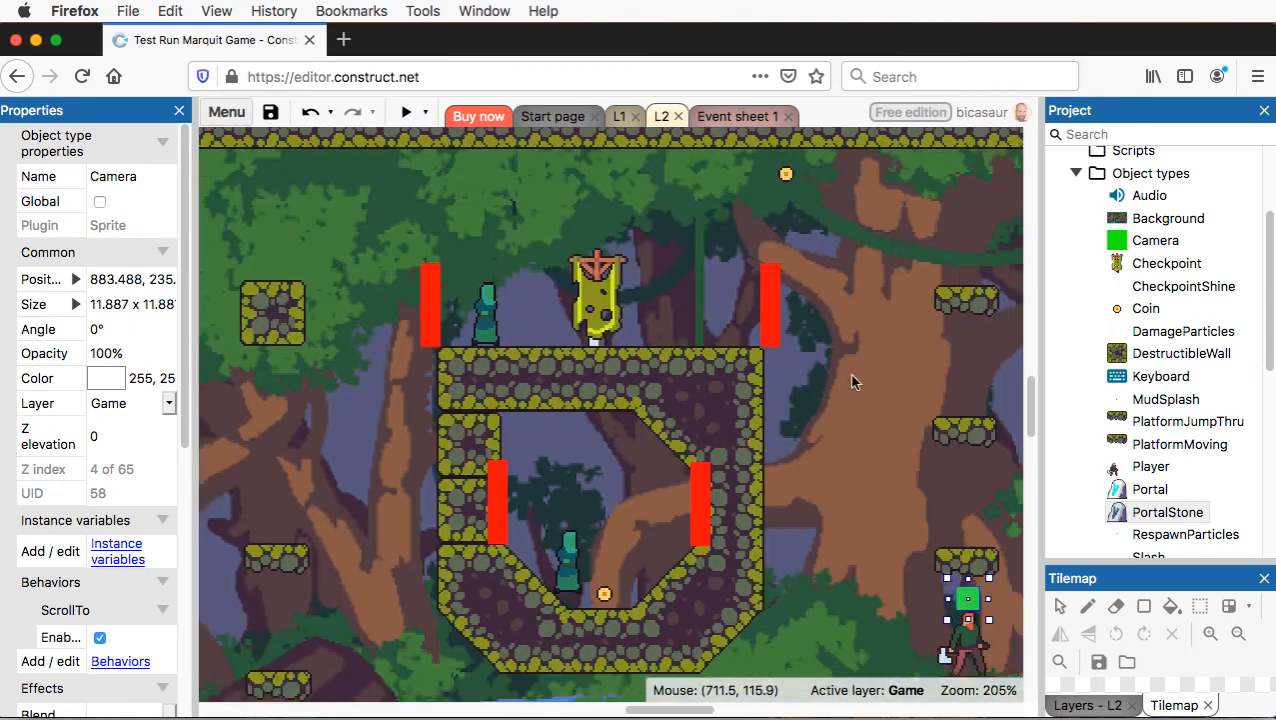
click(873, 588)
drag(873, 588, 460, 362)
scroll(650, 421, right, 10)
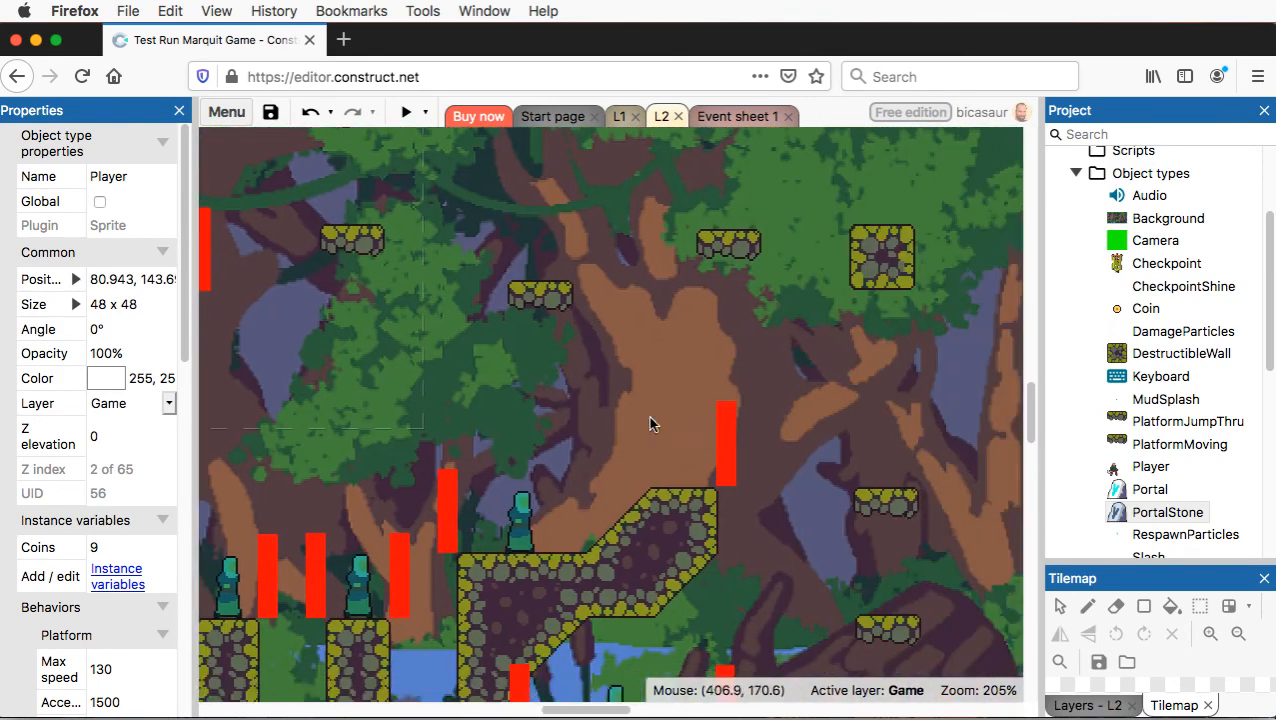
scroll(650, 421, down, 2)
scroll(878, 567, right, 5)
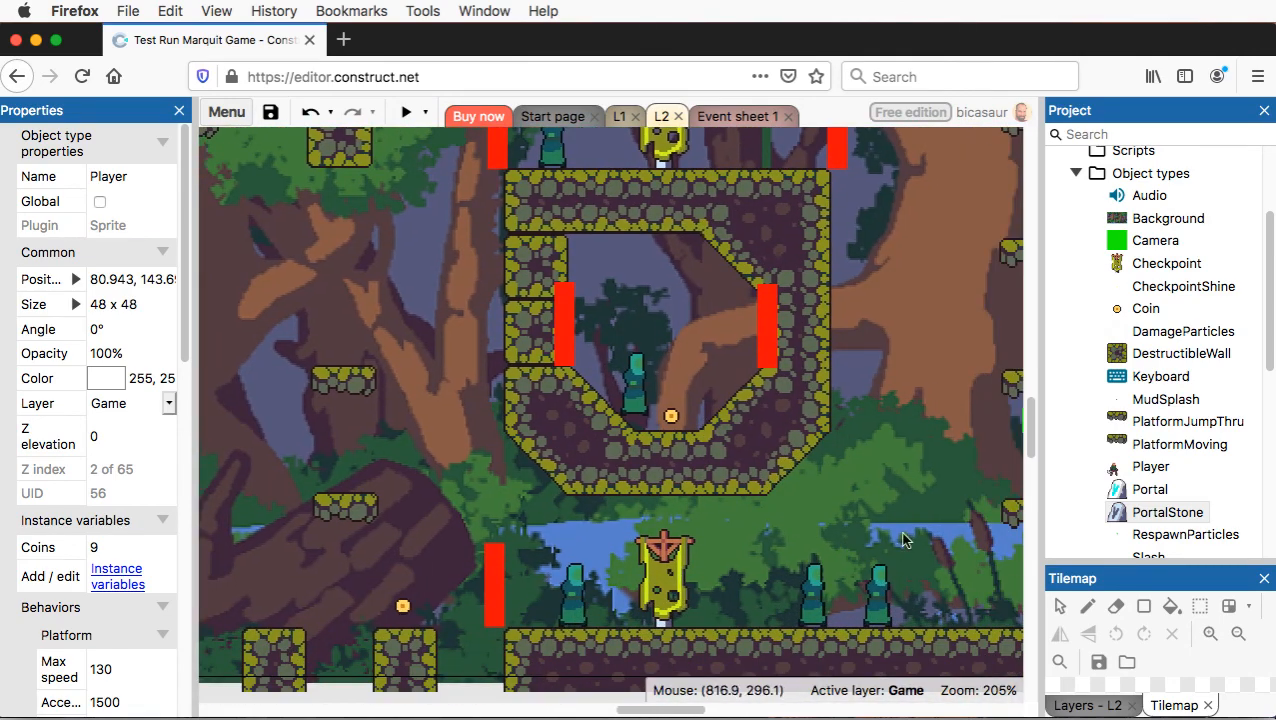
drag(741, 440, 427, 405)
scroll(427, 405, left, 9)
scroll(427, 405, right, 1)
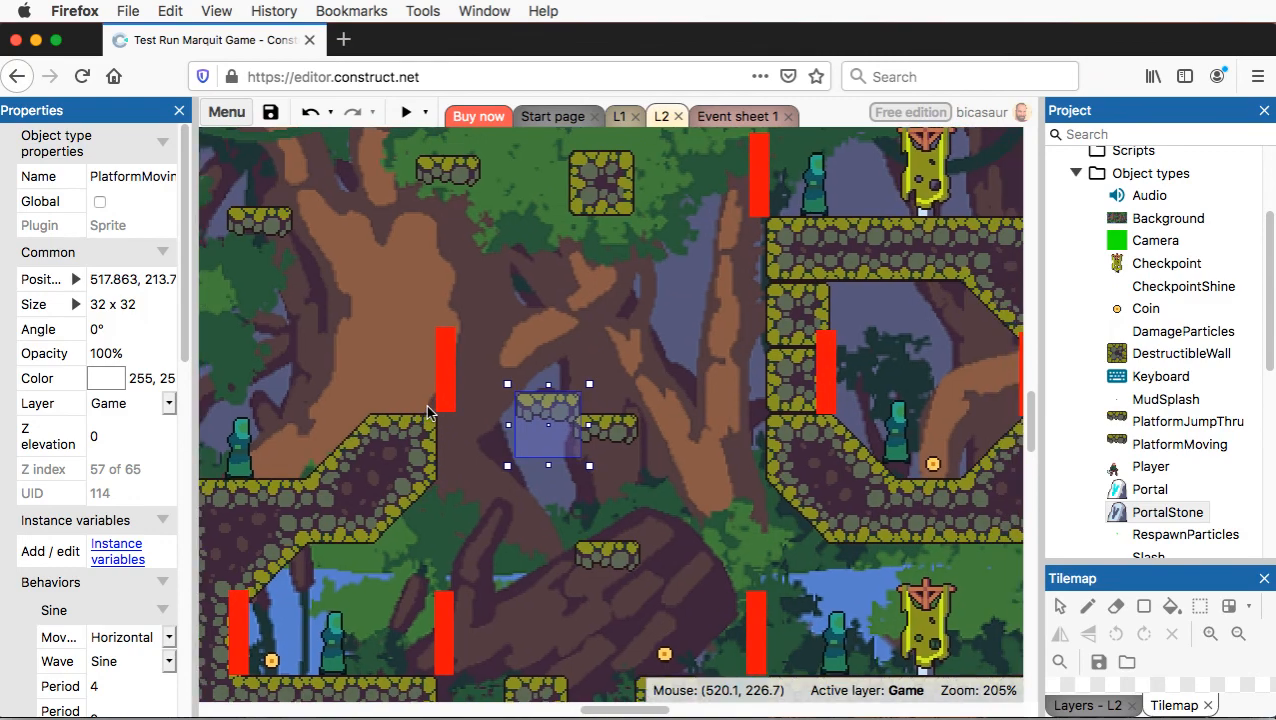
key(super+z)
scroll(704, 437, right, 7)
scroll(704, 444, right, 1)
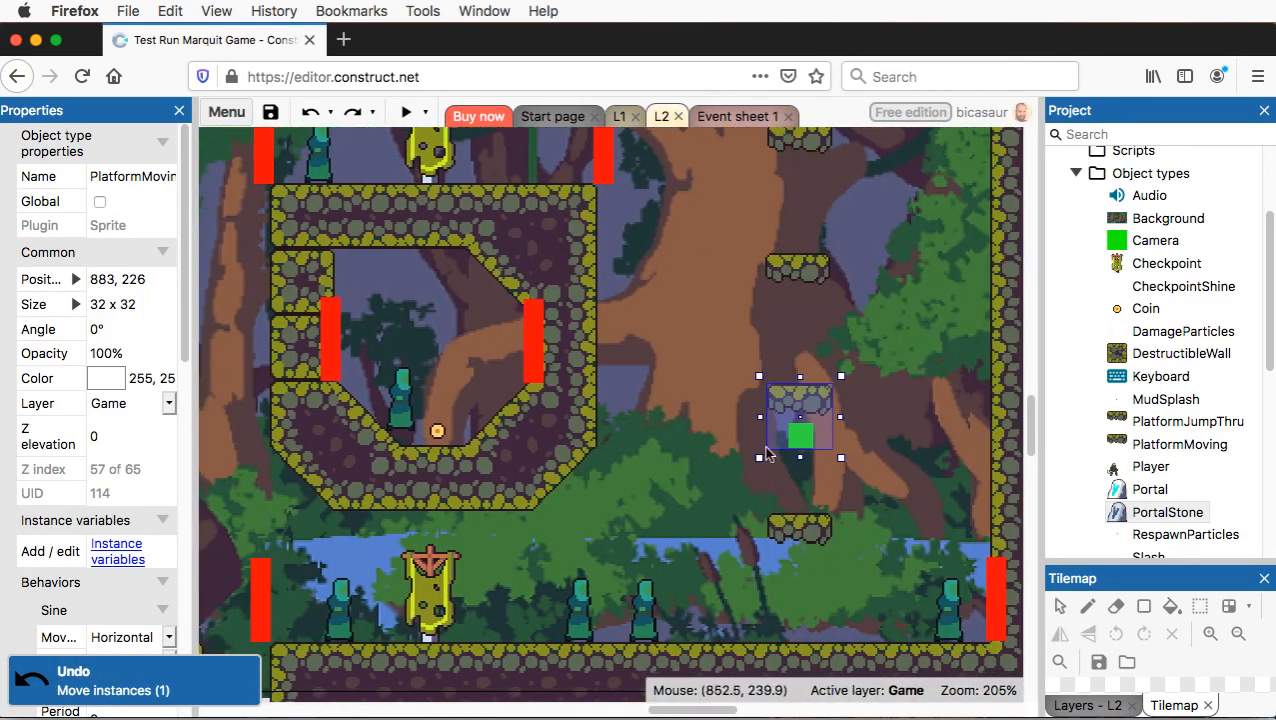
- Shift the moving platform covering the camera slightly right and up, and undo the accidental move of the solid tilemap
click(812, 460)
click(810, 452)
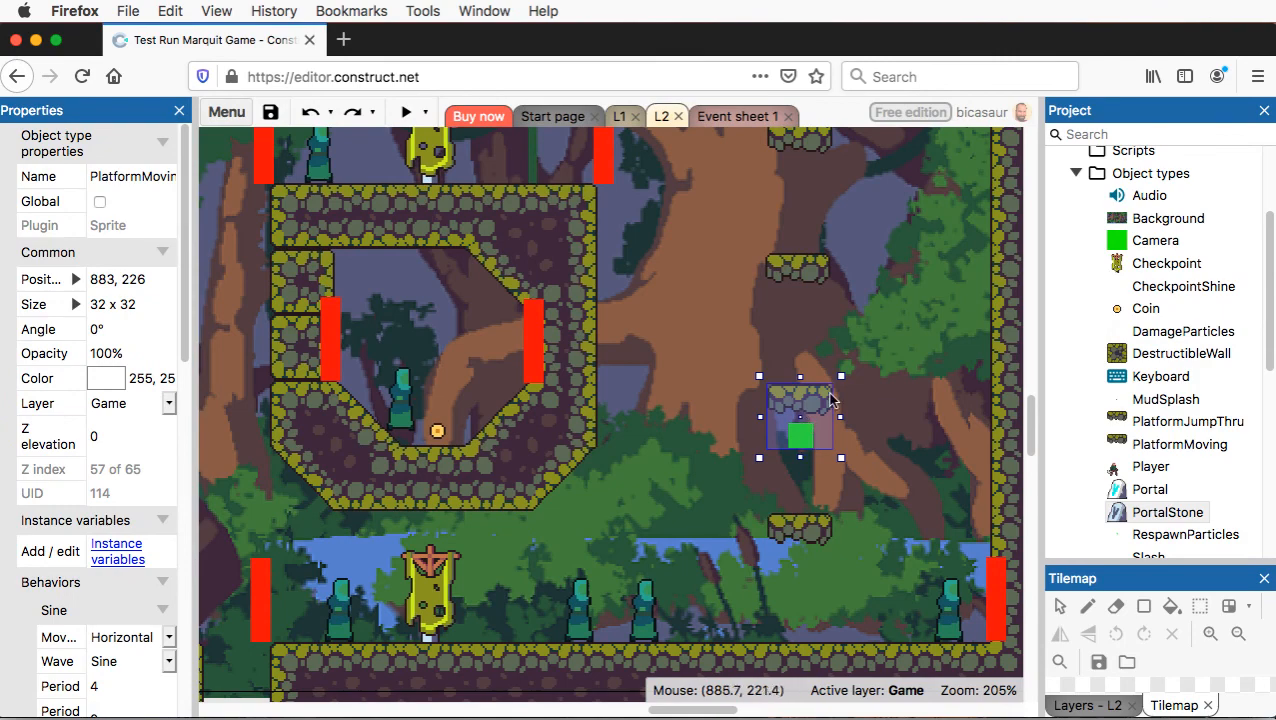
drag(829, 392, 838, 388)
drag(809, 448, 760, 471)
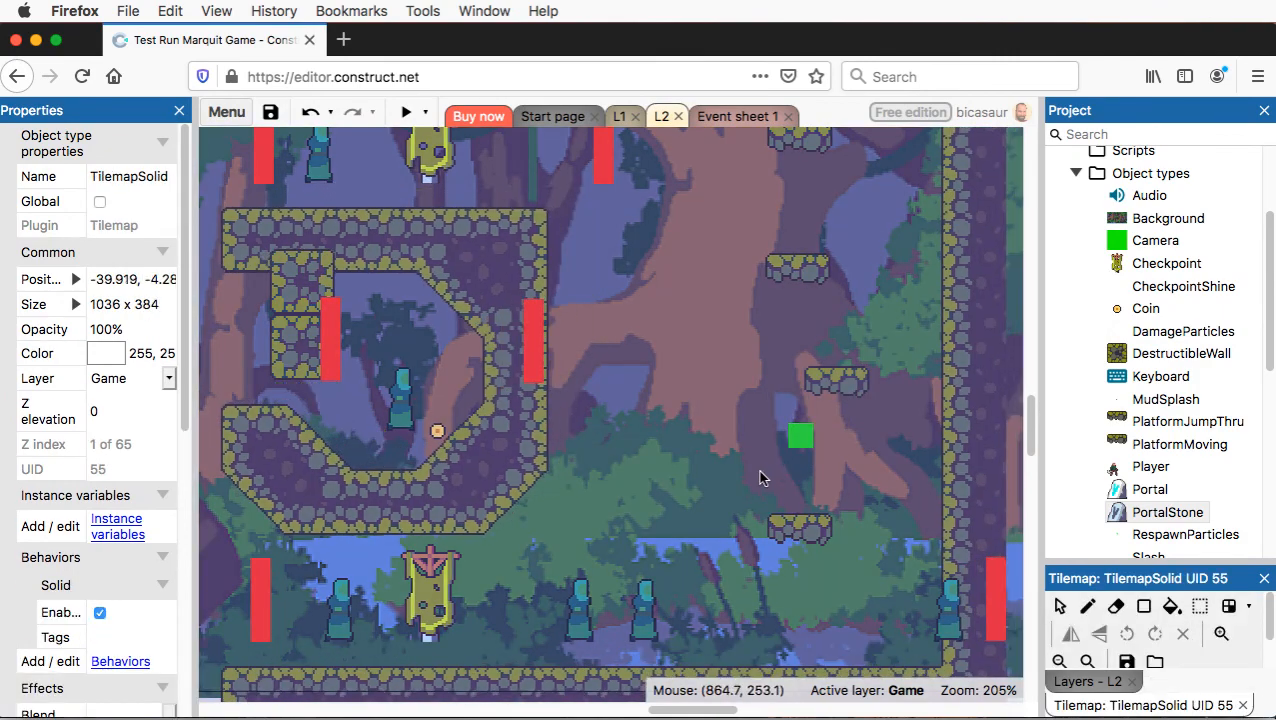
key(ctrl+z)
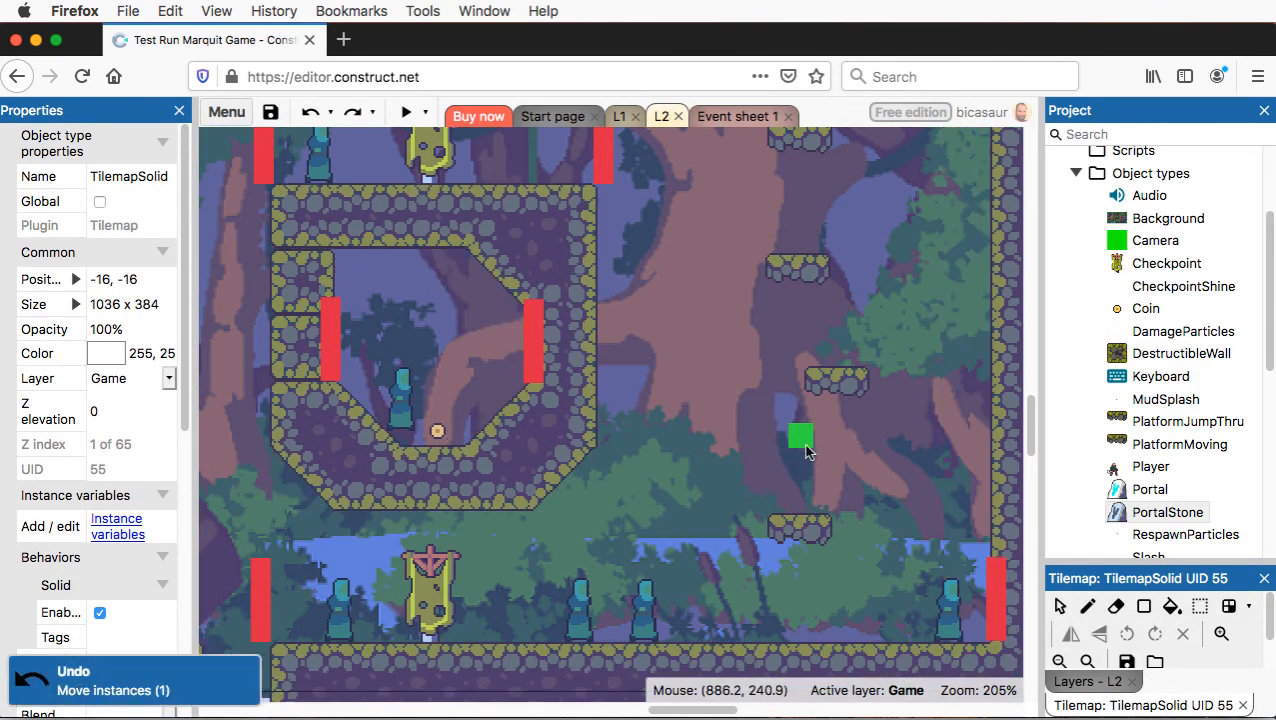
- Move the camera clear of the platform to about 832.7, 249.8, and place the shifted moving platform back in its column at about 882.5, 223
click(801, 443)
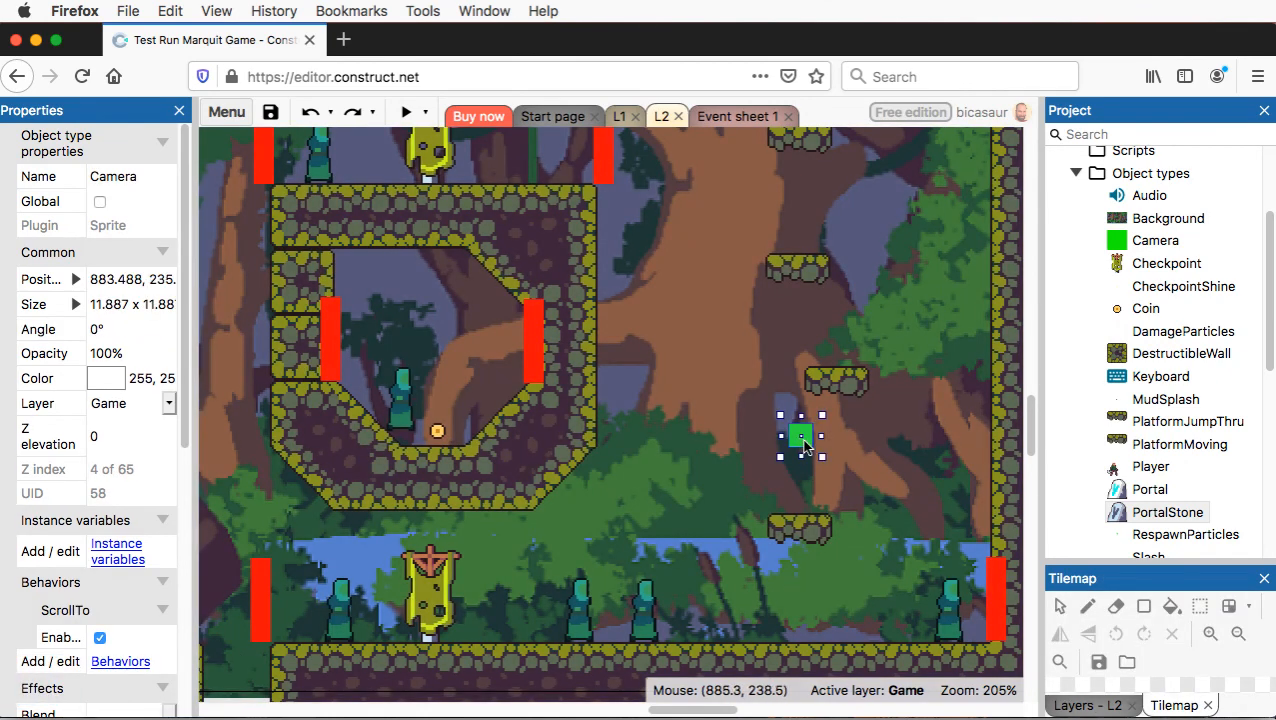
drag(808, 447, 704, 477)
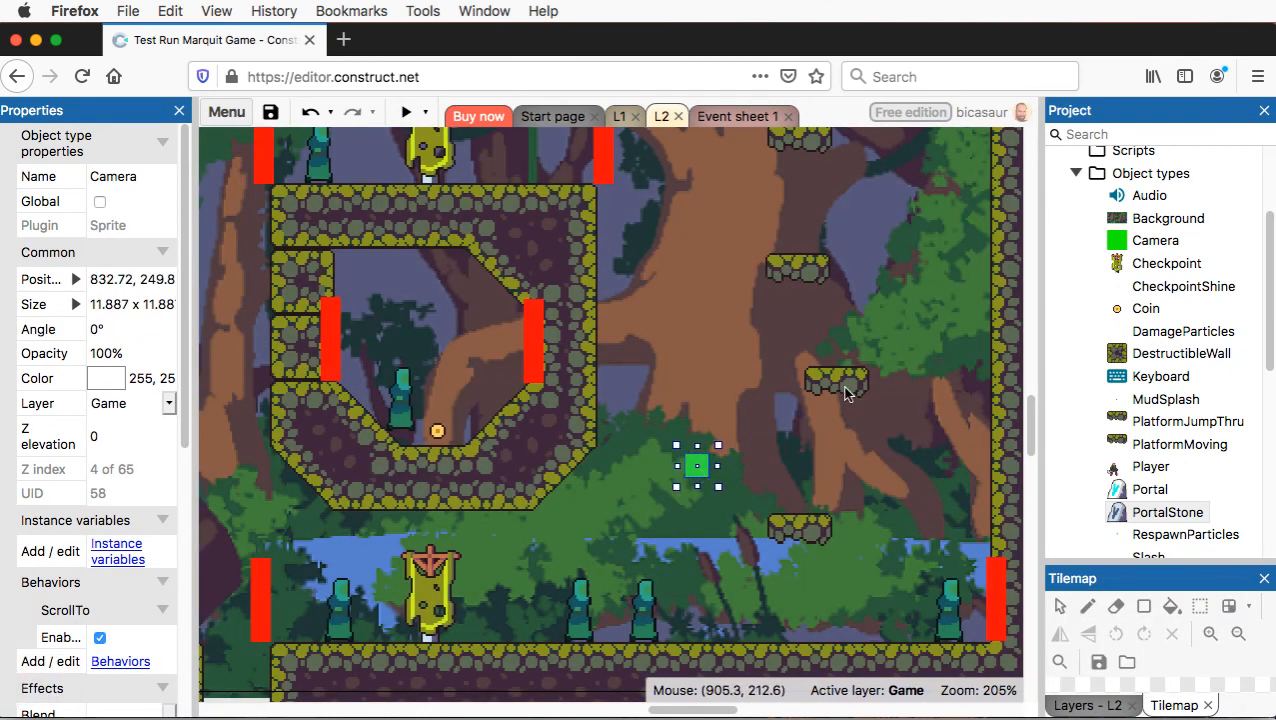
drag(845, 392, 807, 409)
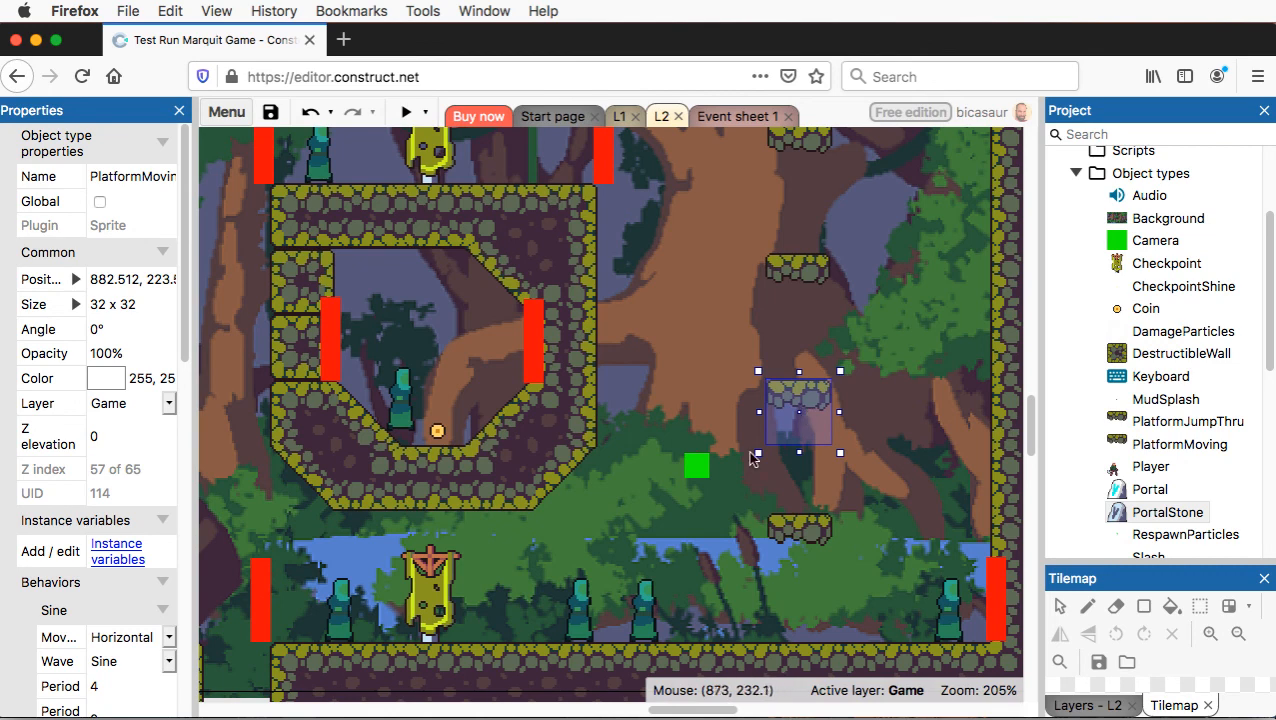
click(698, 467)
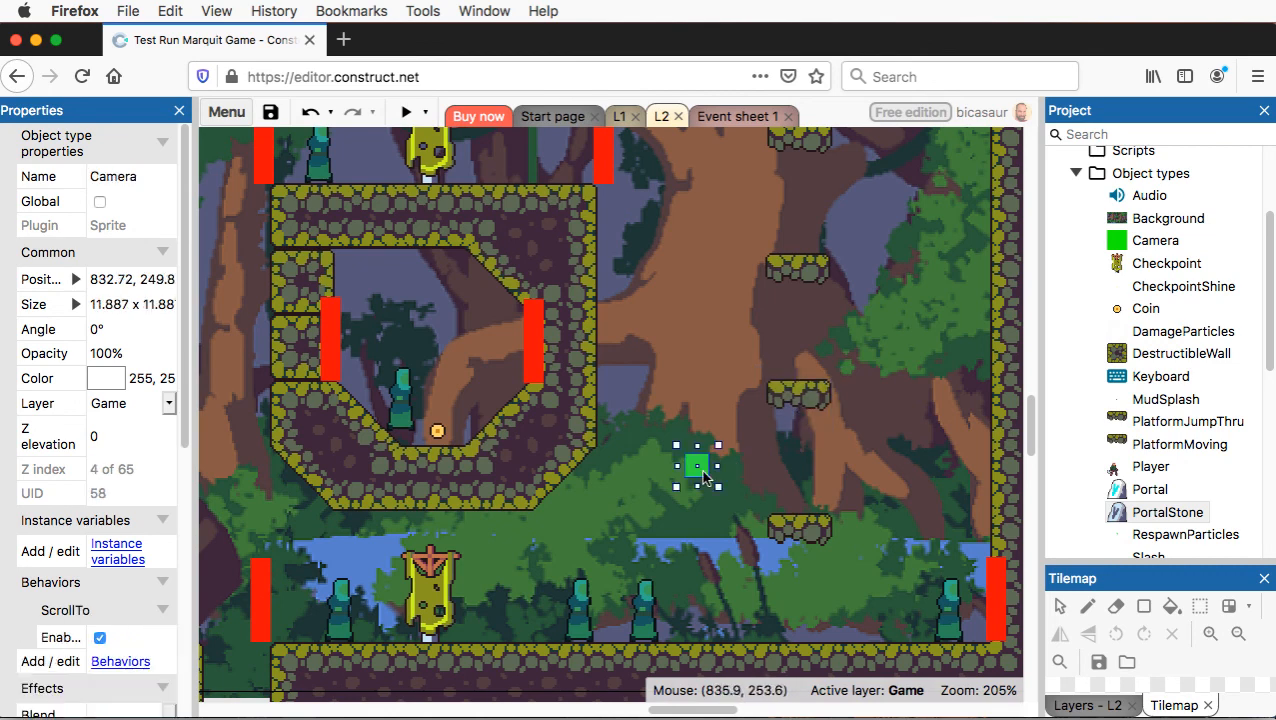
right_click(703, 477)
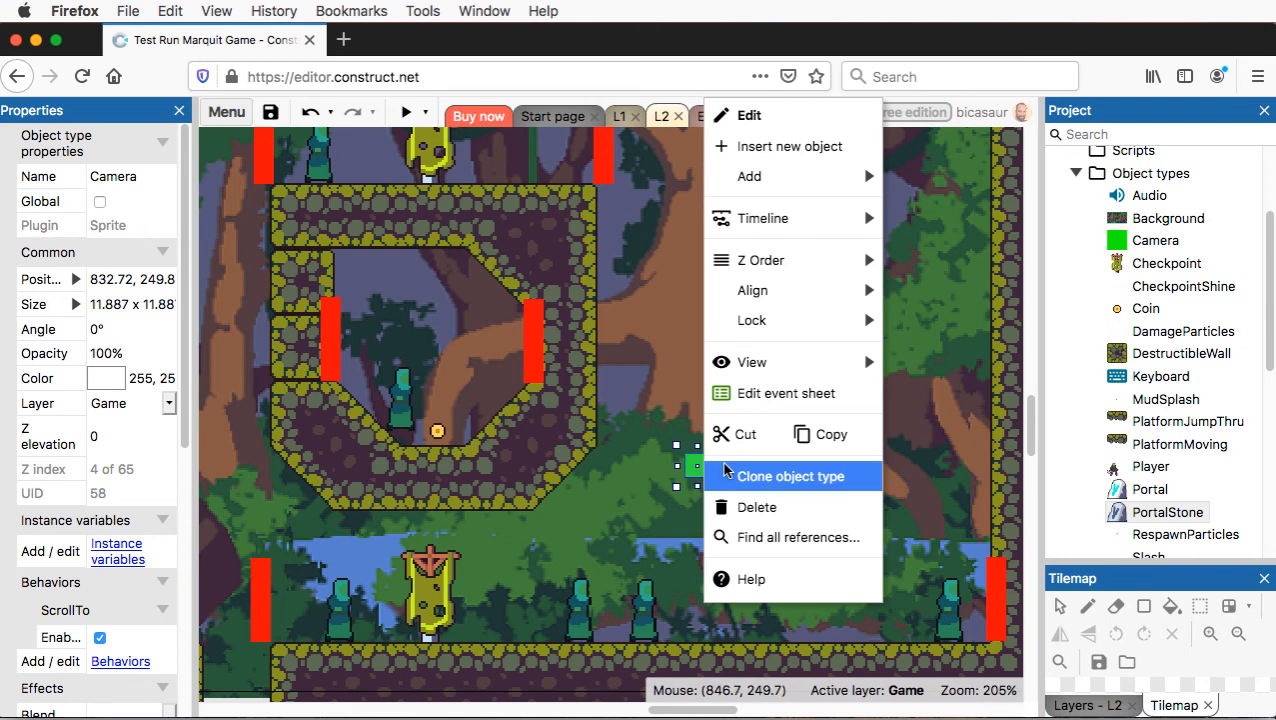
mouse_move(815, 262)
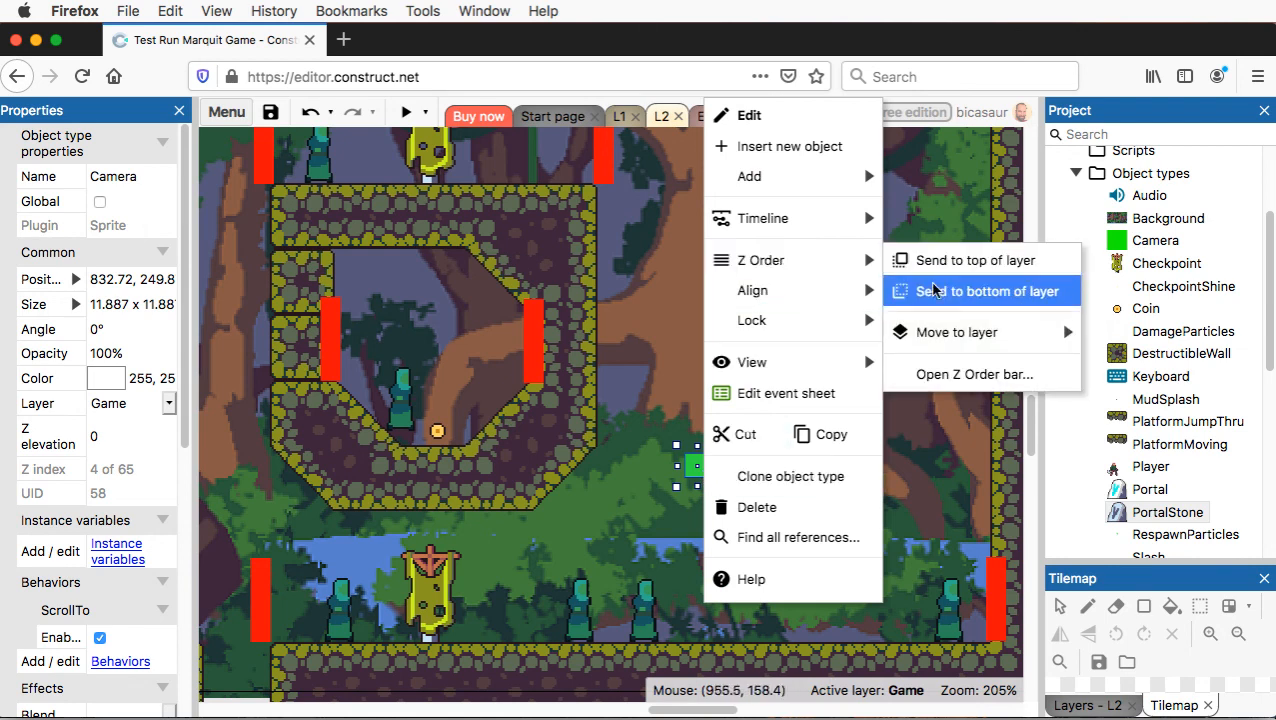
click(683, 425)
- Move the camera back to the level's start area above the player, at about 78, 87.3
click(697, 467)
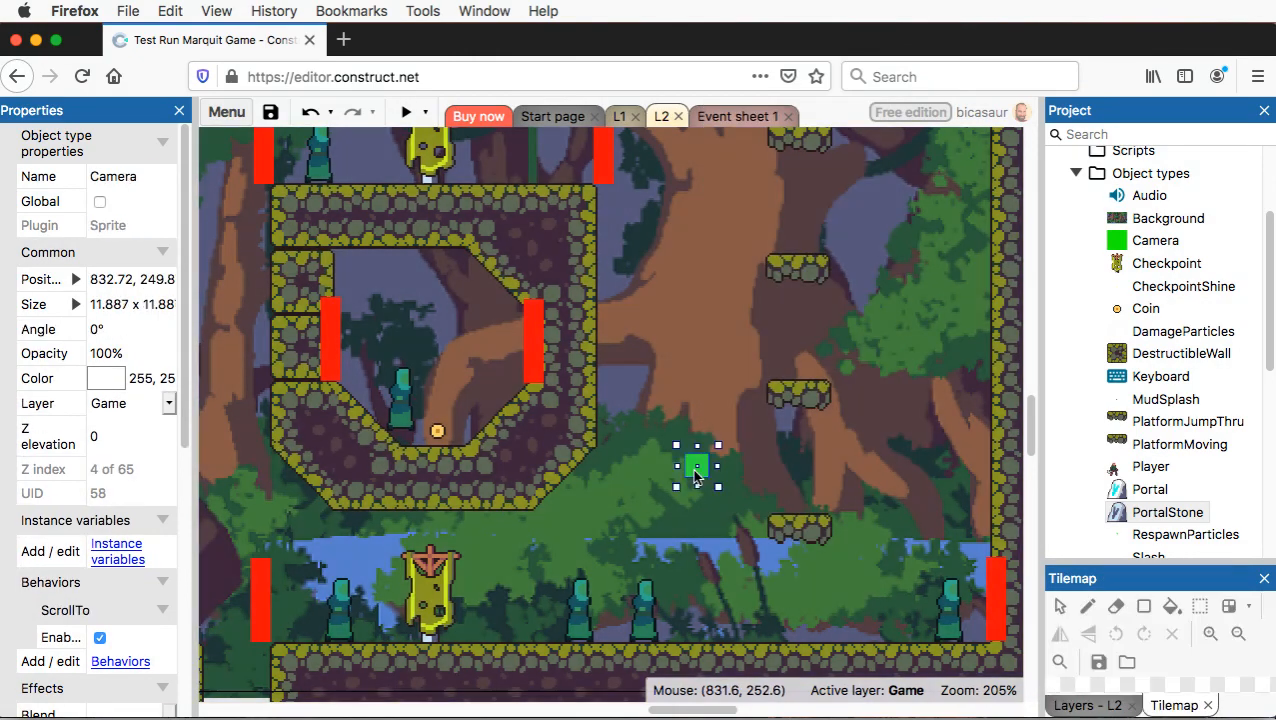
drag(697, 476, 291, 282)
- Playtest the start area around the portal stone and the first slope, and close the preview
click(407, 113)
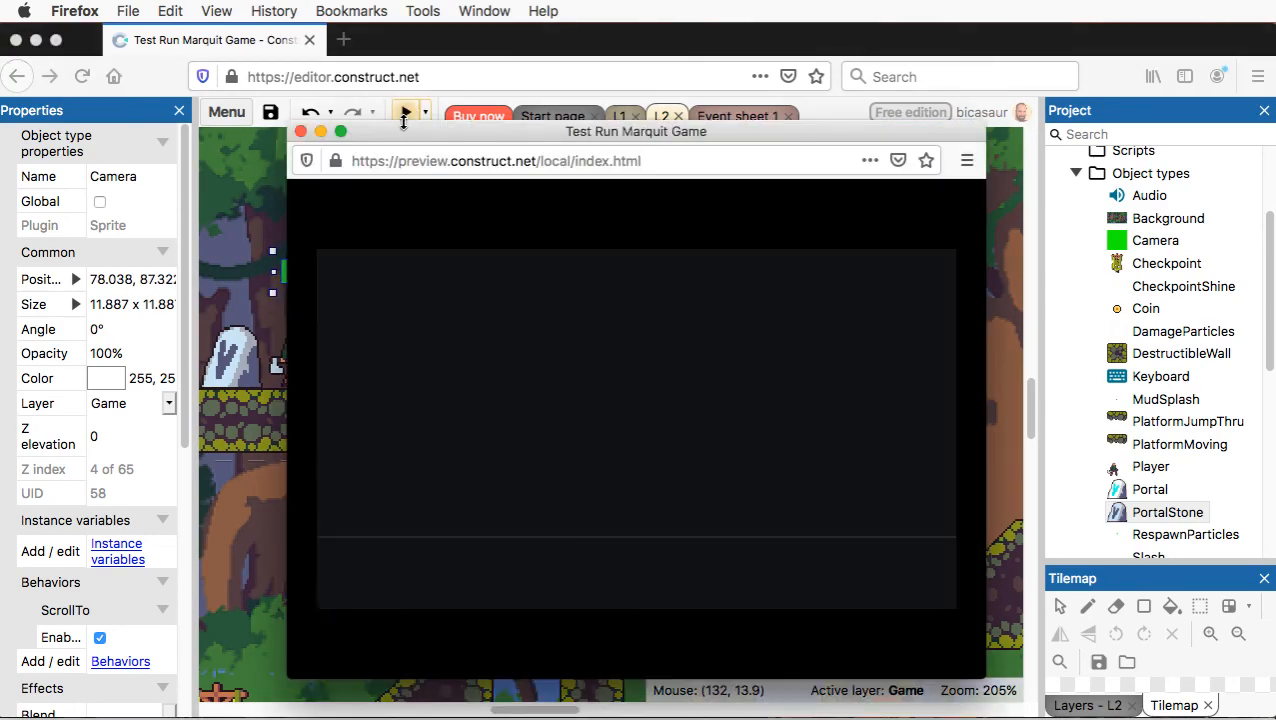
key(Left)
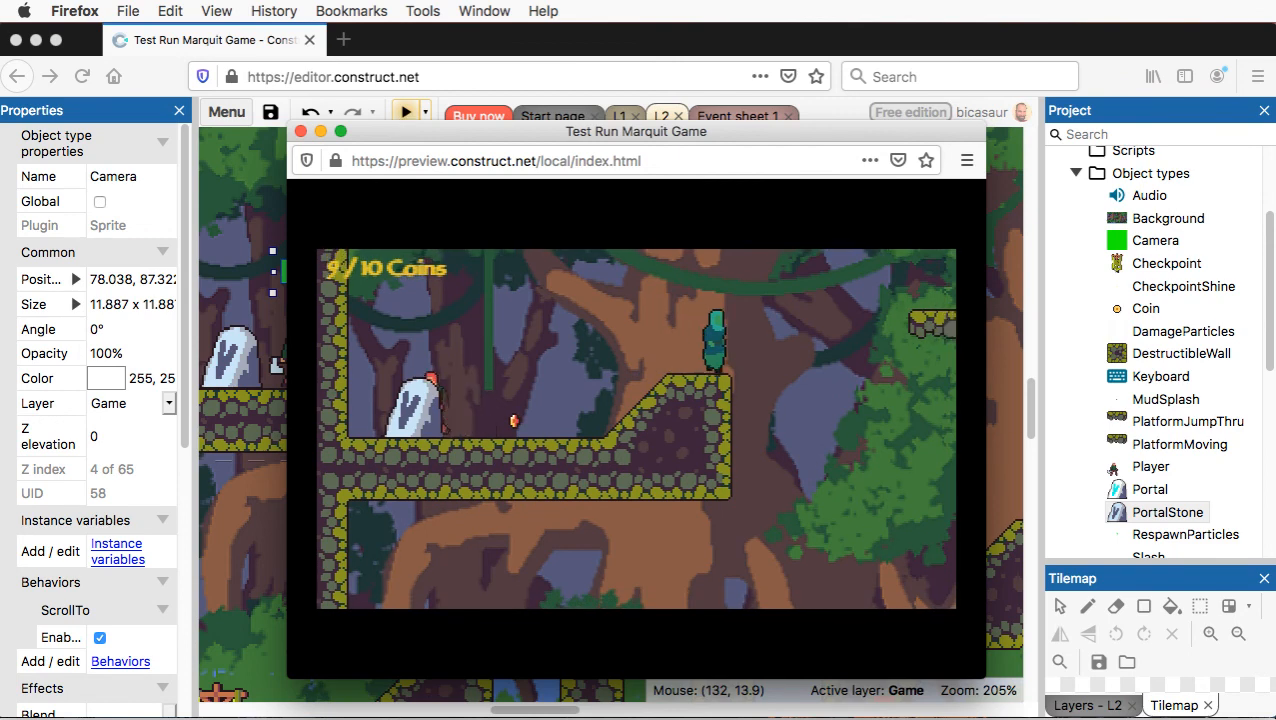
key(Right)
key(Up)
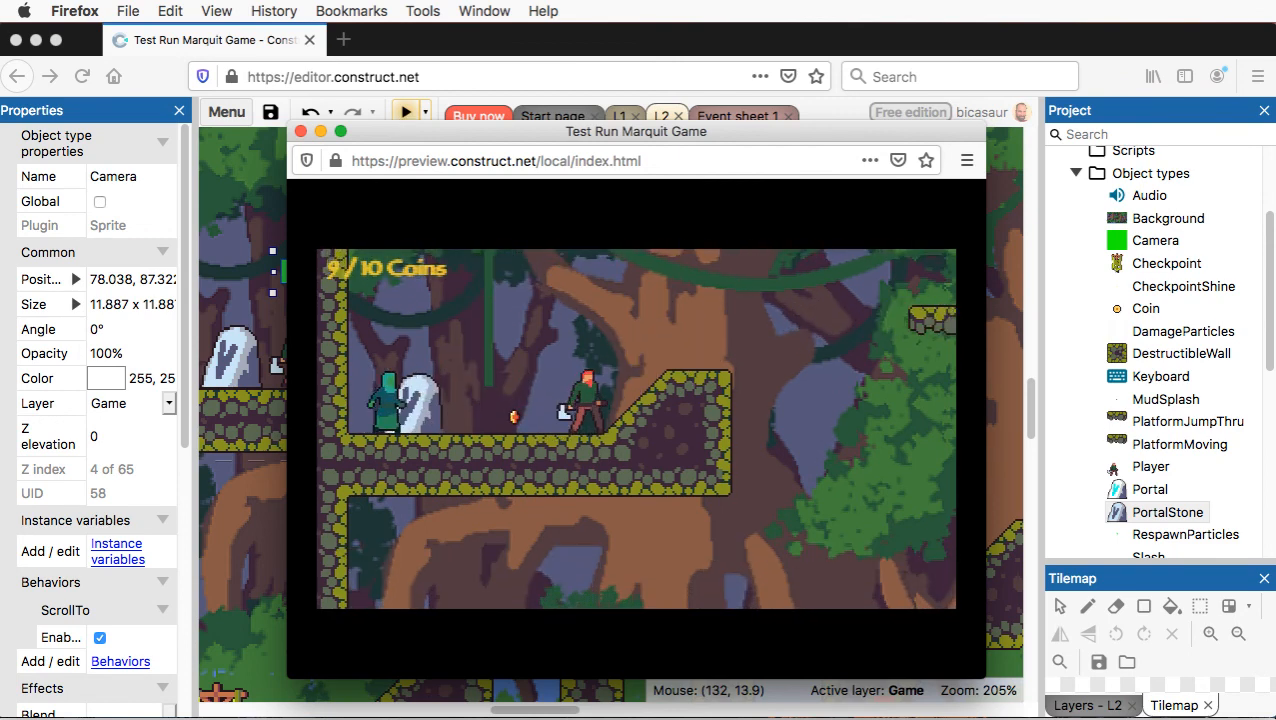
key(Right)
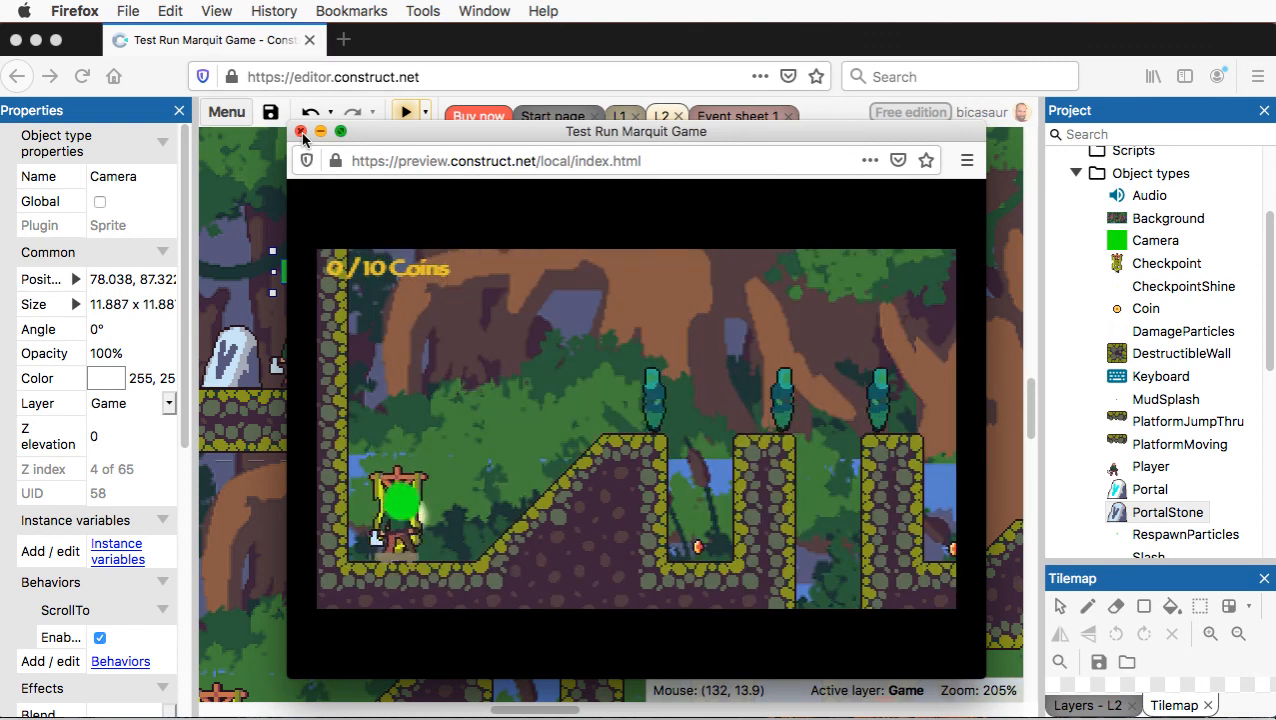
click(301, 132)
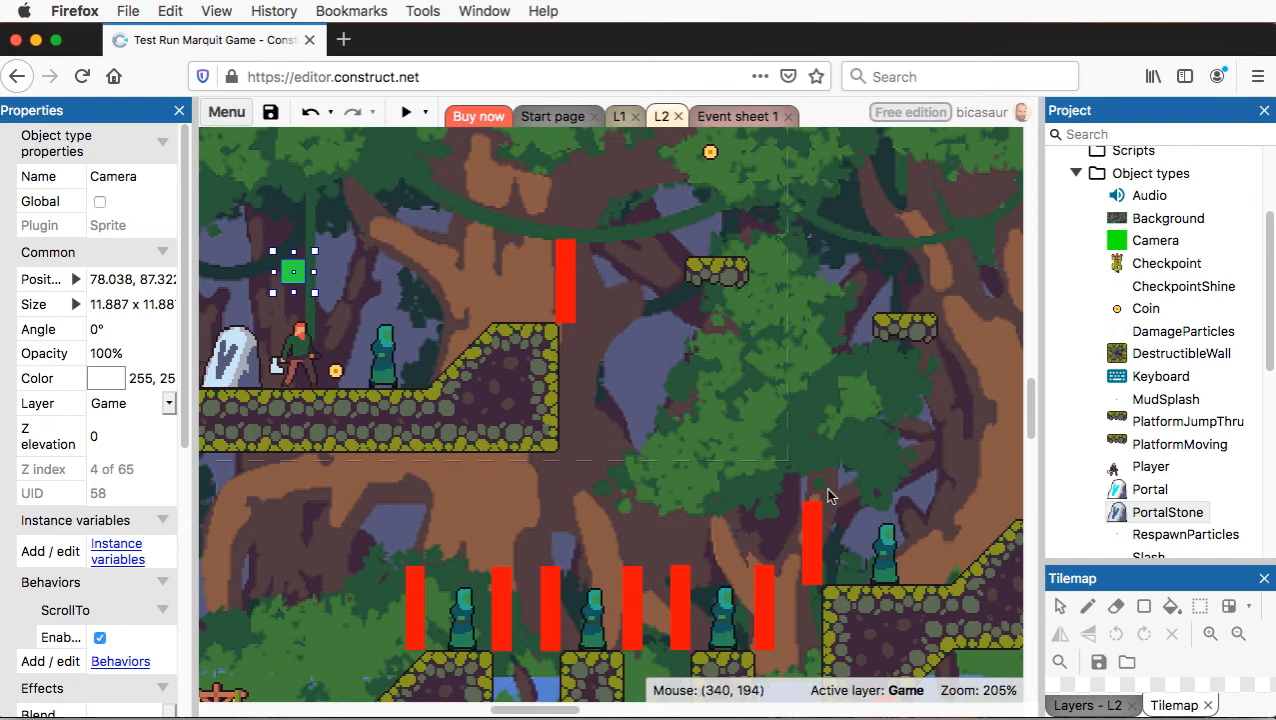
- Move the four zombies on the bottom floor around the checkpoint near the right wall to the empty area below the layout
scroll(828, 495, down, 10)
scroll(828, 495, right, 10)
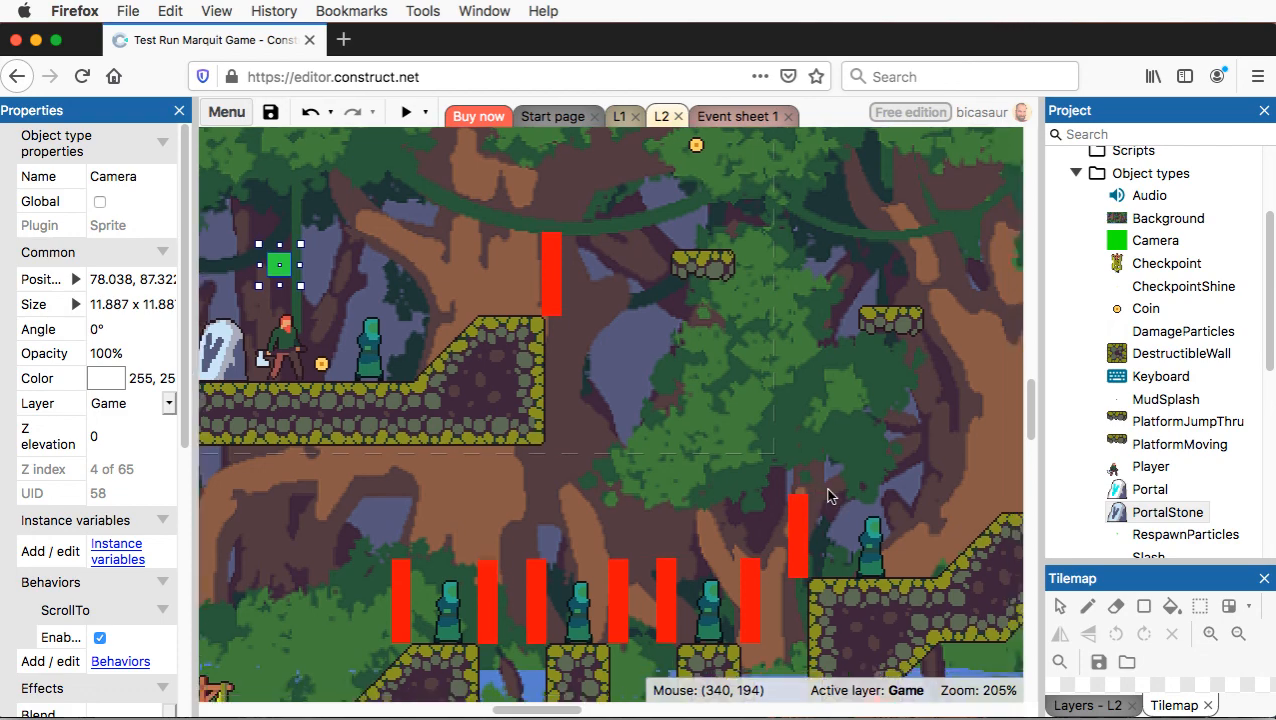
scroll(828, 495, right, 5)
scroll(828, 495, up, 1)
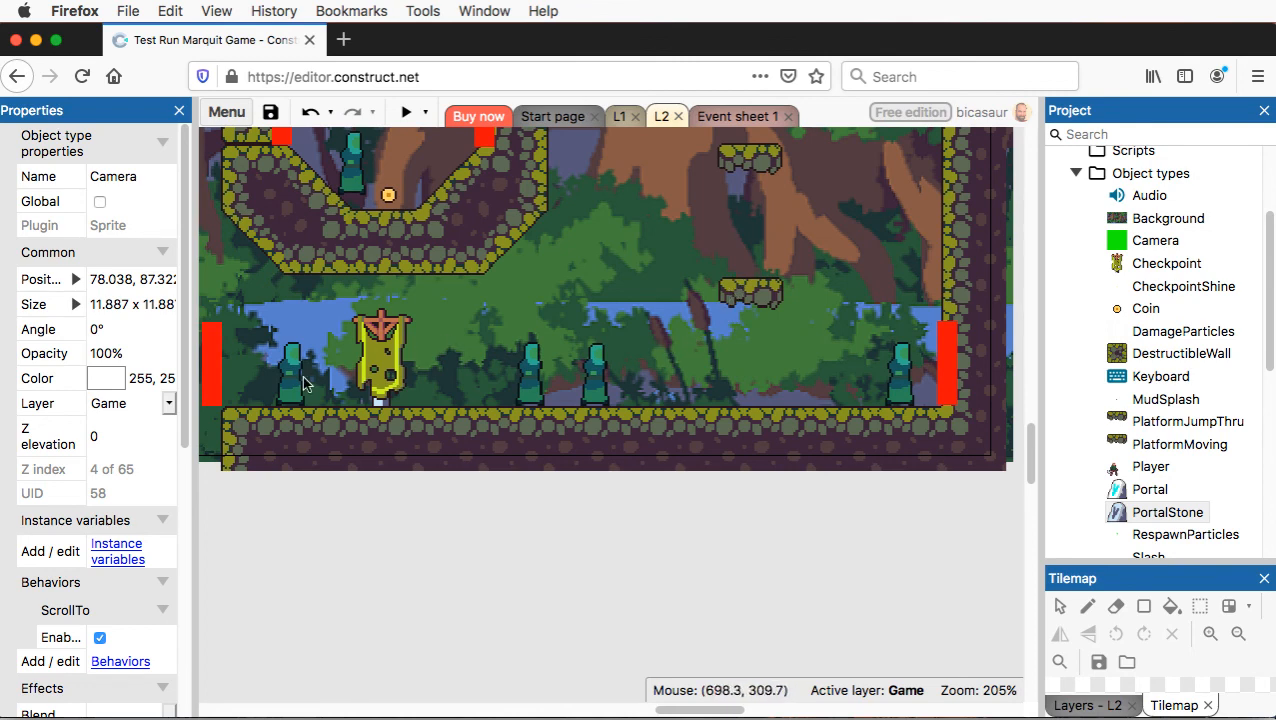
drag(294, 390, 280, 536)
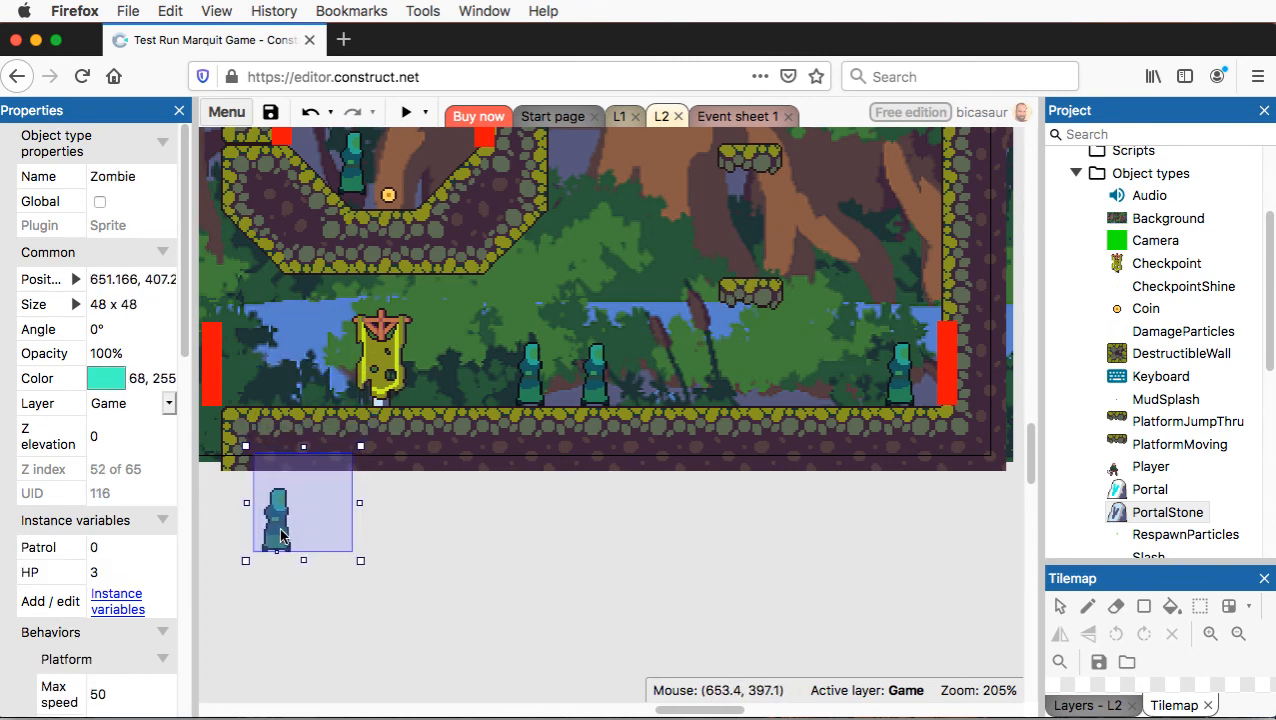
drag(530, 385, 531, 552)
drag(600, 390, 600, 553)
drag(899, 393, 893, 543)
- Move the player from the start area to the bottom floor beneath the lowest moving platform, at about 856.6, 332
scroll(738, 344, left, 15)
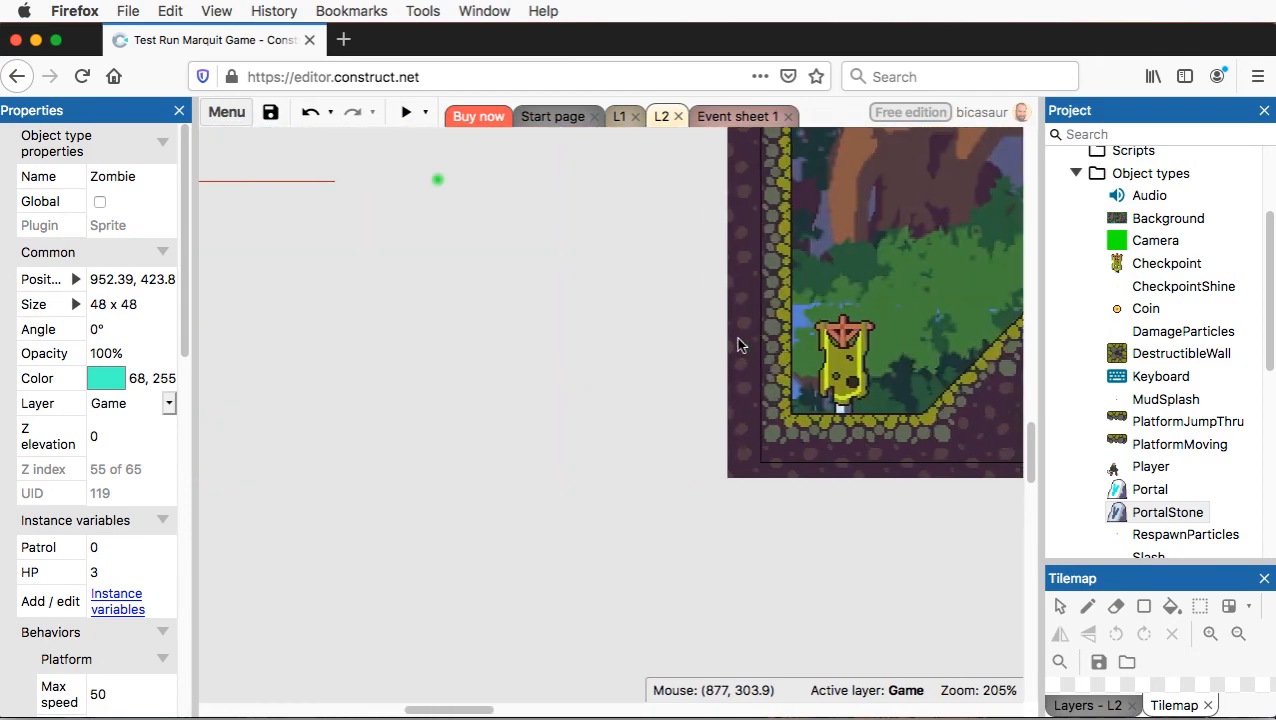
scroll(738, 344, up, 3)
scroll(738, 344, right, 4)
scroll(737, 344, up, 2)
scroll(737, 344, right, 1)
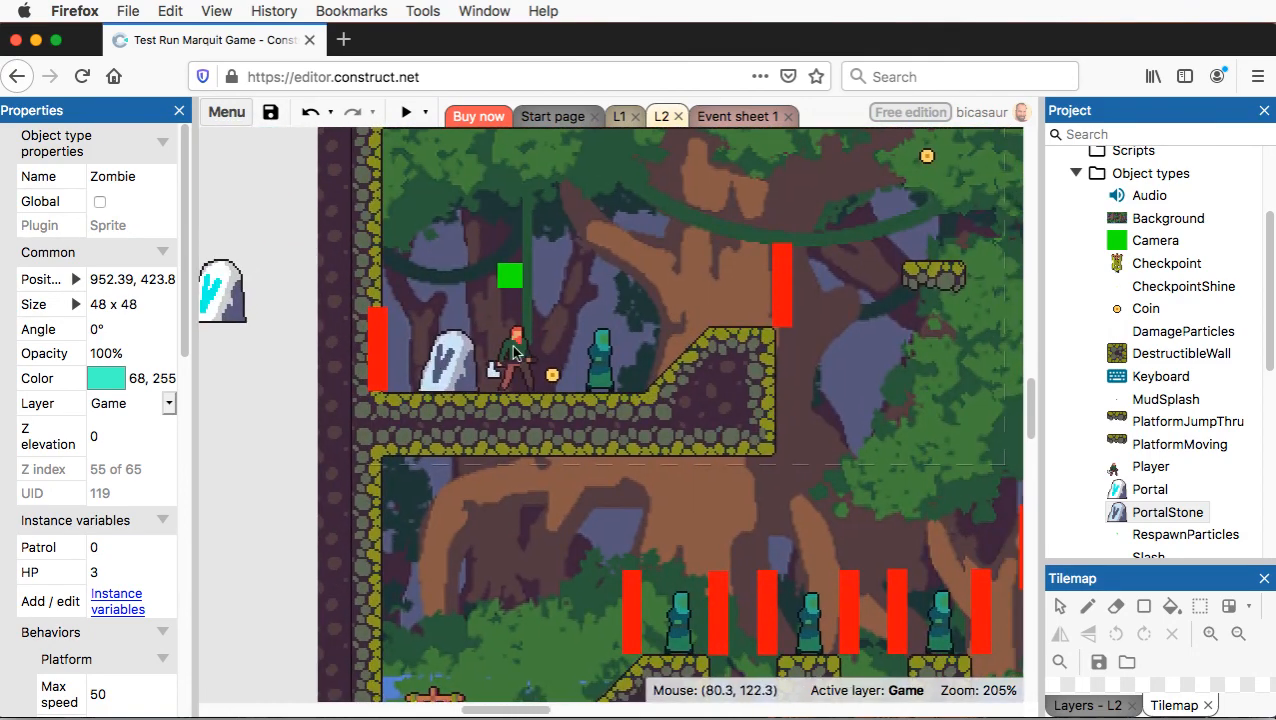
drag(513, 350, 697, 535)
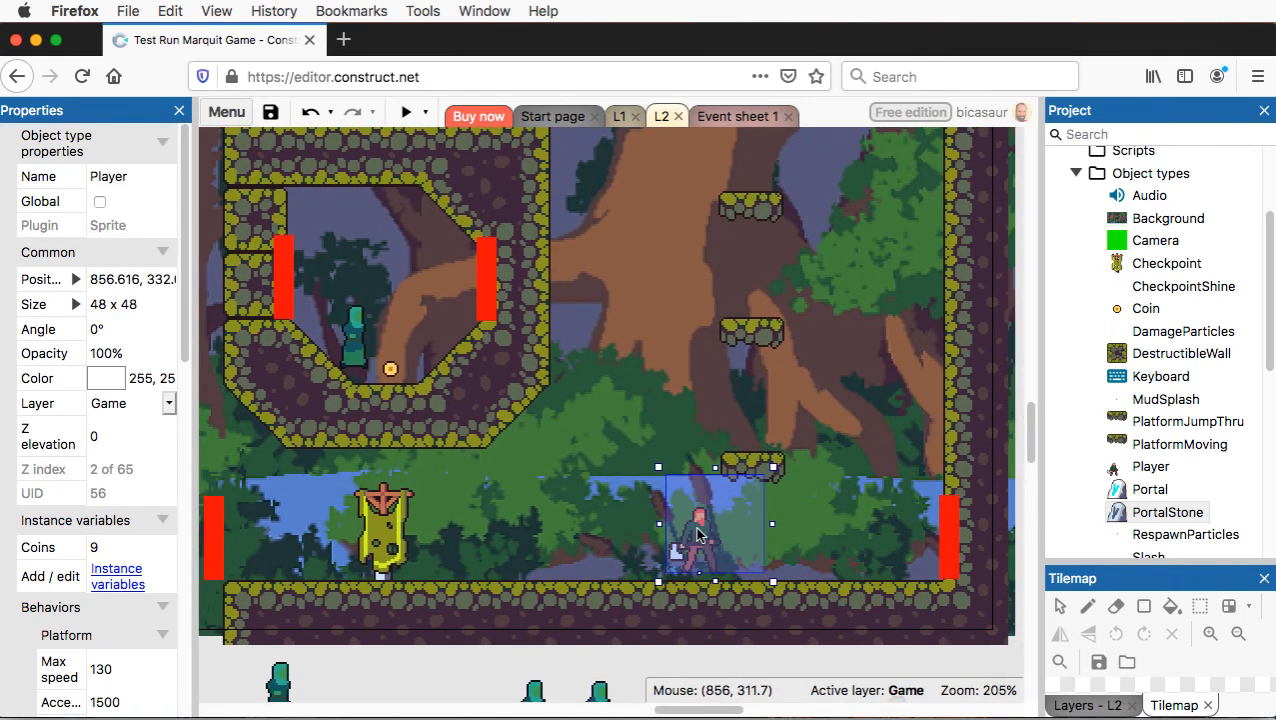
- Move the camera from the start area to just above the relocated player, at about 855.7, 285
scroll(718, 526, left, 20)
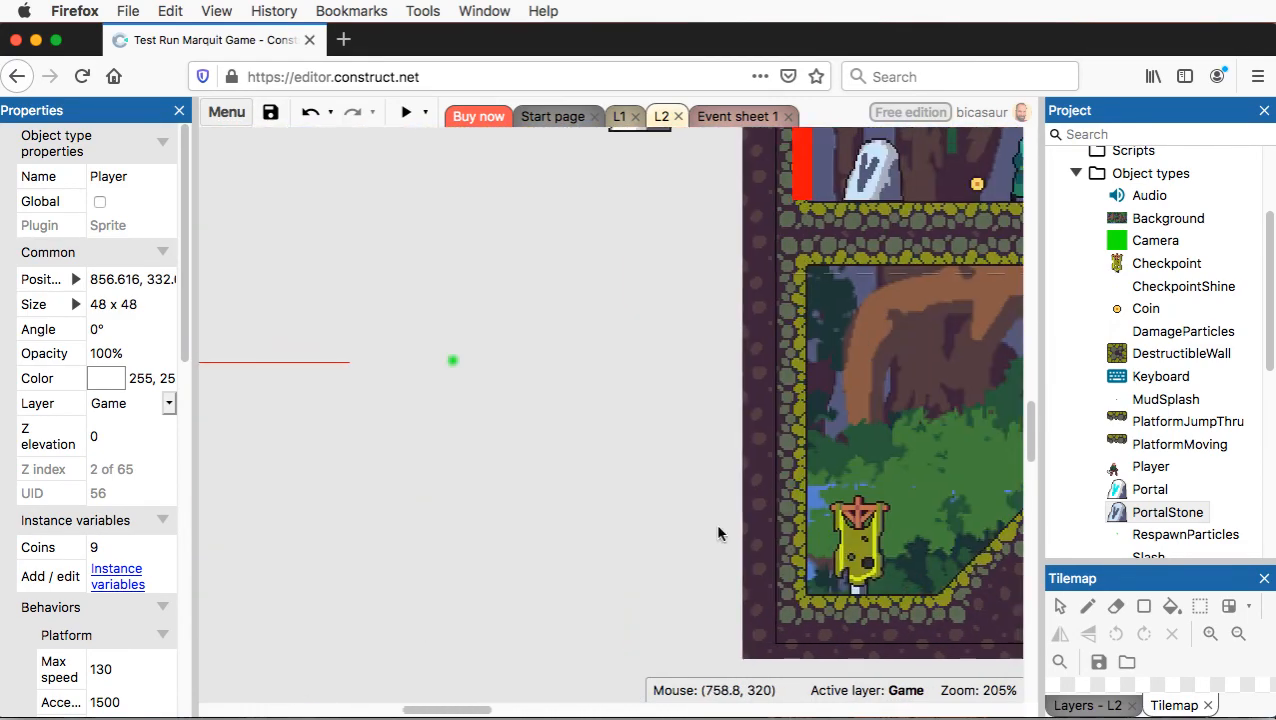
scroll(718, 526, right, 2)
scroll(716, 524, right, 15)
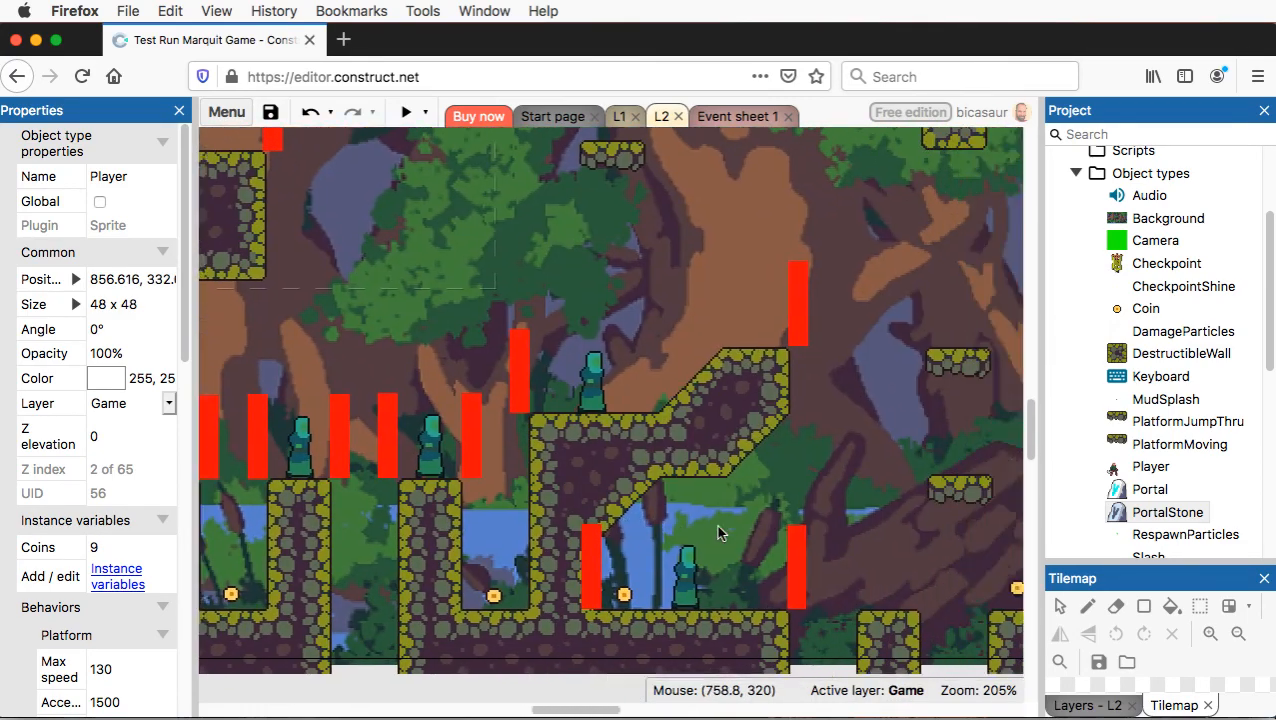
scroll(788, 487, right, 1)
scroll(900, 367, up, 1)
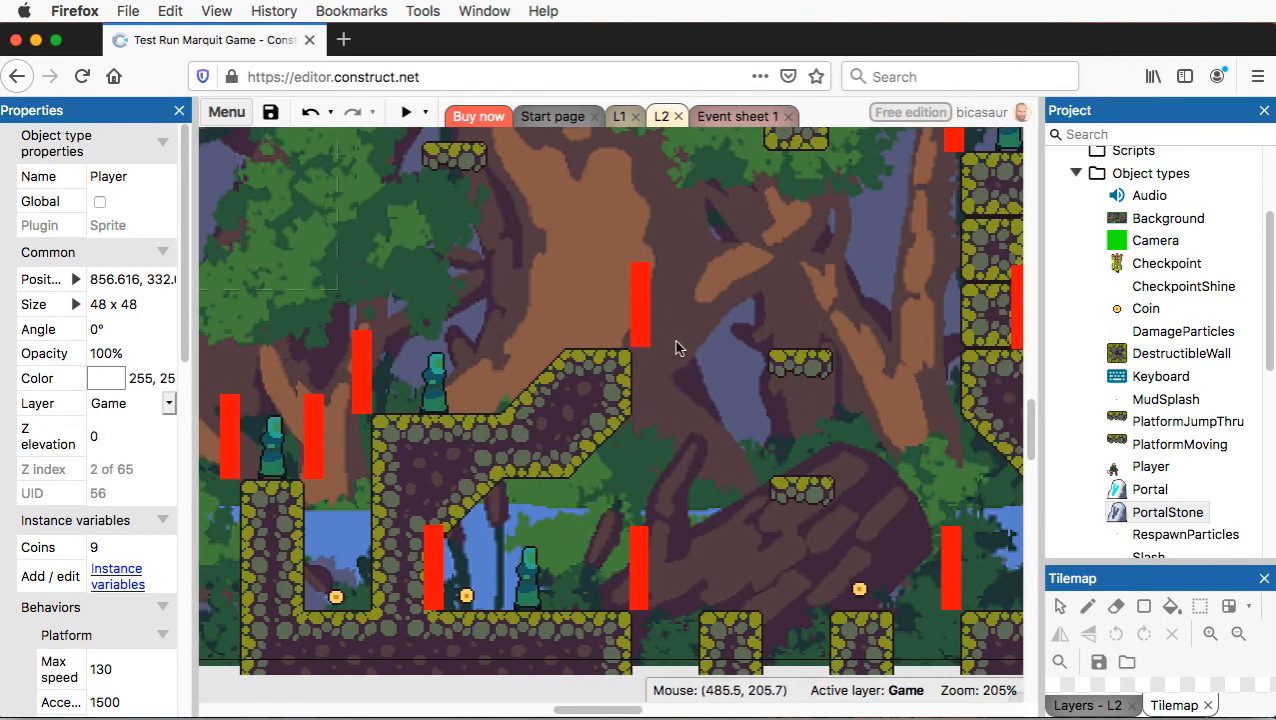
scroll(674, 347, right, 12)
scroll(798, 465, down, 2)
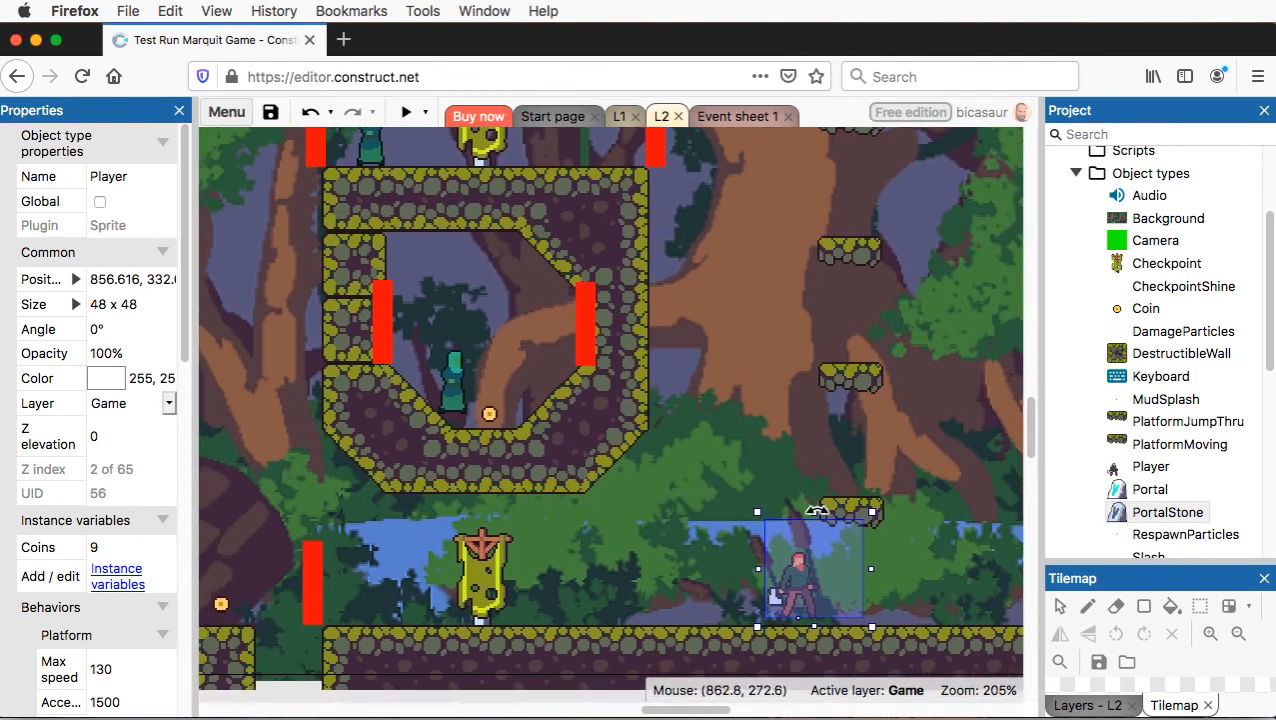
scroll(779, 490, left, 10)
scroll(396, 361, up, 2)
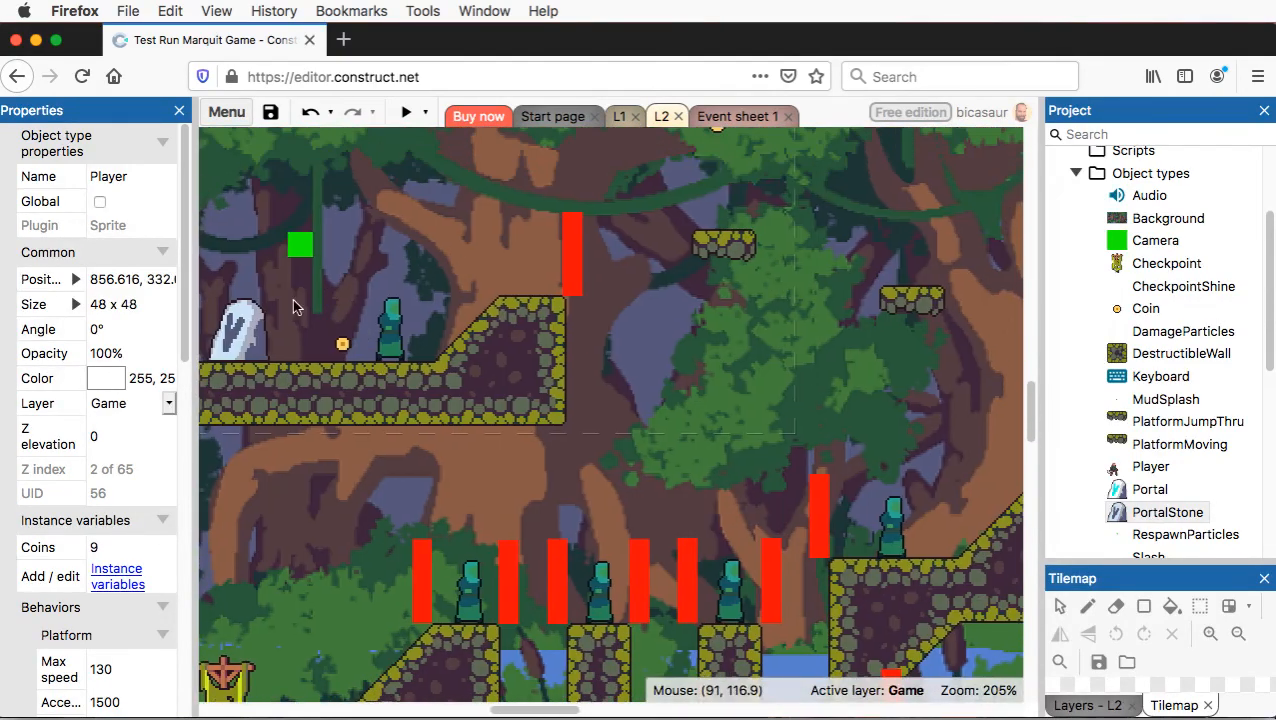
drag(327, 263, 756, 556)
scroll(819, 363, right, 8)
scroll(833, 371, right, 10)
scroll(852, 415, down, 3)
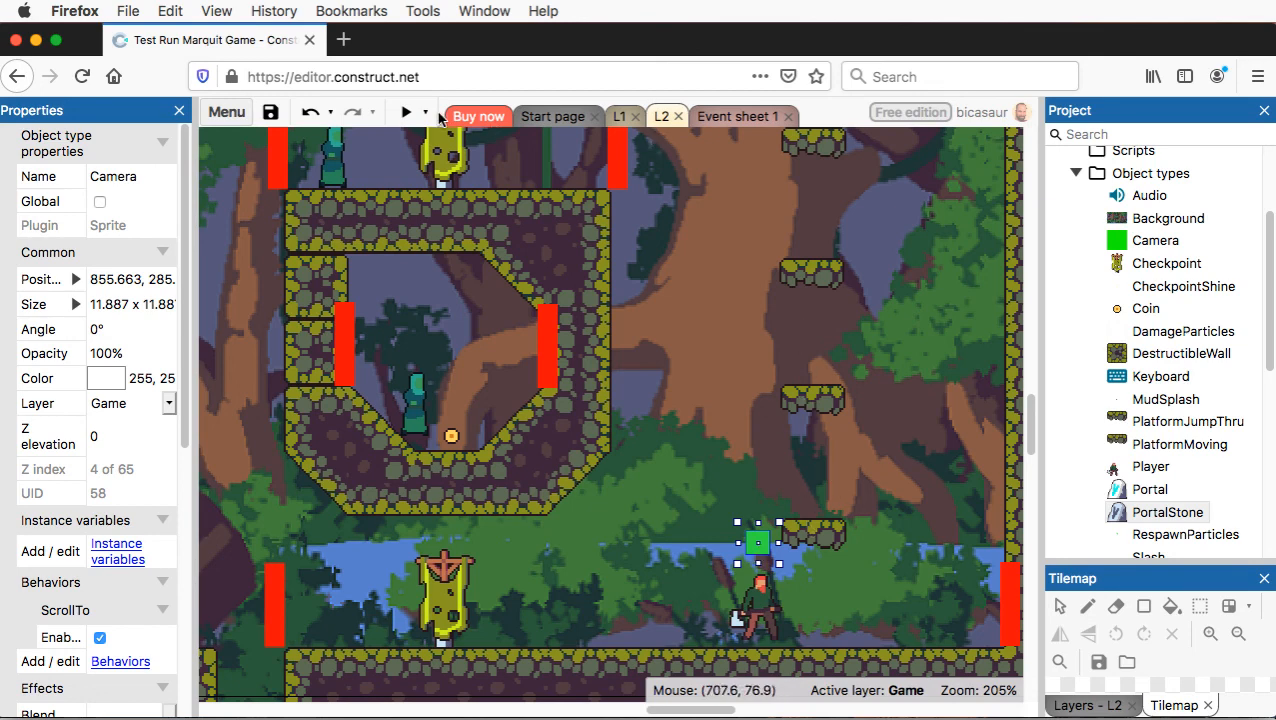
- Preview the level from the bottom floor to watch the moving platforms, and close the preview
click(404, 116)
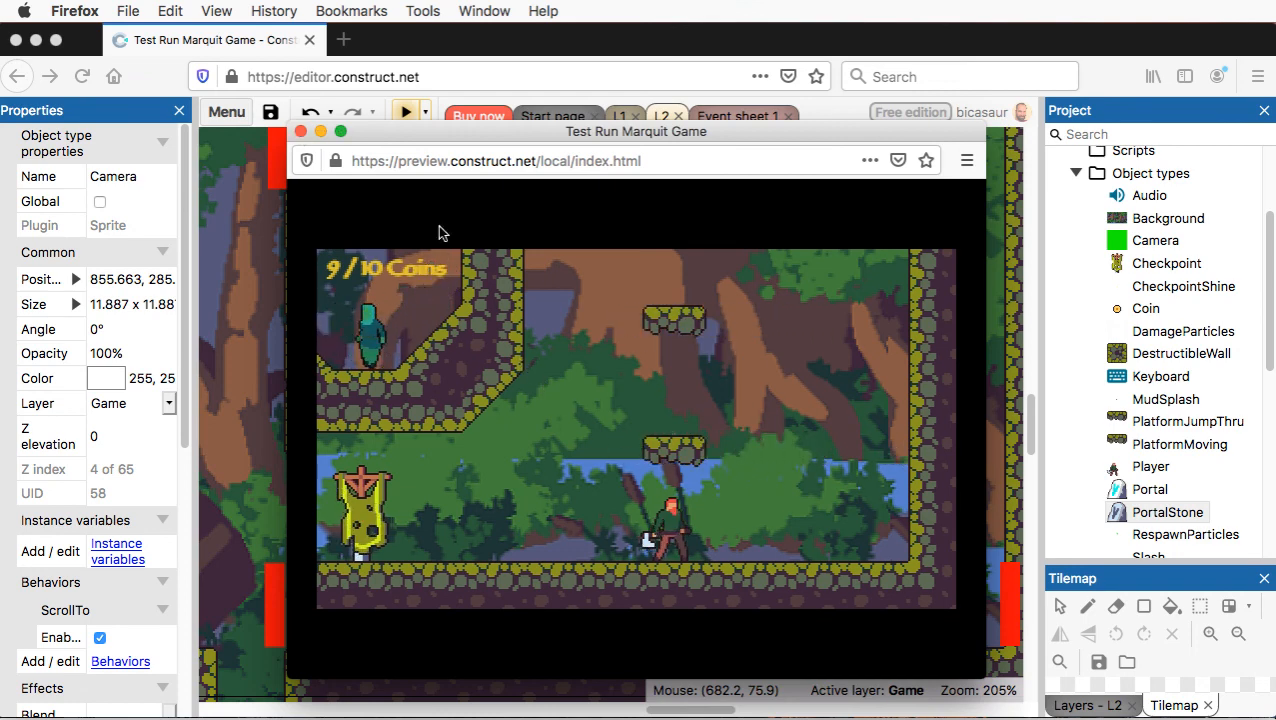
click(298, 131)
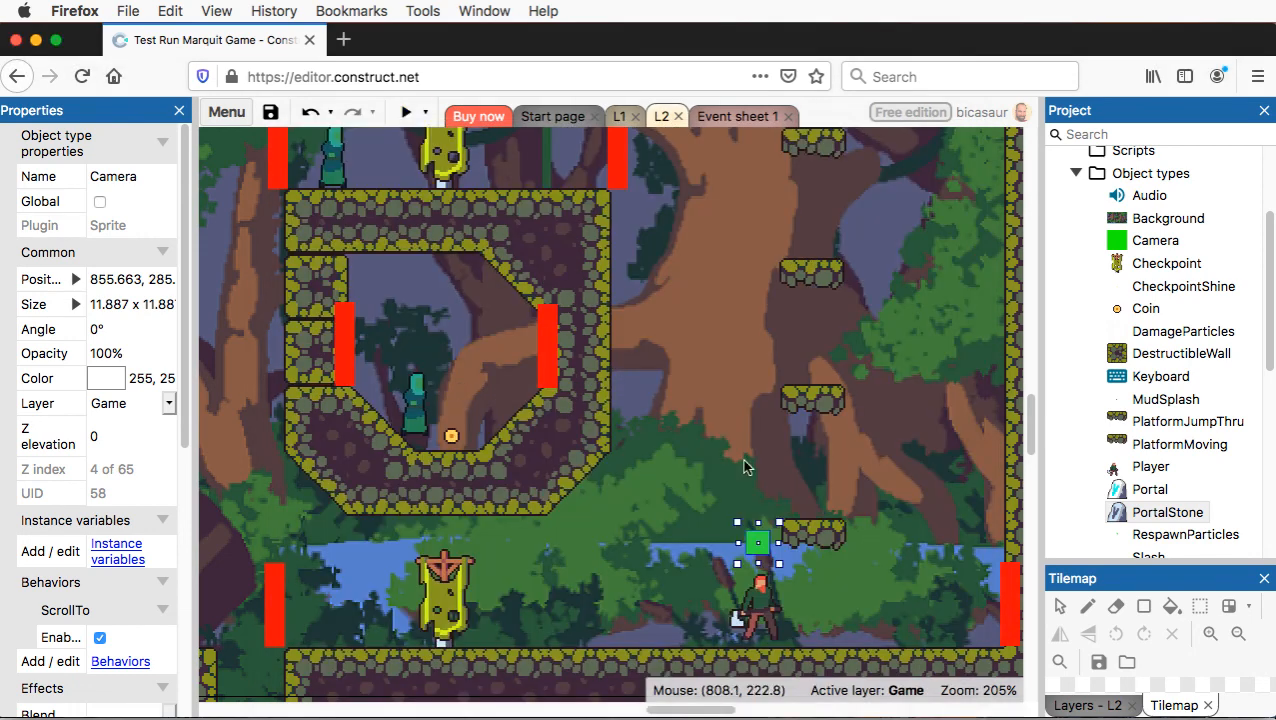
- Examine the Sine behavior settings of the moving platforms stacked above the player, including their Period
click(812, 544)
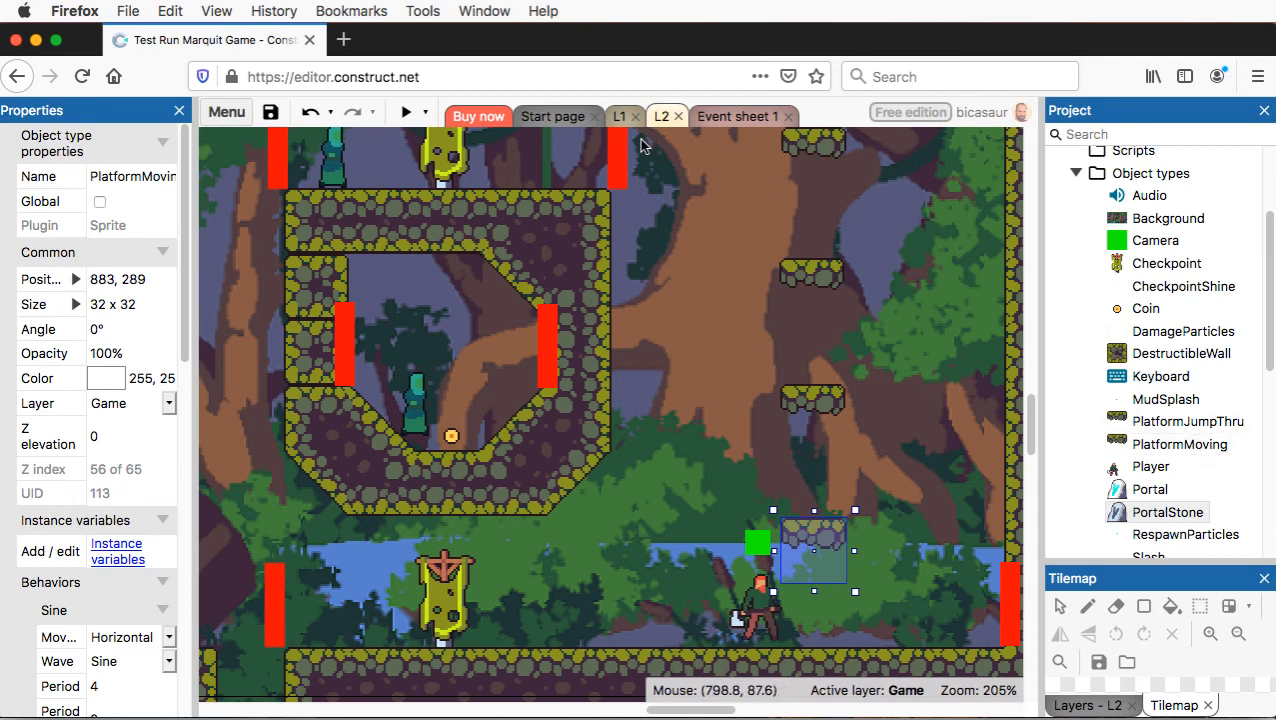
click(808, 404)
click(815, 291)
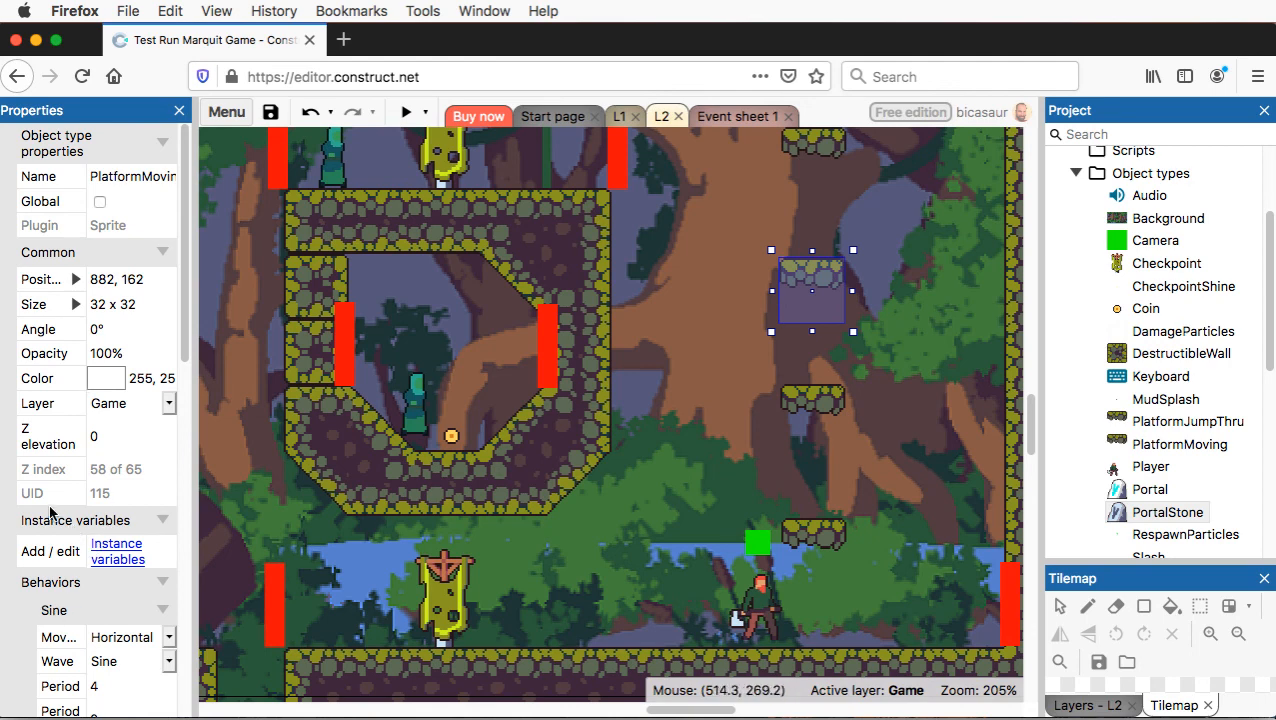
scroll(45, 562, down, 6)
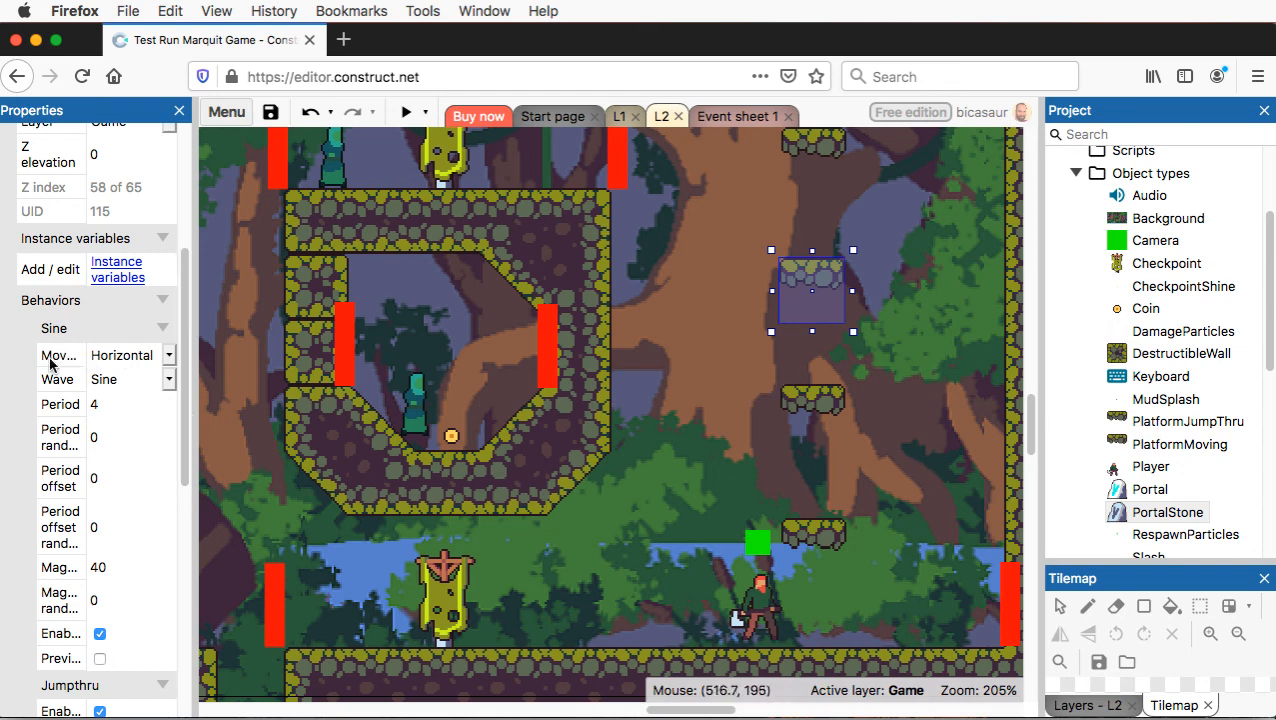
click(104, 405)
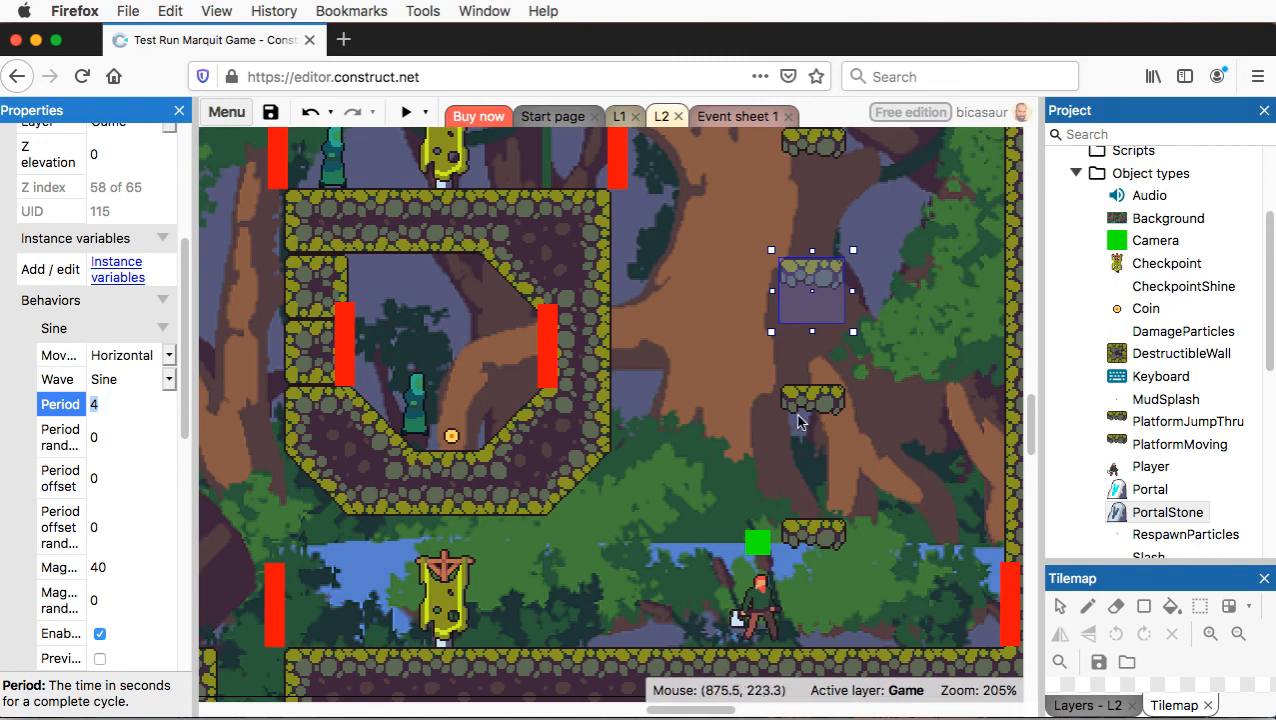
click(824, 548)
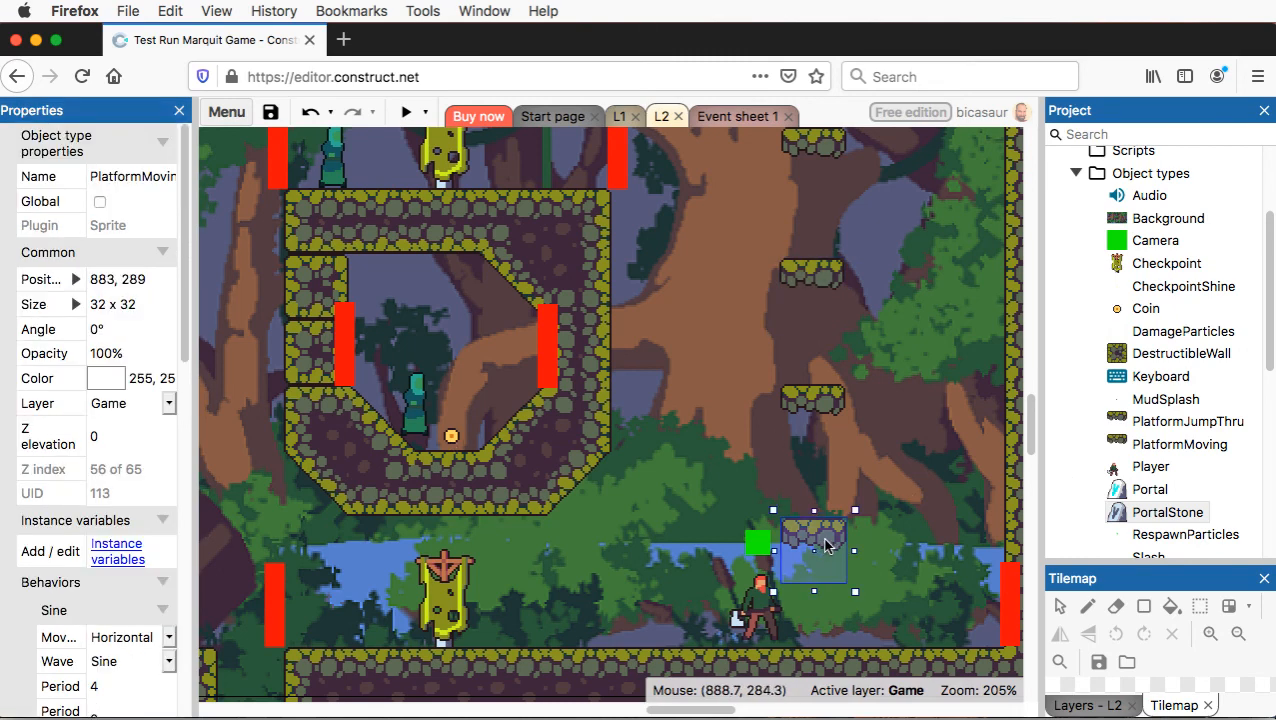
scroll(110, 610, down, 5)
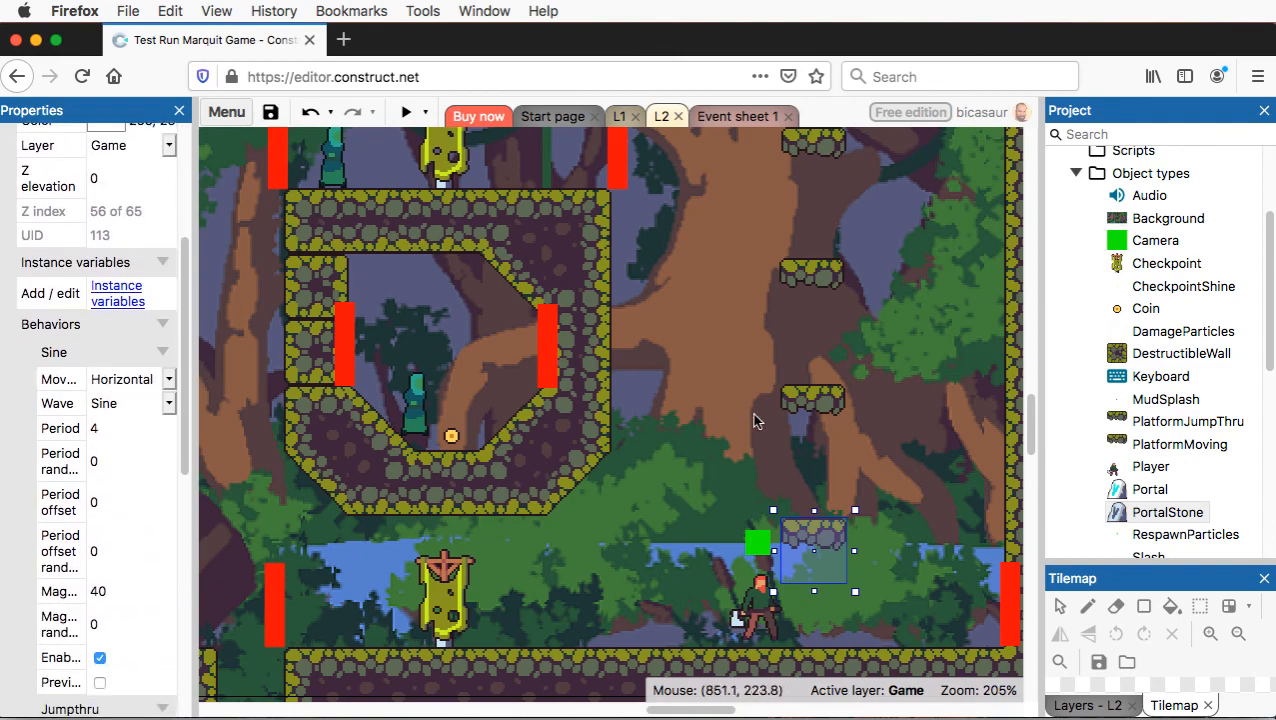
- Set the Sine period of the second moving platform from the bottom to 4.5 seconds
click(812, 412)
scroll(200, 512, down, 3)
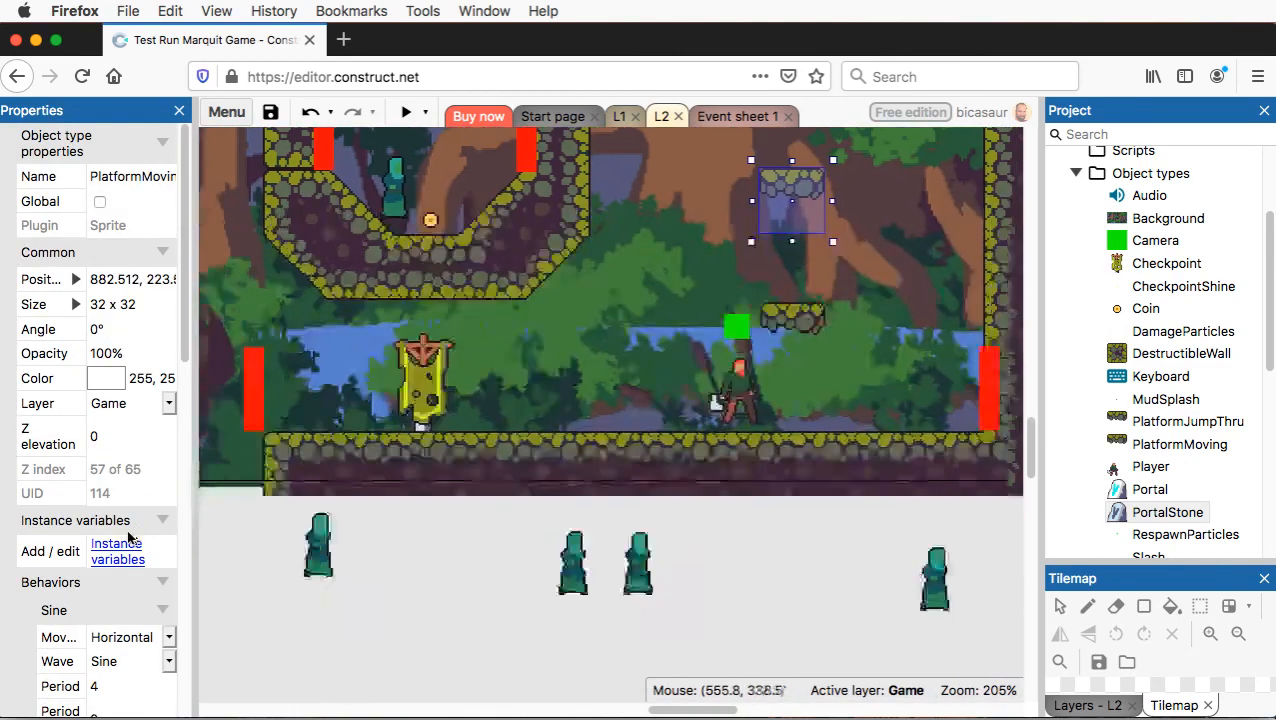
scroll(293, 428, up, 2)
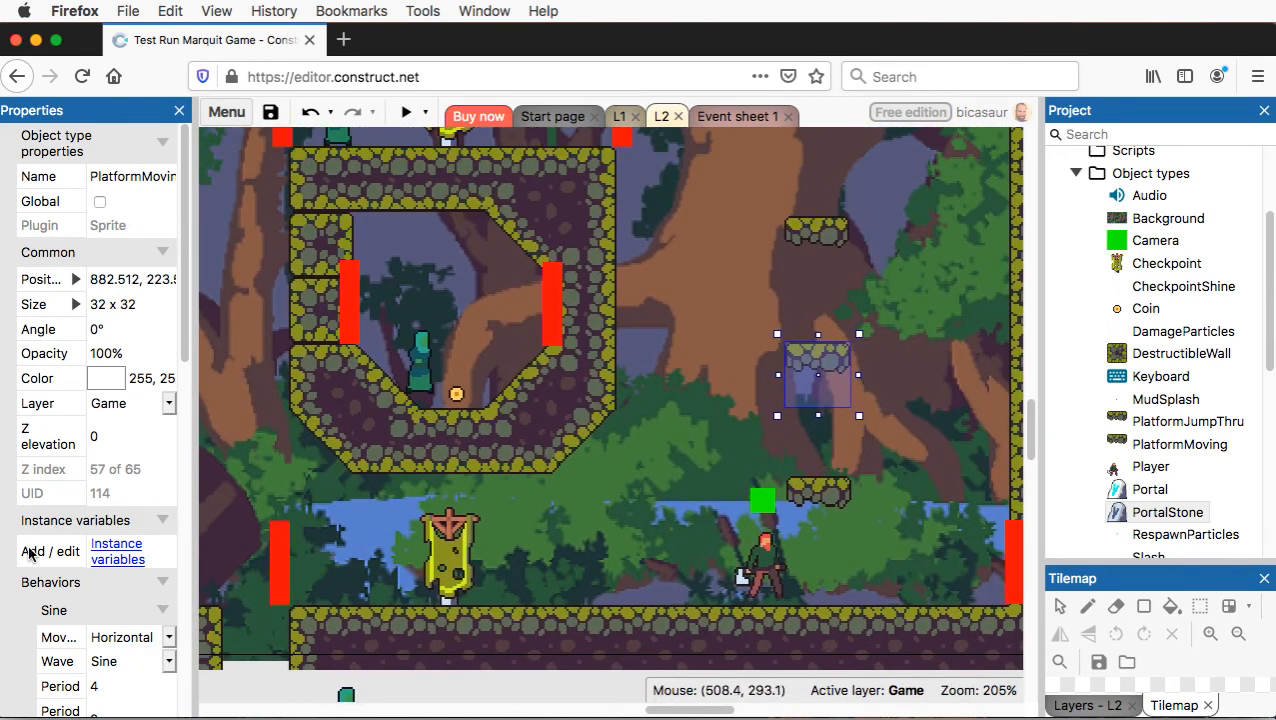
scroll(148, 497, down, 4)
click(117, 476)
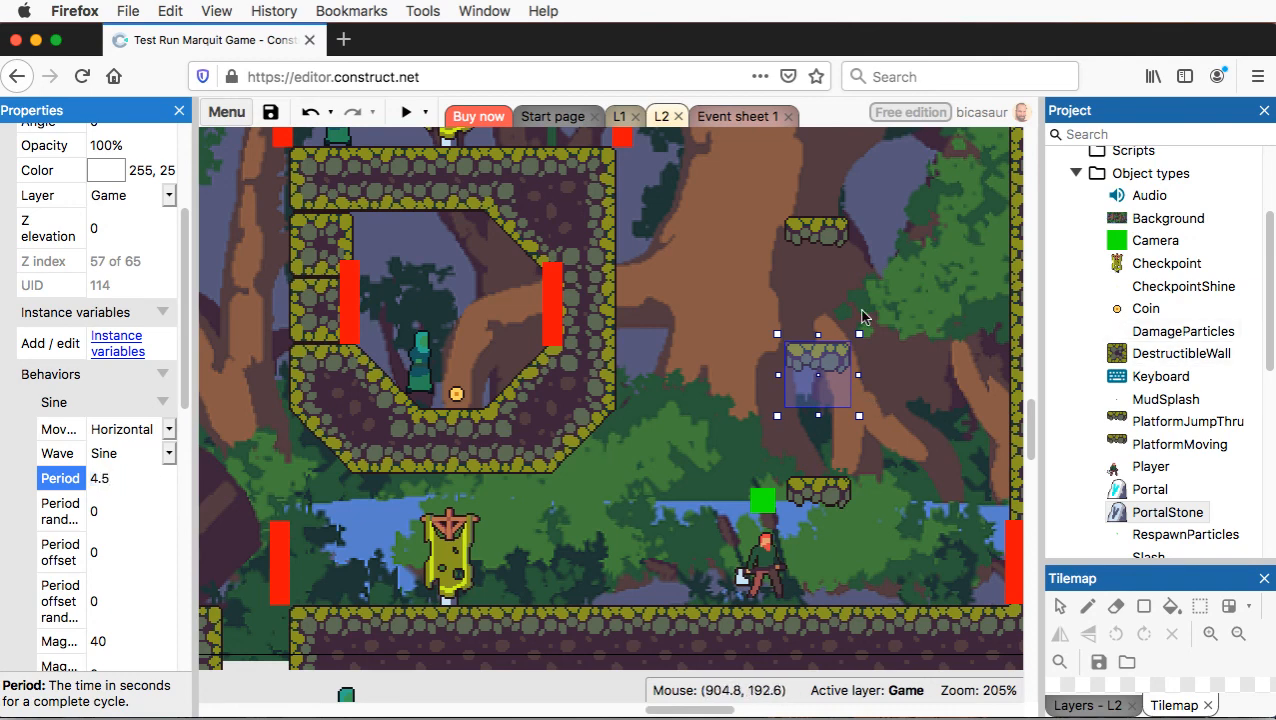
- Set the Sine period of the third moving platform from the bottom to 3.5 seconds
click(824, 248)
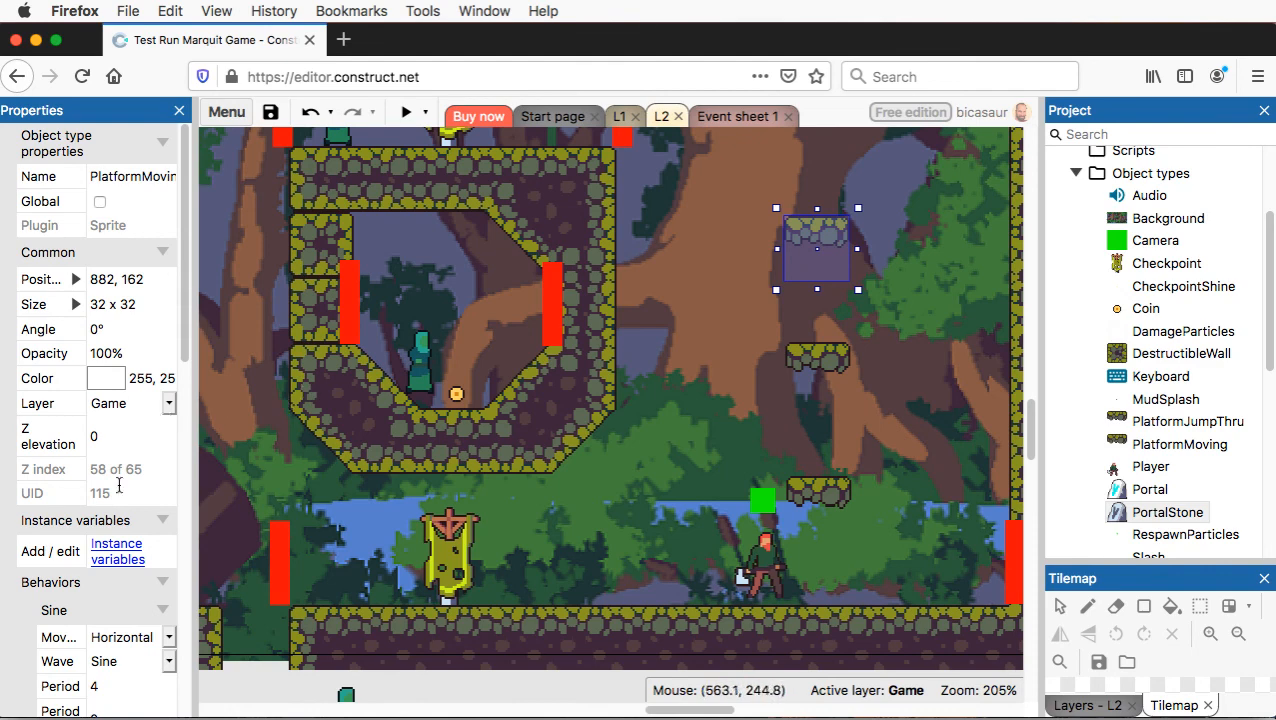
scroll(130, 630, down, 2)
click(121, 616)
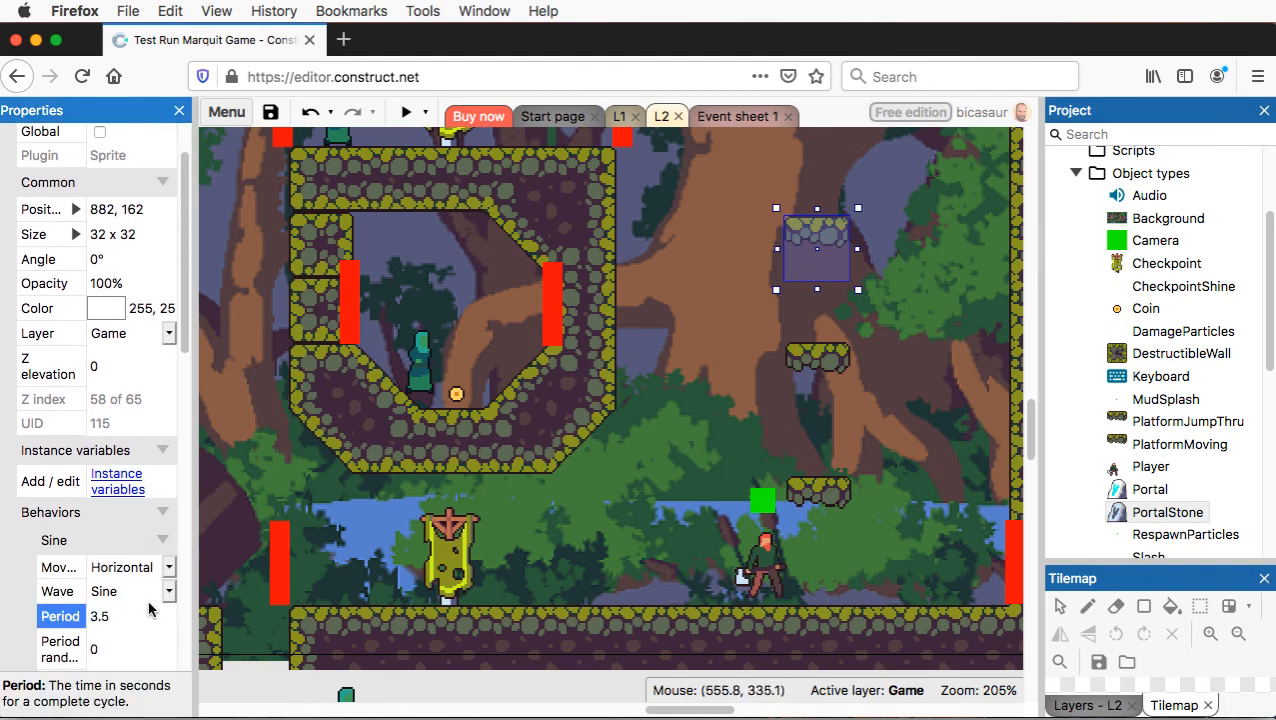
scroll(805, 330, up, 3)
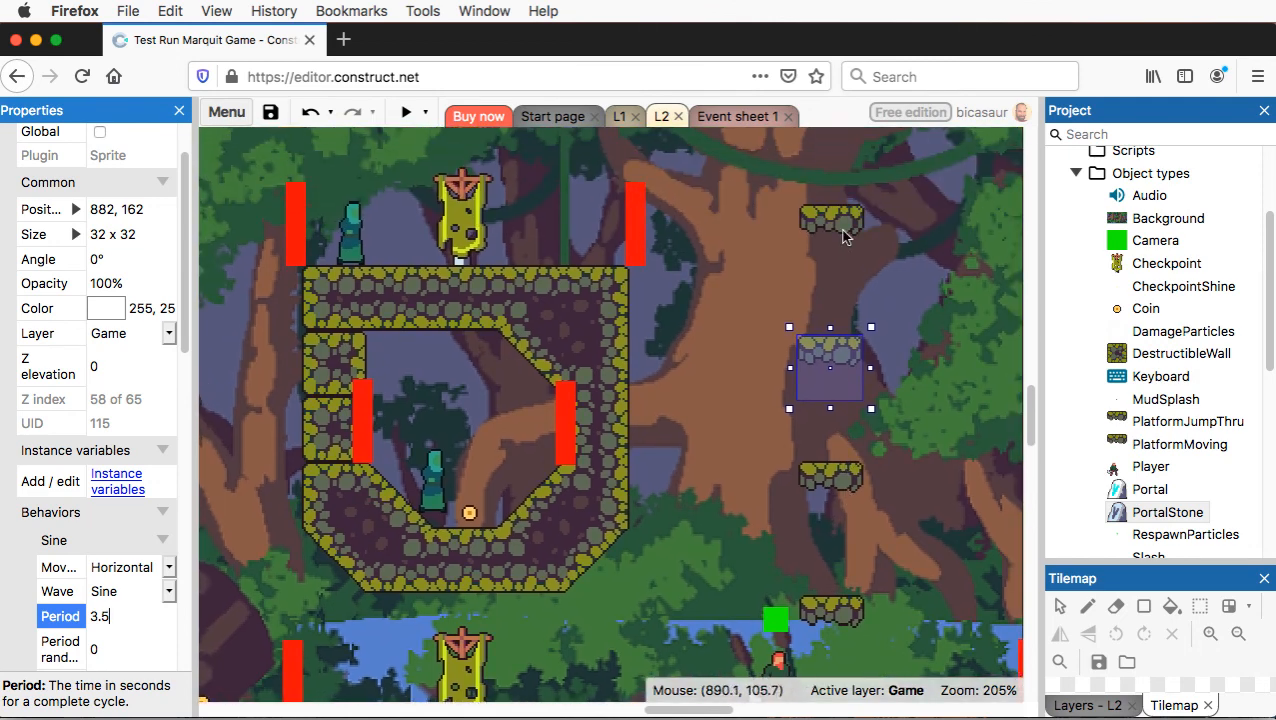
- Set the Sine period of the topmost moving platform to 3.75 seconds
click(843, 233)
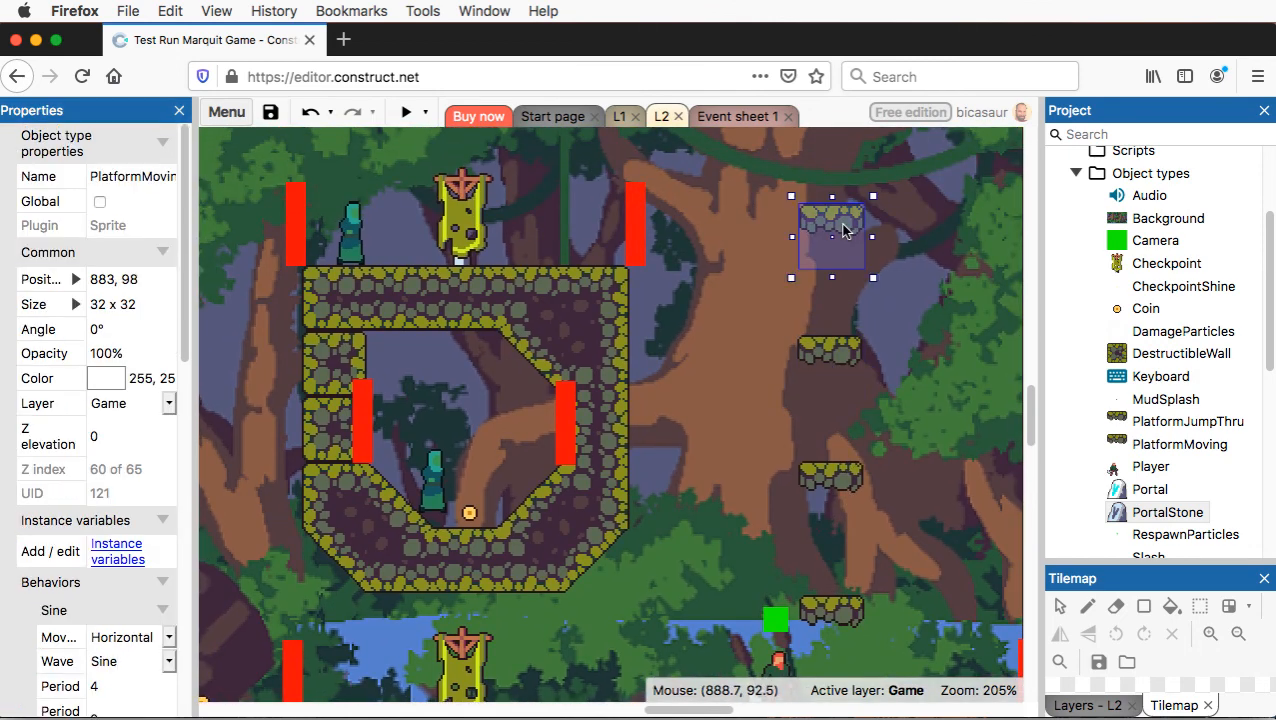
click(107, 687)
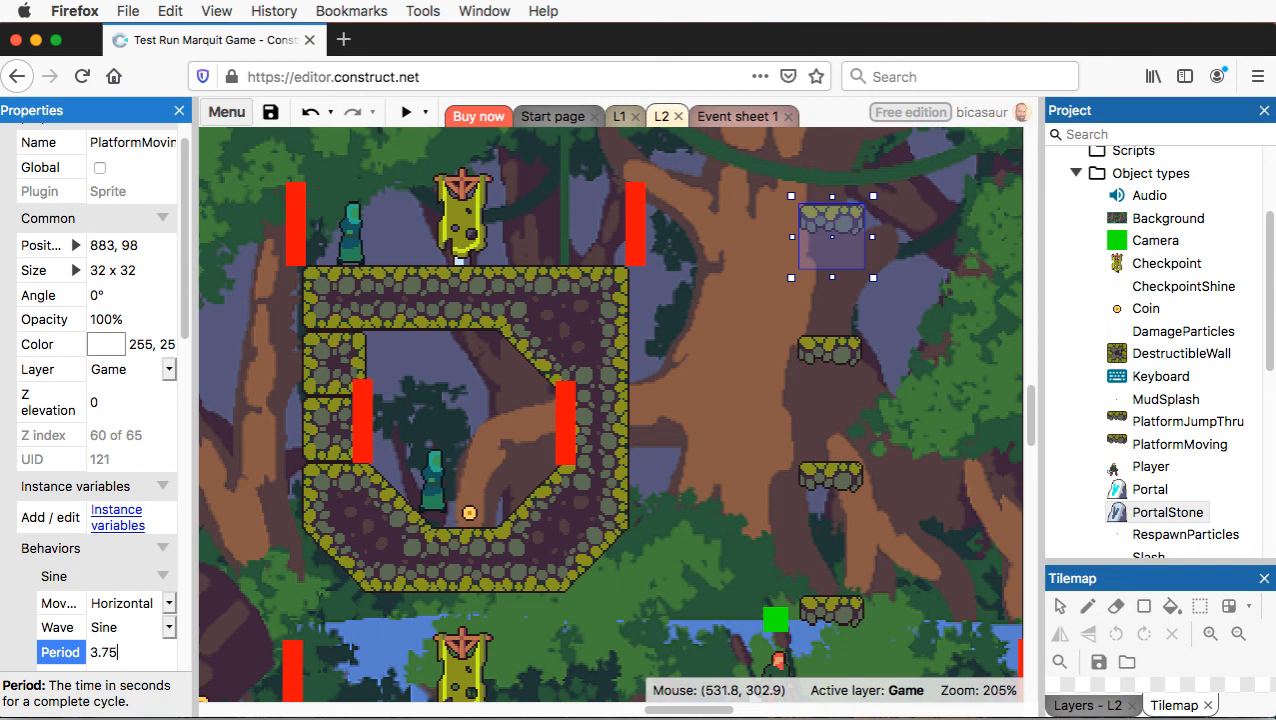
scroll(113, 640, down, 2)
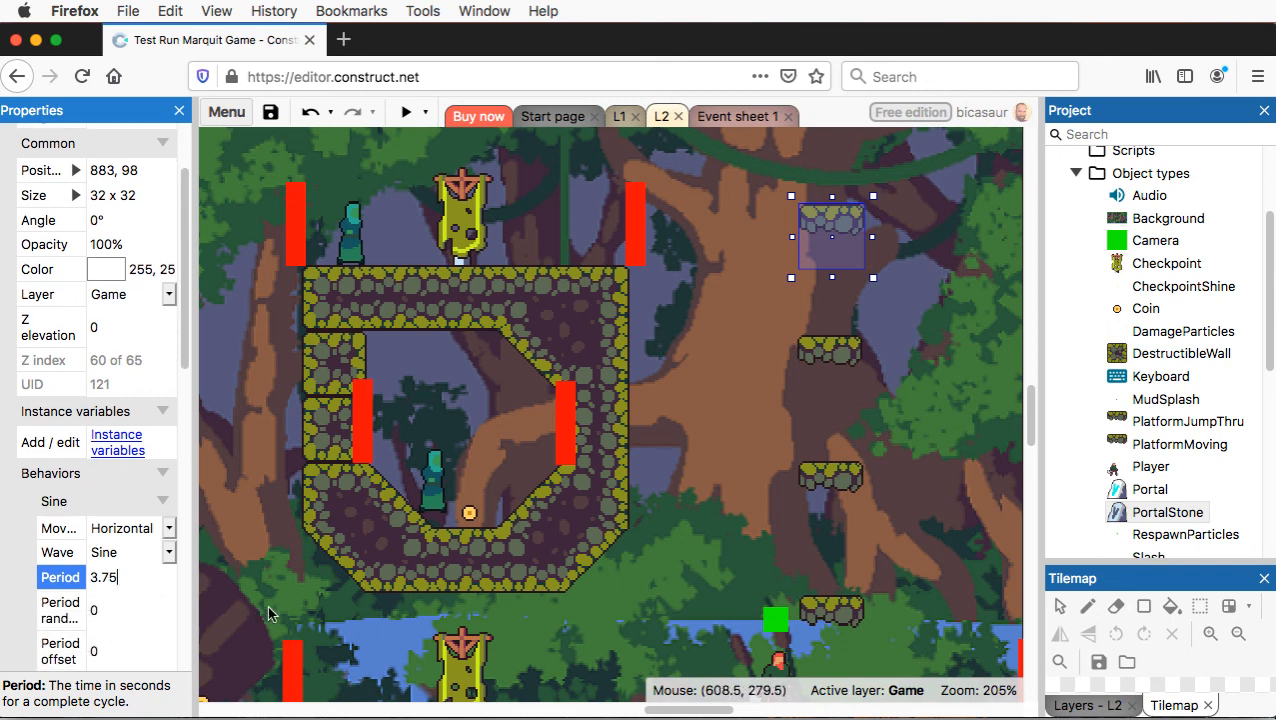
click(490, 562)
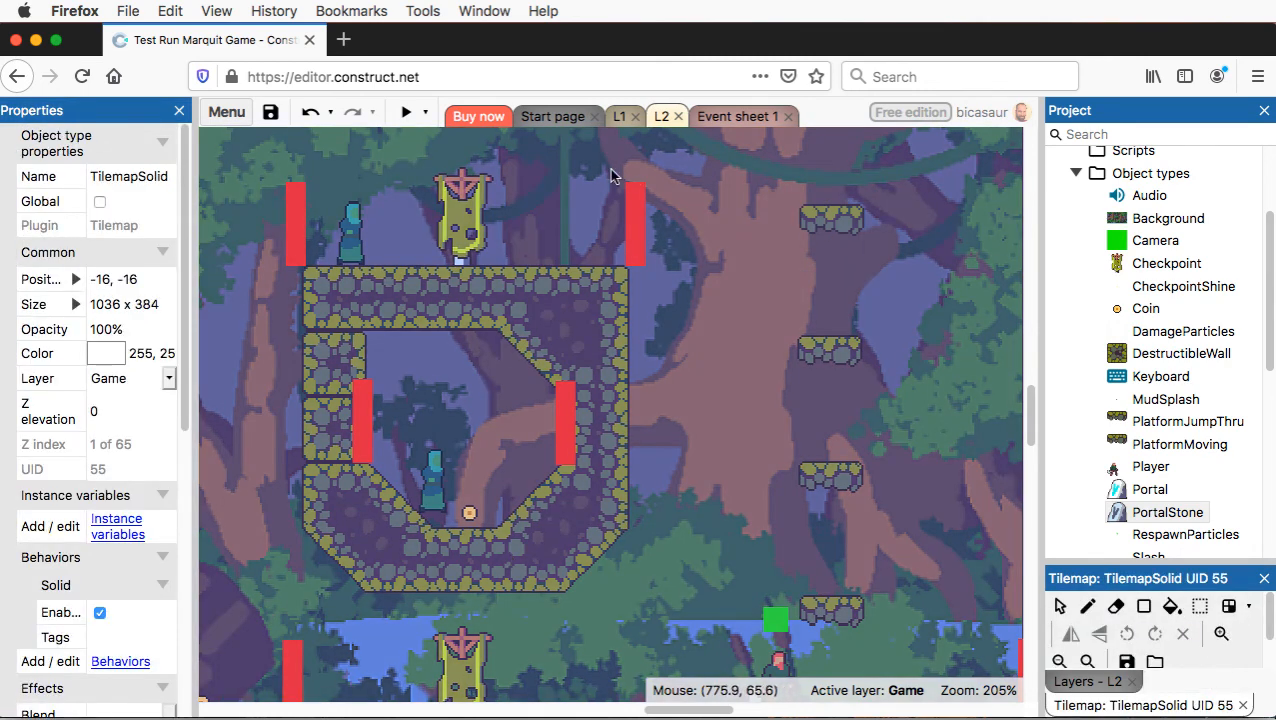
- Preview the level, jump the player up the stacked moving platforms to test their timing, and close the preview
click(406, 114)
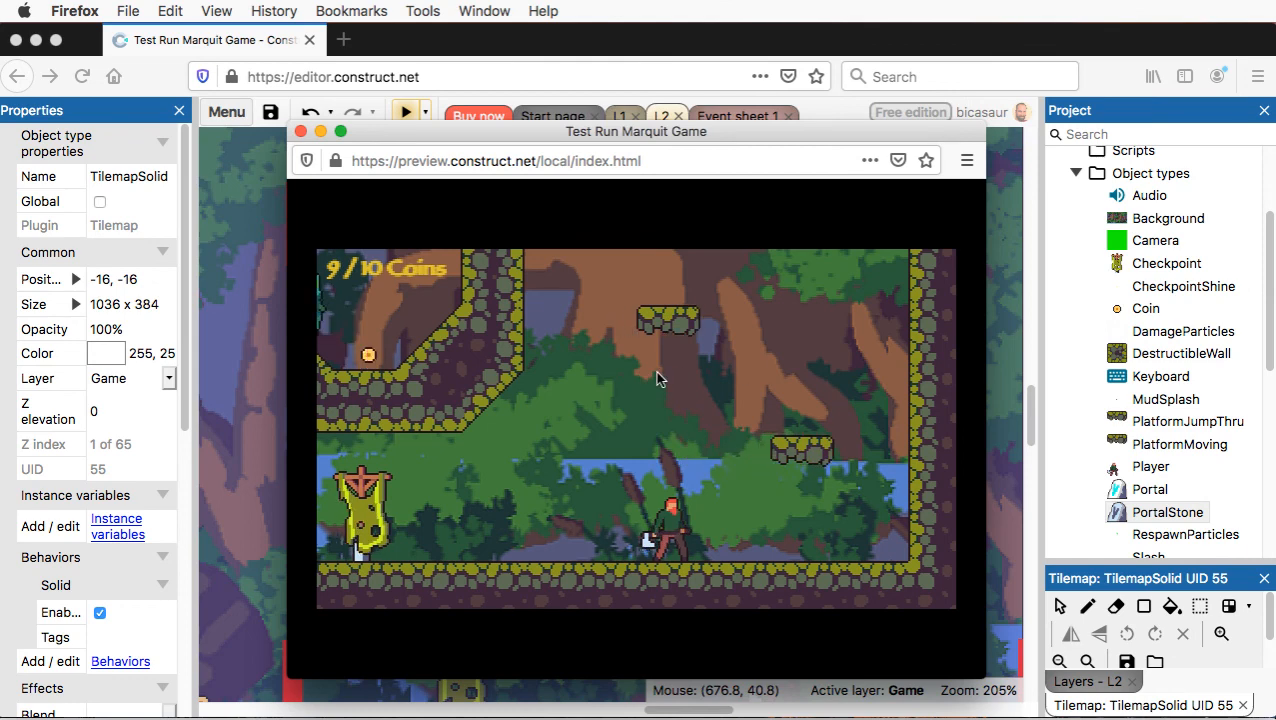
key(Up)
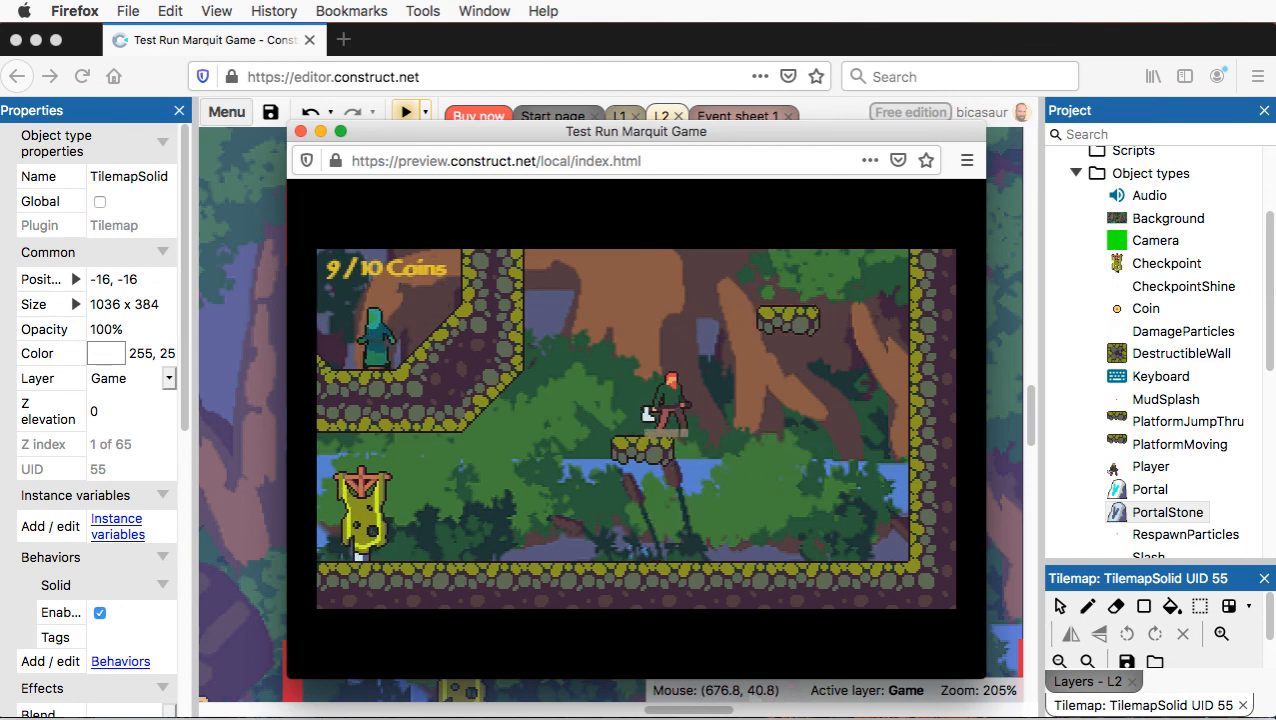
key(Up)
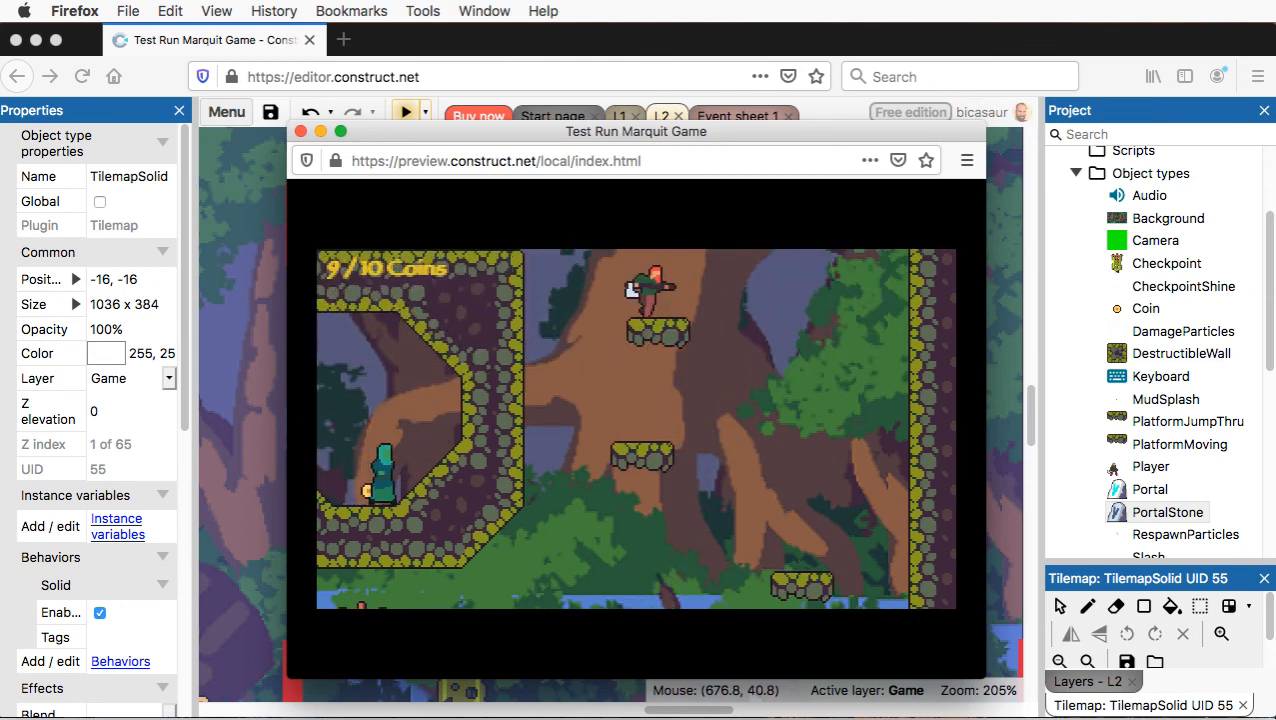
key(Up)
key(Left)
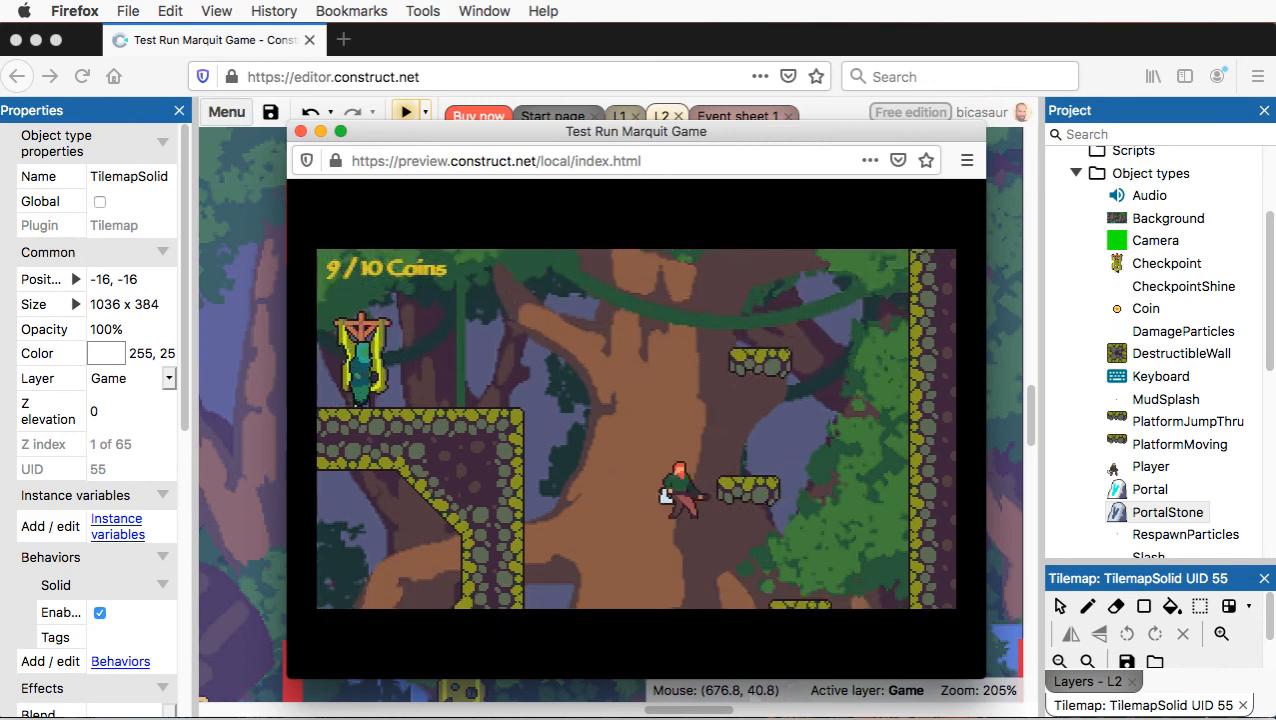
key(Right)
key(Left)
key(Left)
key(Right)
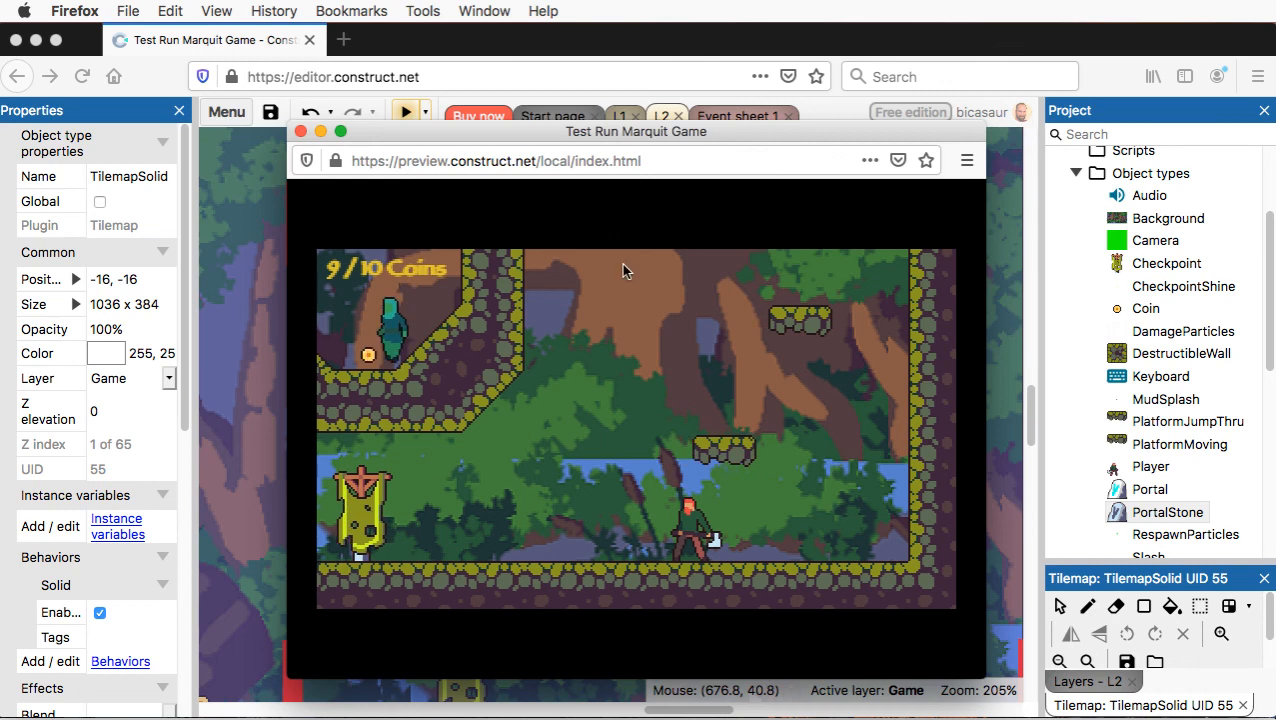
click(301, 131)
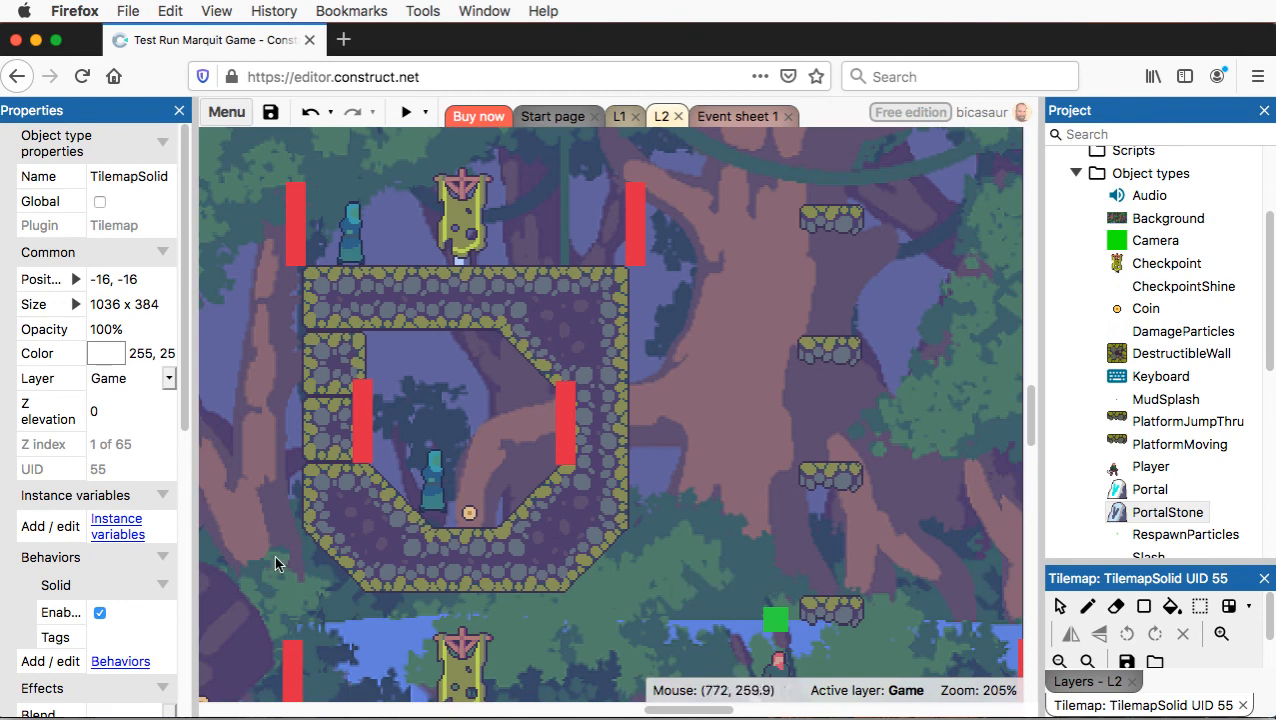
- Set the Sine magnitude of the lowest moving platform to 60 and check its travel in a preview
click(832, 622)
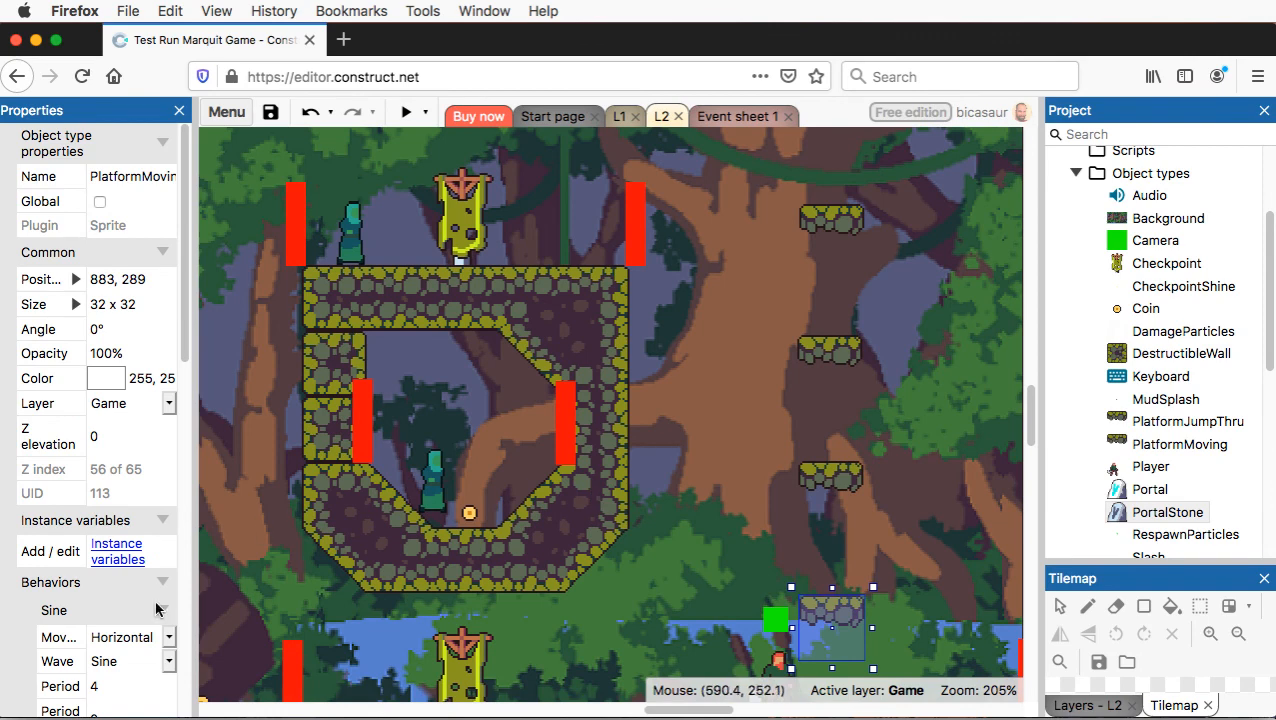
scroll(155, 608, down, 5)
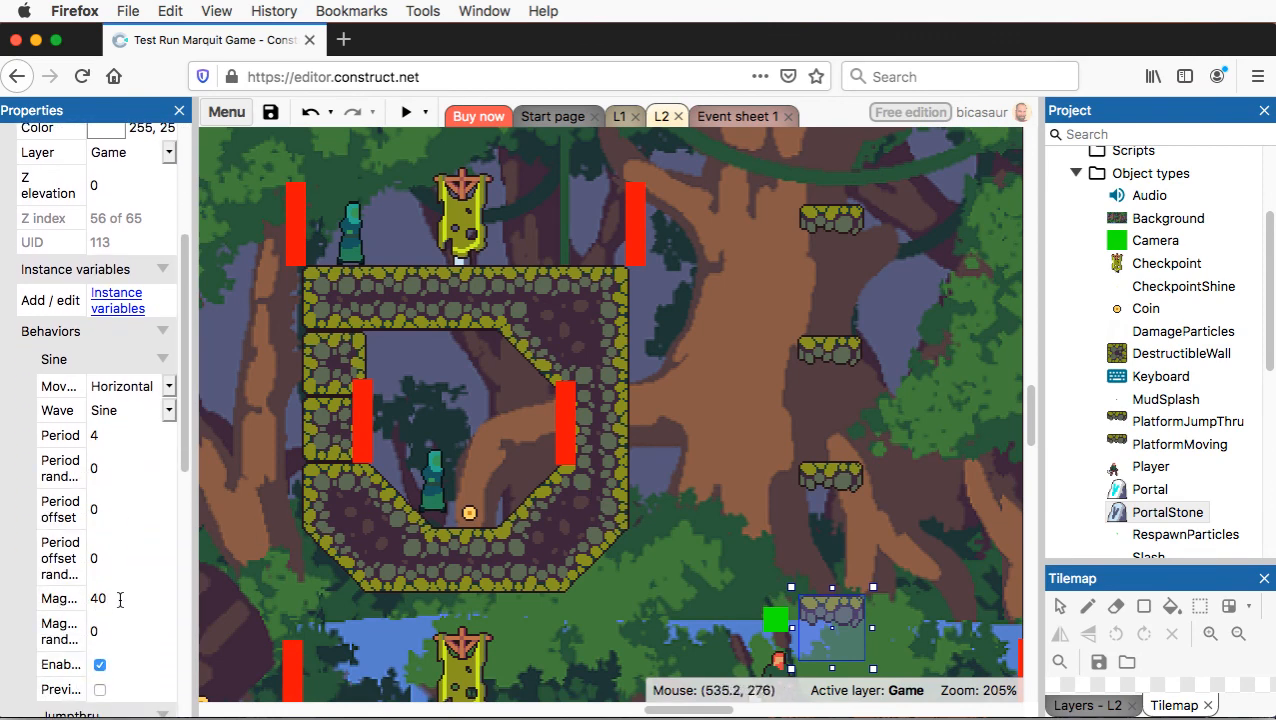
click(120, 599)
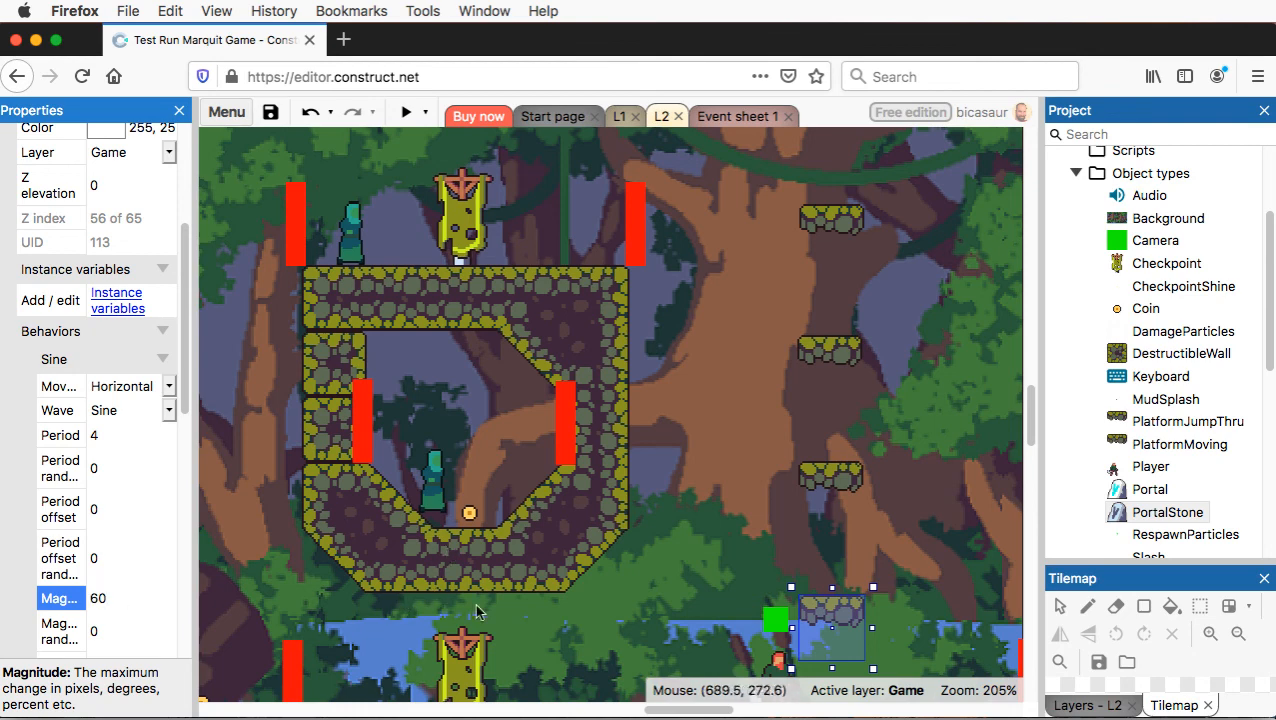
click(642, 604)
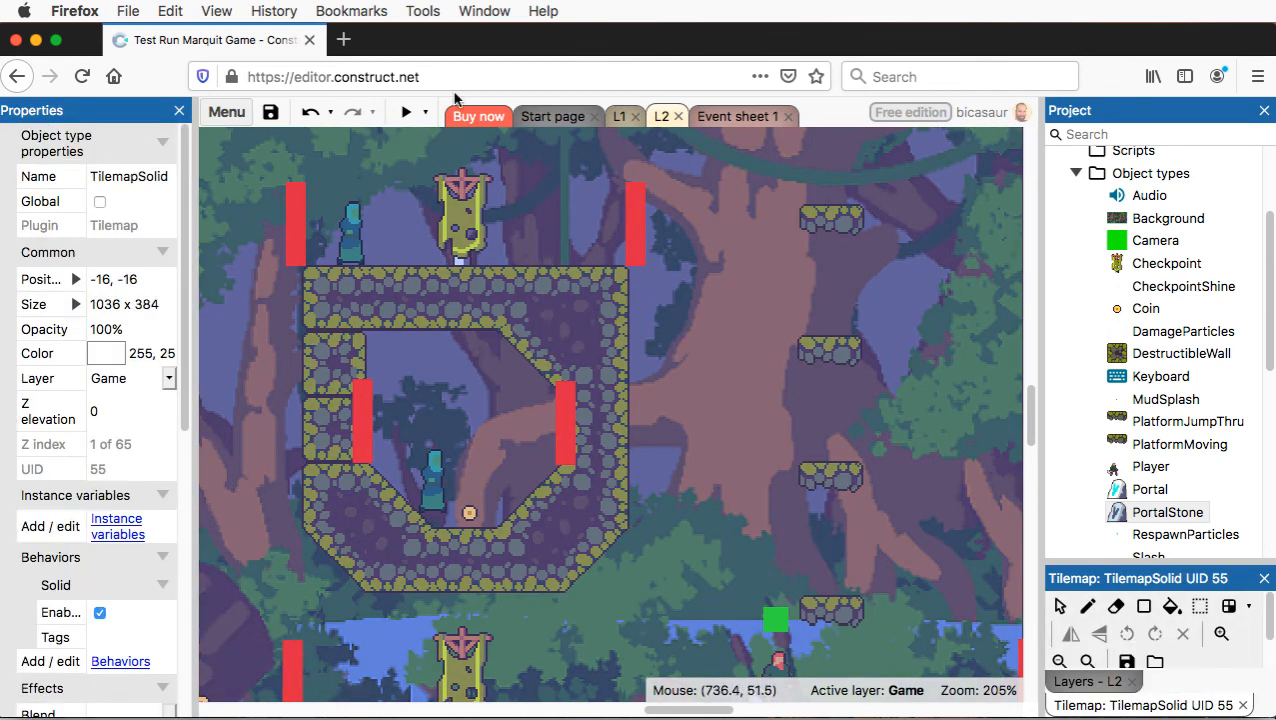
click(406, 113)
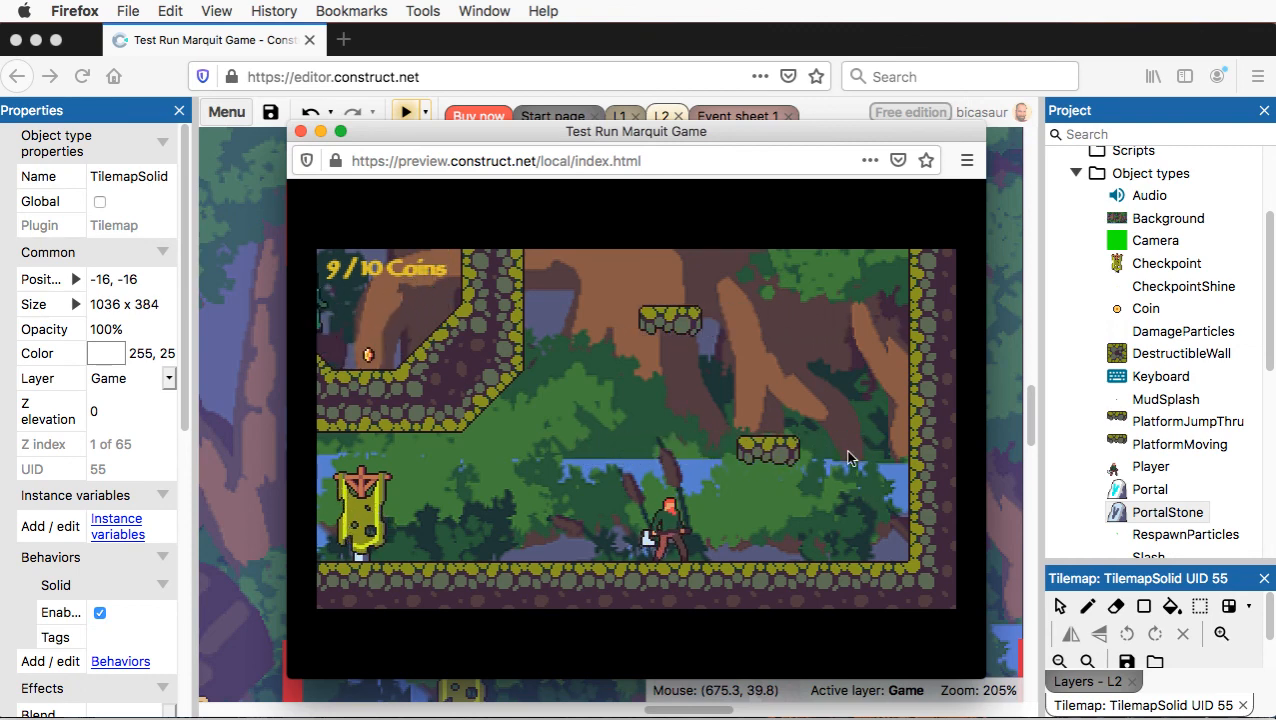
click(301, 131)
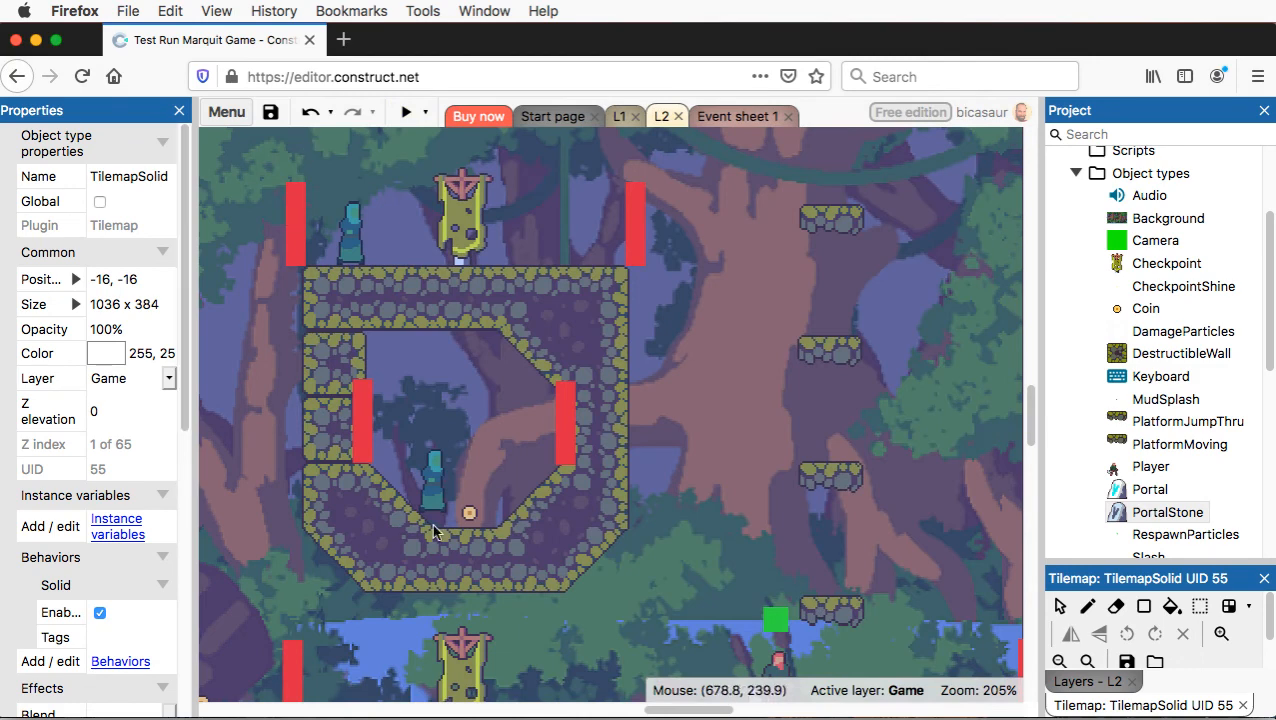
- Set the Sine magnitude of the lowest moving platform to 75 and check its wider travel in a preview
click(843, 622)
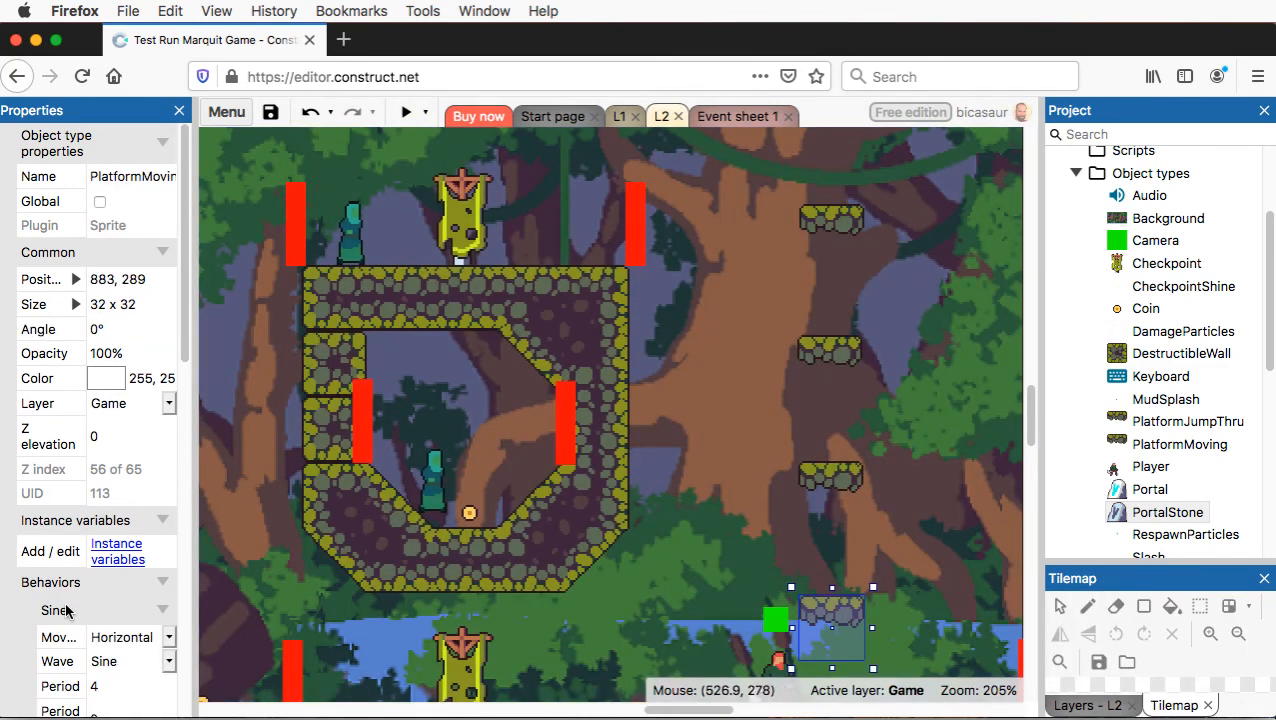
scroll(110, 594, down, 5)
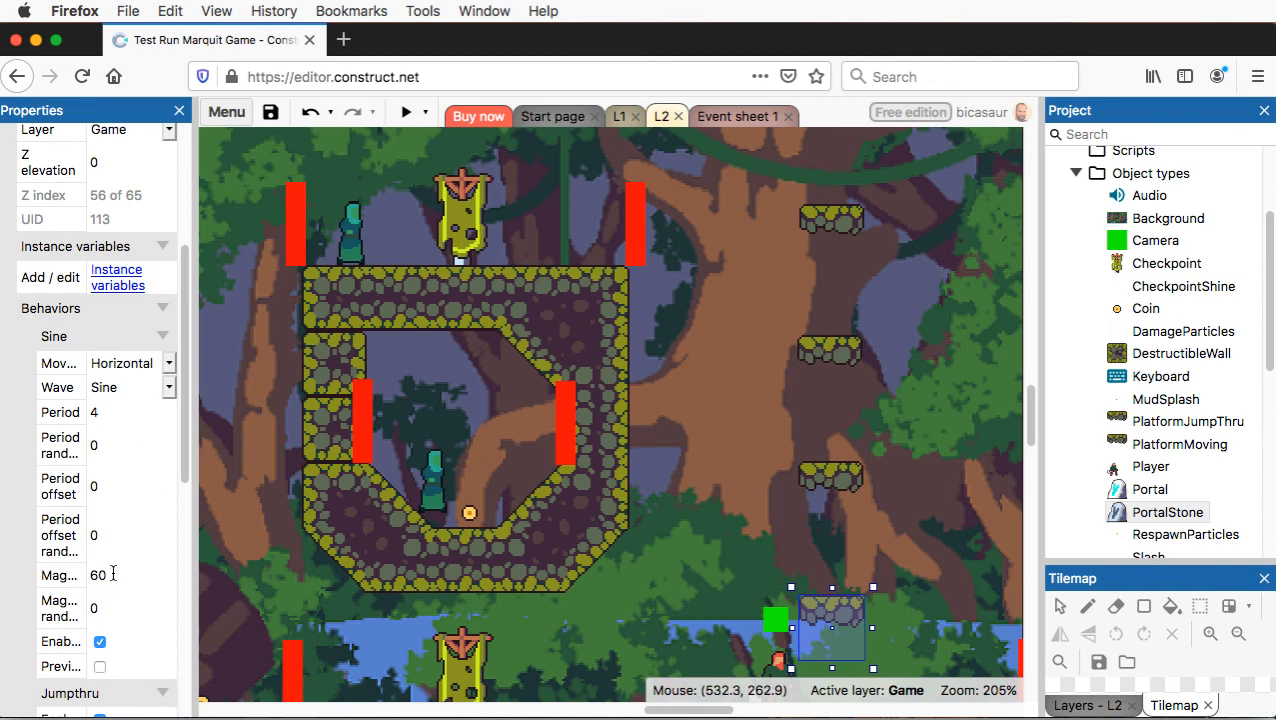
click(113, 573)
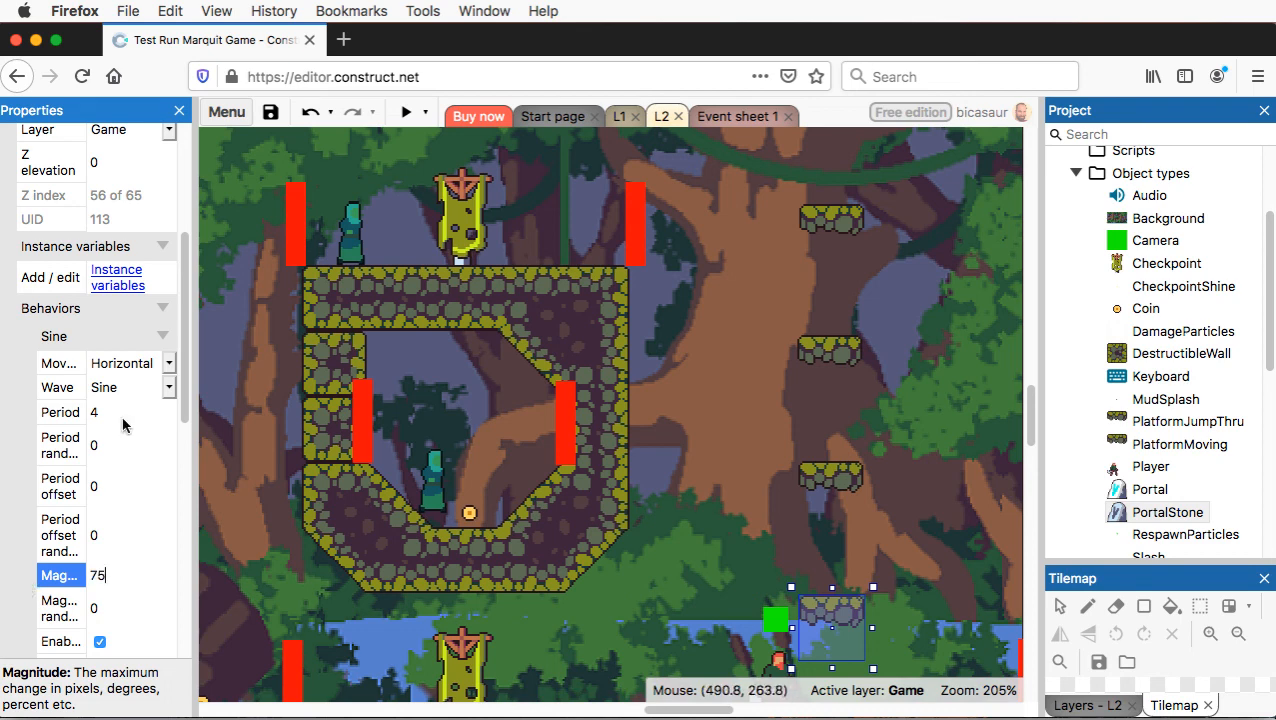
click(16, 615)
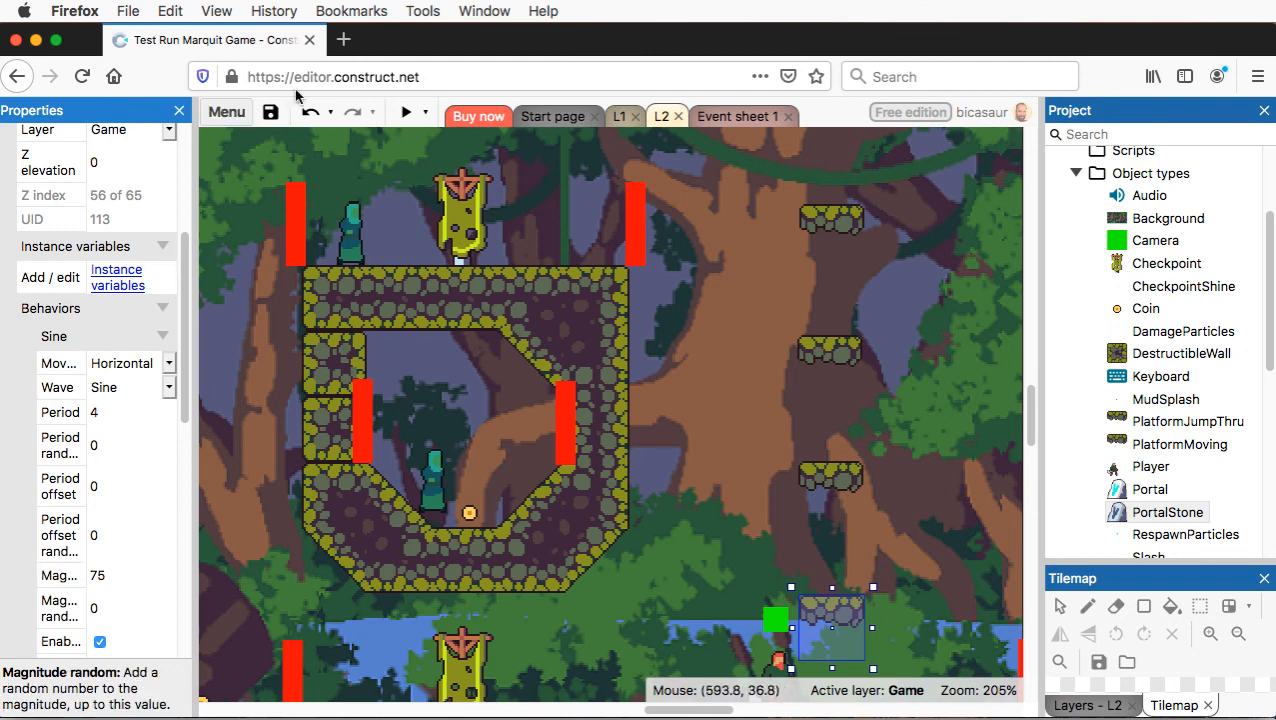
click(407, 113)
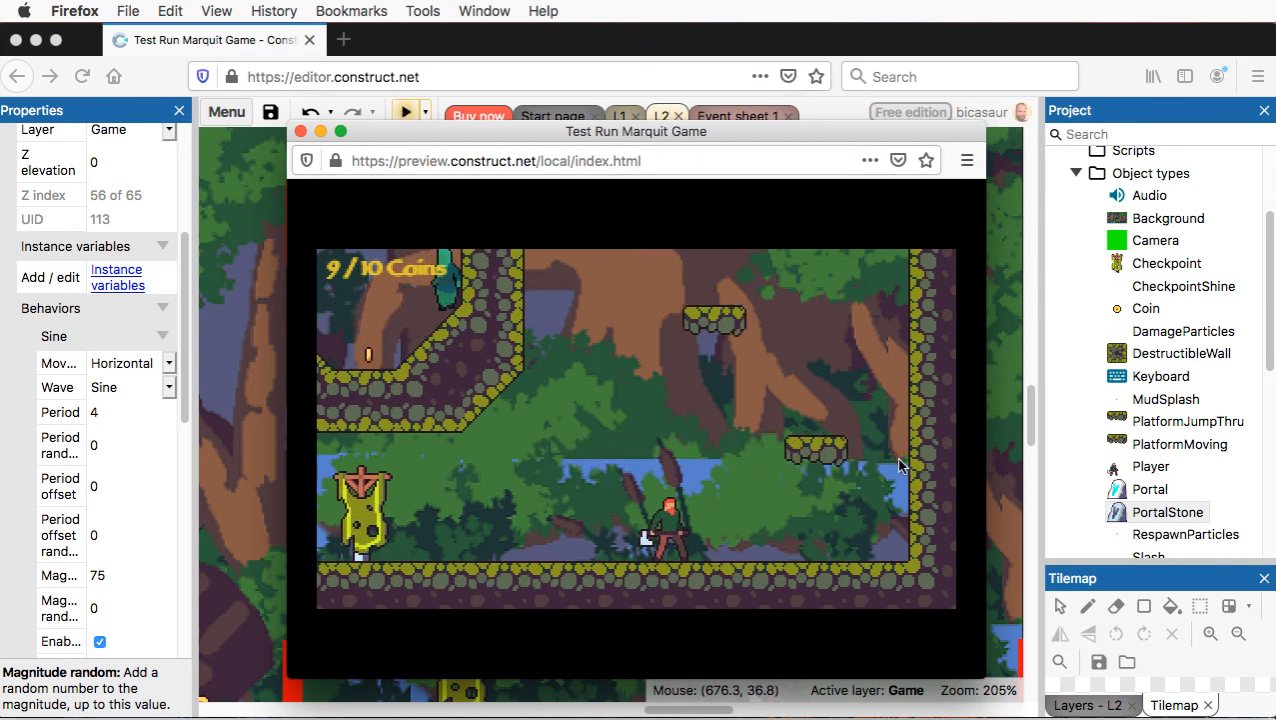
click(300, 131)
- Set the Sine magnitude of the second moving platform from the bottom to 75
click(830, 486)
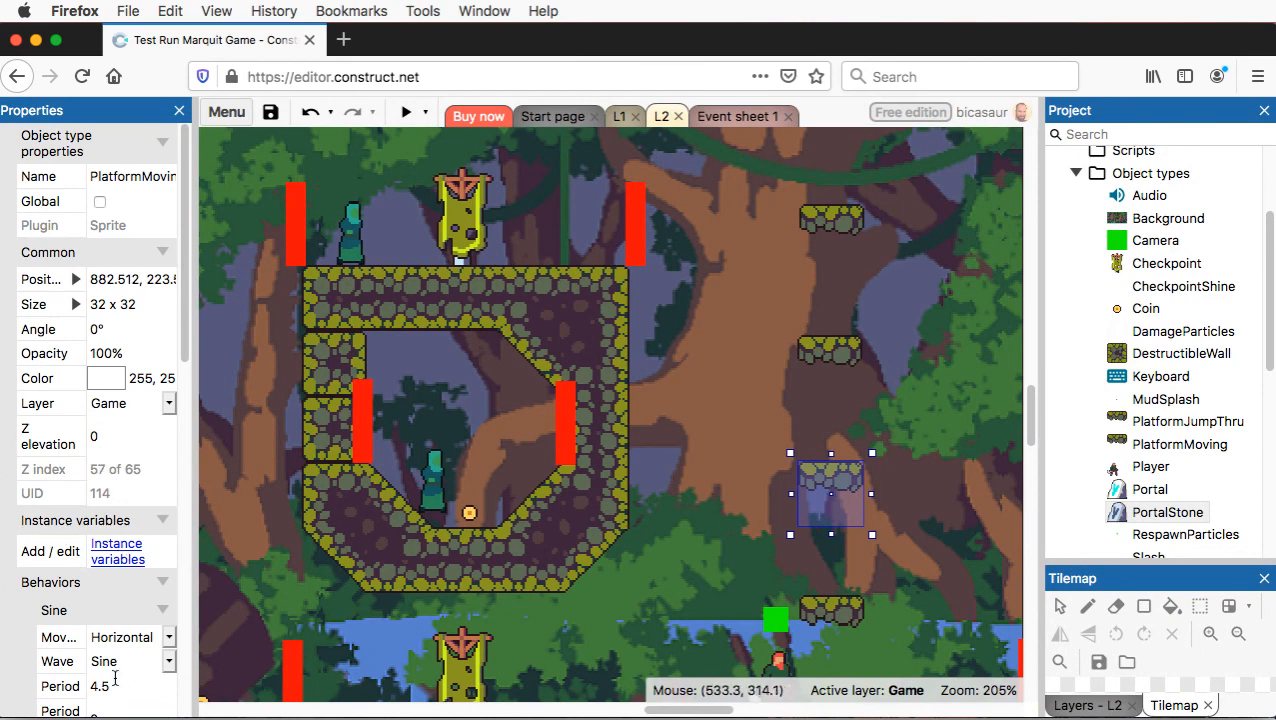
scroll(115, 678, down, 5)
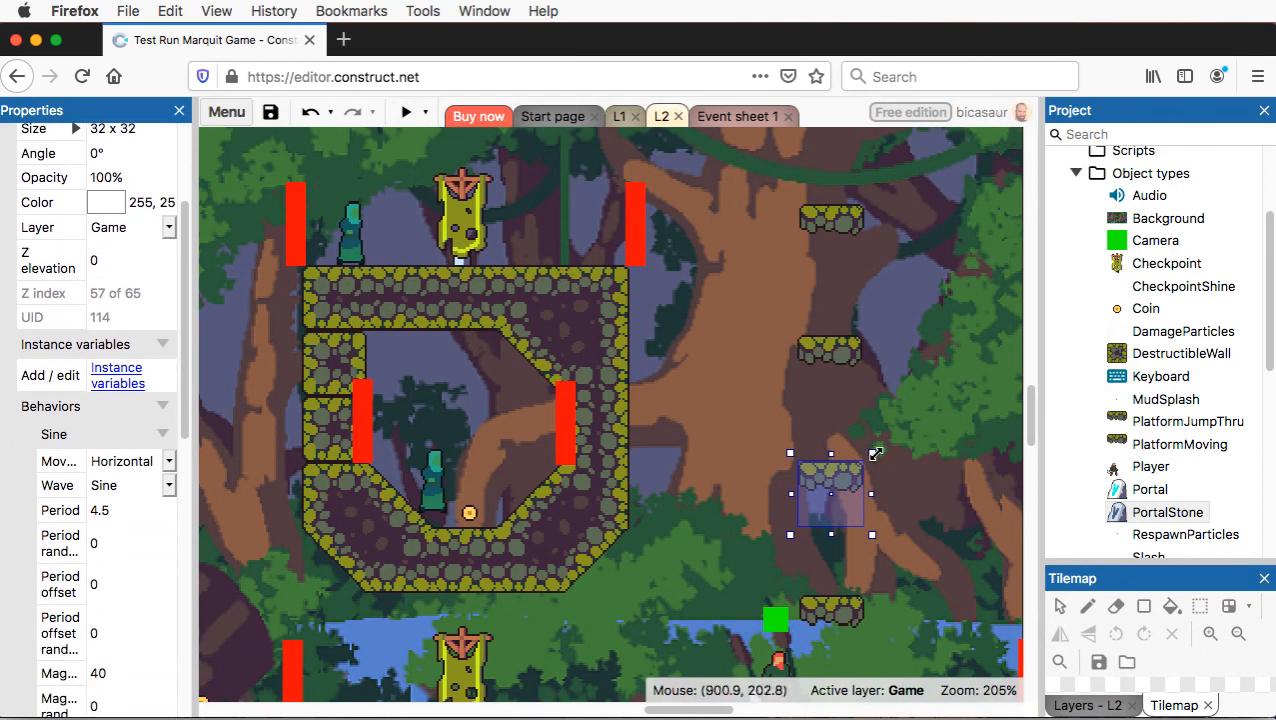
click(118, 673)
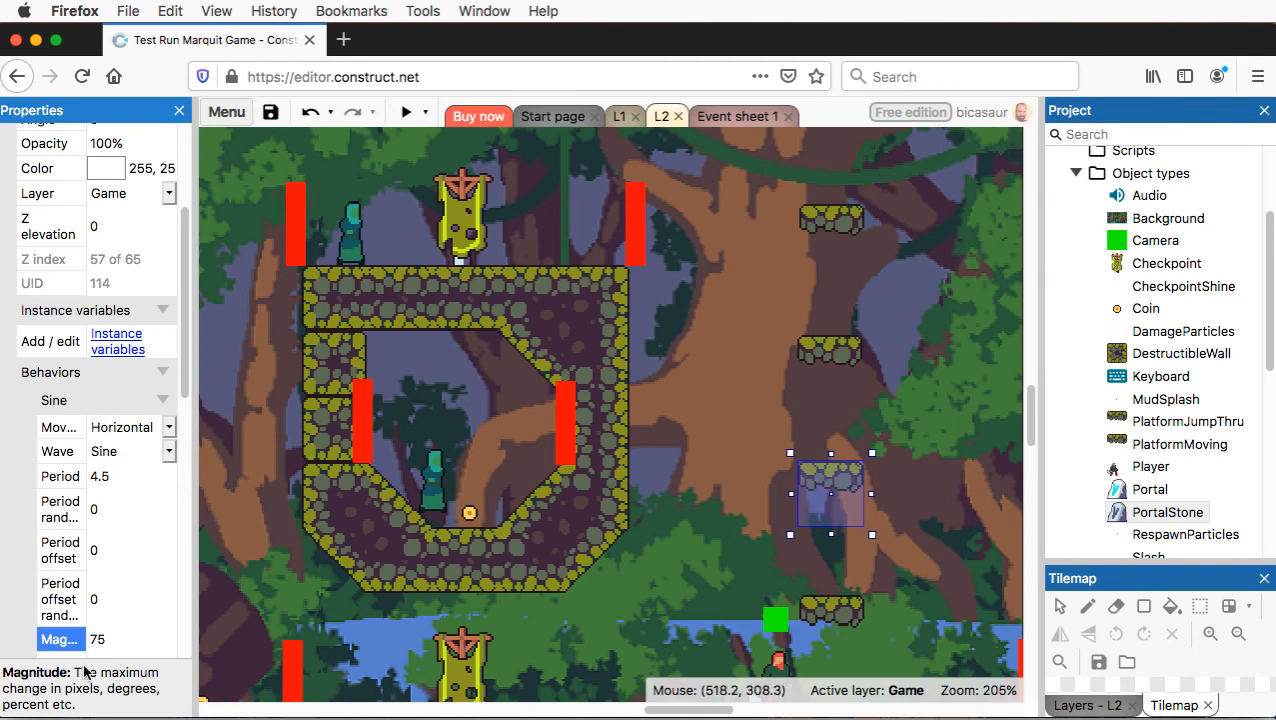
key(Return)
- Set the Sine magnitude of the third moving platform from the bottom to 75
click(846, 357)
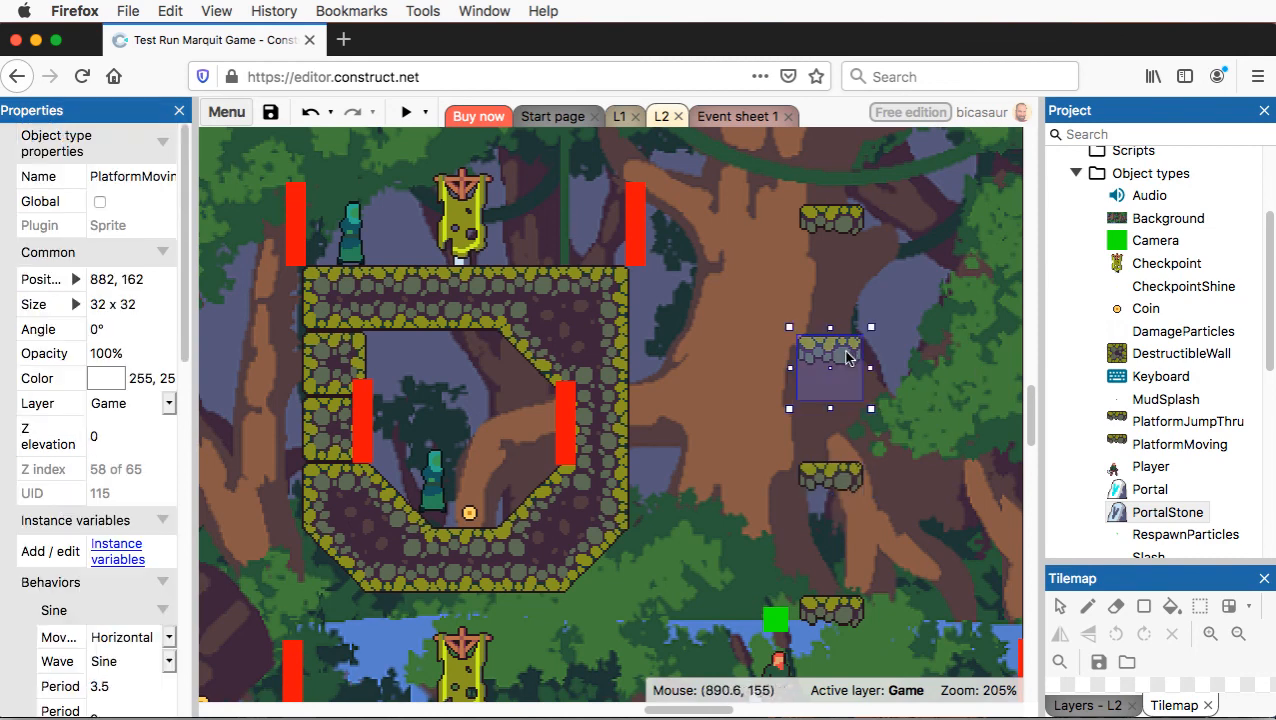
scroll(110, 676, down, 5)
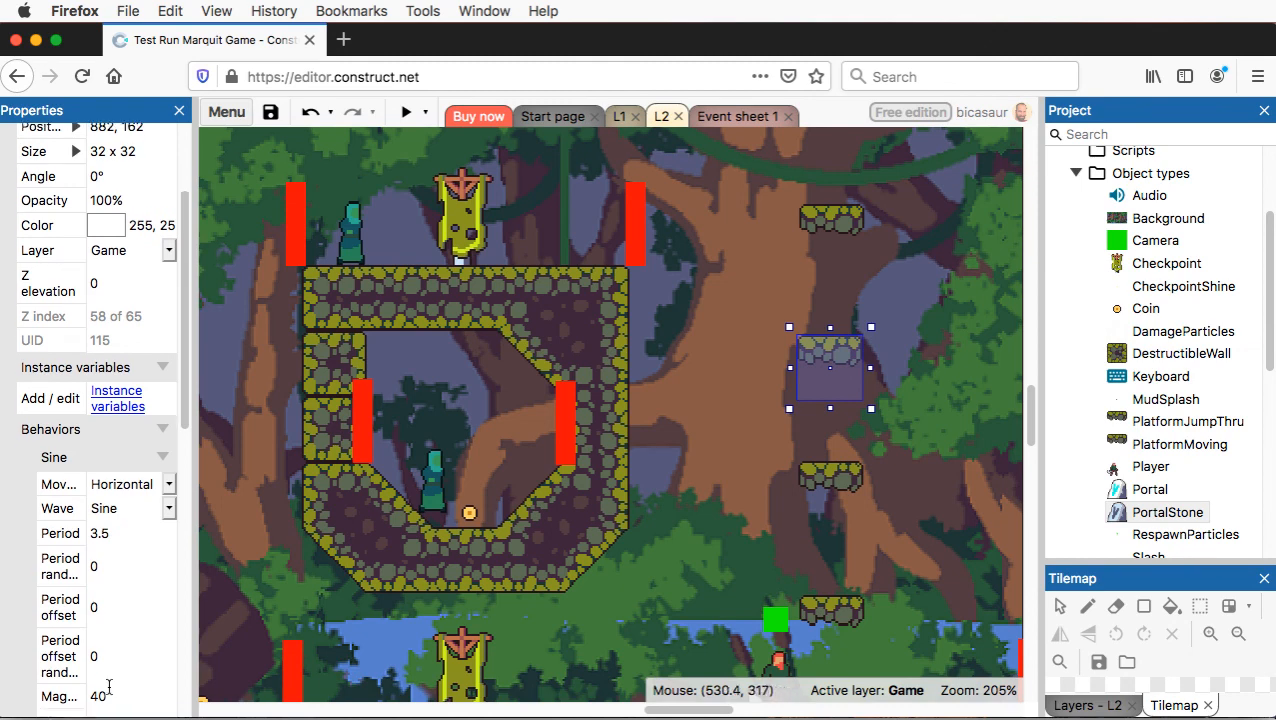
click(117, 673)
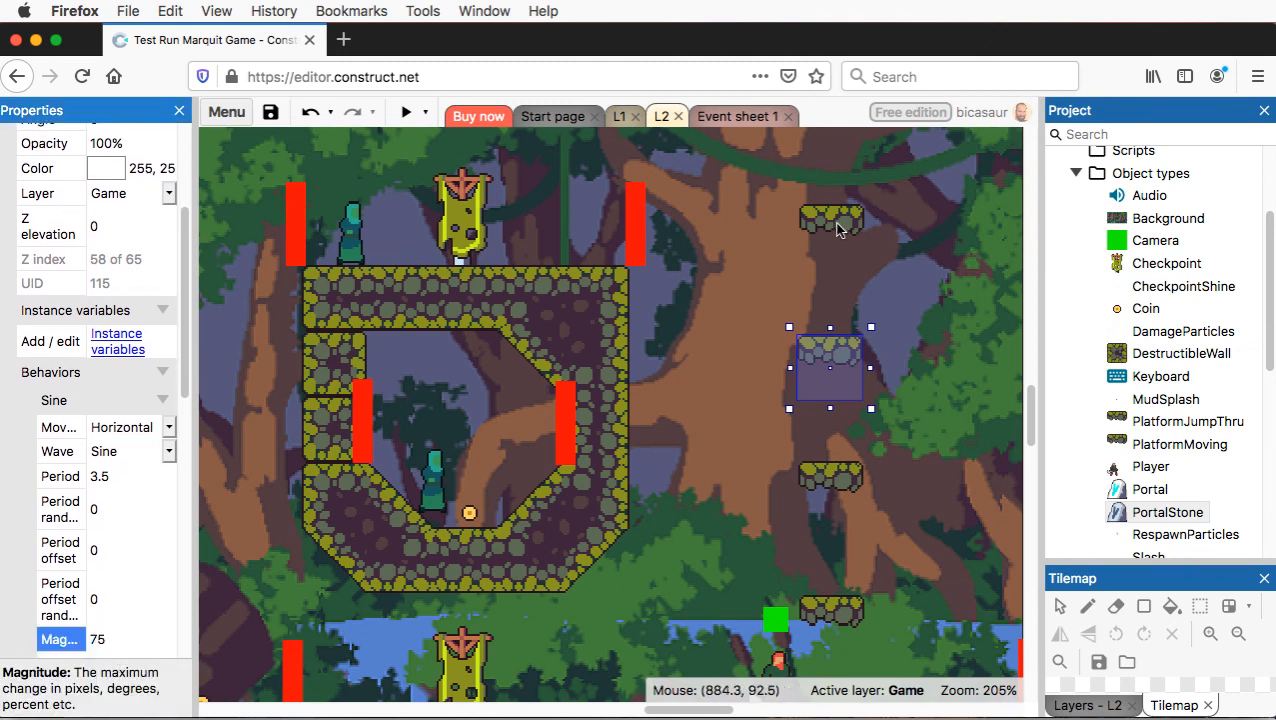
- Set the Sine magnitude of the topmost moving platform to 75
click(838, 229)
scroll(110, 660, down, 5)
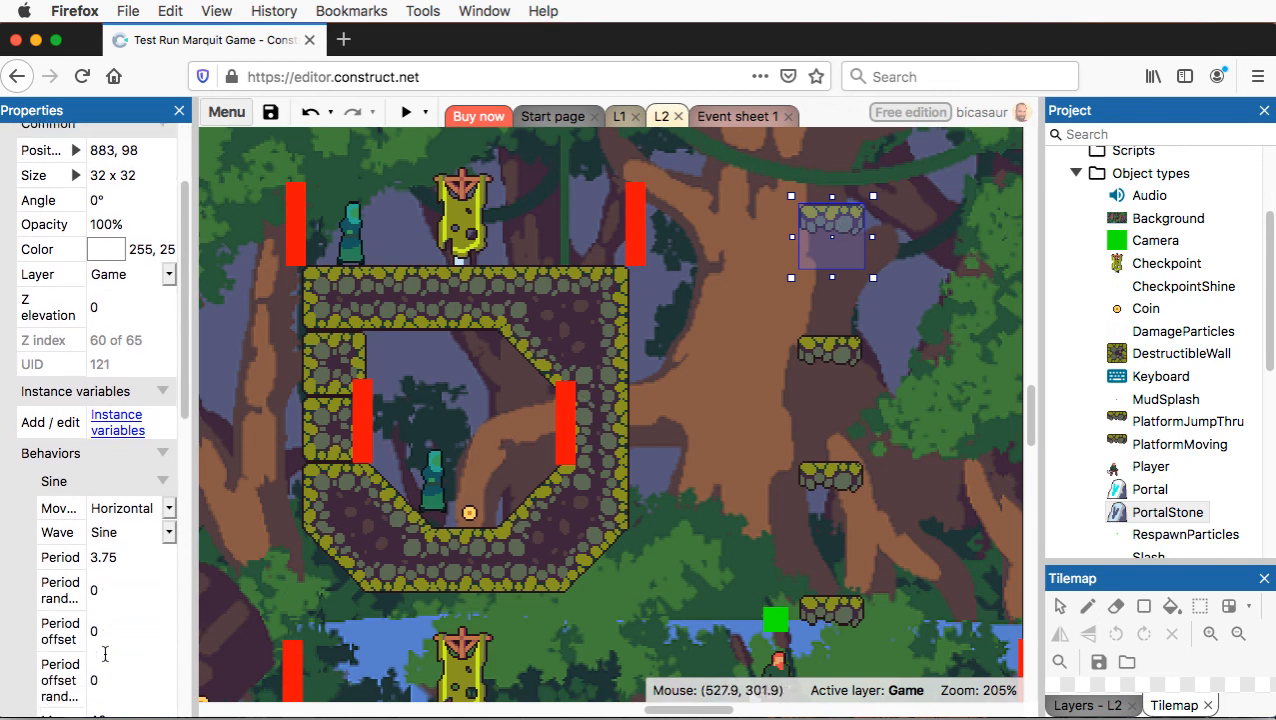
click(119, 648)
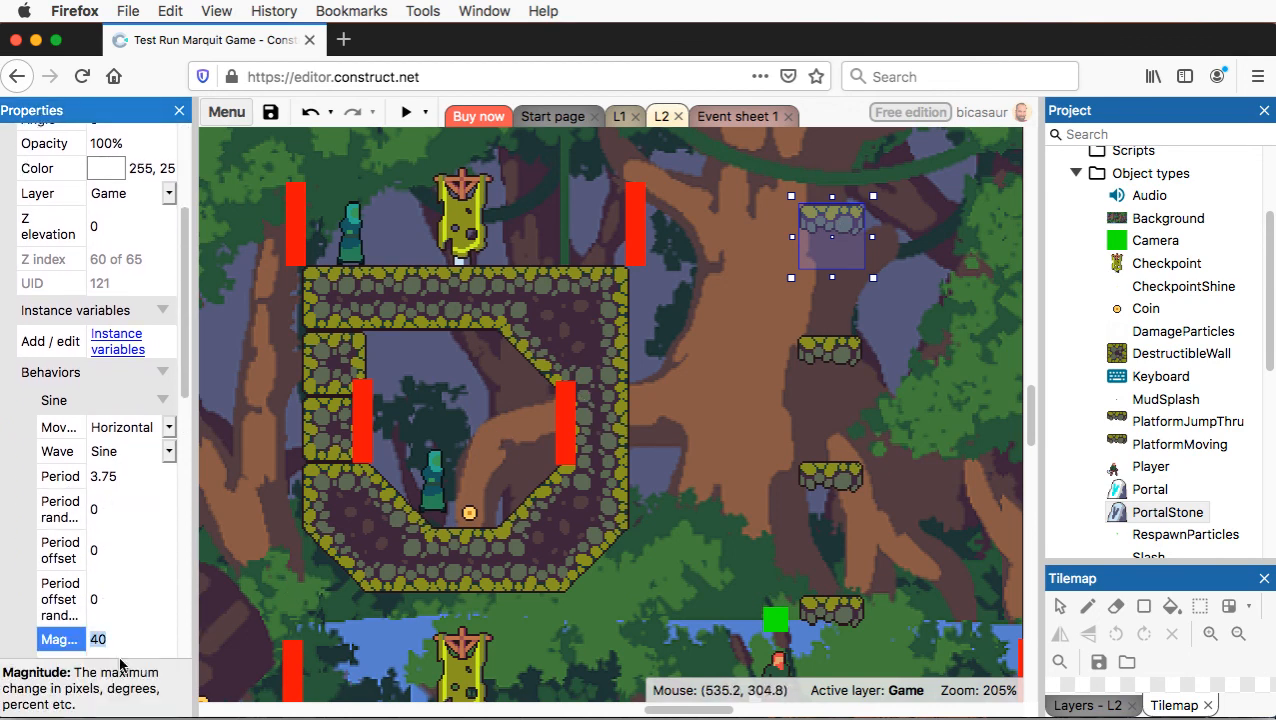
text(75)
key(Return)
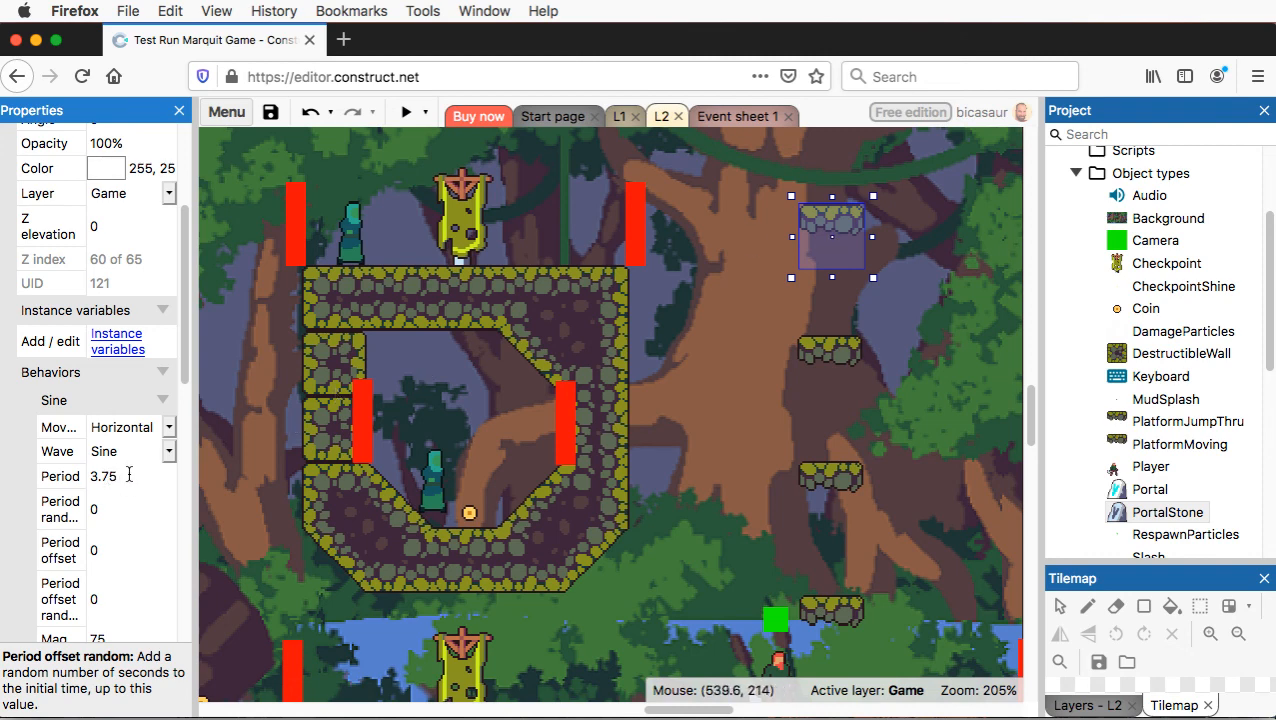
- Run a preview of L2 and test climbing the stacked moving platforms from the ground with their wider travel
click(407, 115)
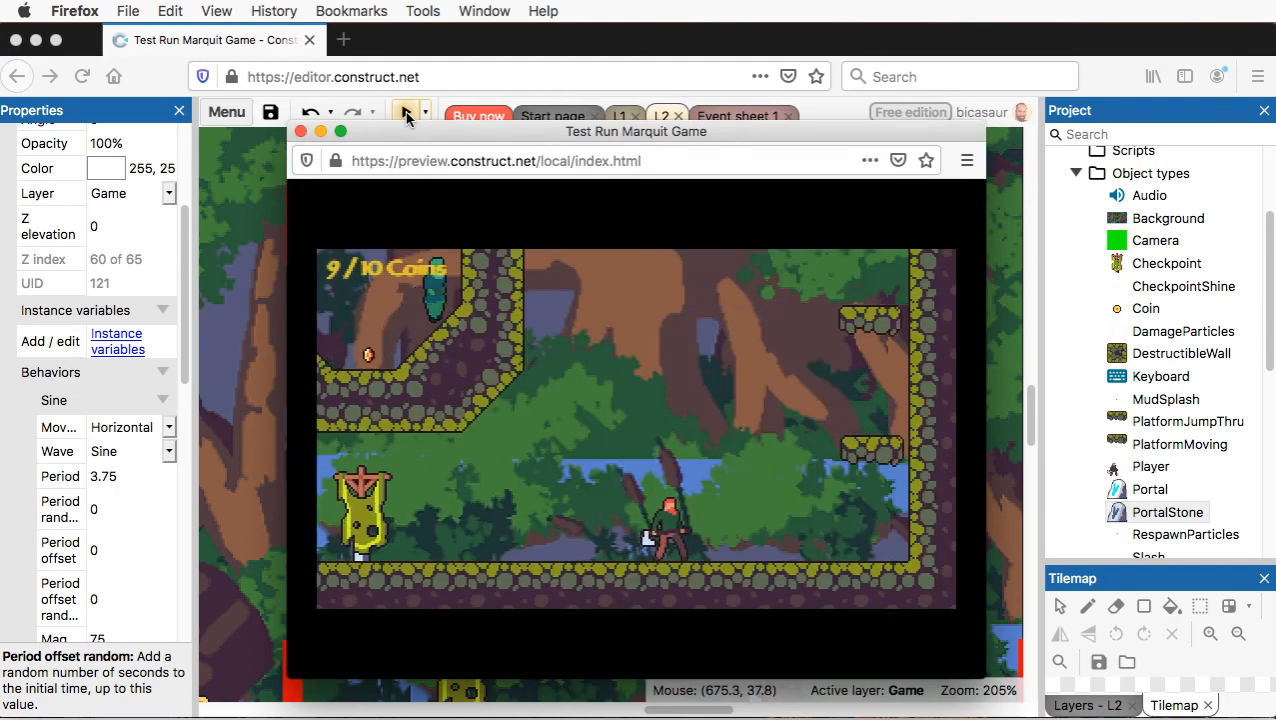
key(Up)
key(Left)
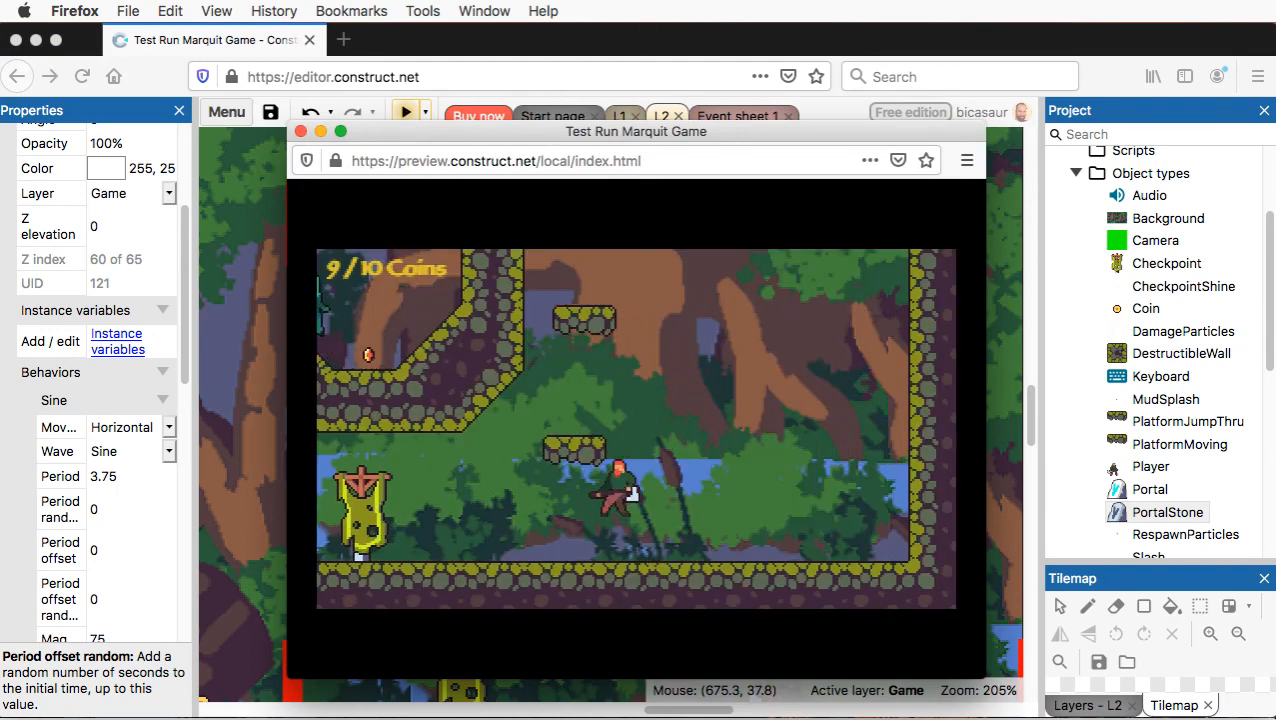
key(Up)
key(Right)
key(Up)
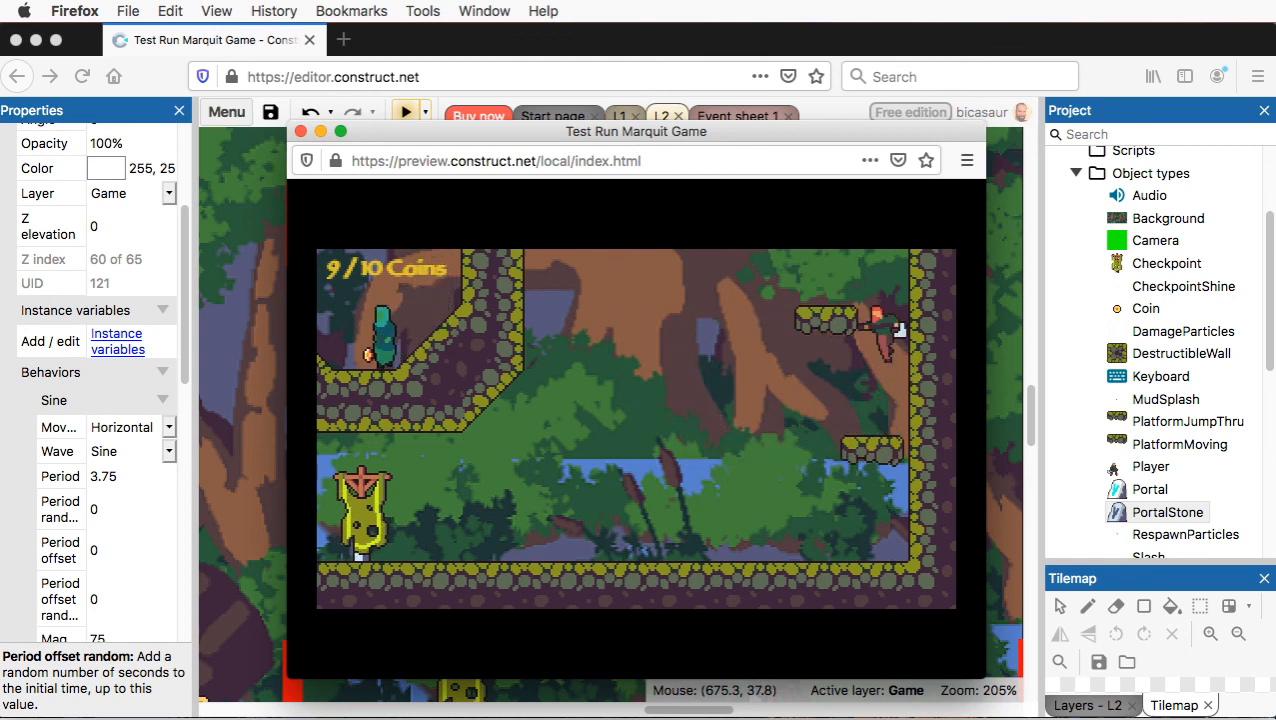
key(Left)
key(Up)
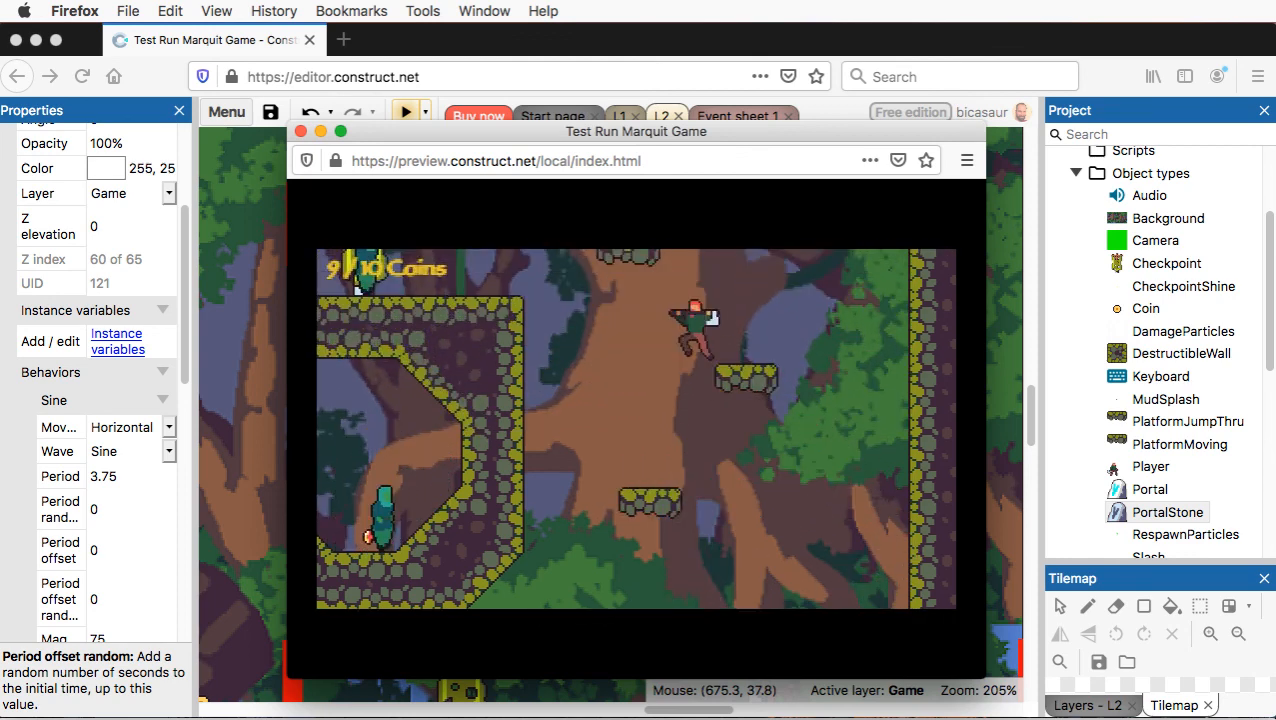
key(Right)
key(Up)
key(Right)
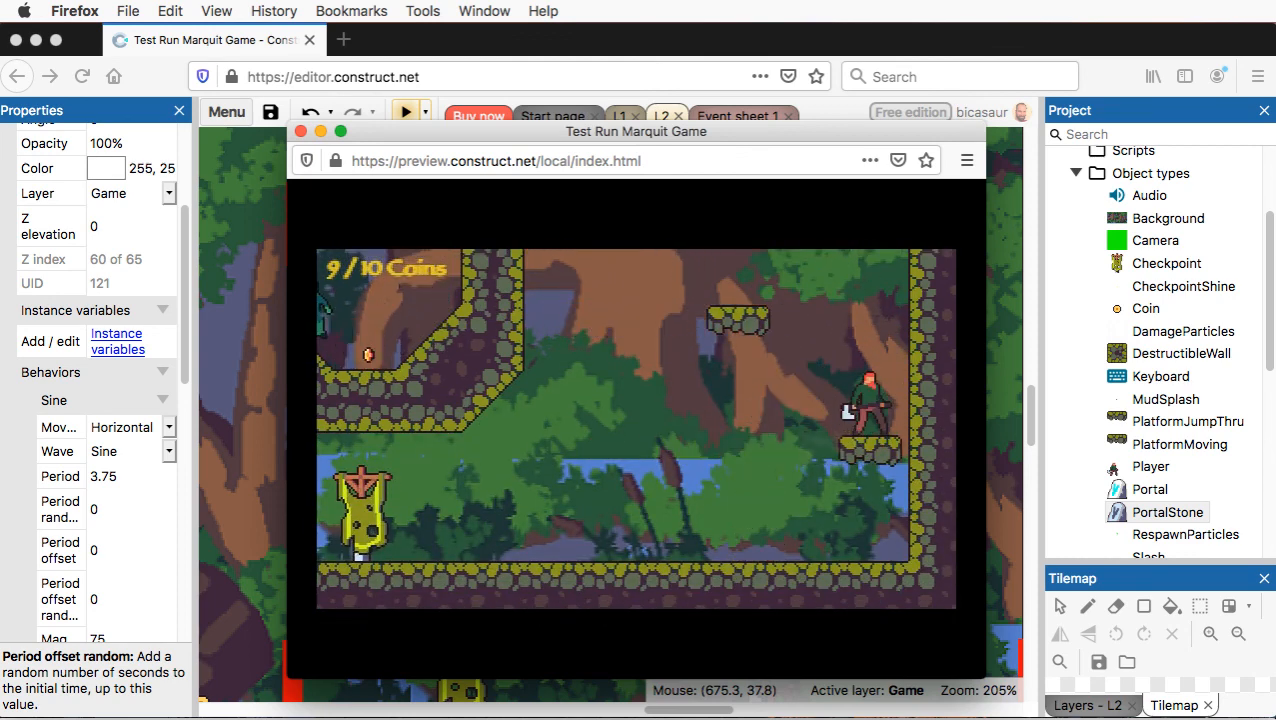
key(Up)
key(Right)
key(Left)
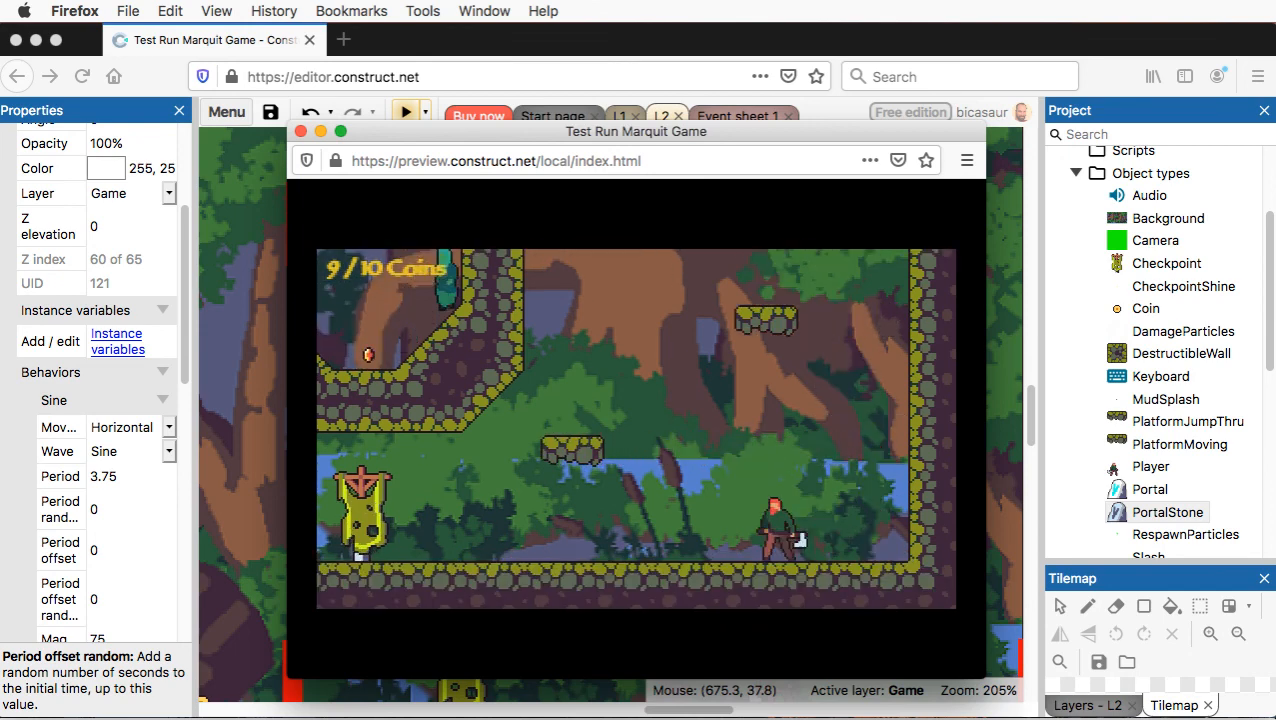
- Retry the climb from the lowest moving platform towards the topmost one several times and close the preview
key(Right)
key(Up)
key(Left)
key(Right)
key(Up)
key(Left)
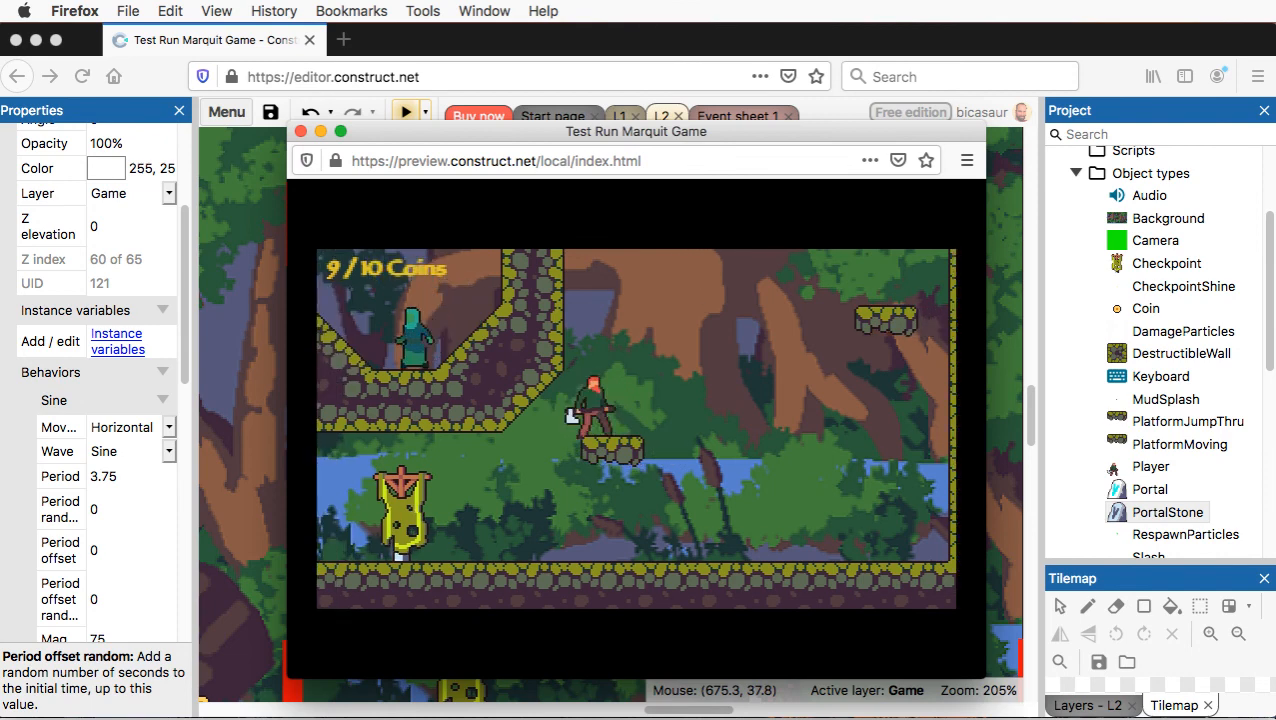
key(Up)
key(Right)
key(Up)
key(Right)
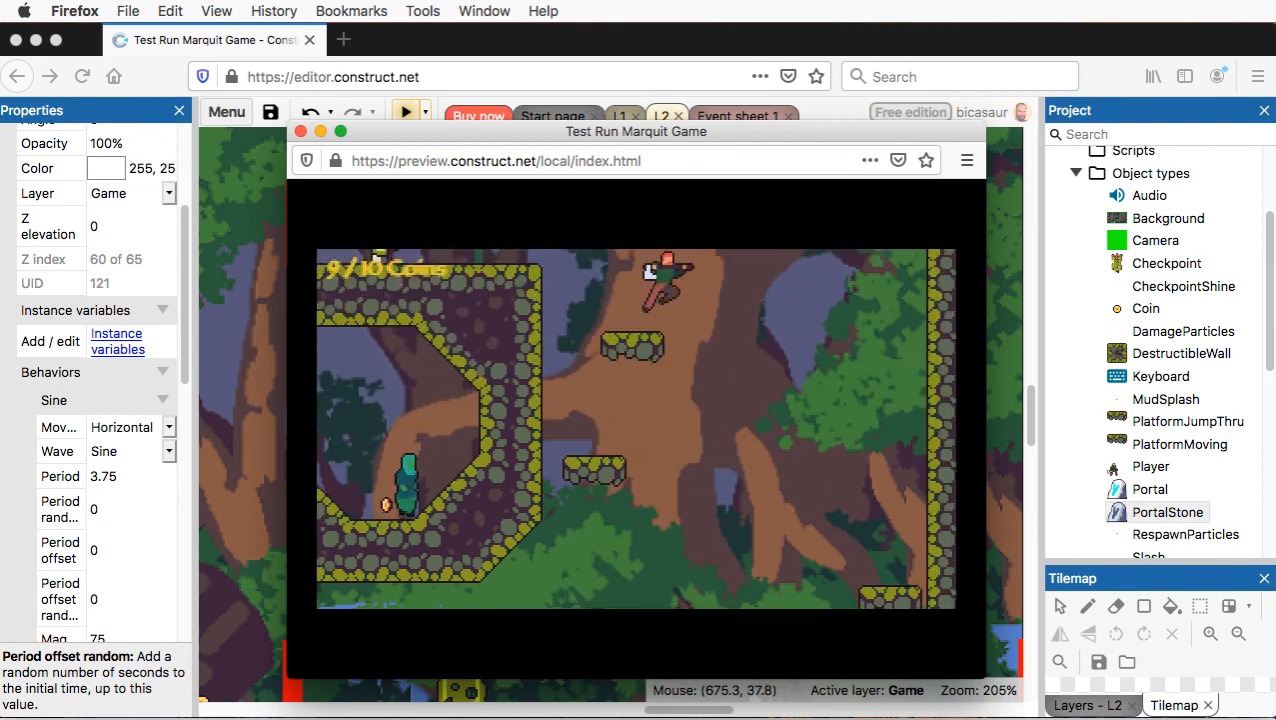
key(Right)
key(Up)
key(Left)
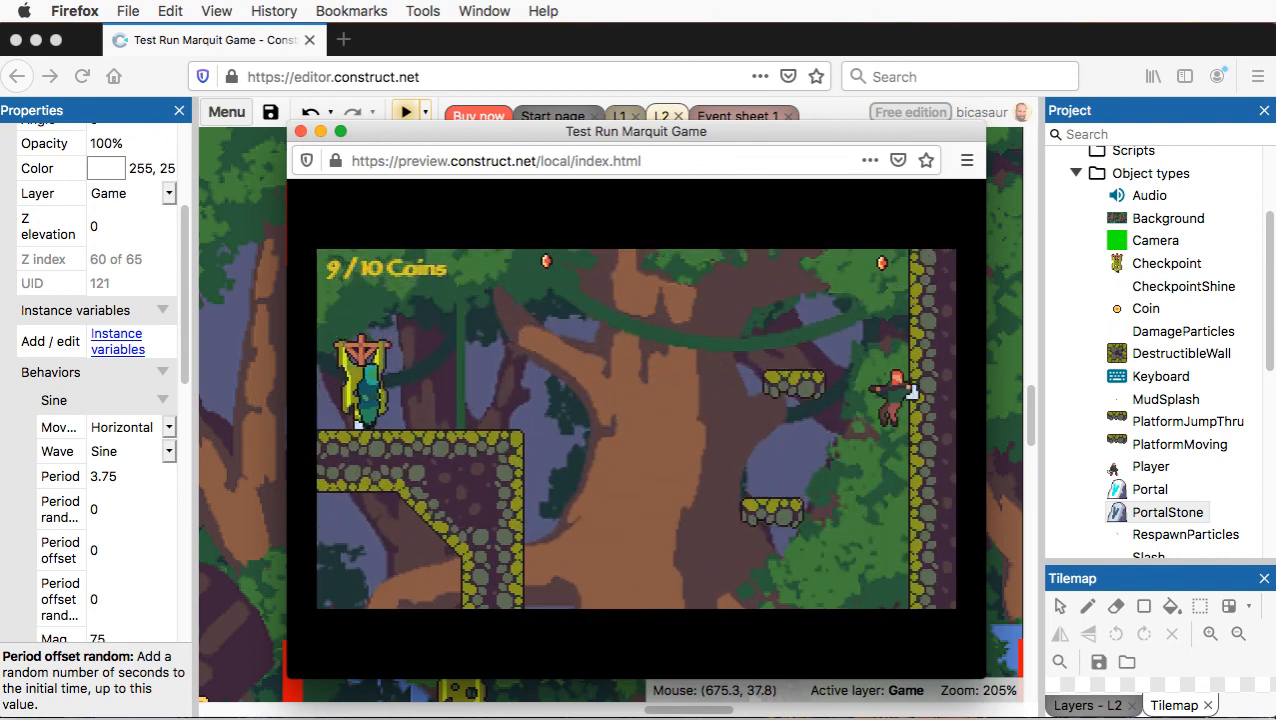
key(Left)
key(Up)
key(Right)
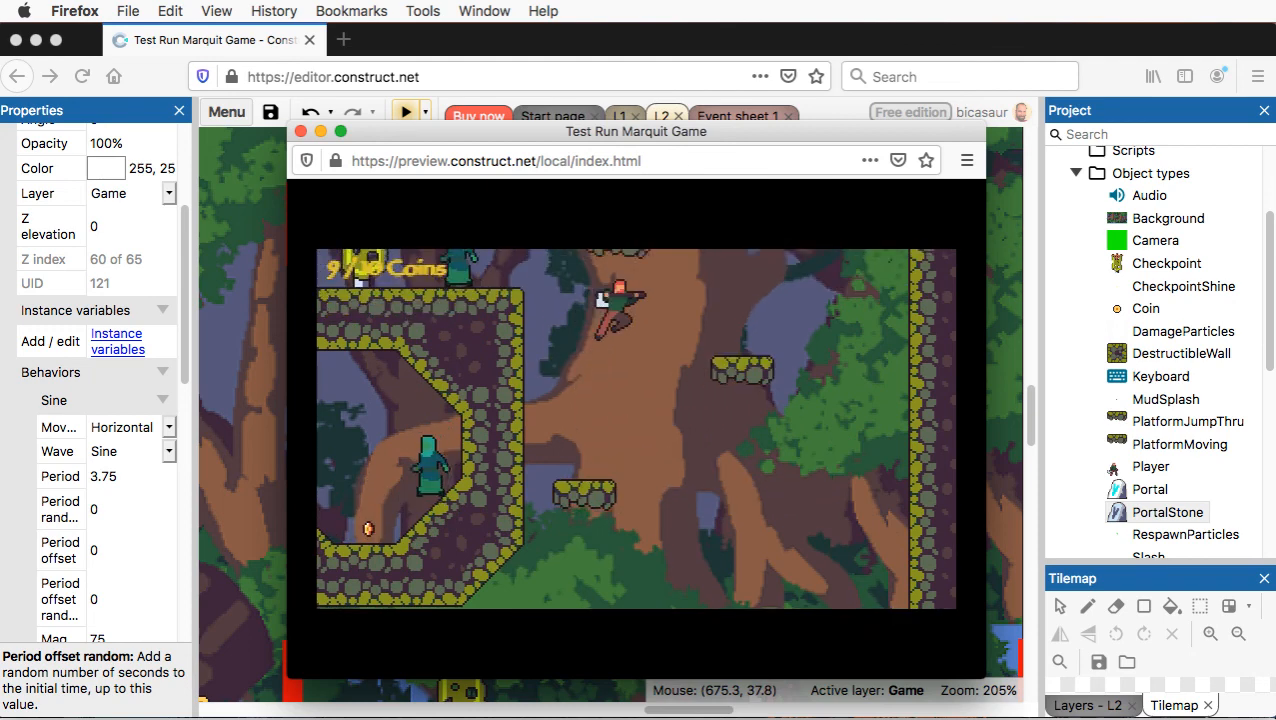
key(Up)
key(Right)
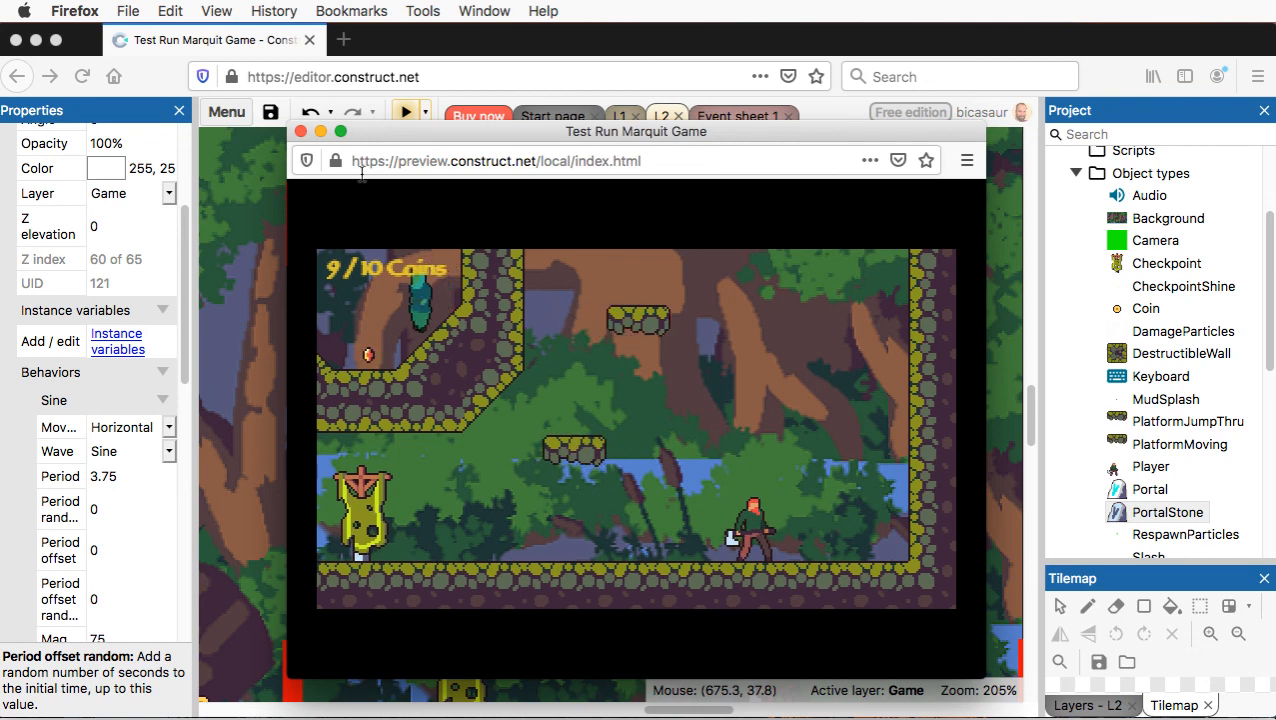
click(300, 131)
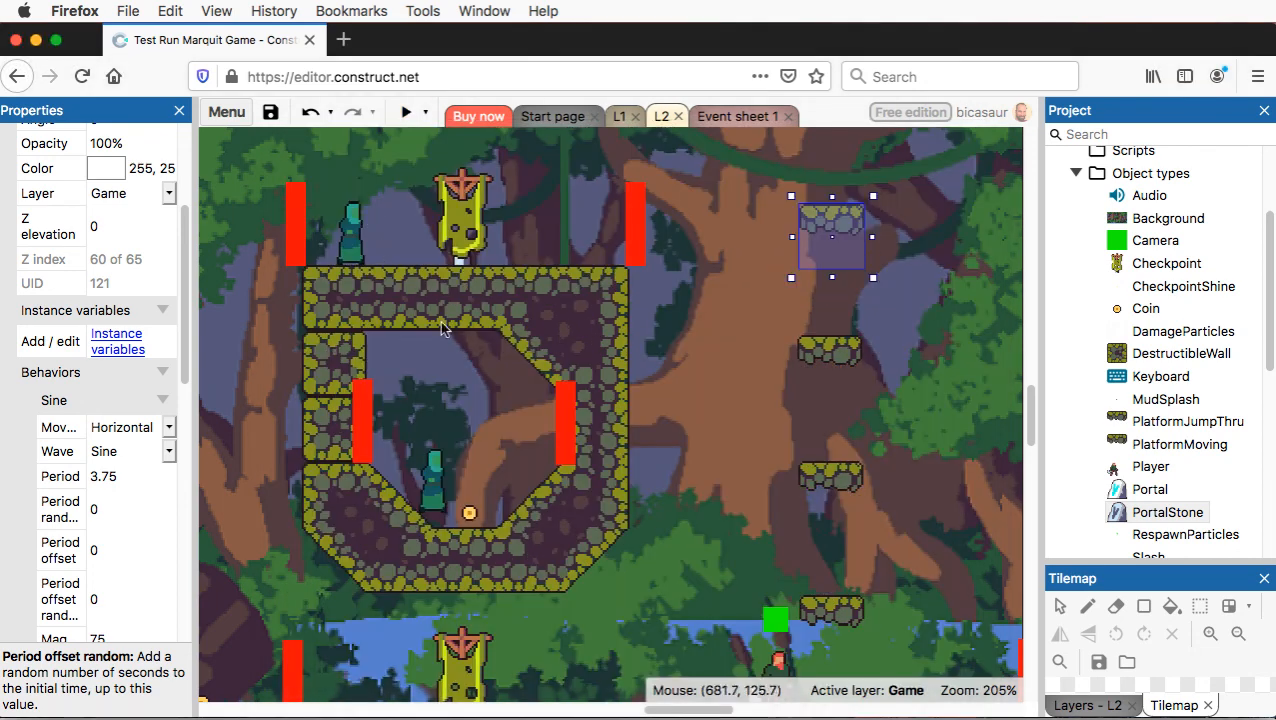
- Examine the platforms, enemies and gaps across the middle section of the L2 layout
scroll(626, 476, up, 5)
scroll(626, 476, left, 2)
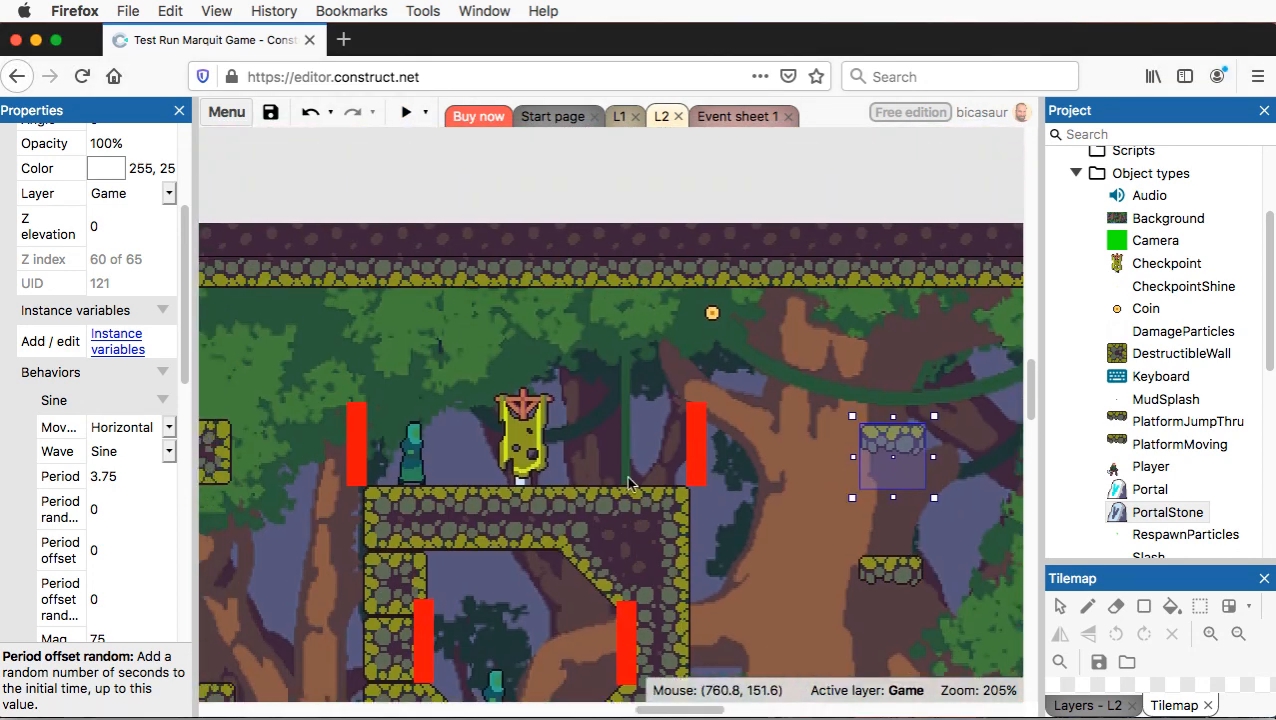
scroll(626, 476, left, 10)
scroll(626, 476, down, 1)
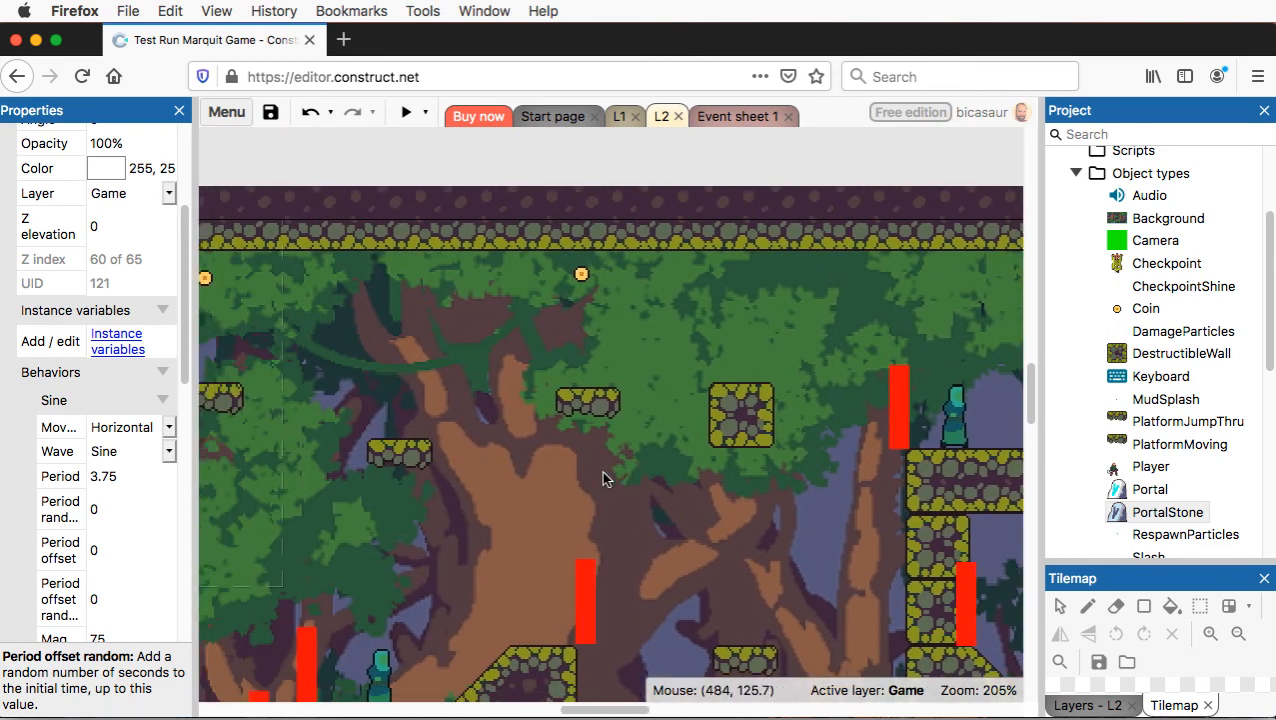
scroll(490, 418, left, 2)
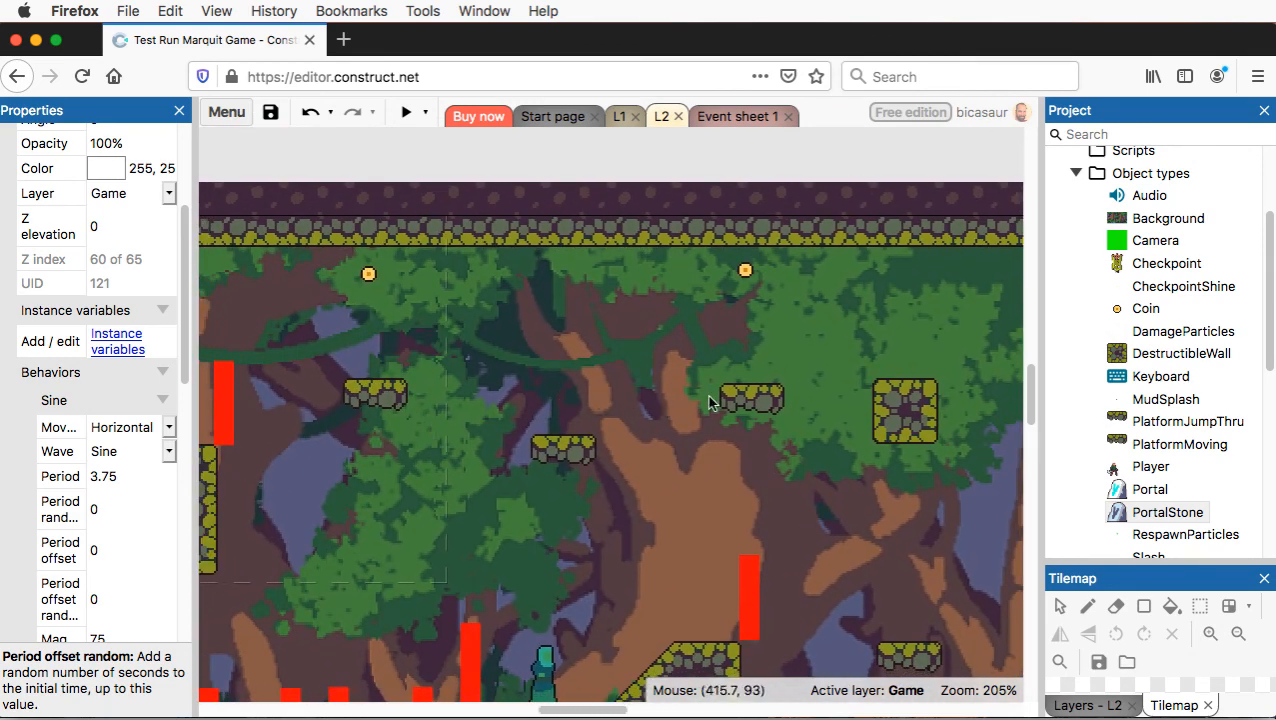
scroll(703, 458, down, 5)
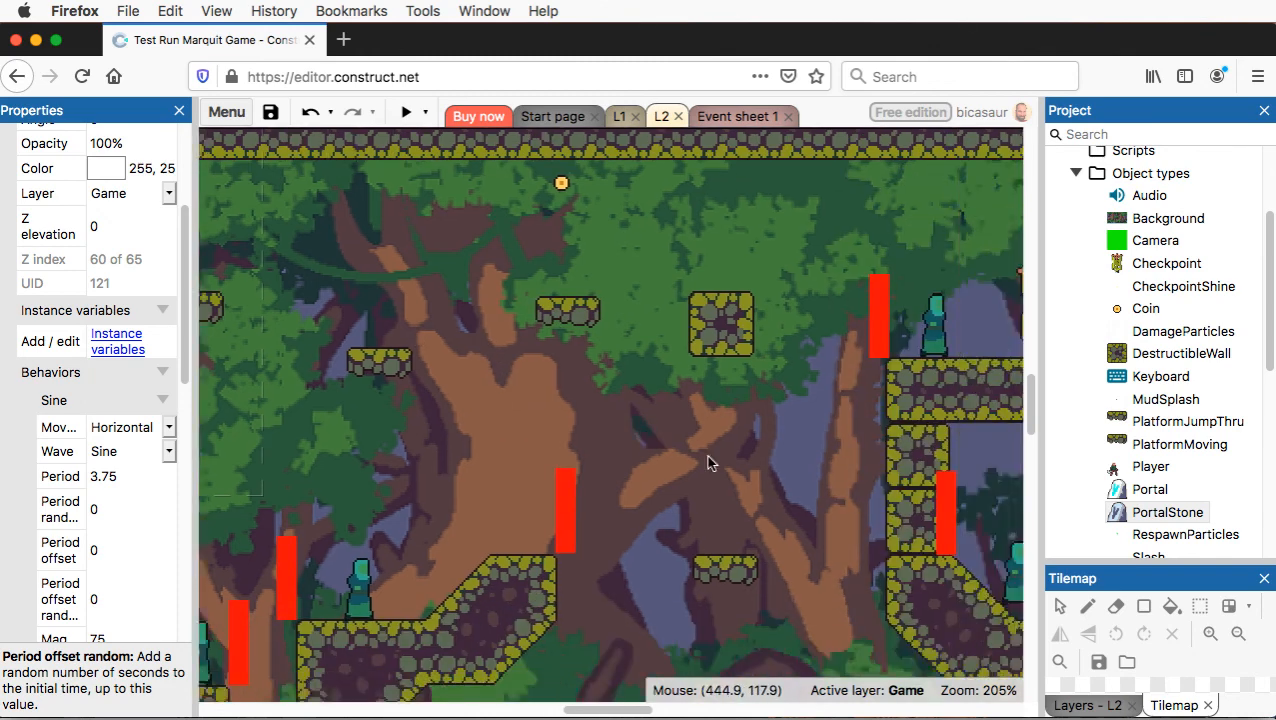
scroll(712, 470, right, 4)
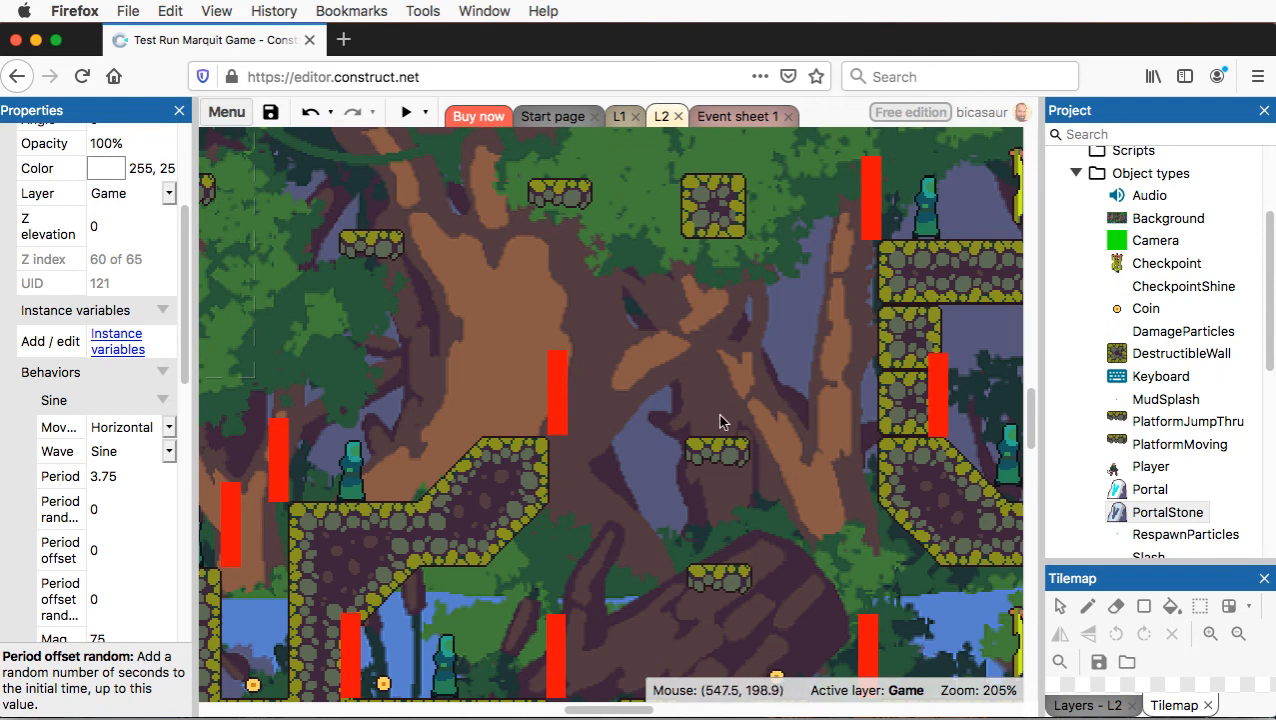
scroll(715, 420, down, 3)
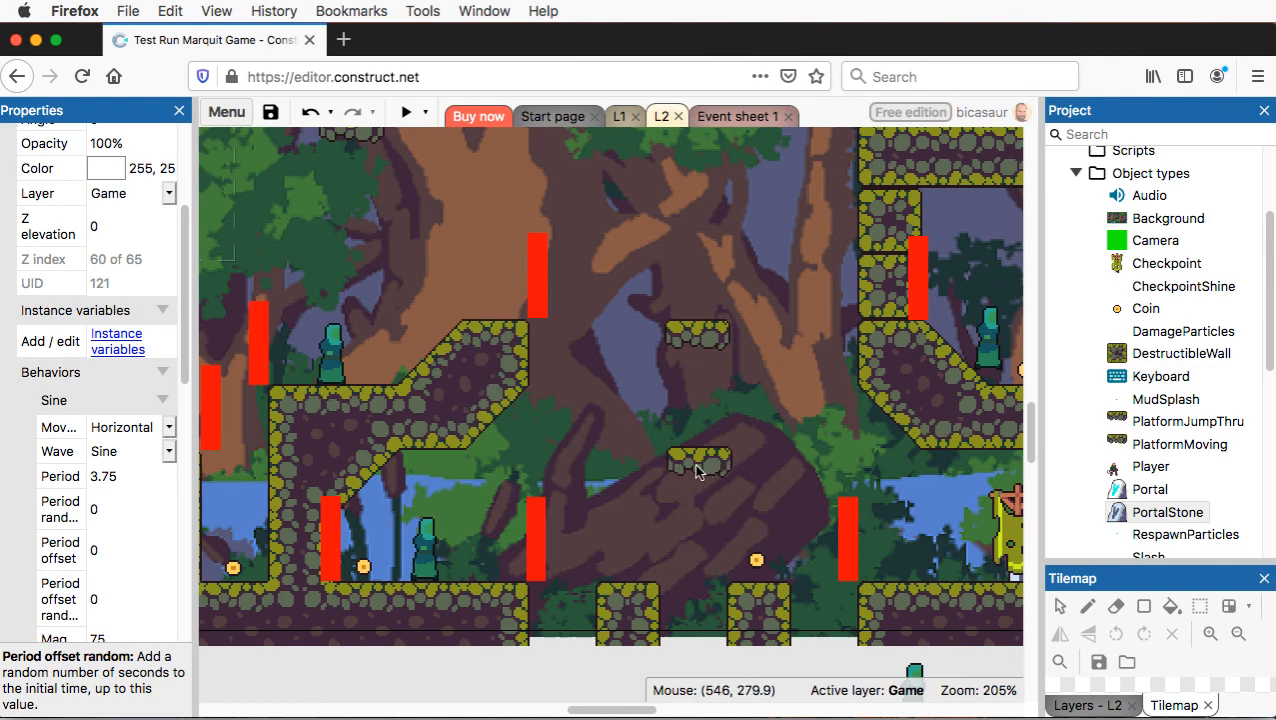
- Examine the stack of moving platforms and the area around the player and lower checkpoint in L2
scroll(700, 470, right, 10)
scroll(711, 478, up, 3)
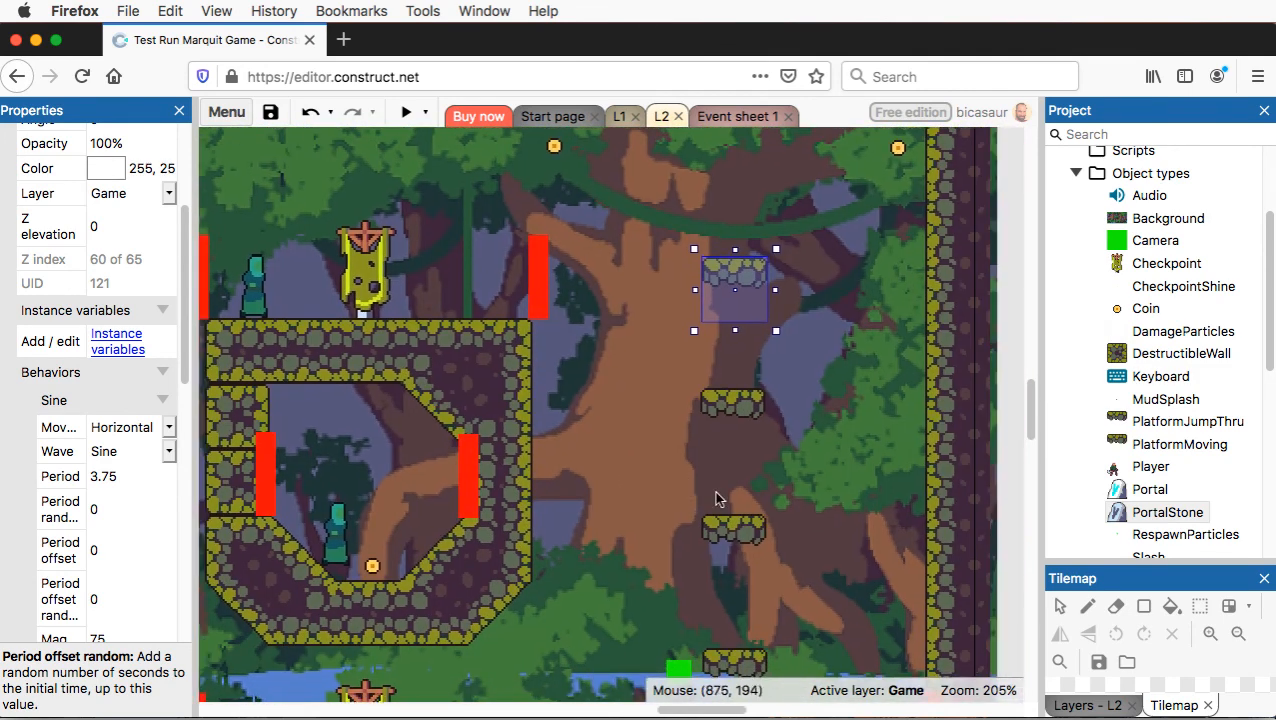
scroll(716, 497, down, 1)
scroll(716, 497, left, 1)
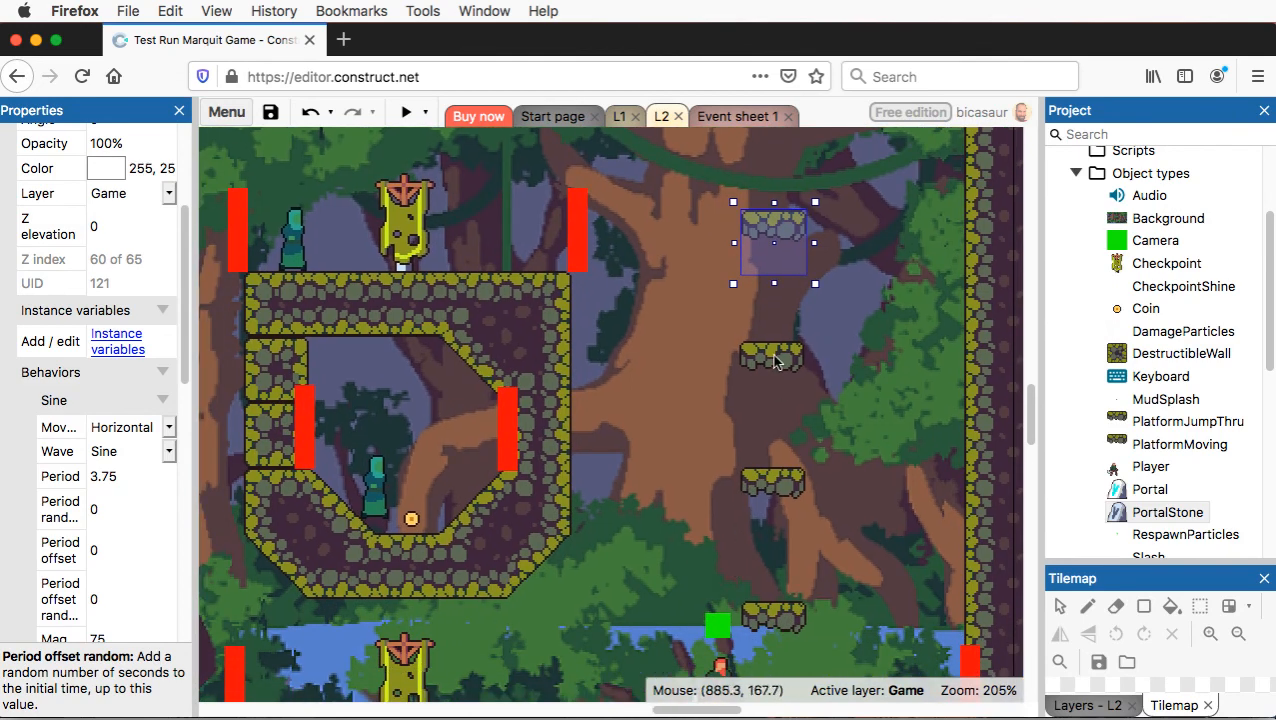
scroll(786, 497, down, 2)
scroll(786, 497, right, 1)
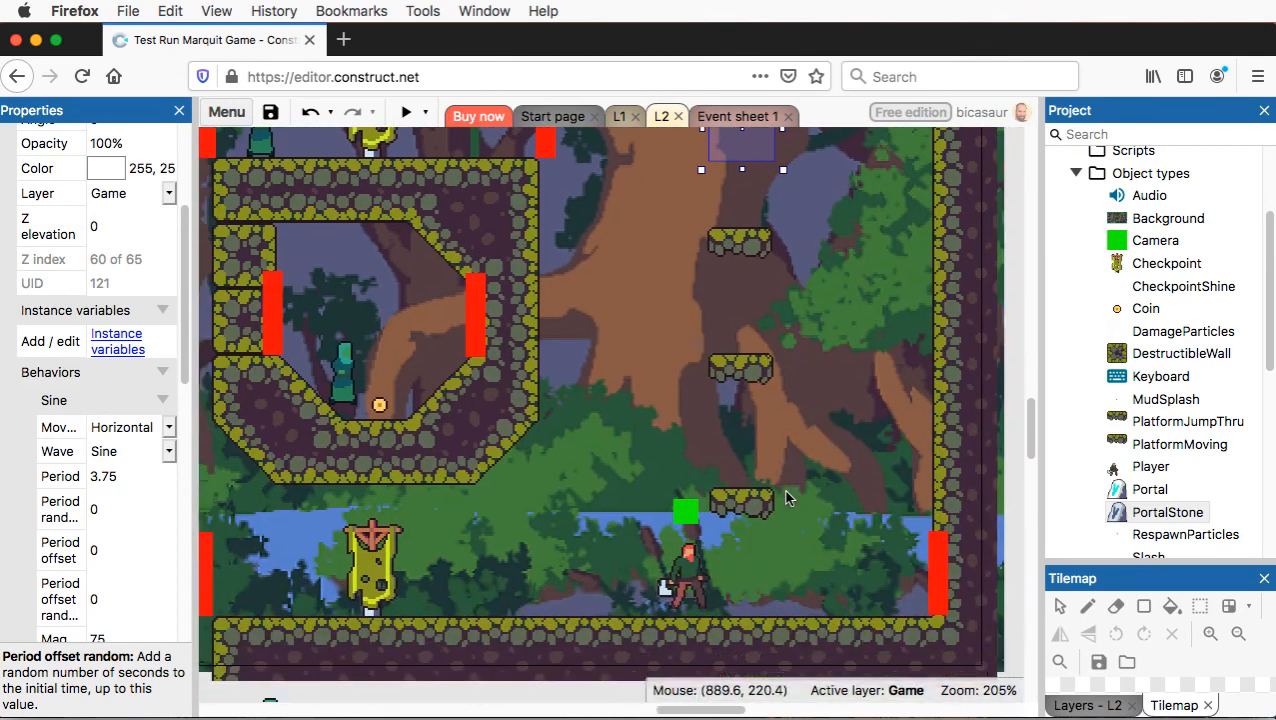
scroll(786, 497, down, 1)
scroll(786, 497, left, 1)
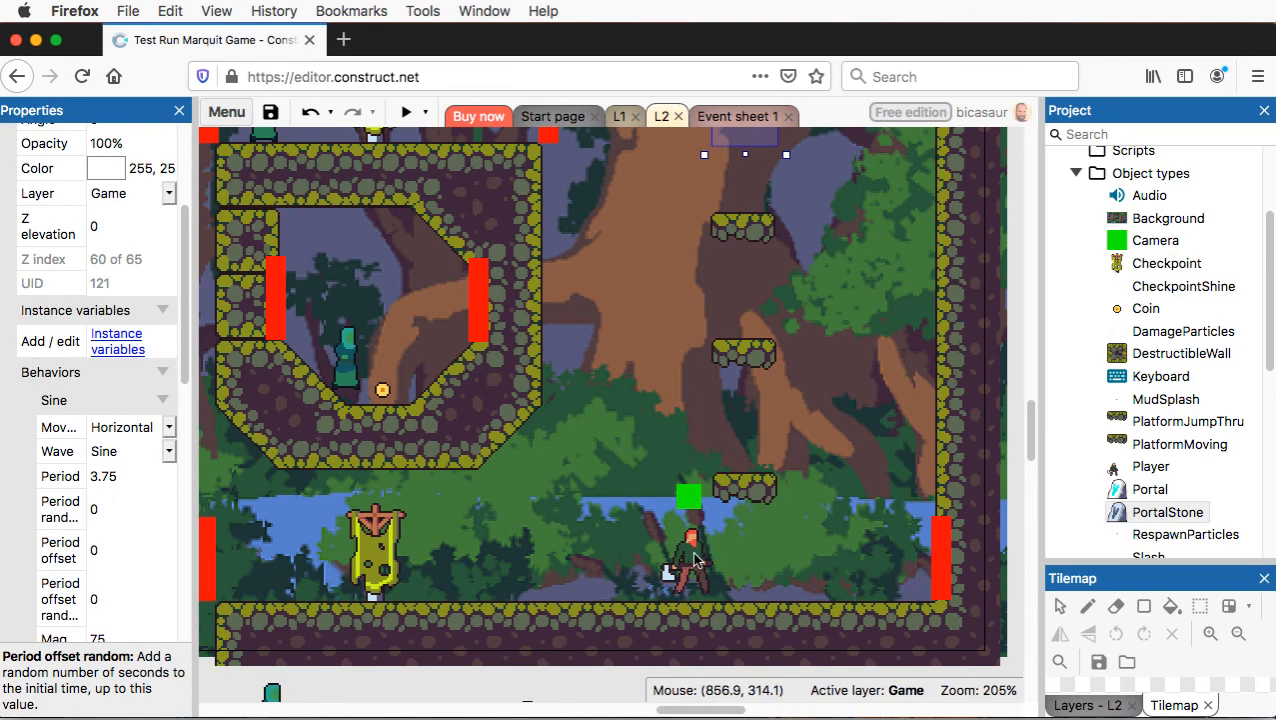
scroll(697, 560, up, 3)
scroll(677, 530, down, 3)
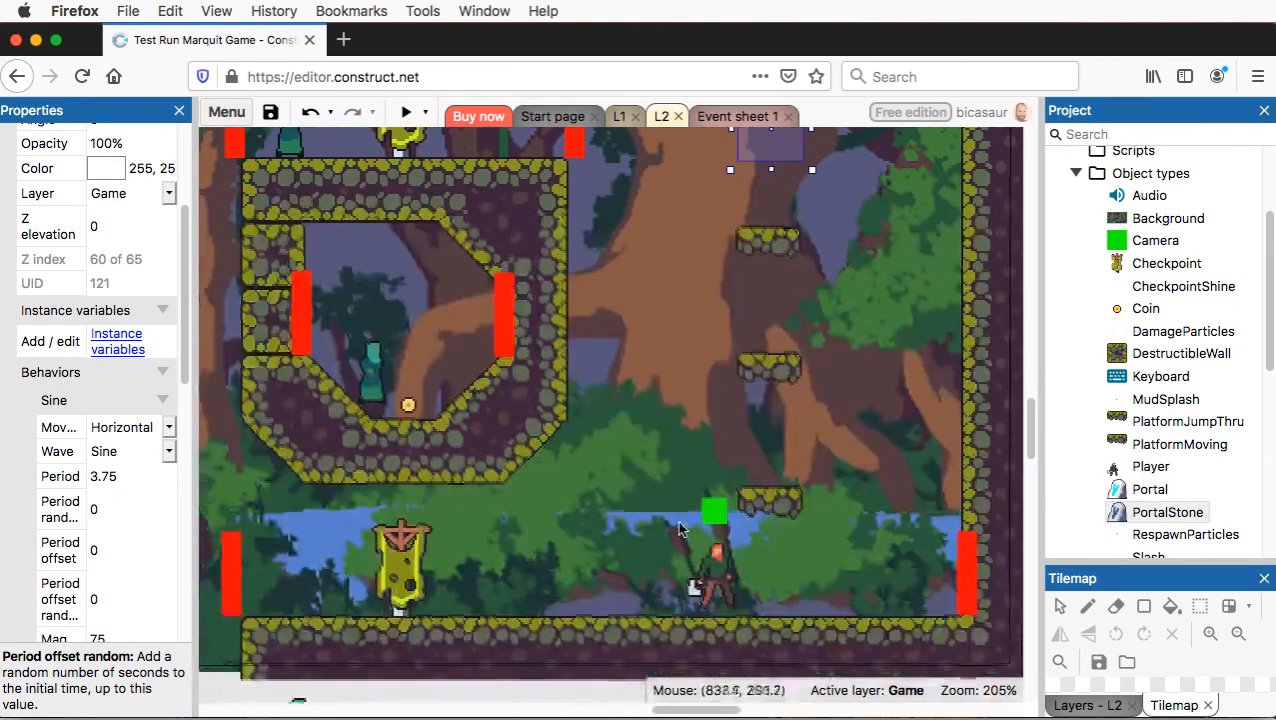
- Set the Coins instance variable of the Player in L2 to 0
click(716, 570)
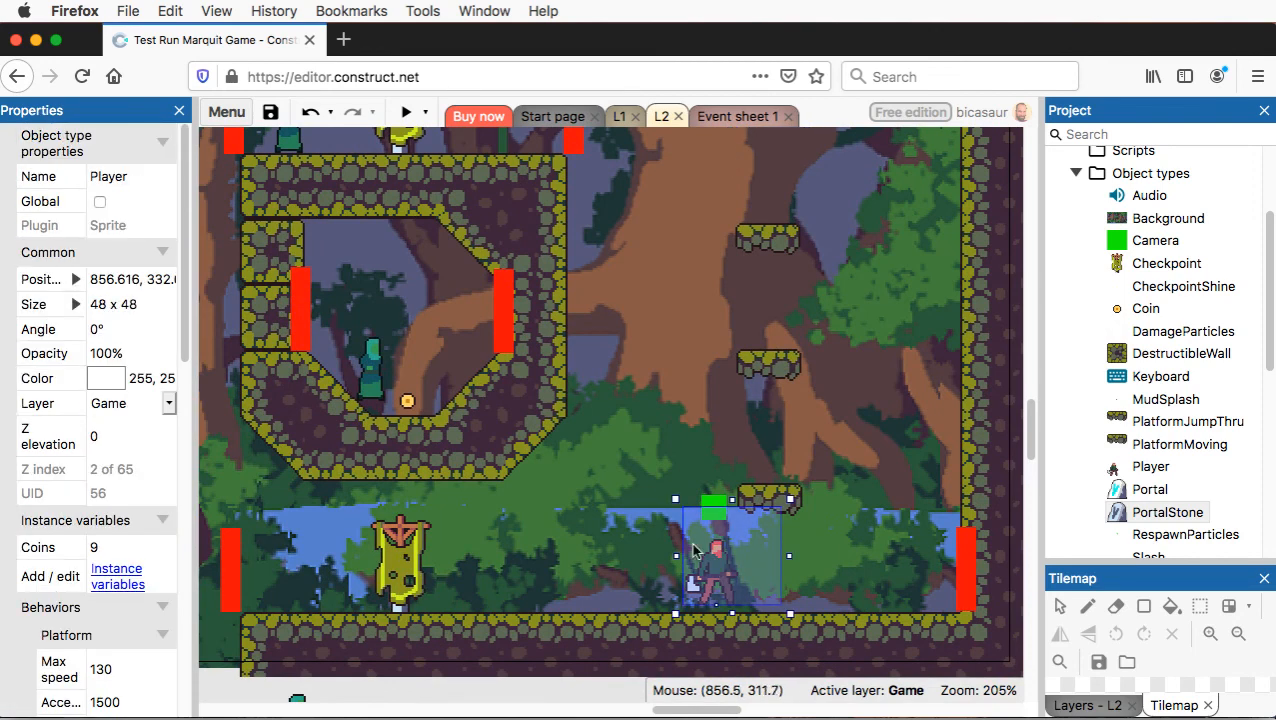
click(126, 549)
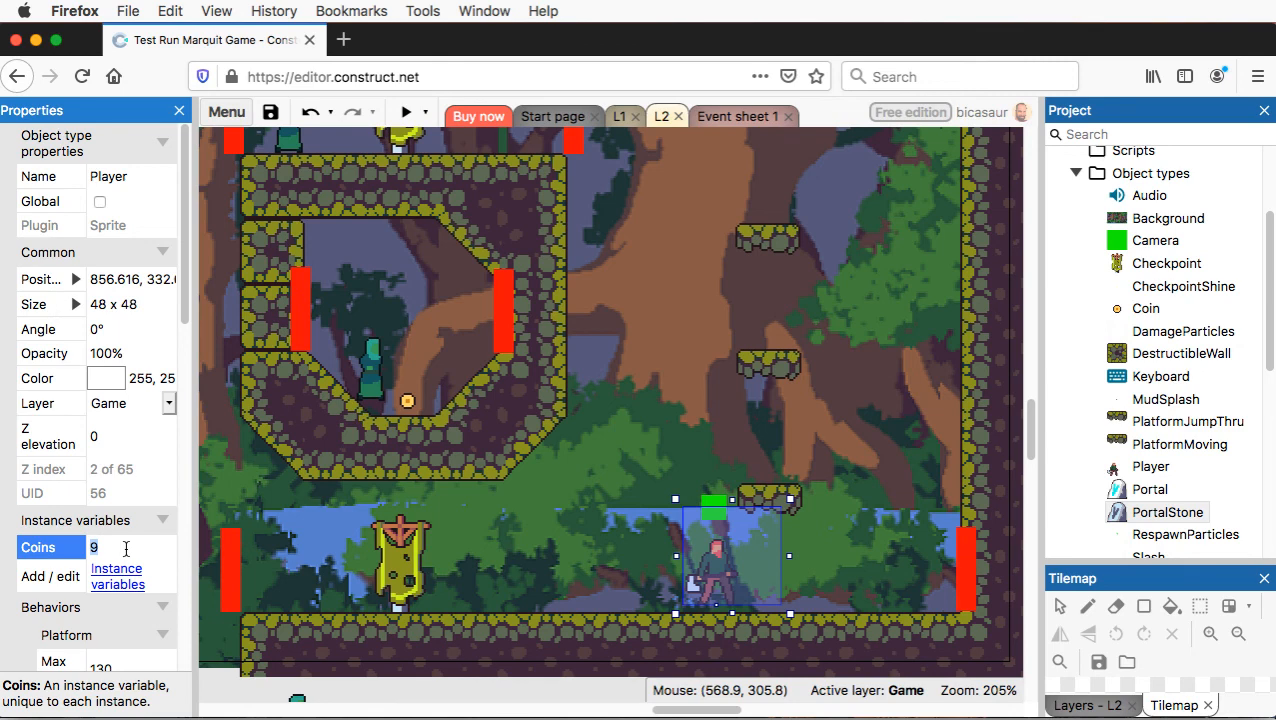
click(12, 576)
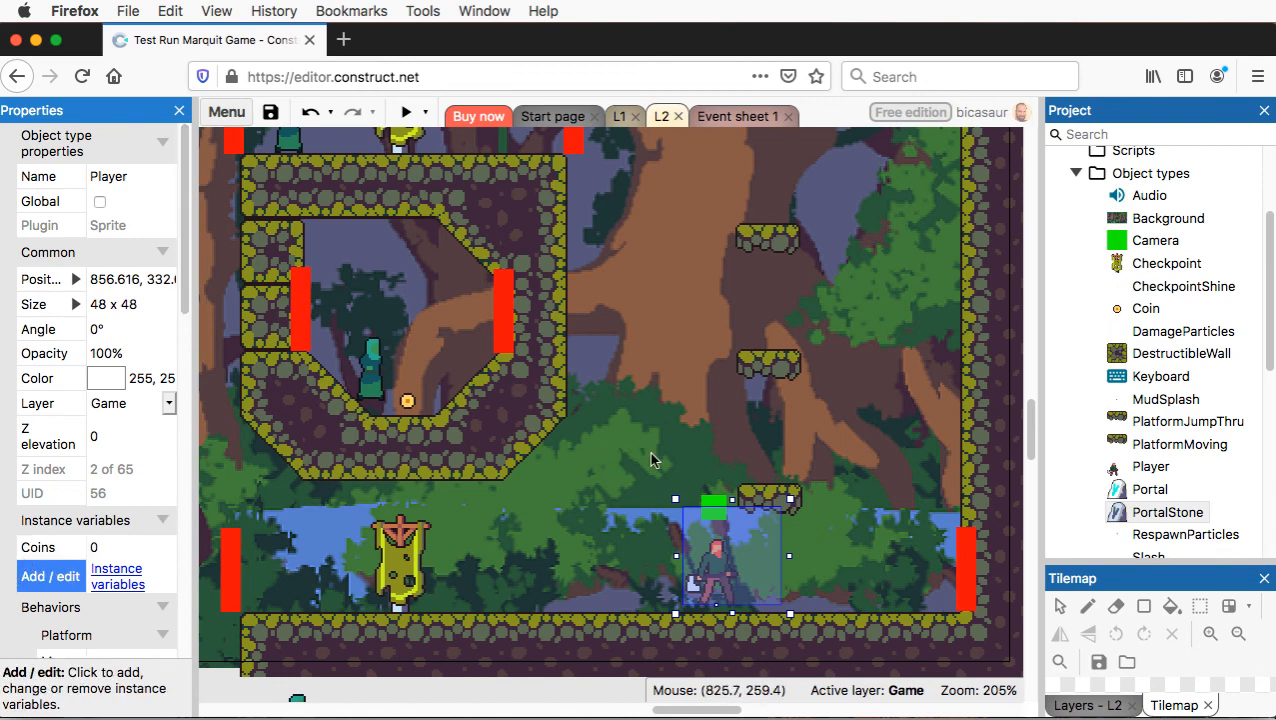
- Open the L1 layout and check the Coins instance variable of its Player
click(619, 116)
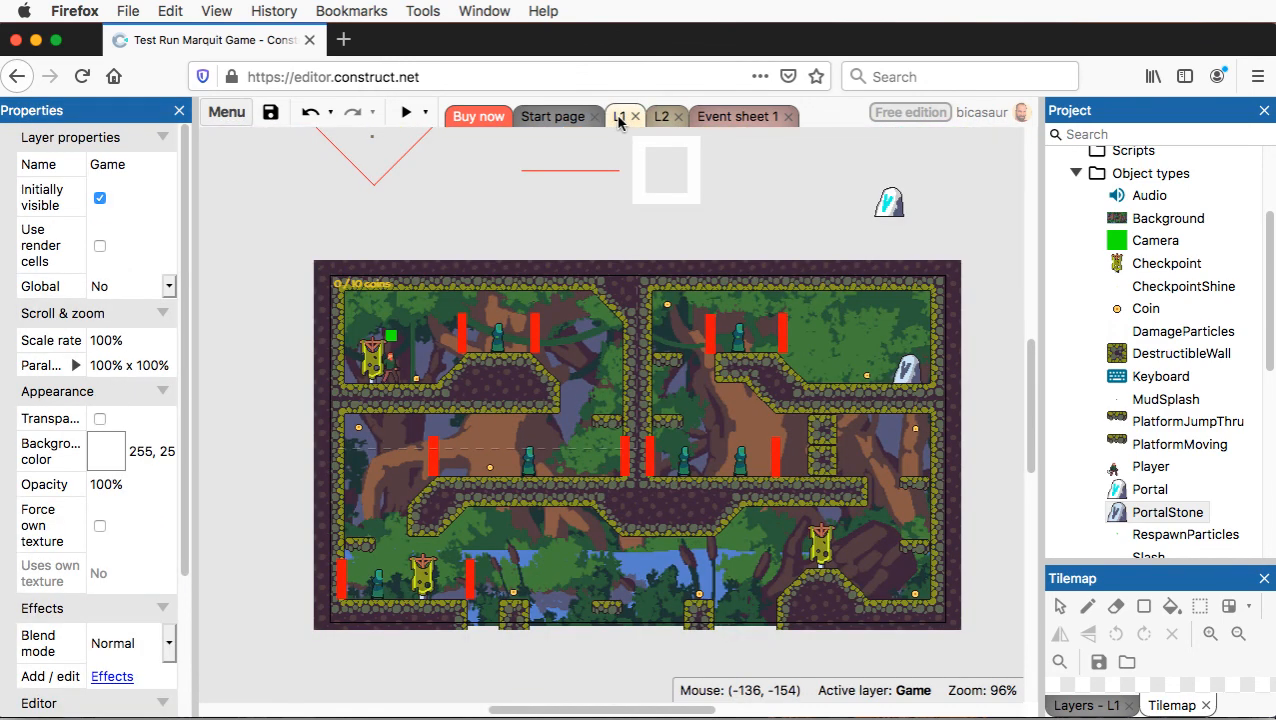
click(393, 372)
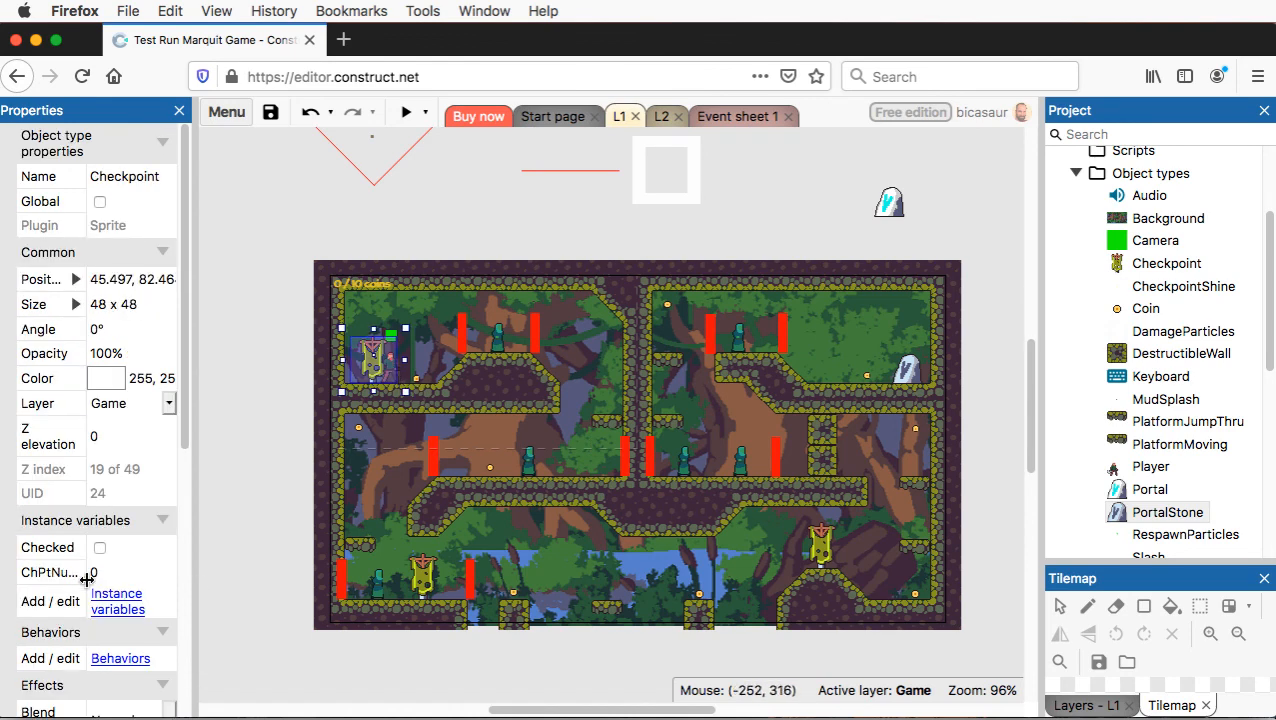
scroll(40, 585, down, 4)
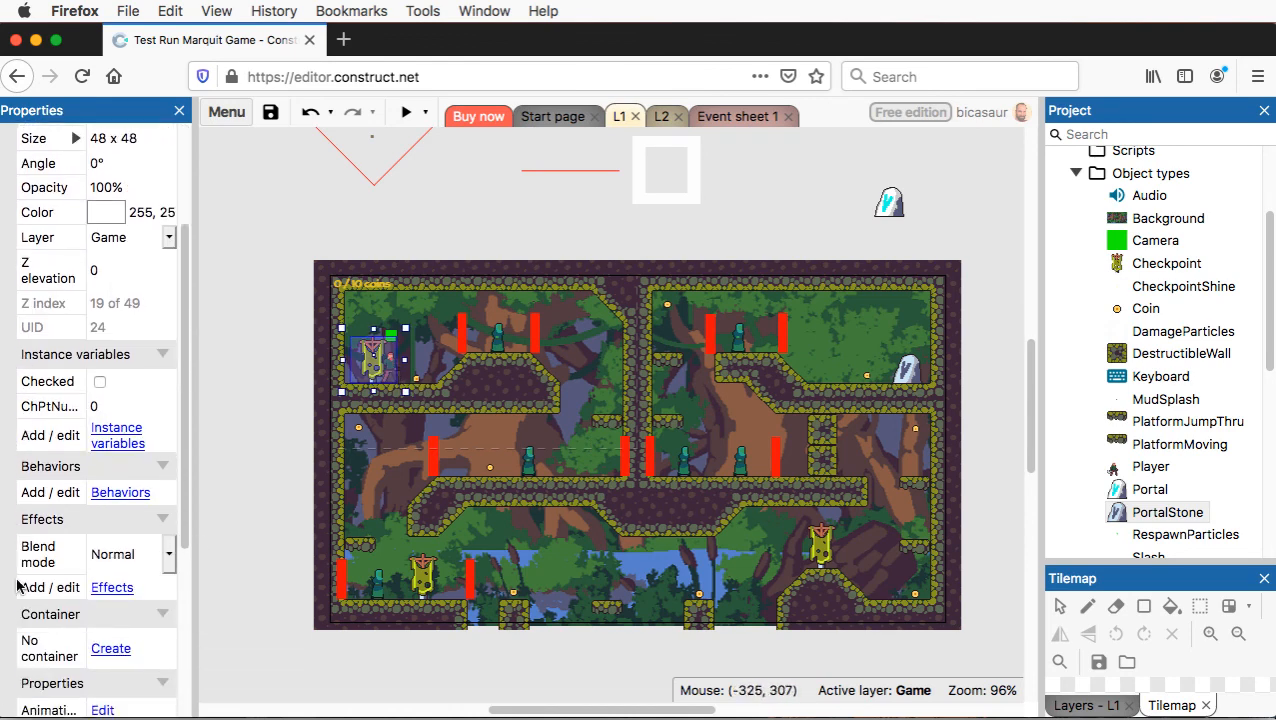
scroll(33, 603, down, 1)
scroll(42, 586, up, 1)
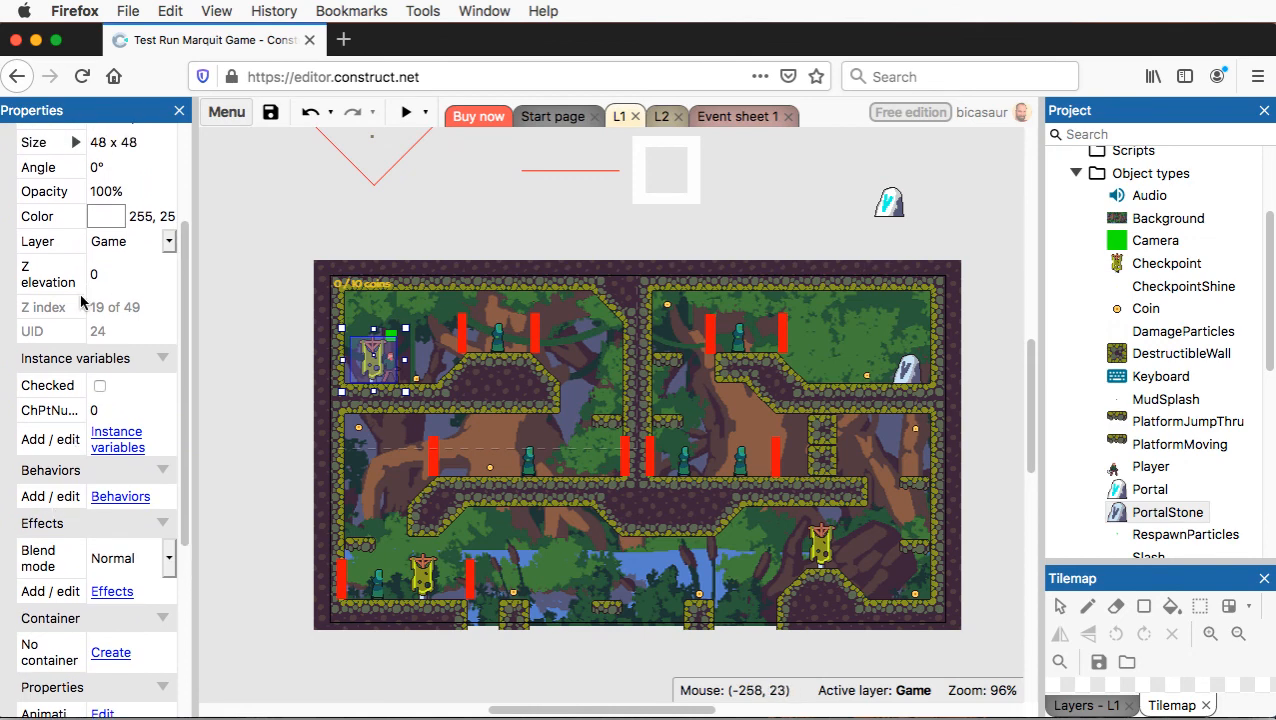
scroll(70, 590, down, 3)
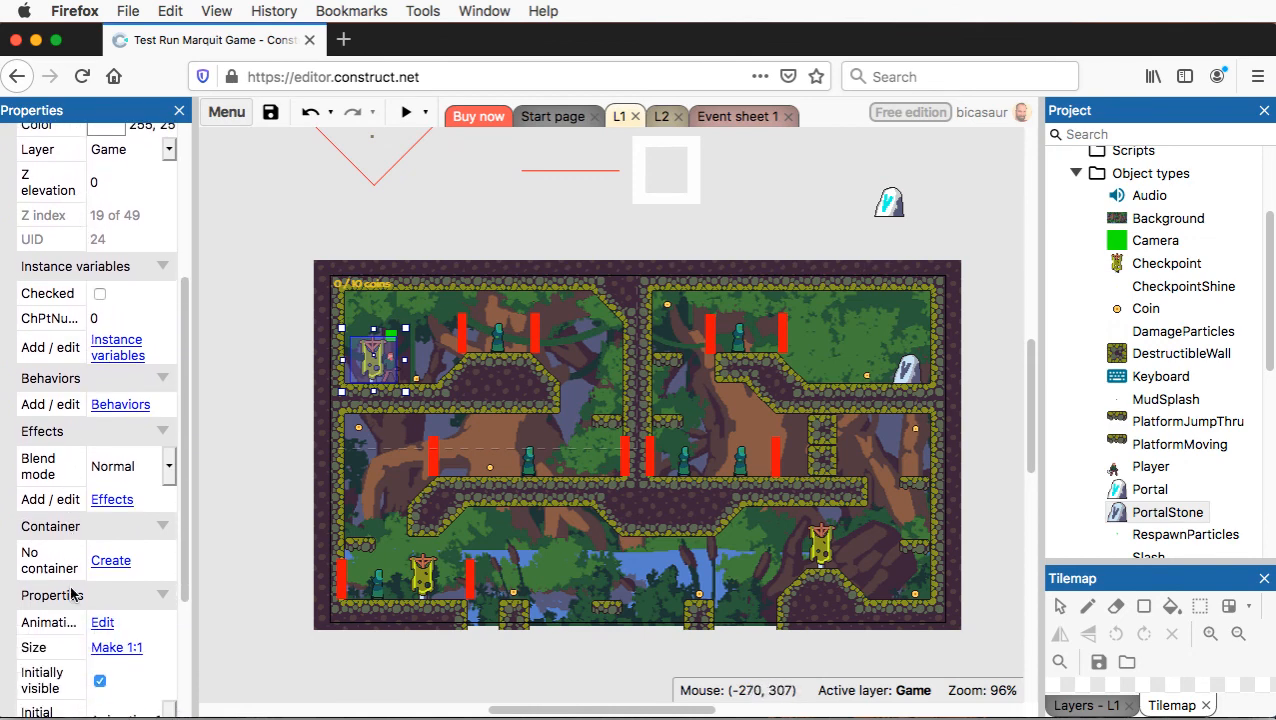
scroll(74, 598, down, 1)
scroll(75, 598, down, 1)
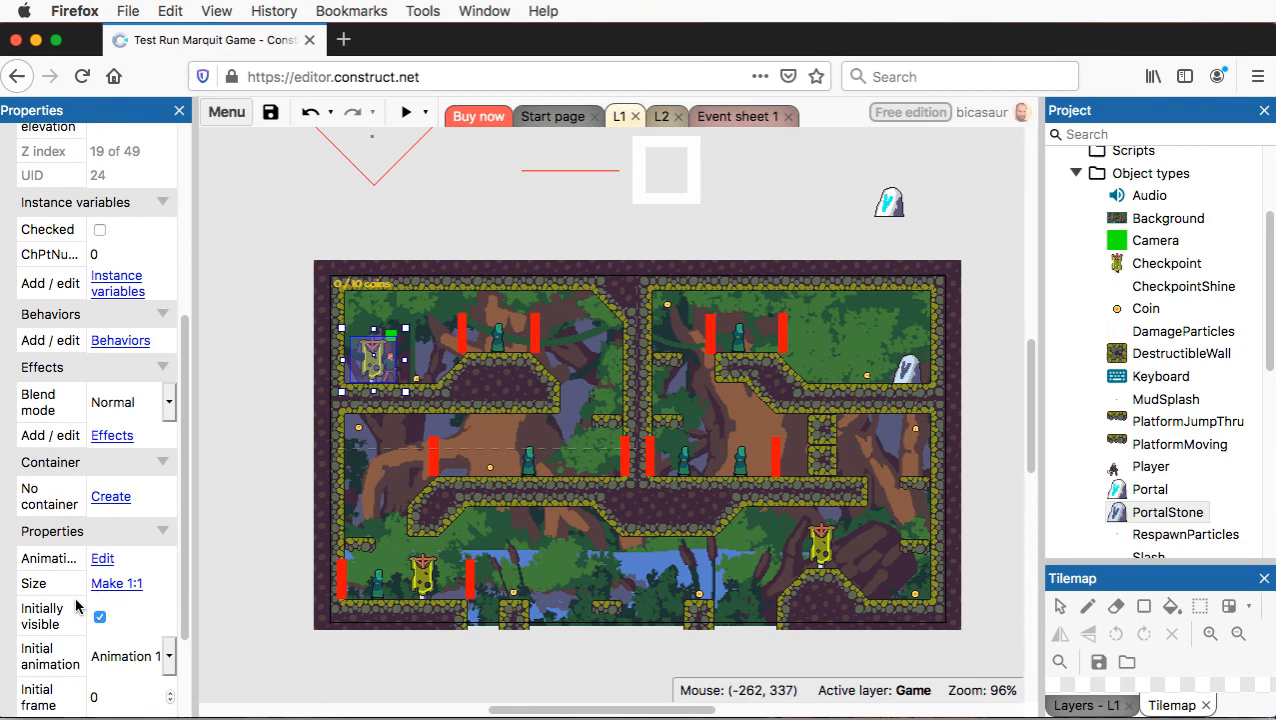
click(432, 380)
click(415, 370)
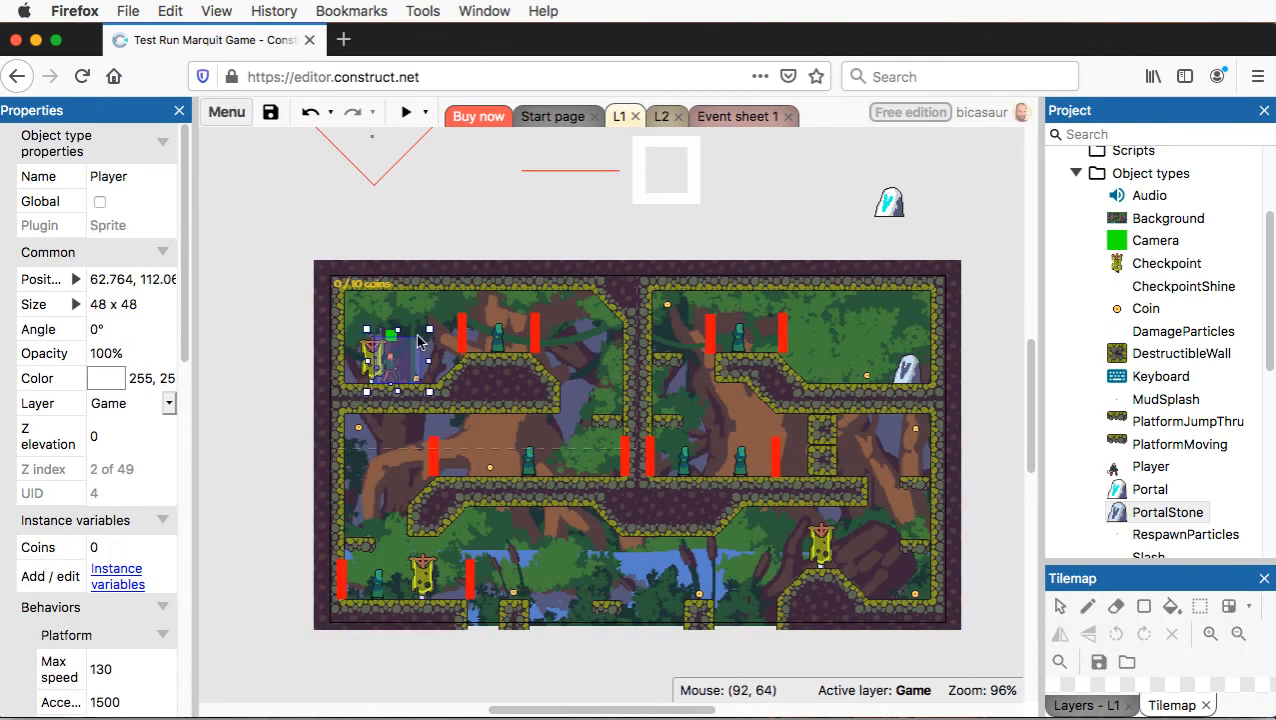
- Examine the spare enemies below the L2 layout, its overall arrangement, and the portal stone area at the upper-left start of the level
click(657, 116)
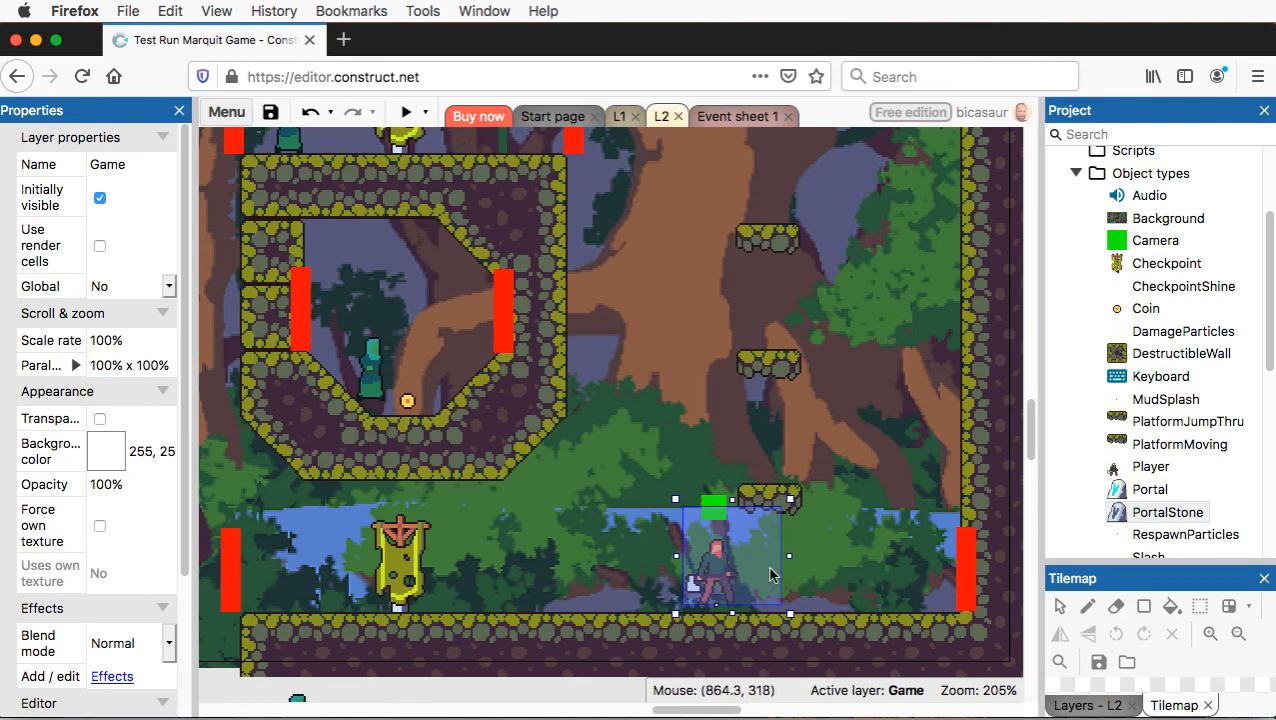
scroll(728, 587, down, 2)
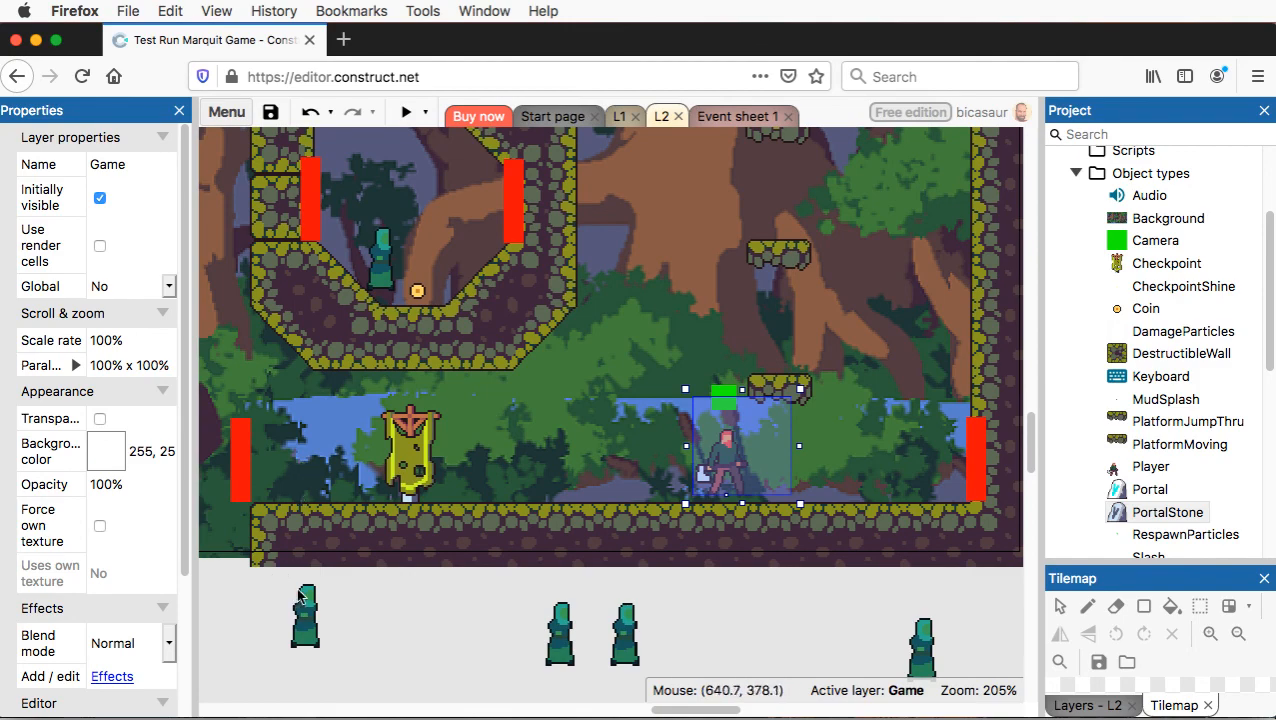
ctrl+scroll(799, 566, down, 6)
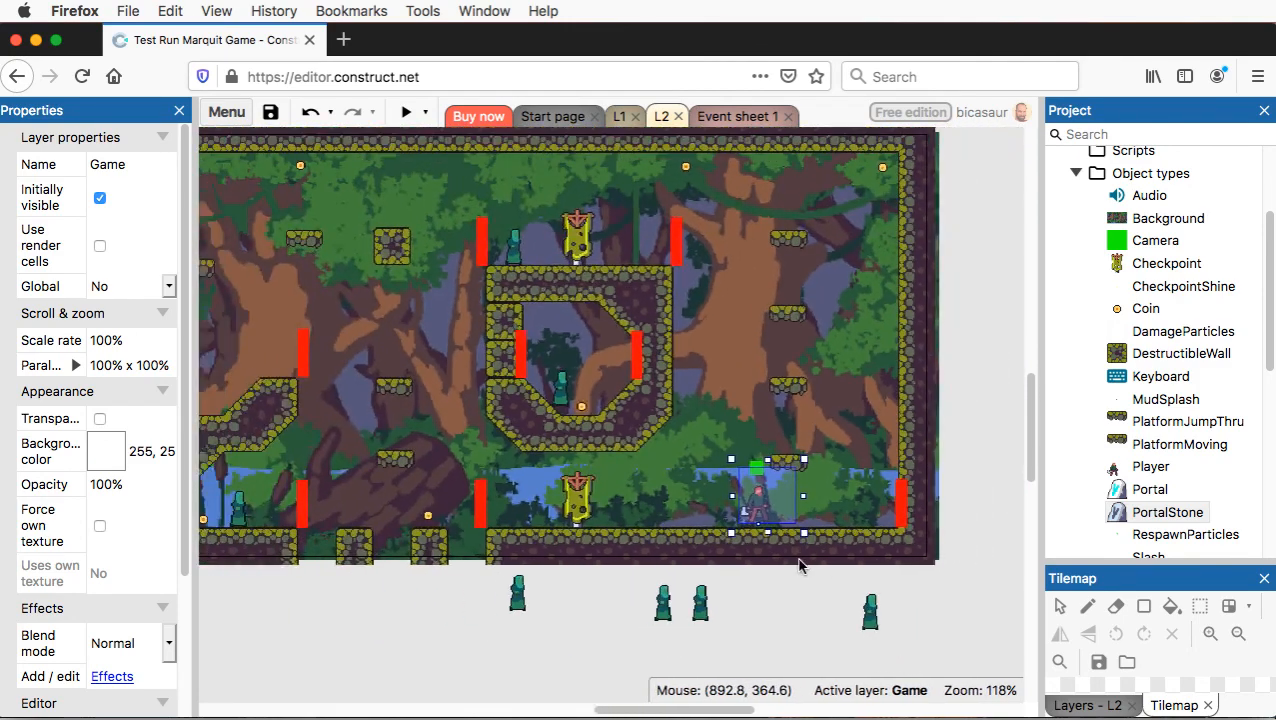
scroll(799, 566, left, 3)
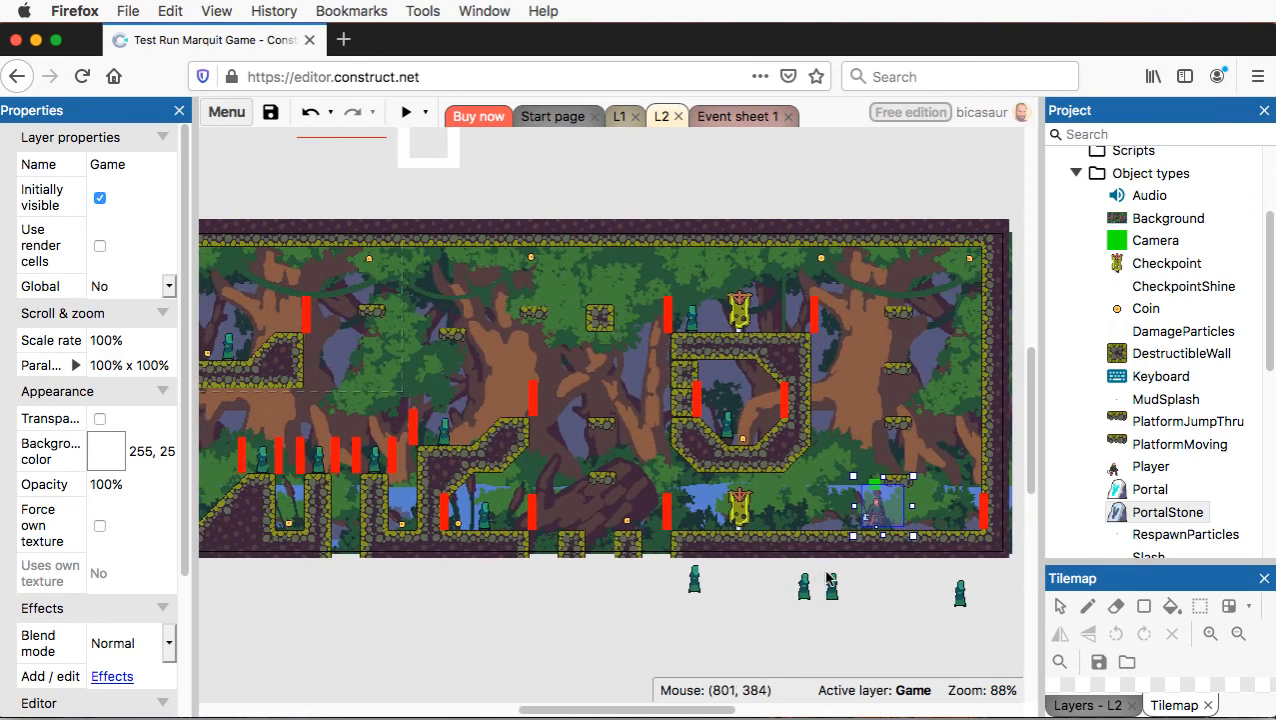
ctrl+scroll(828, 580, down, 2)
ctrl+scroll(828, 580, down, 1)
ctrl+scroll(915, 552, up, 1)
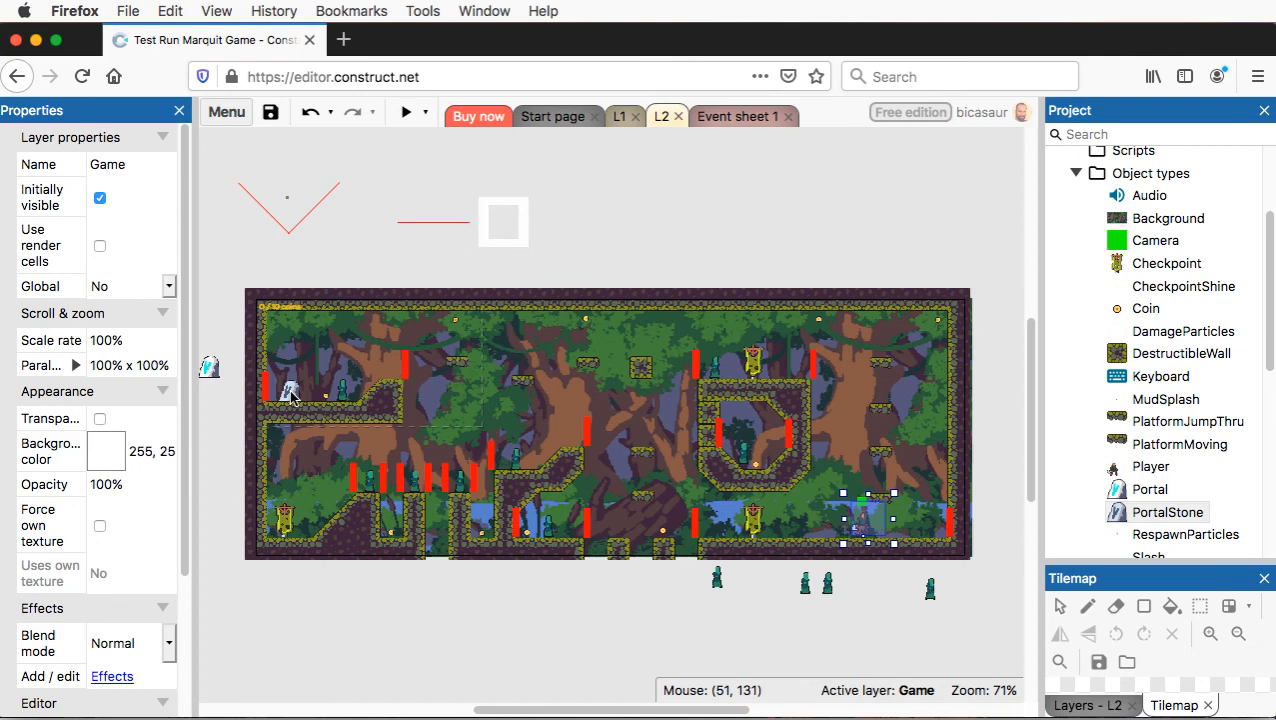
ctrl+scroll(290, 395, up, 5)
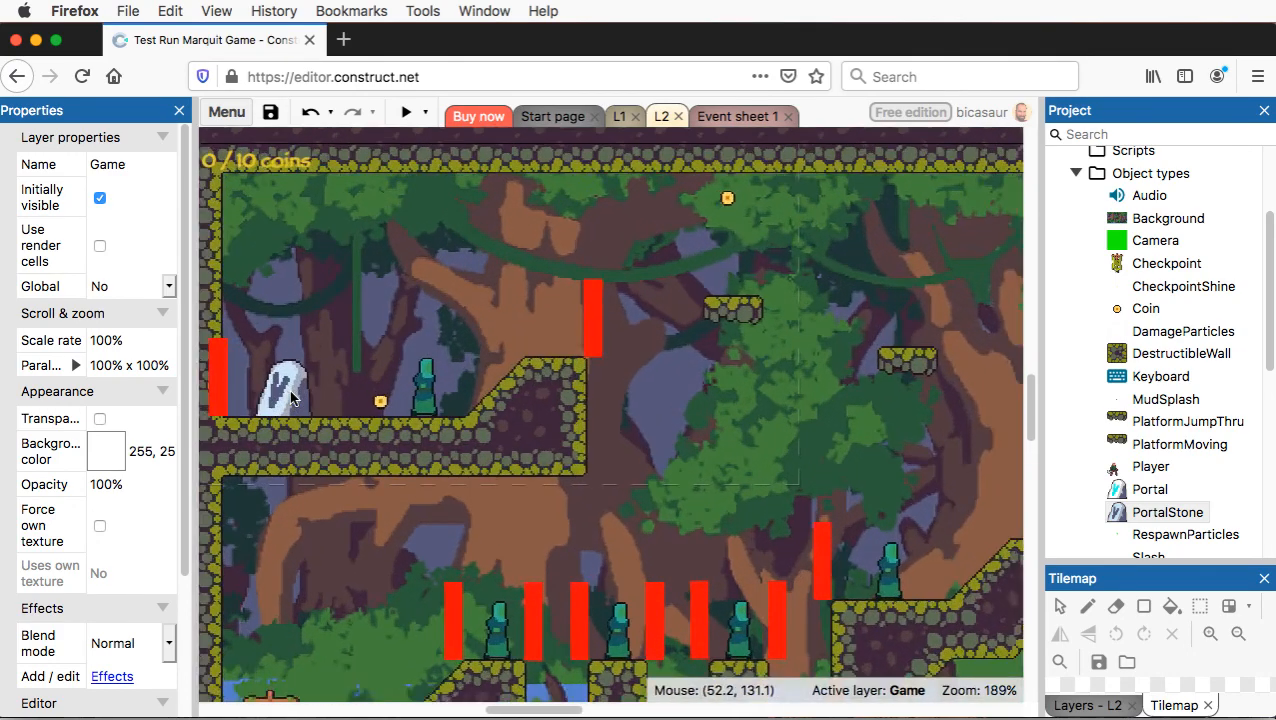
ctrl+scroll(294, 398, up, 2)
middle_drag(294, 398, 430, 411)
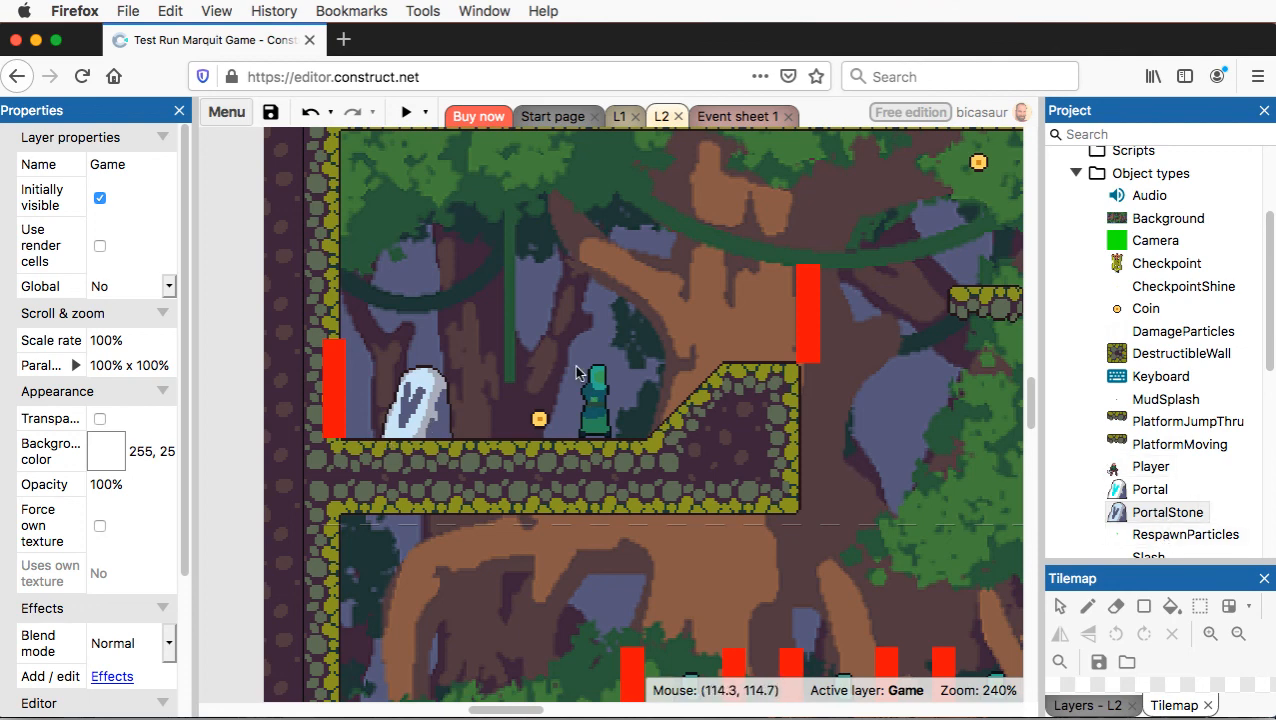
- Review Event sheet 1, from the Player Movement and Zombie collision events down to the Portal events at the end
click(740, 120)
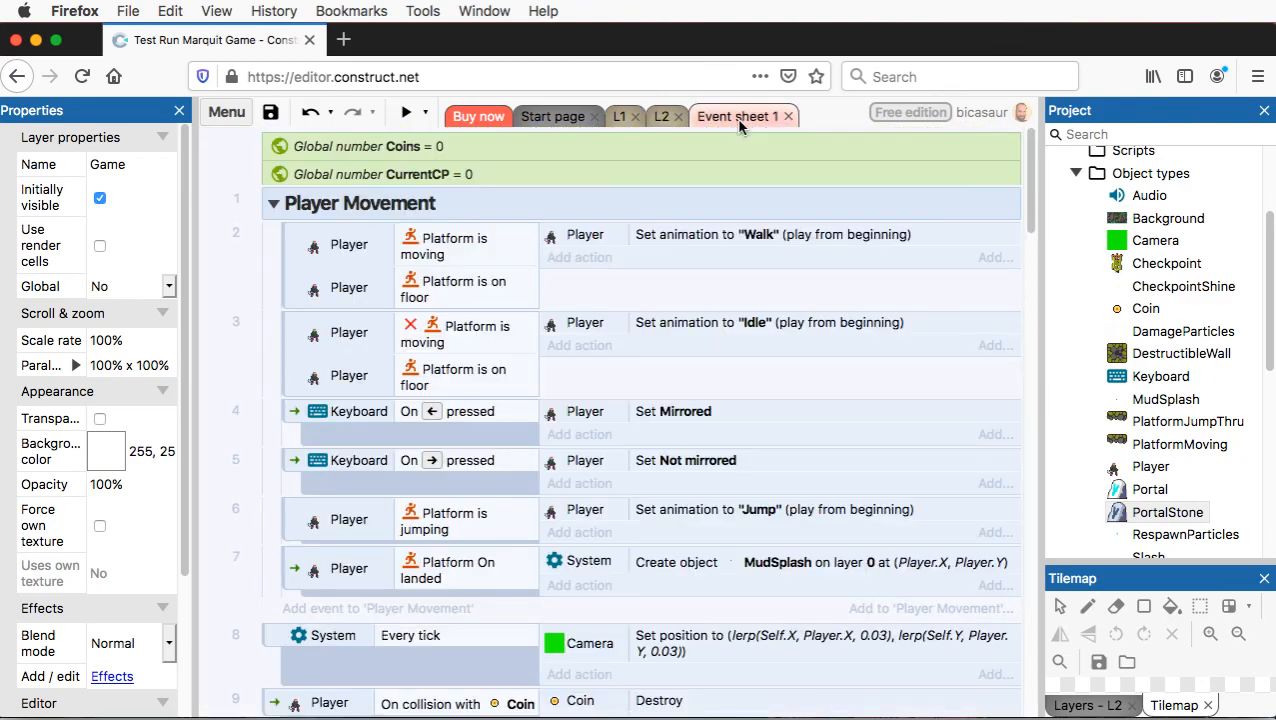
scroll(575, 455, down, 10)
scroll(556, 468, down, 15)
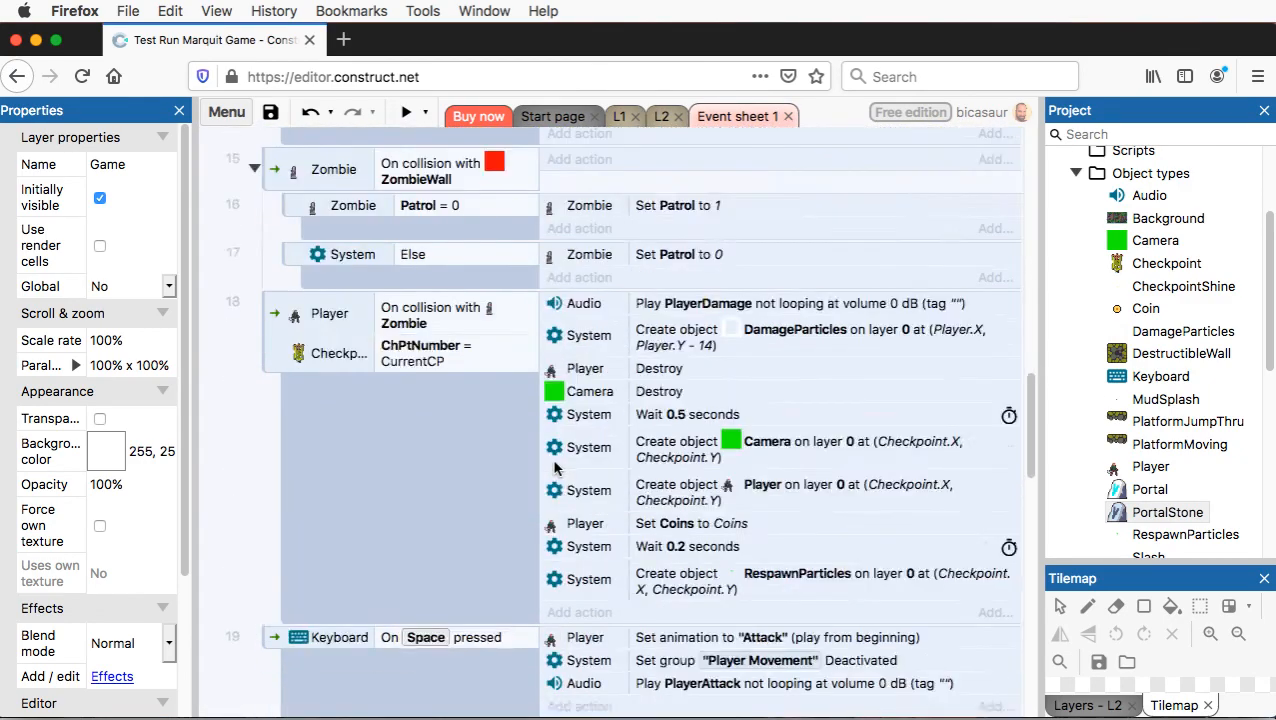
scroll(556, 468, up, 1)
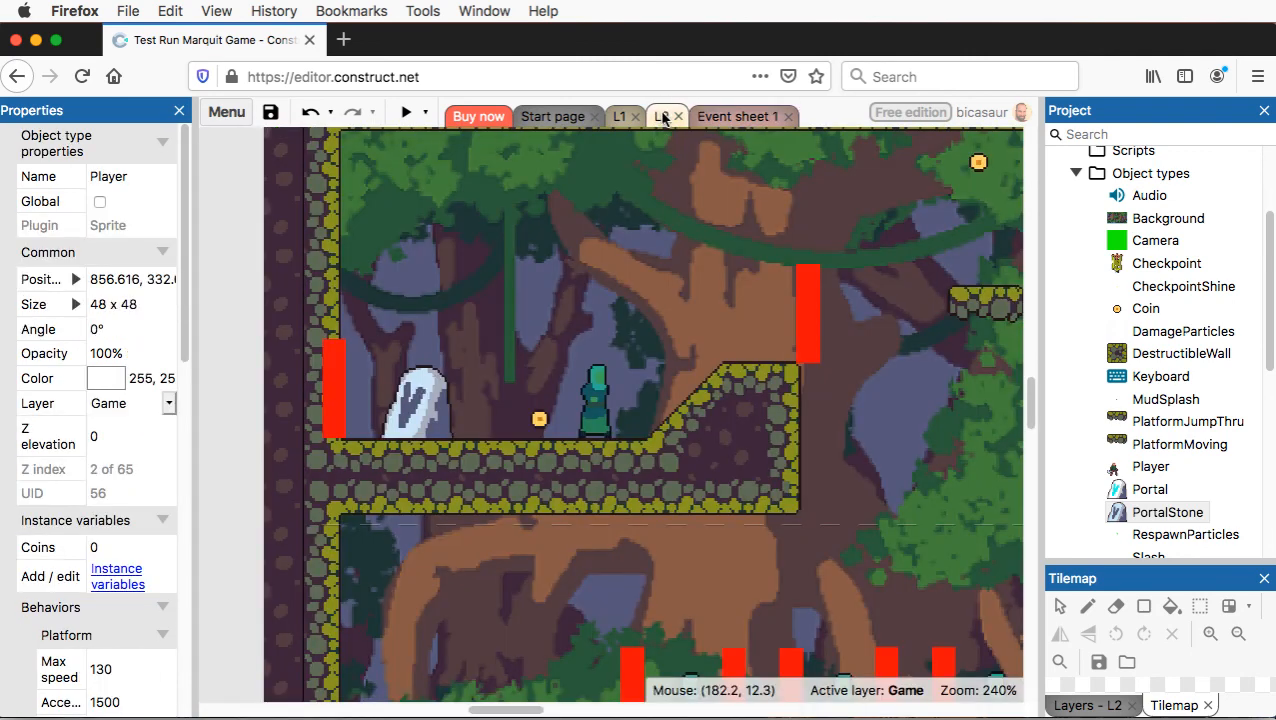
click(661, 116)
click(734, 118)
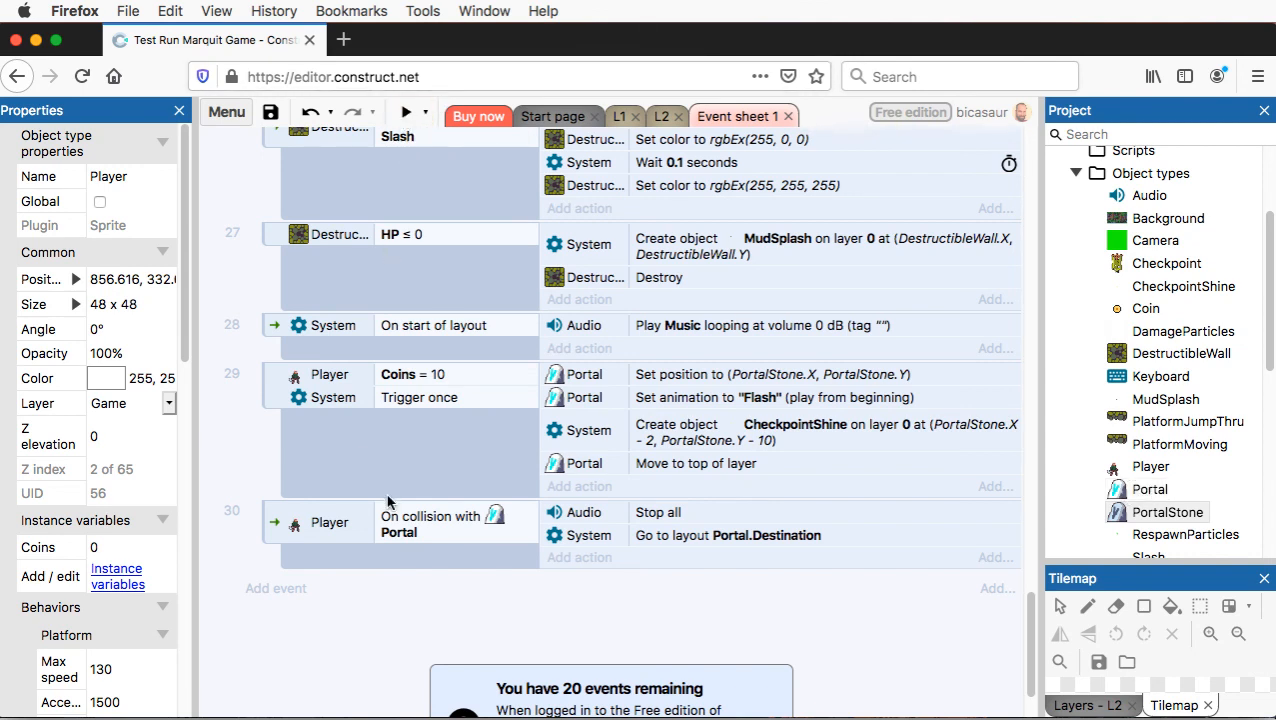
scroll(544, 630, down, 1)
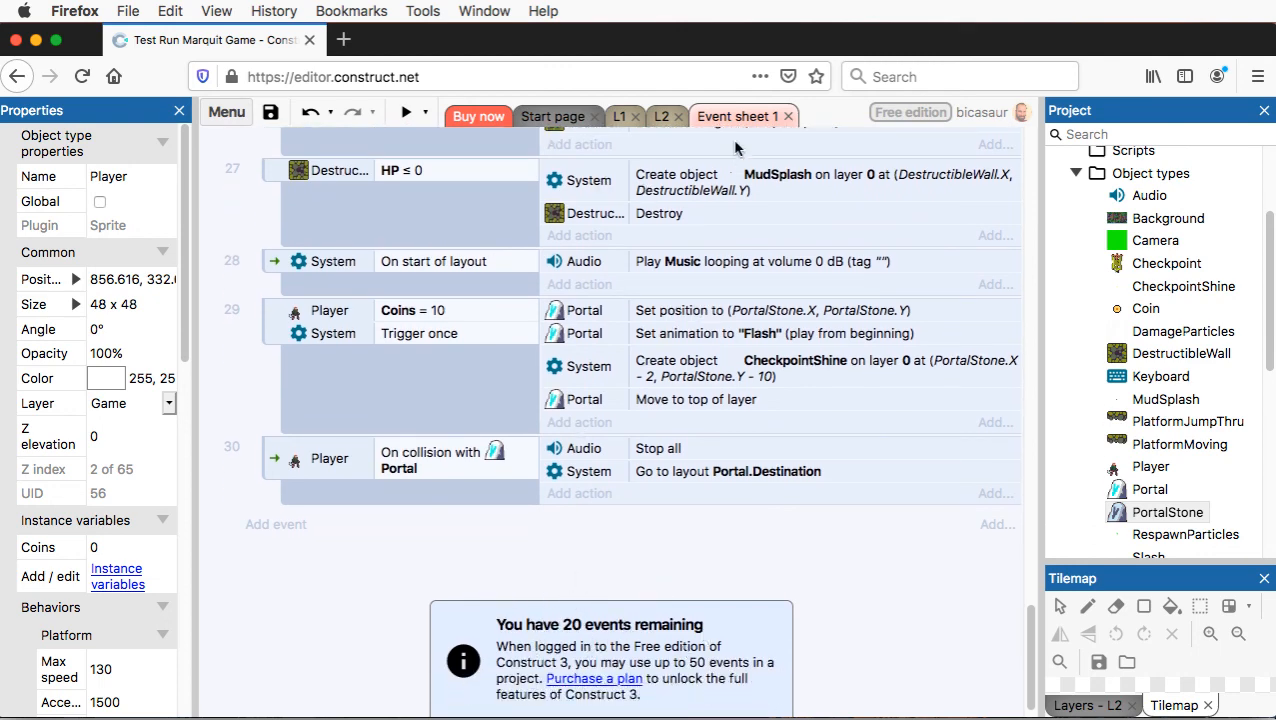
- Open the animations of the PortalStone from the L2 layout and duplicate Animation 1
click(660, 118)
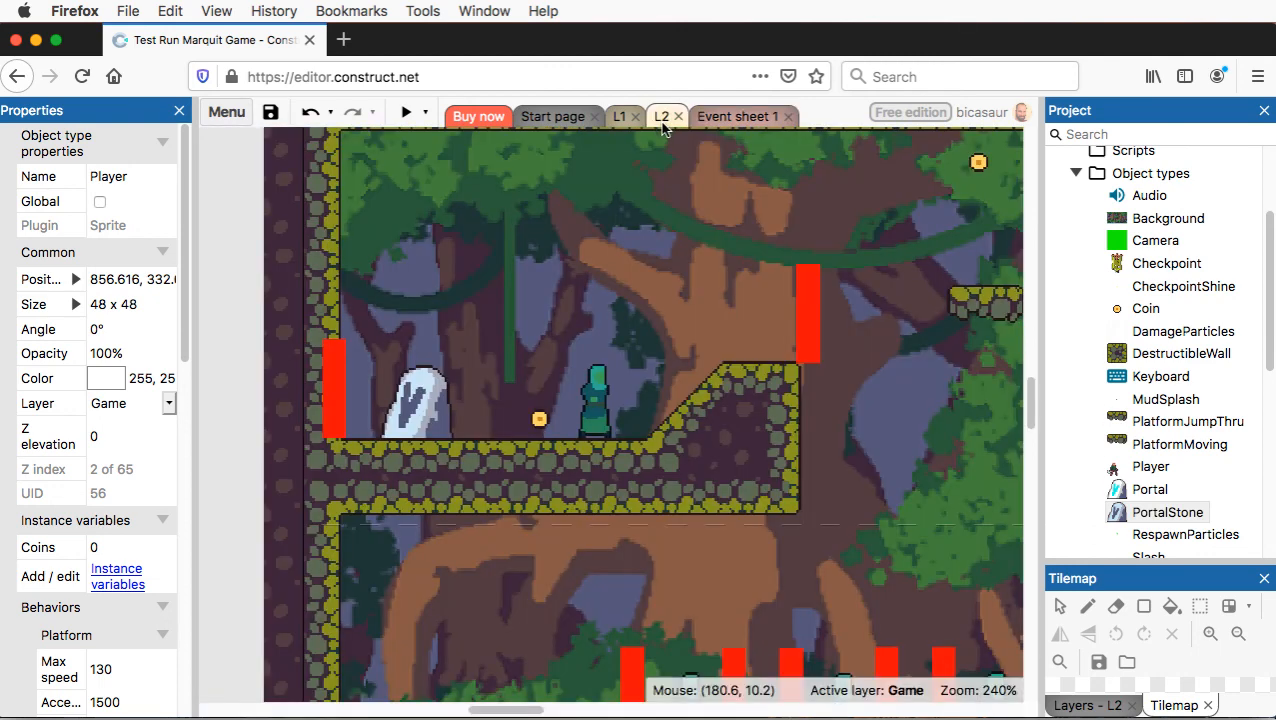
click(426, 415)
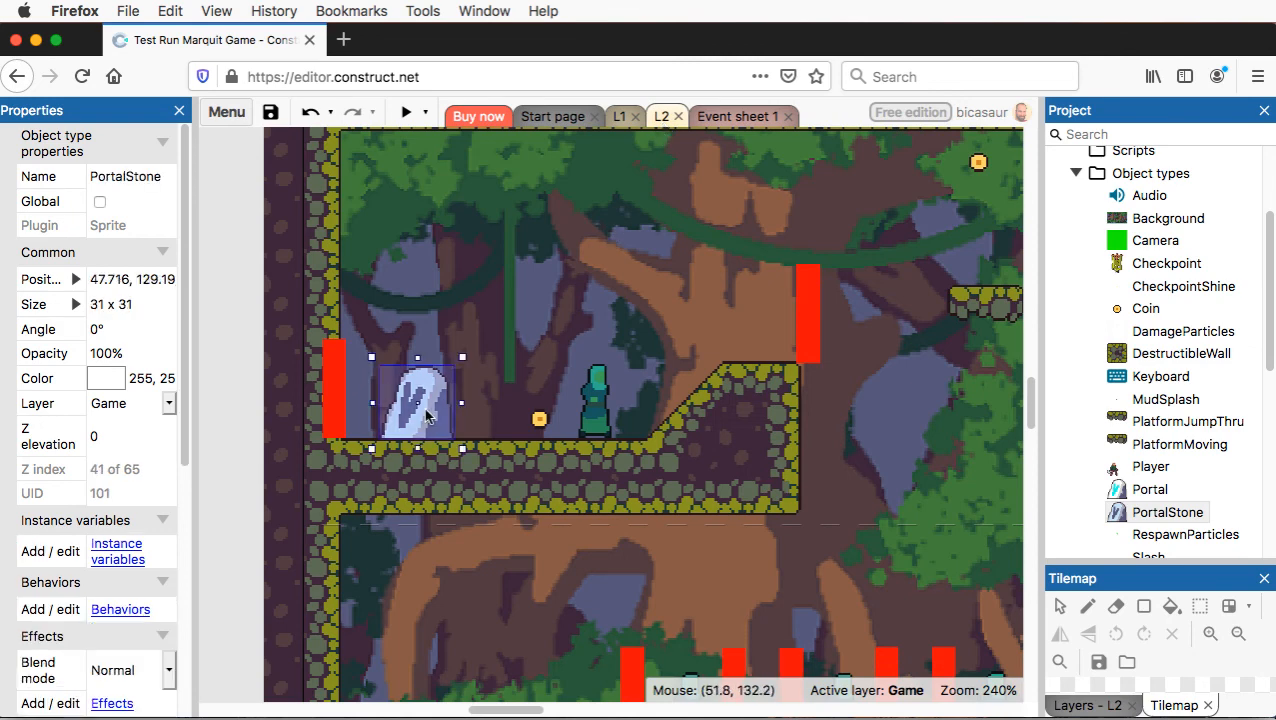
right_click(1150, 512)
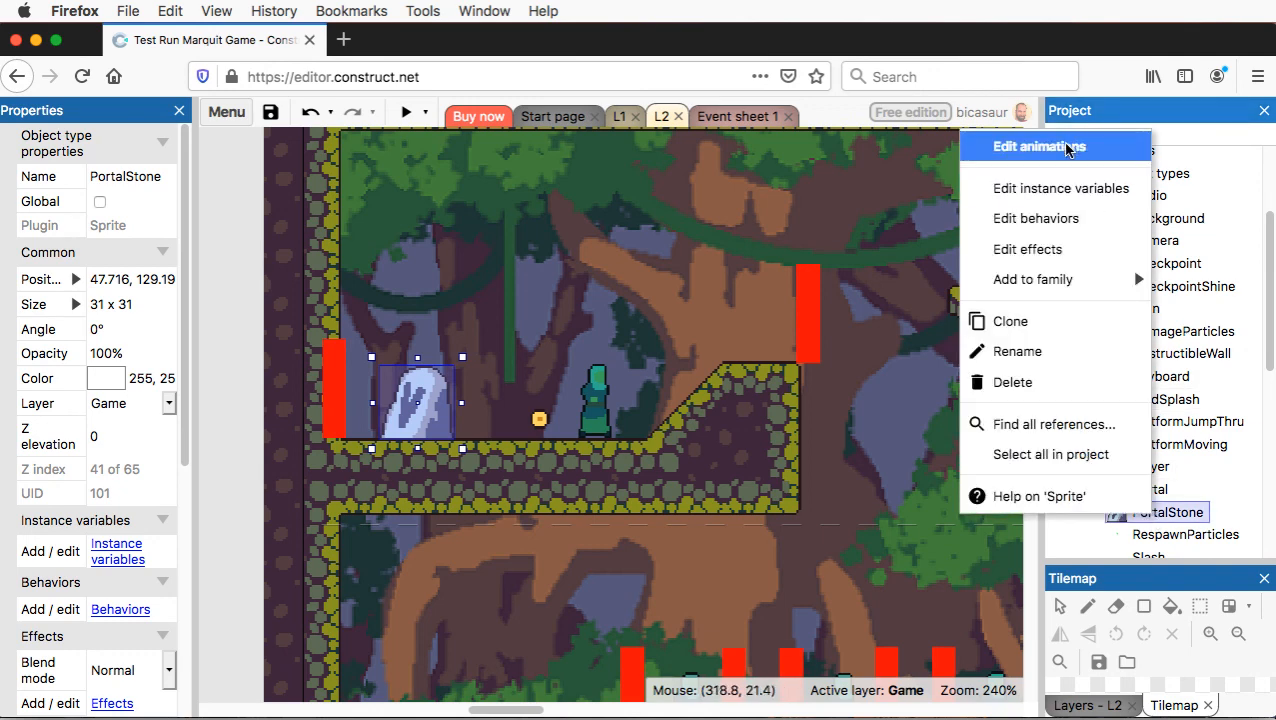
click(1068, 149)
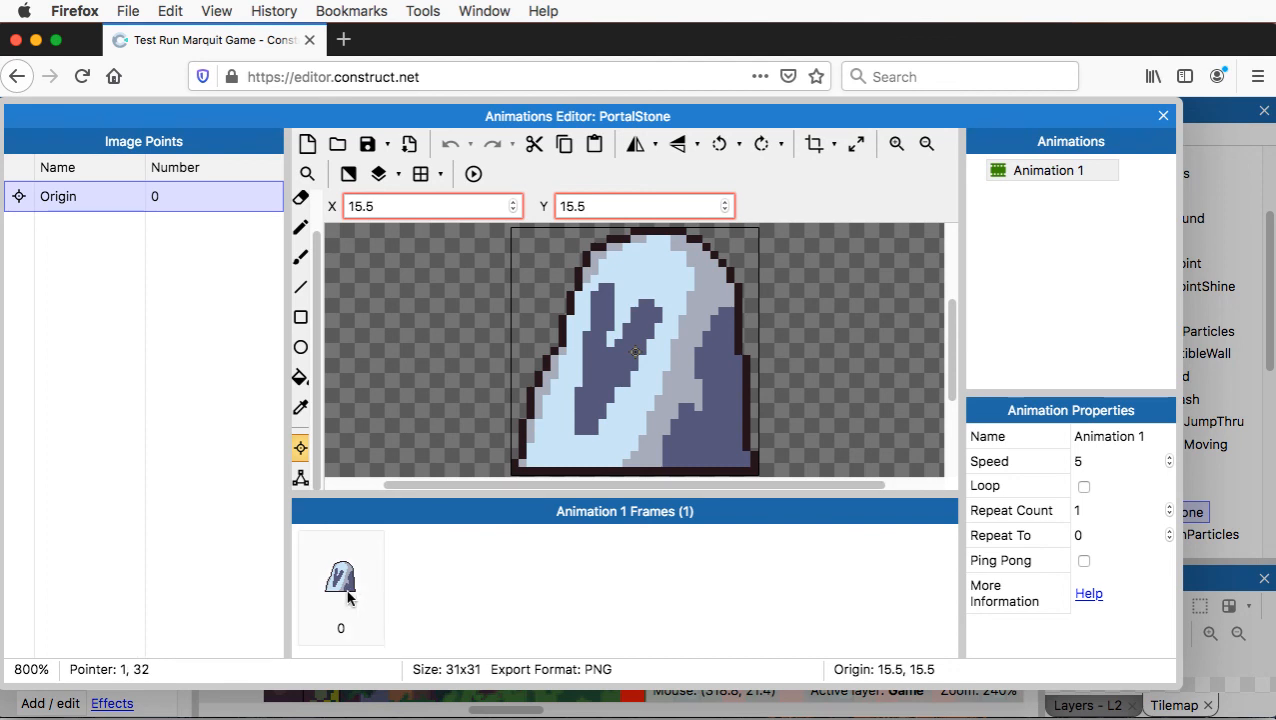
right_click(1037, 175)
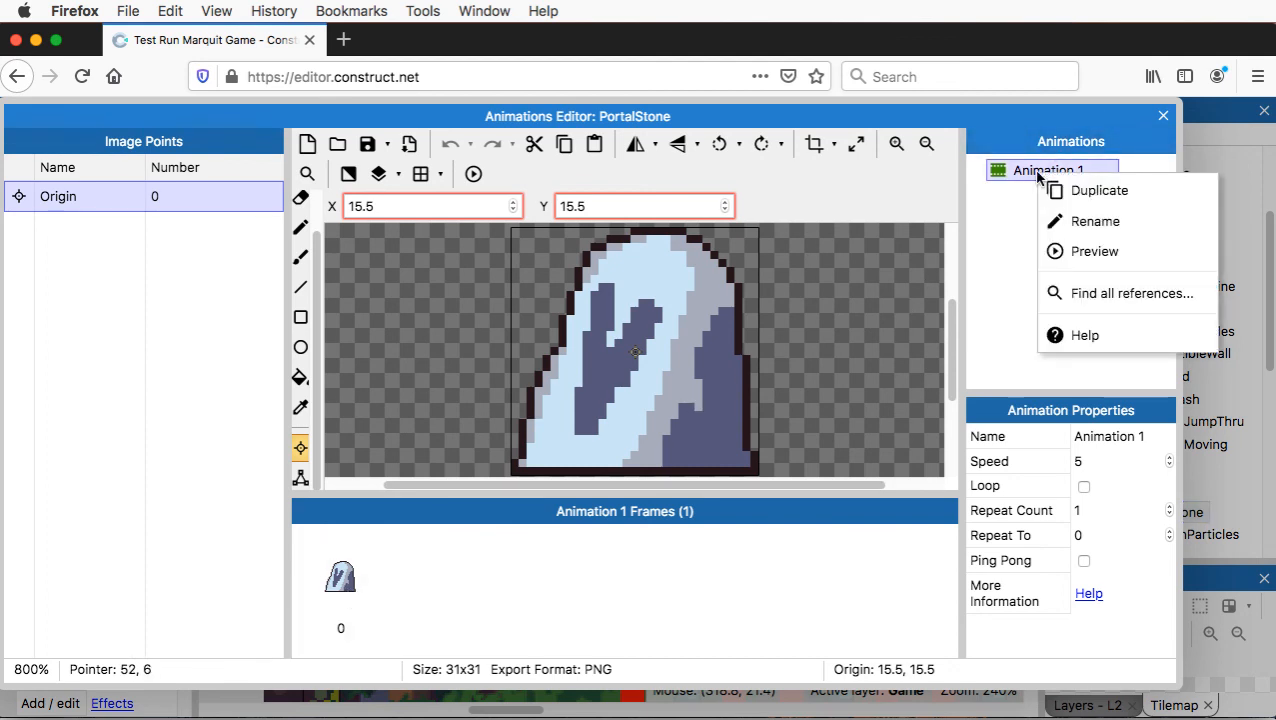
click(1085, 192)
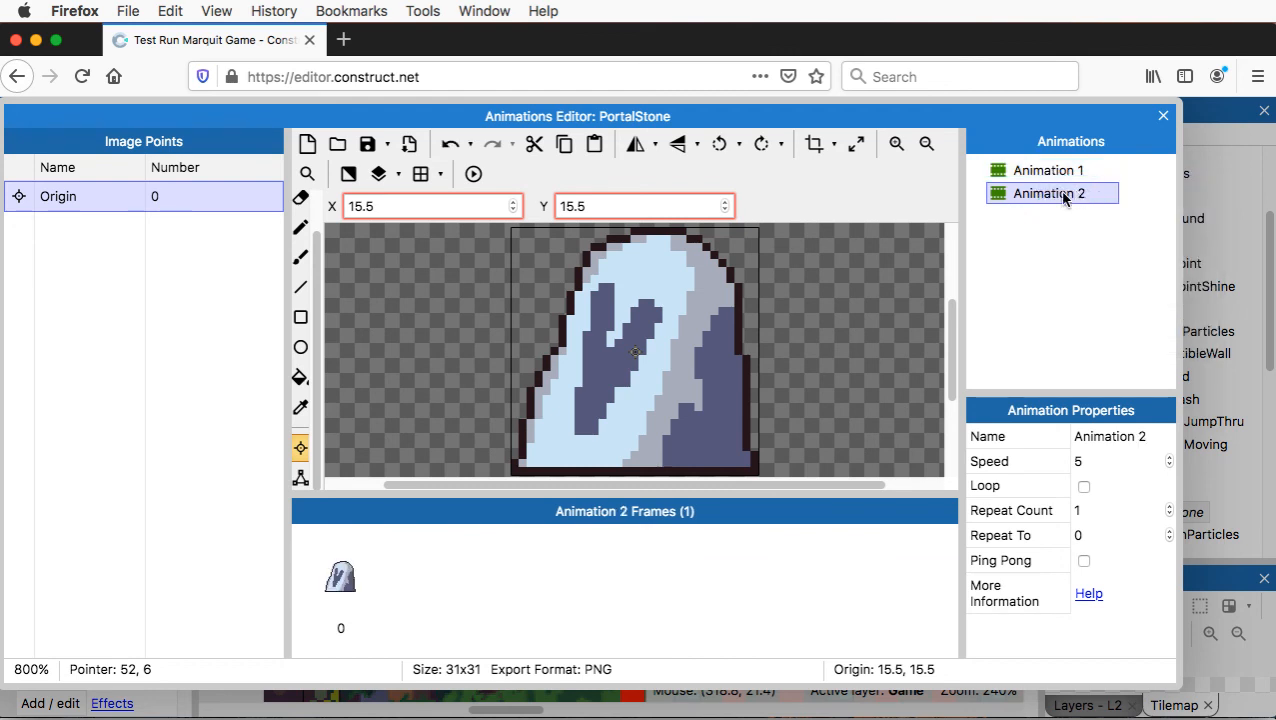
- Mirror the frame of the PortalStone's Animation 2 horizontally and compare it with Animation 1
click(360, 589)
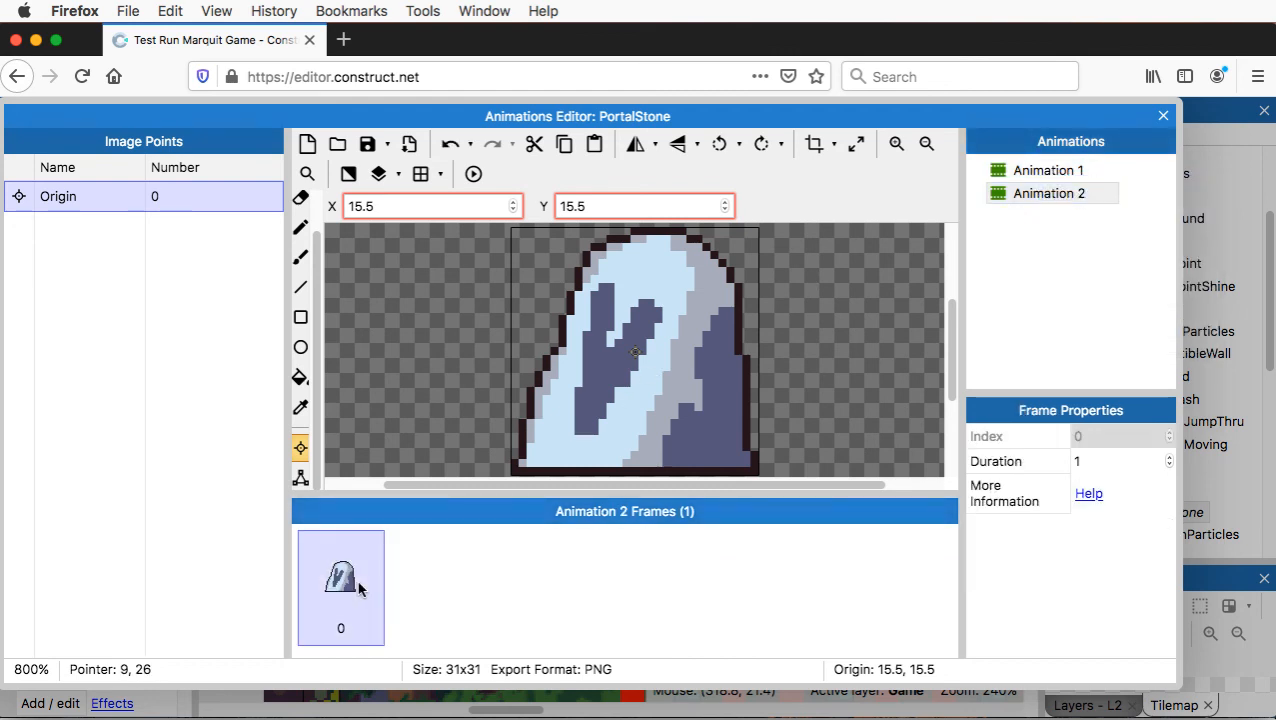
click(636, 148)
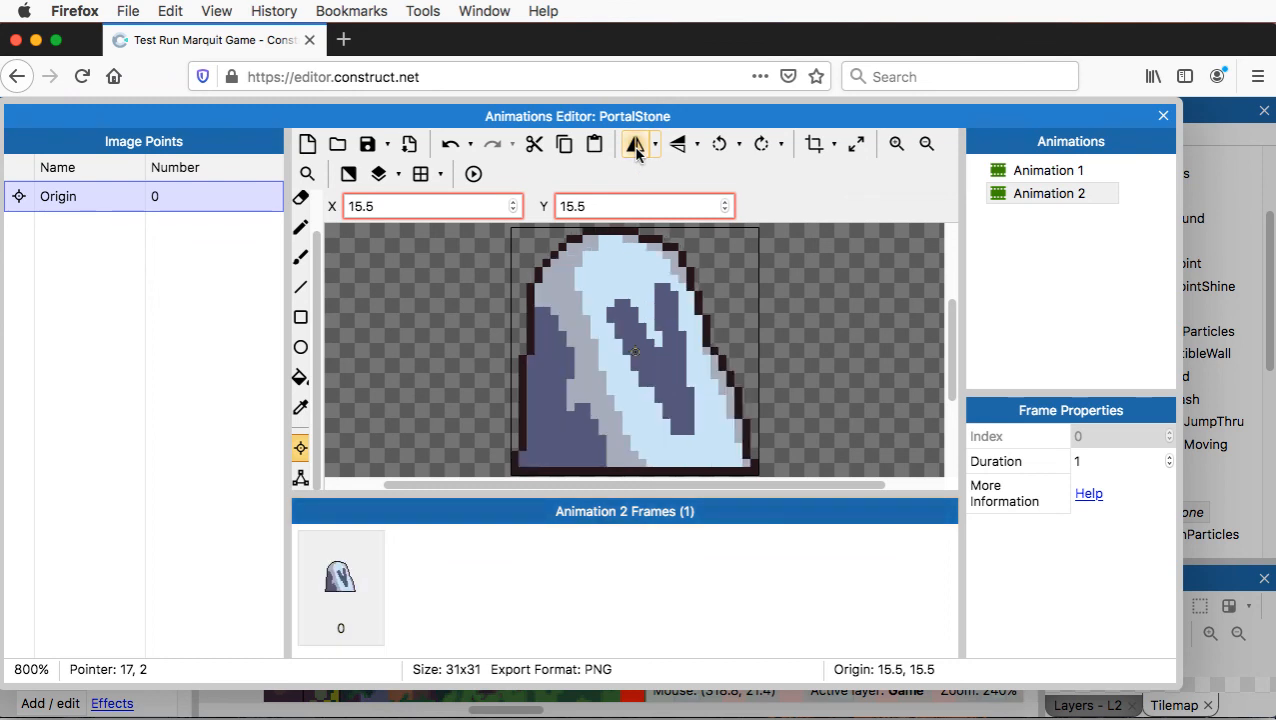
click(1088, 304)
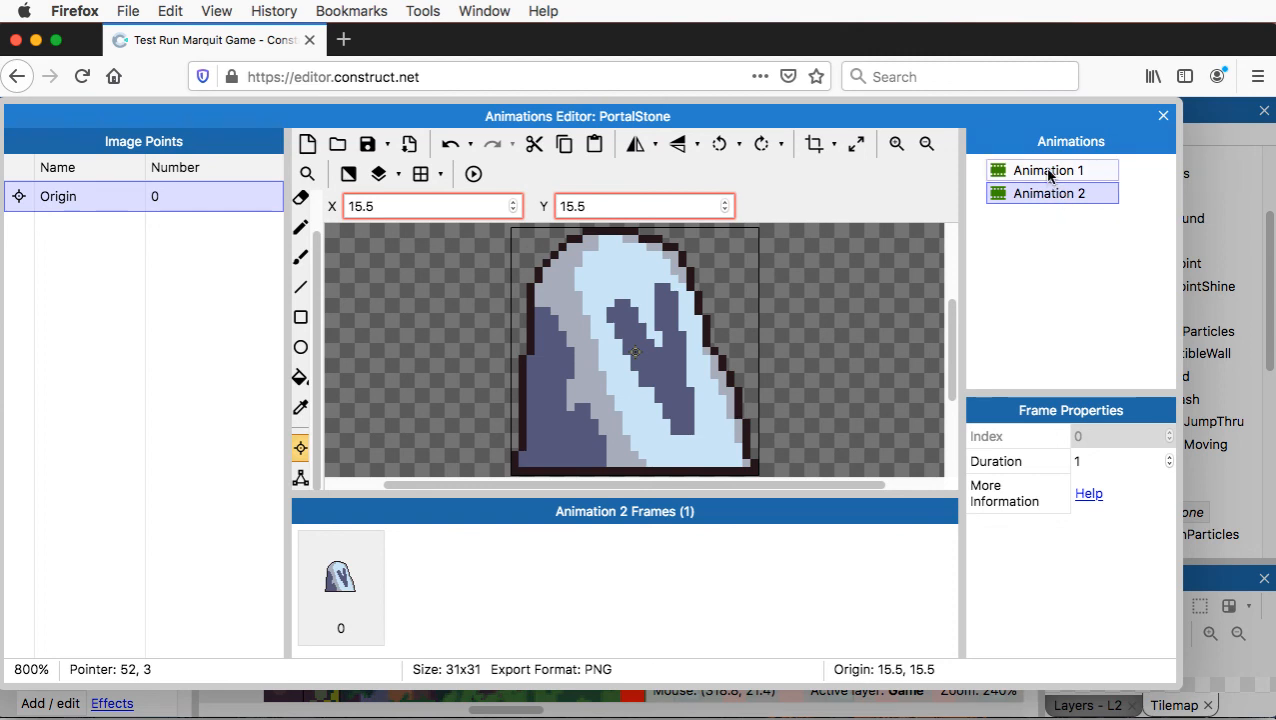
click(1050, 175)
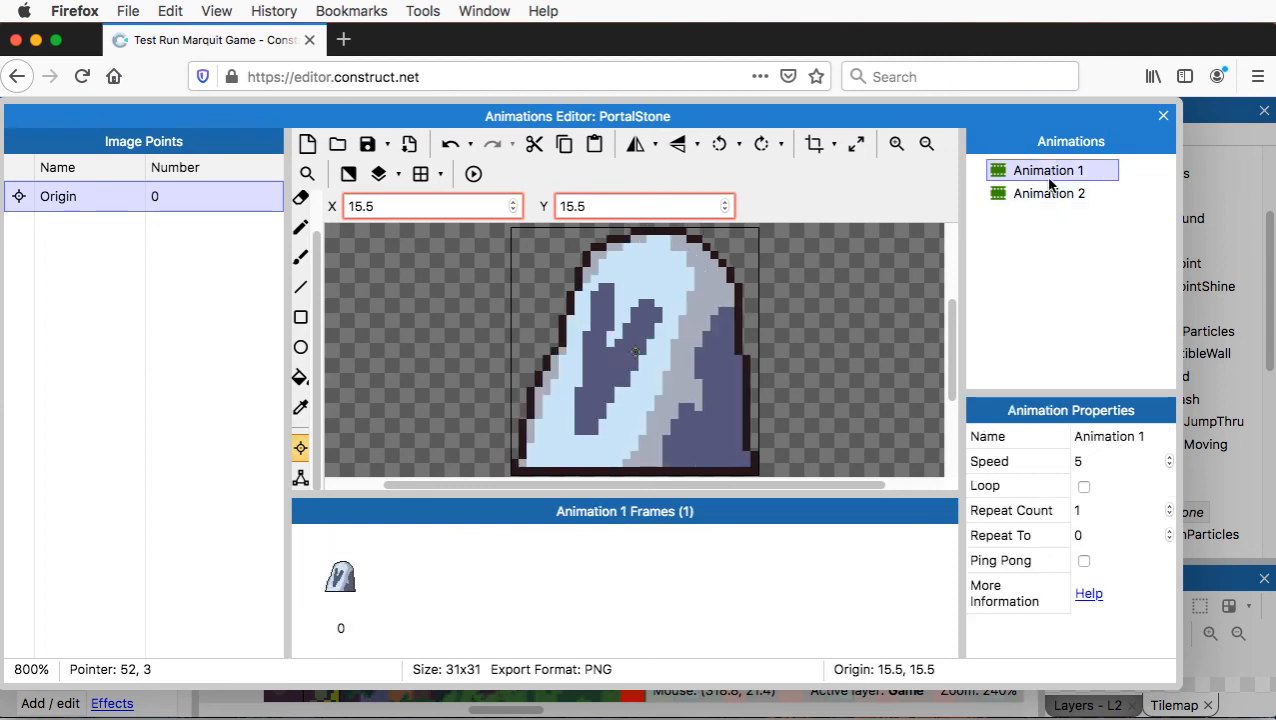
click(1050, 193)
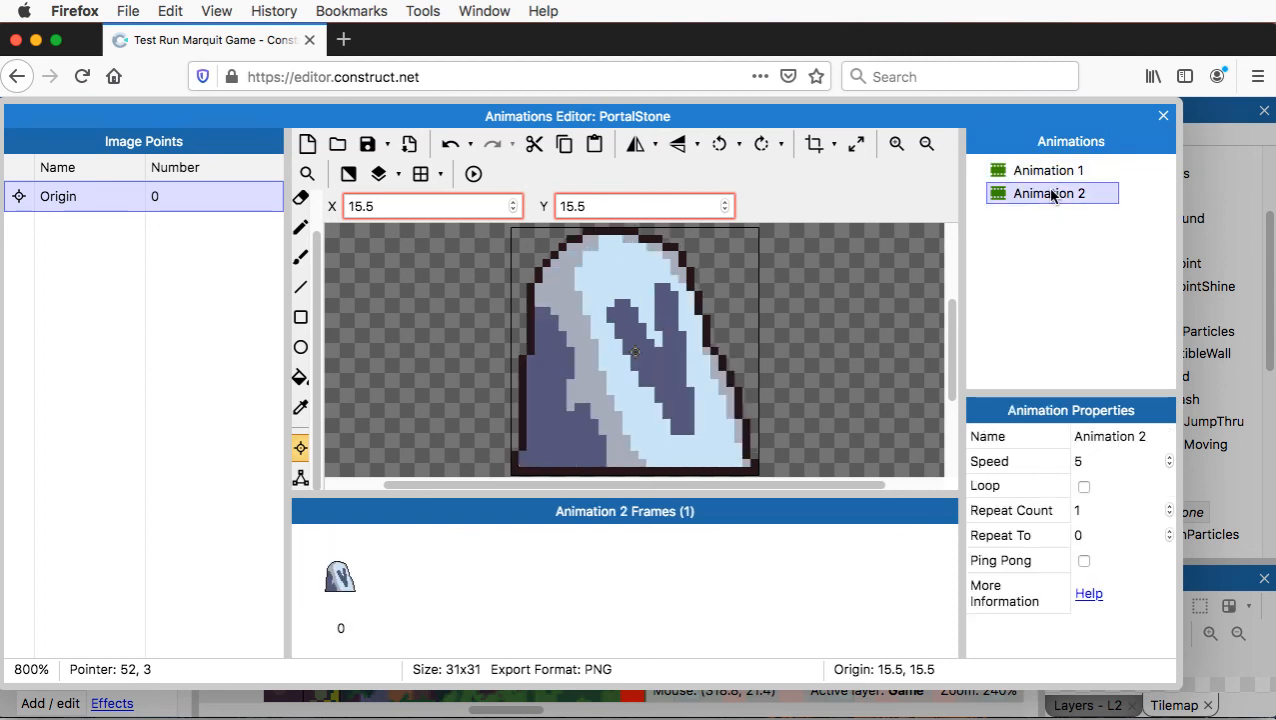
- Rename the PortalStone's Animation 1 as Left
right_click(1045, 172)
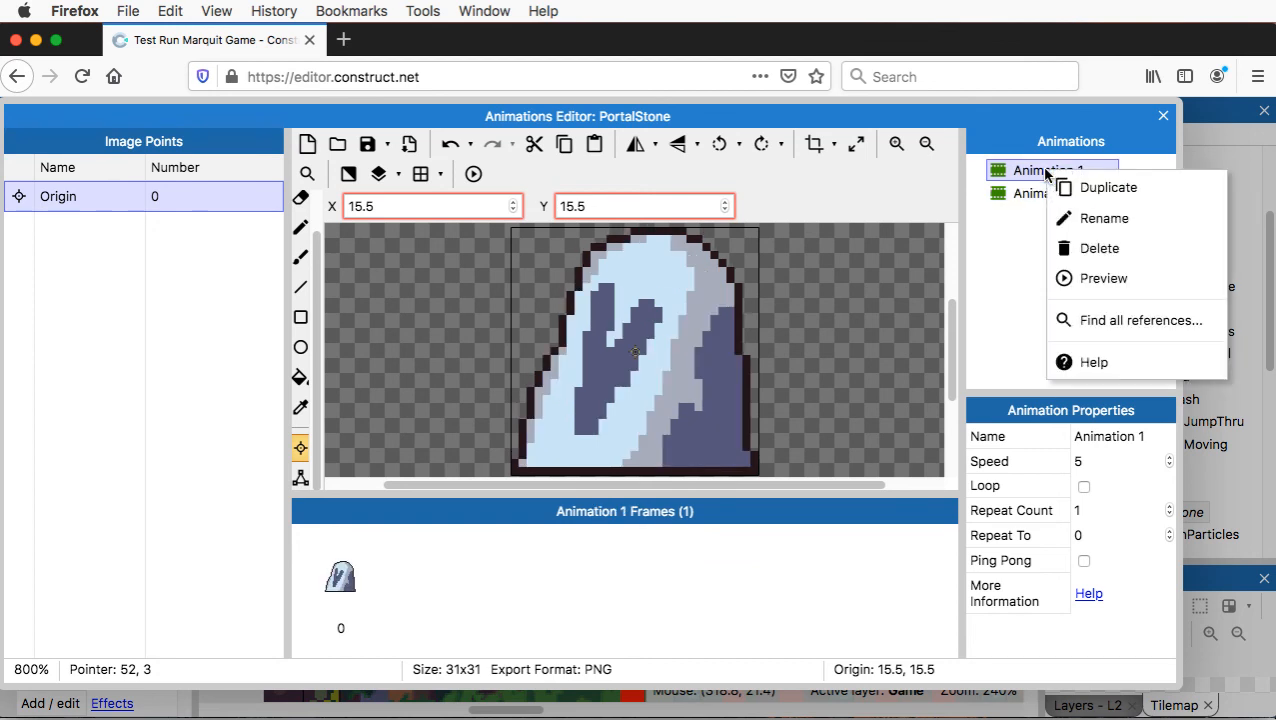
click(1104, 222)
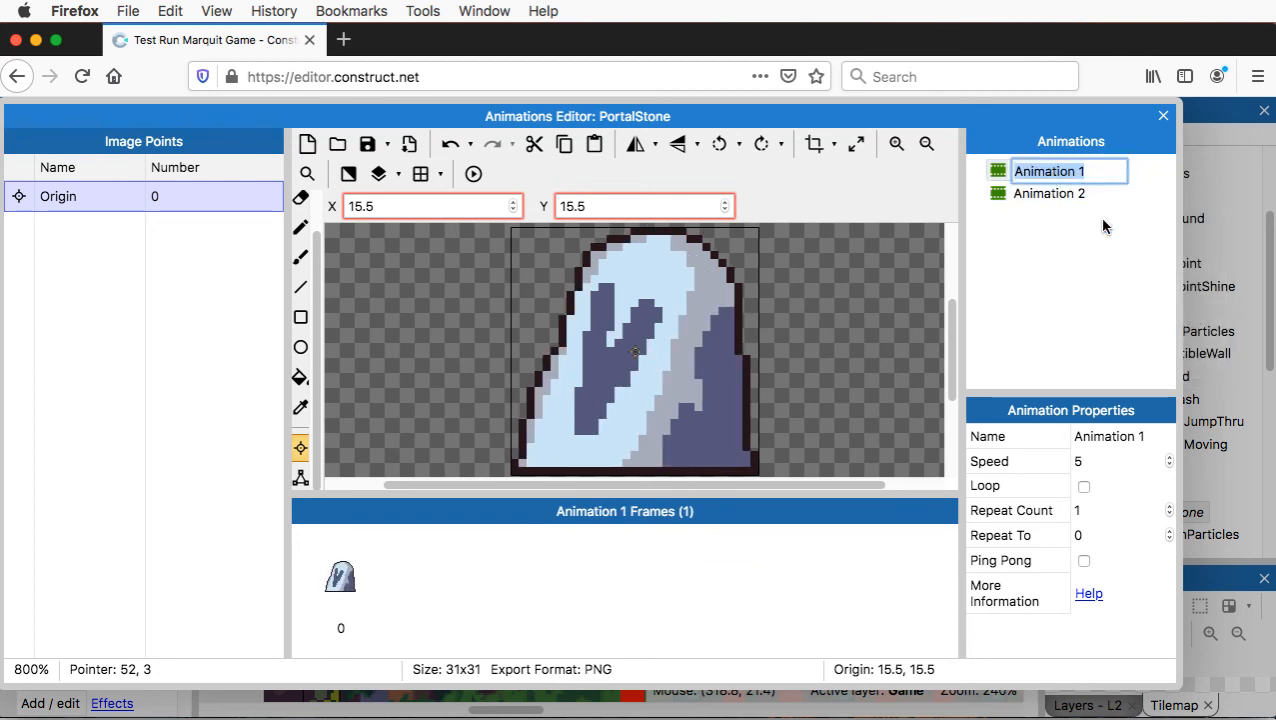
text(Left)
key(Return)
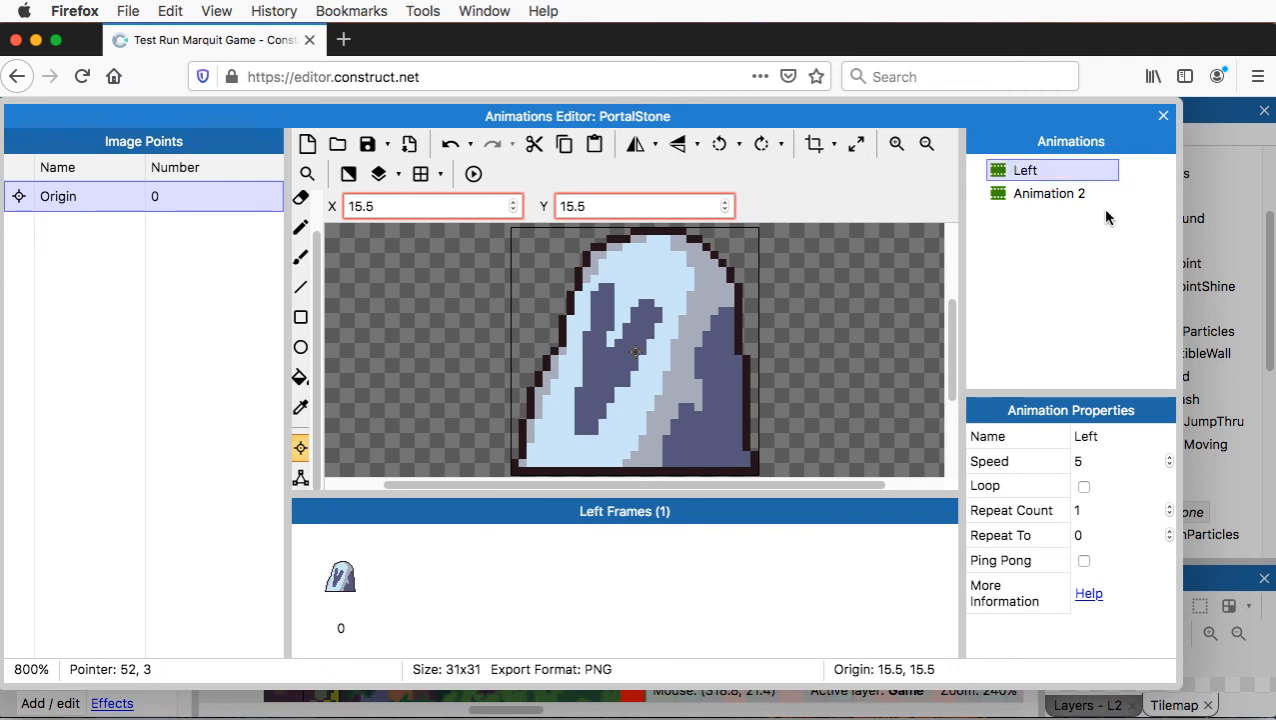
- Rename the PortalStone's mirrored Animation 2 as Right and close the animations editor
right_click(1068, 197)
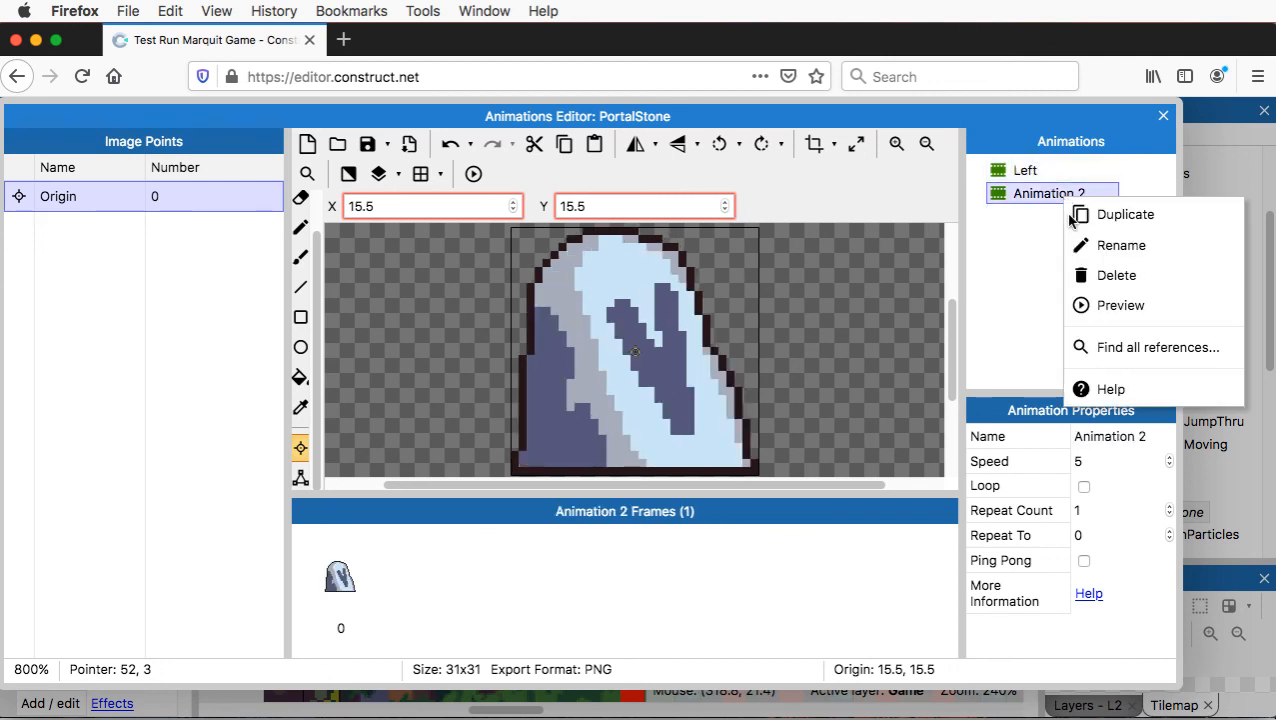
click(1118, 258)
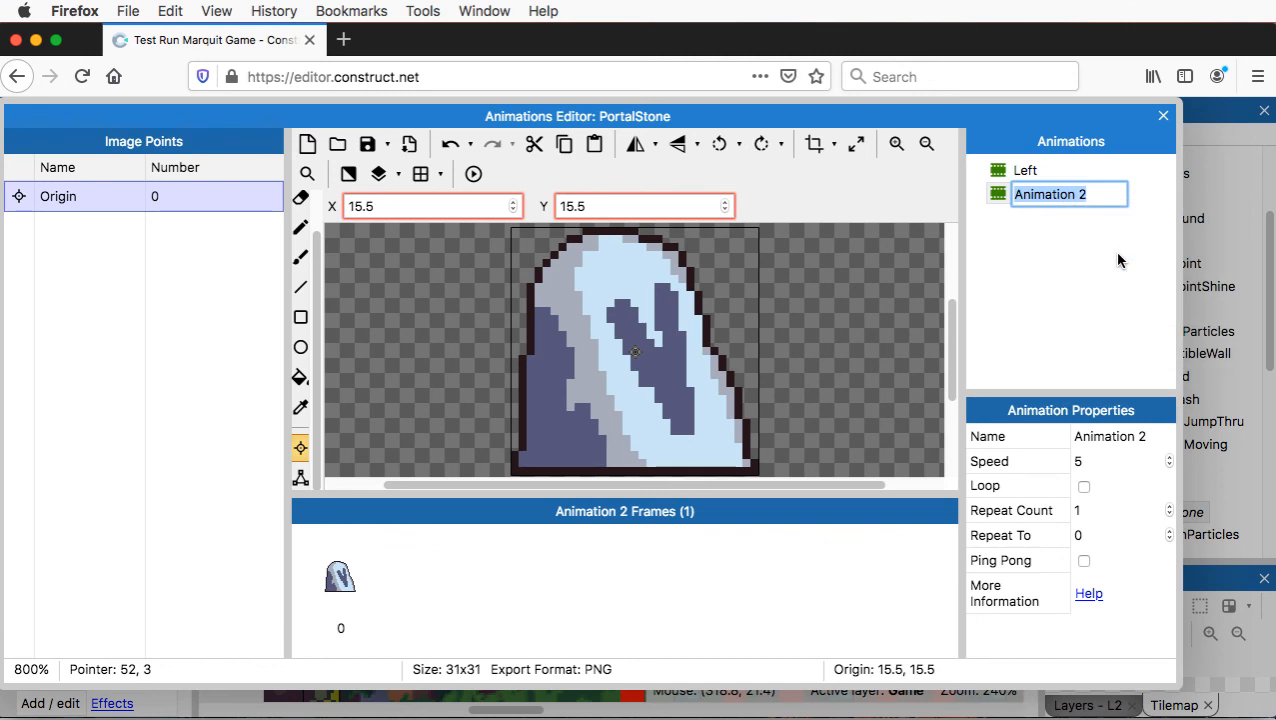
text(Right)
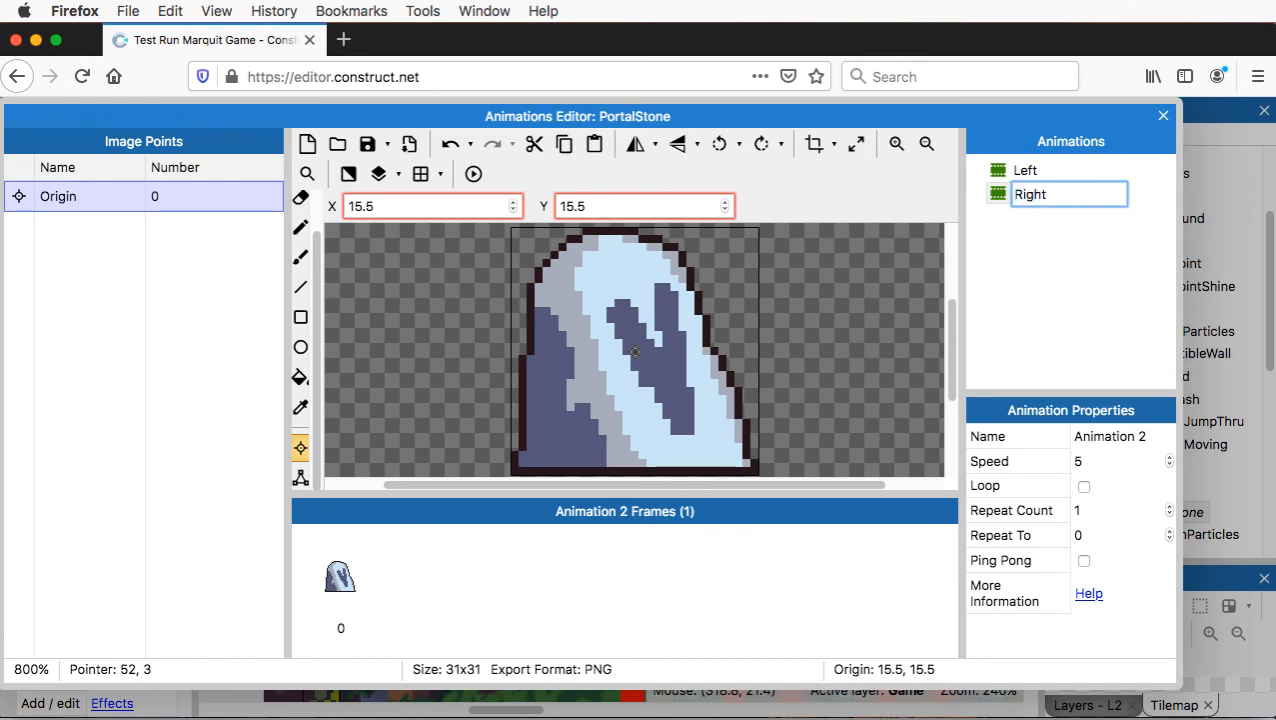
key(Return)
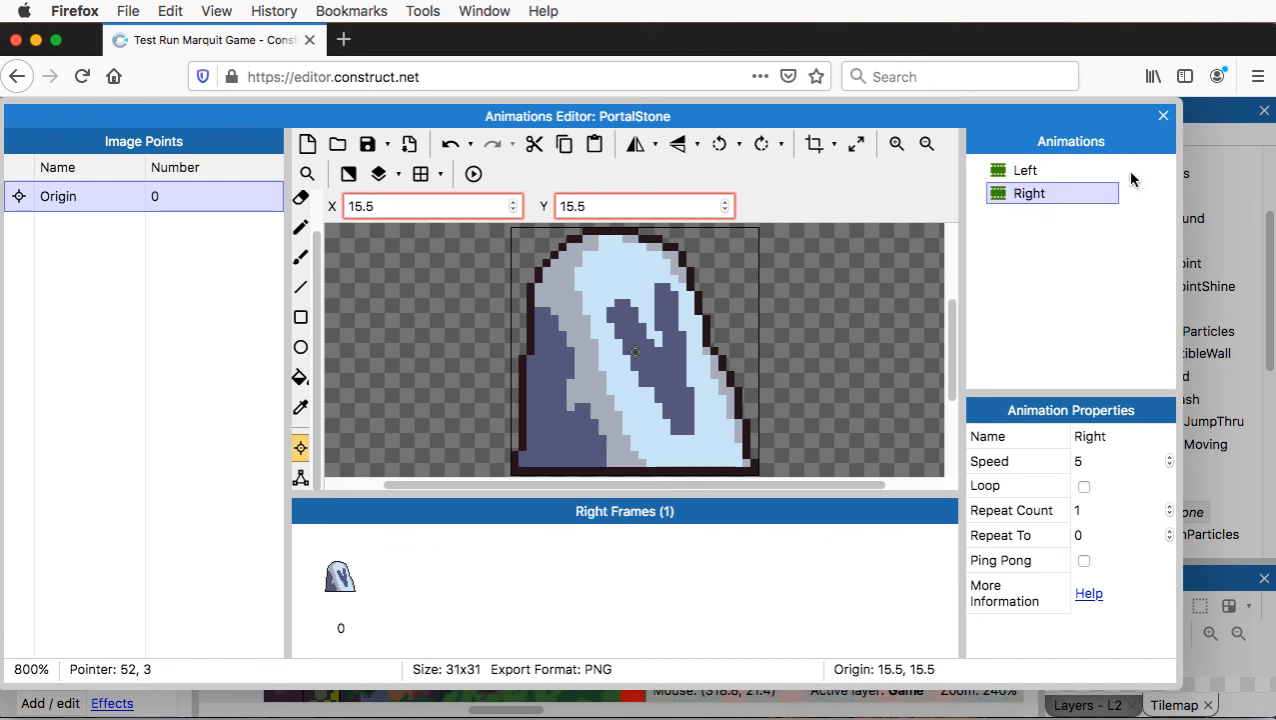
click(1163, 116)
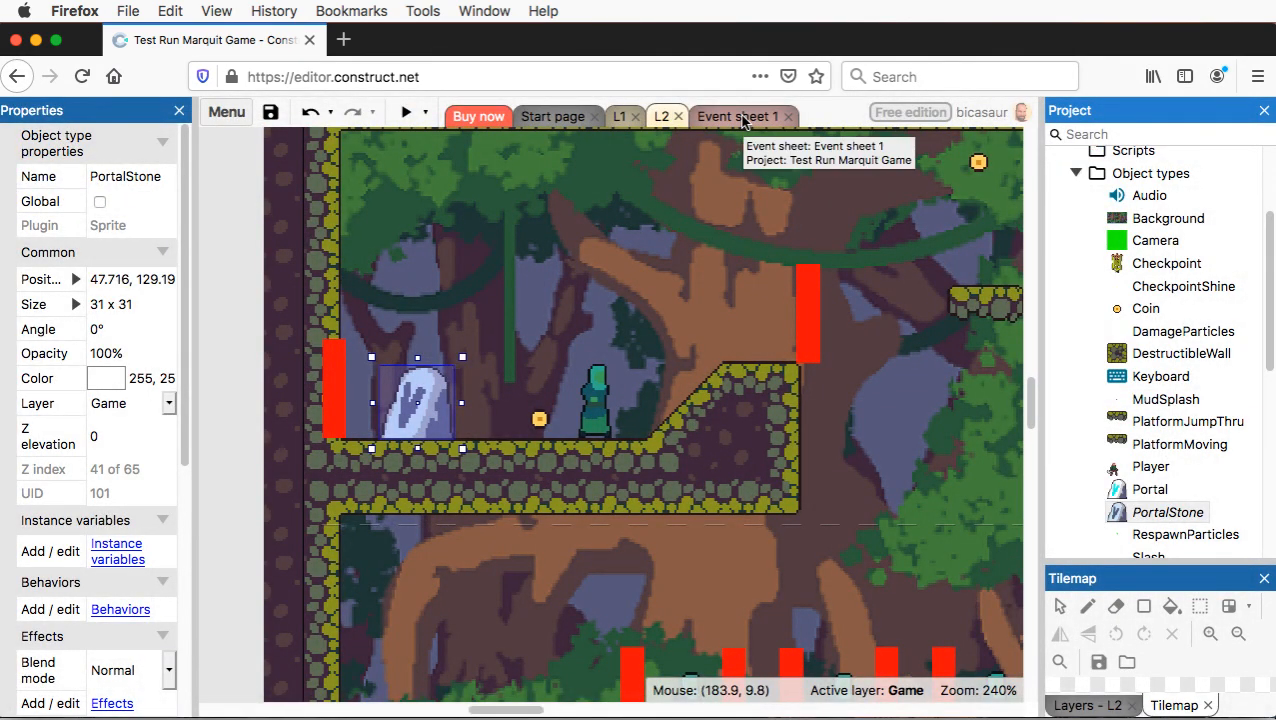
- Set the initial animation of the L2 layout's PortalStone to Right
scroll(633, 249, left, 5)
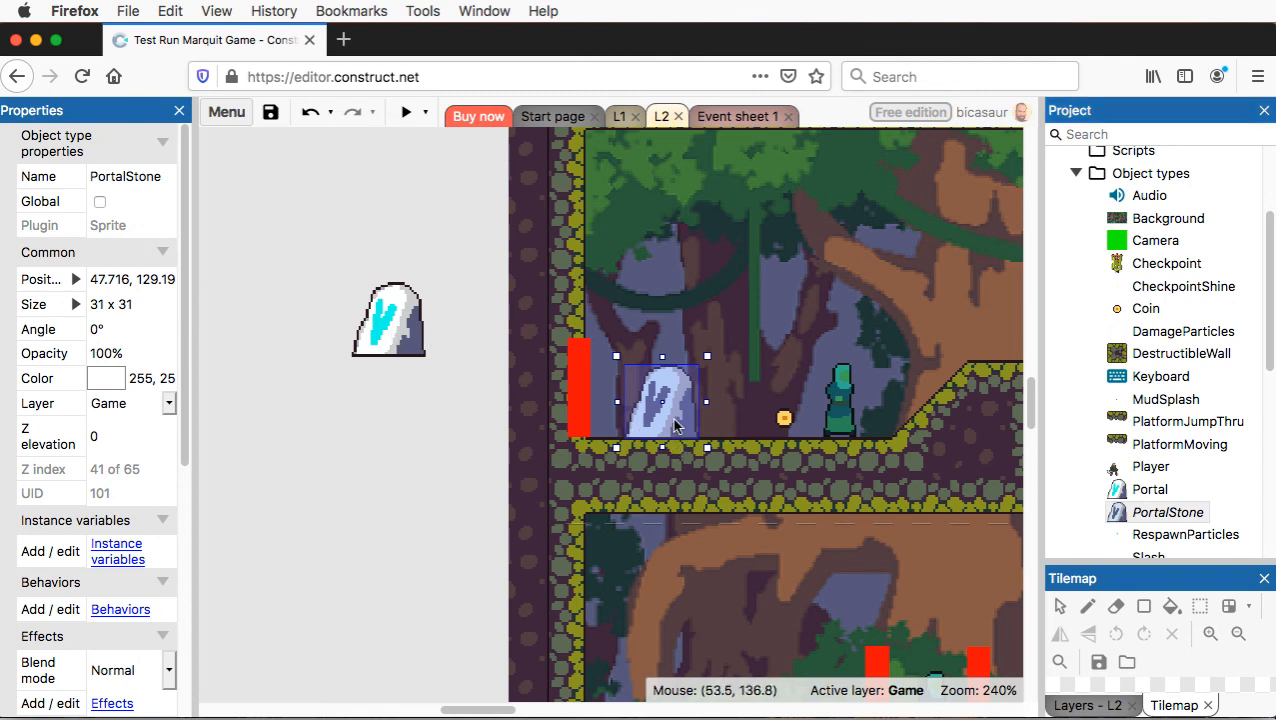
scroll(675, 425, down, 2)
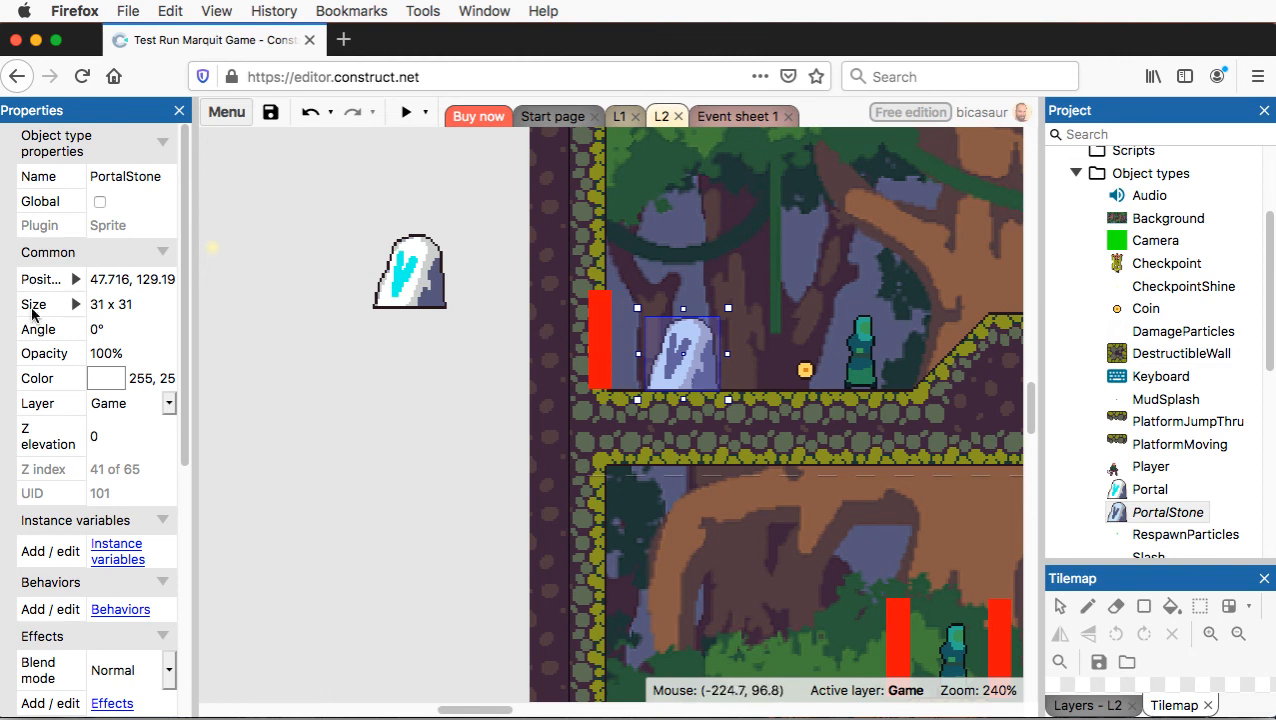
scroll(113, 530, down, 6)
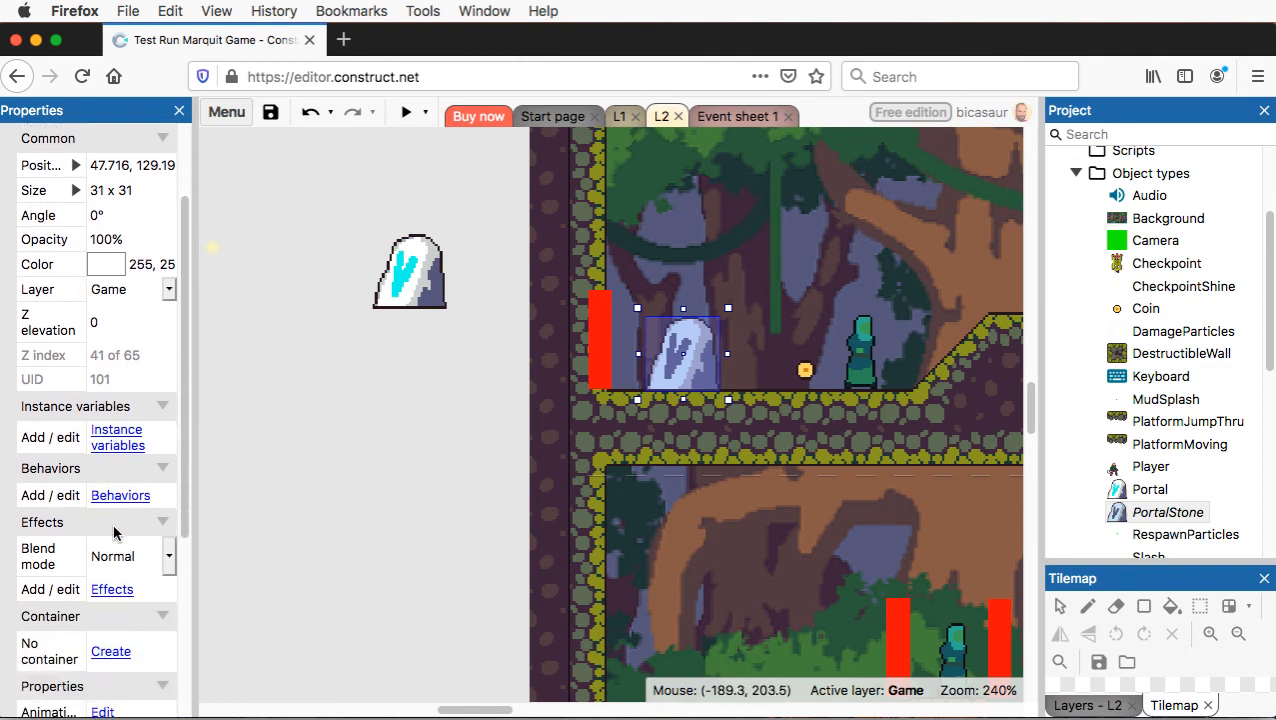
scroll(113, 535, down, 2)
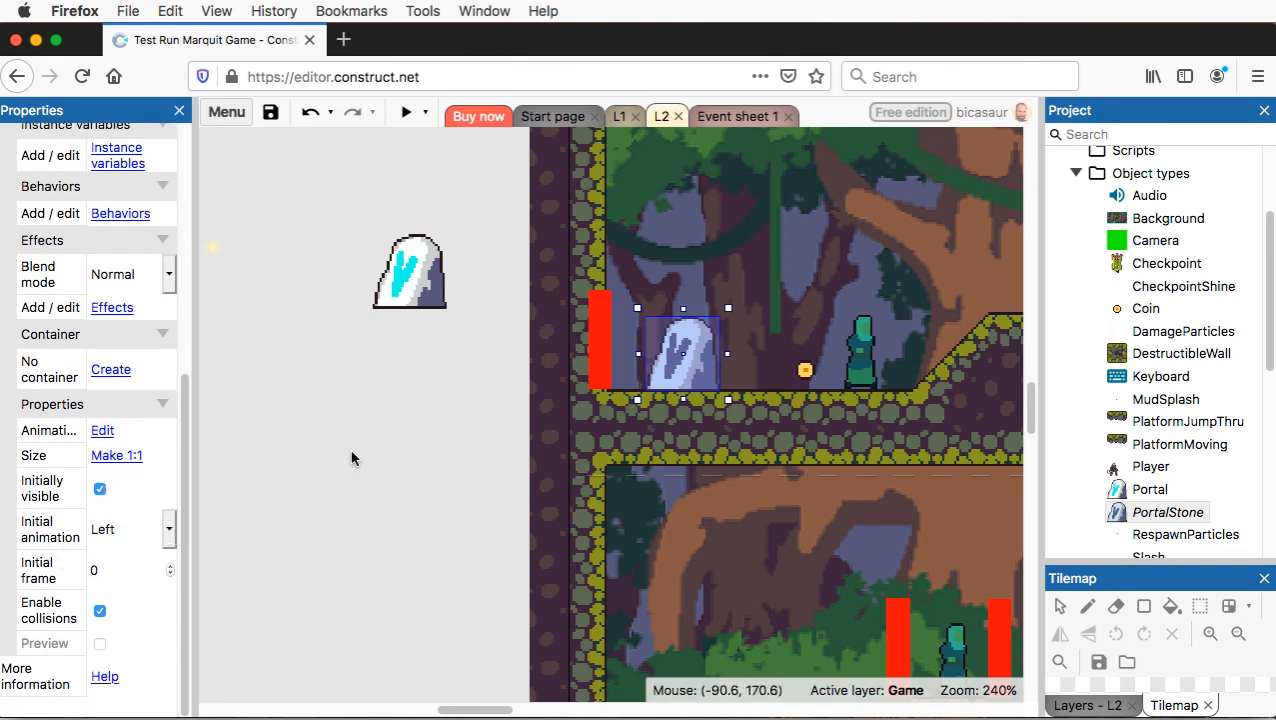
click(1175, 517)
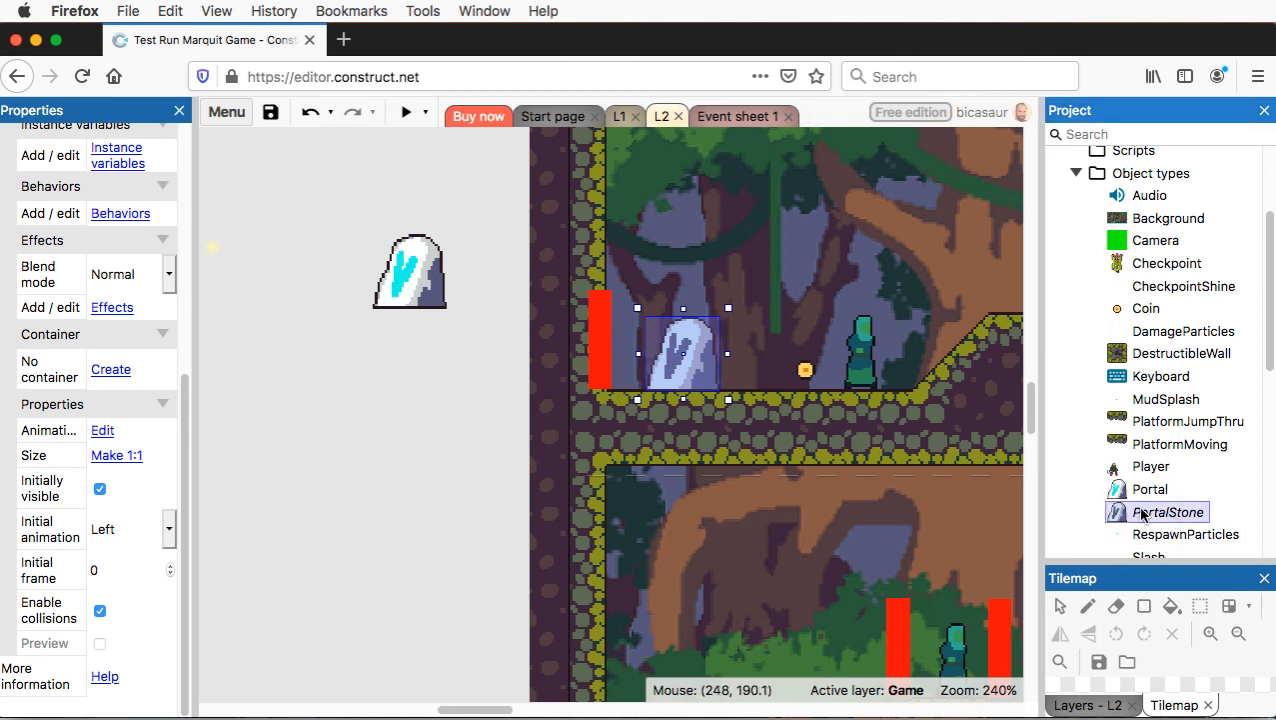
click(358, 517)
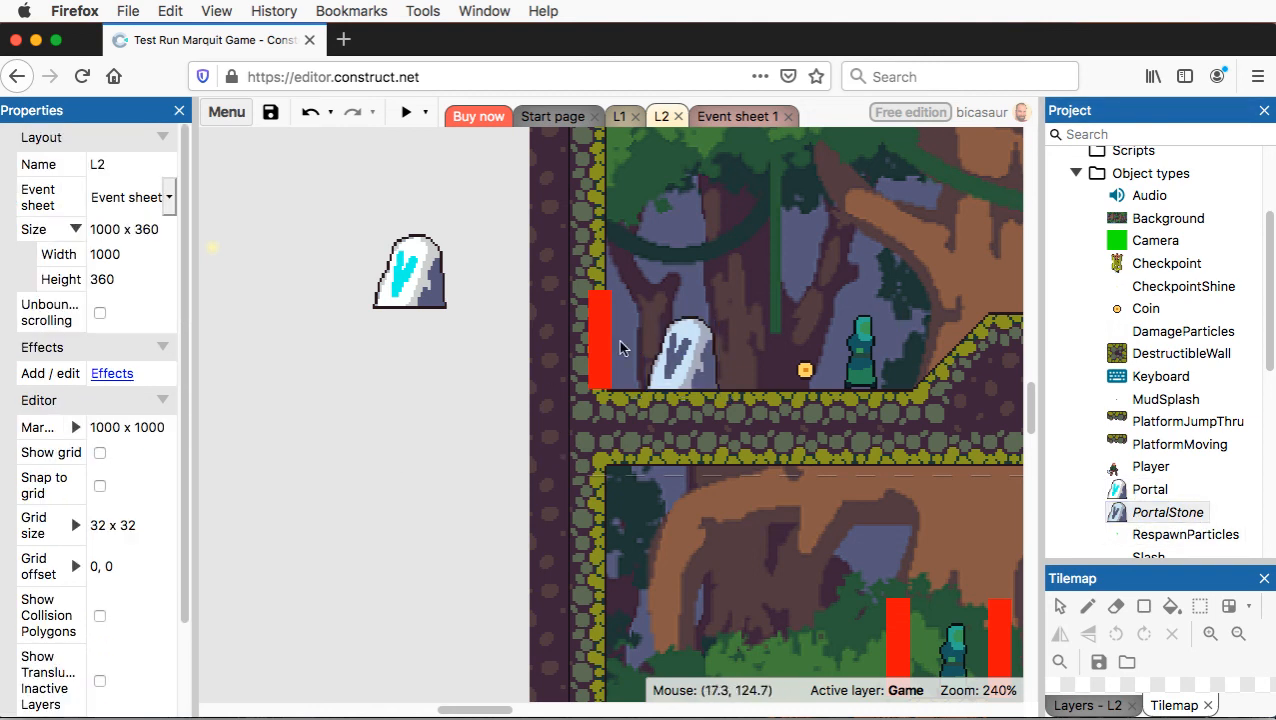
click(700, 368)
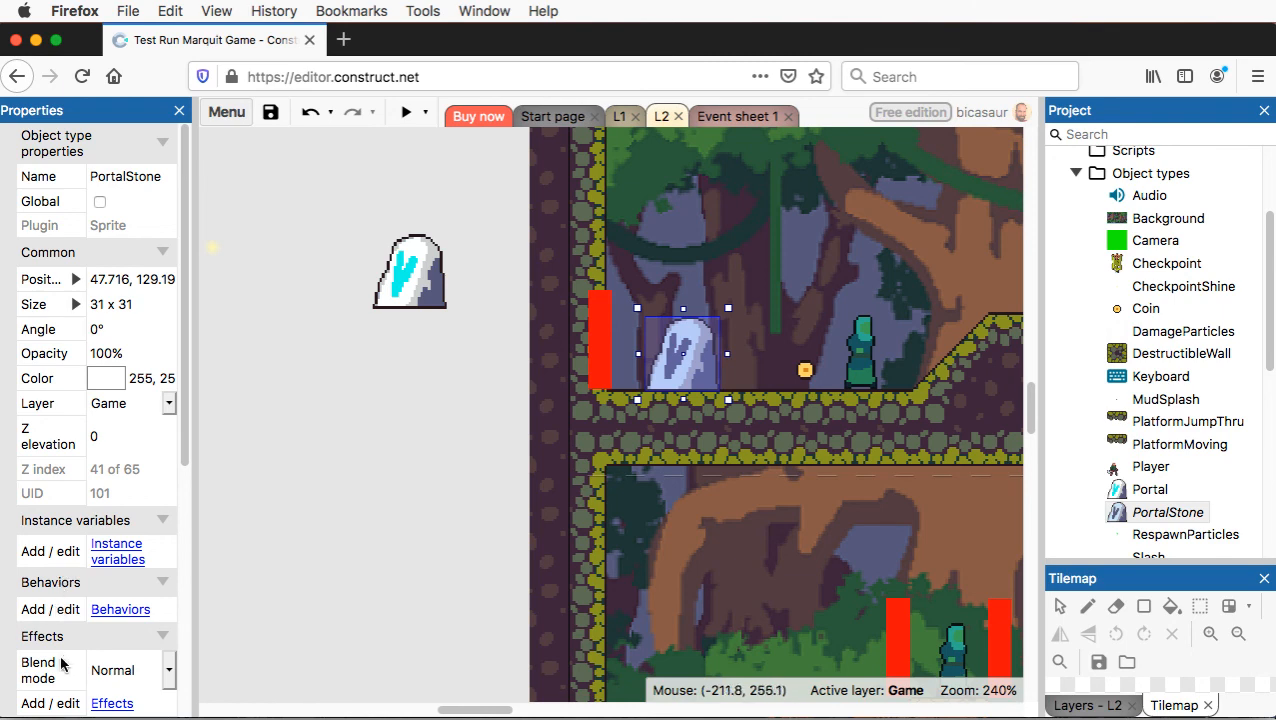
scroll(100, 510, down, 8)
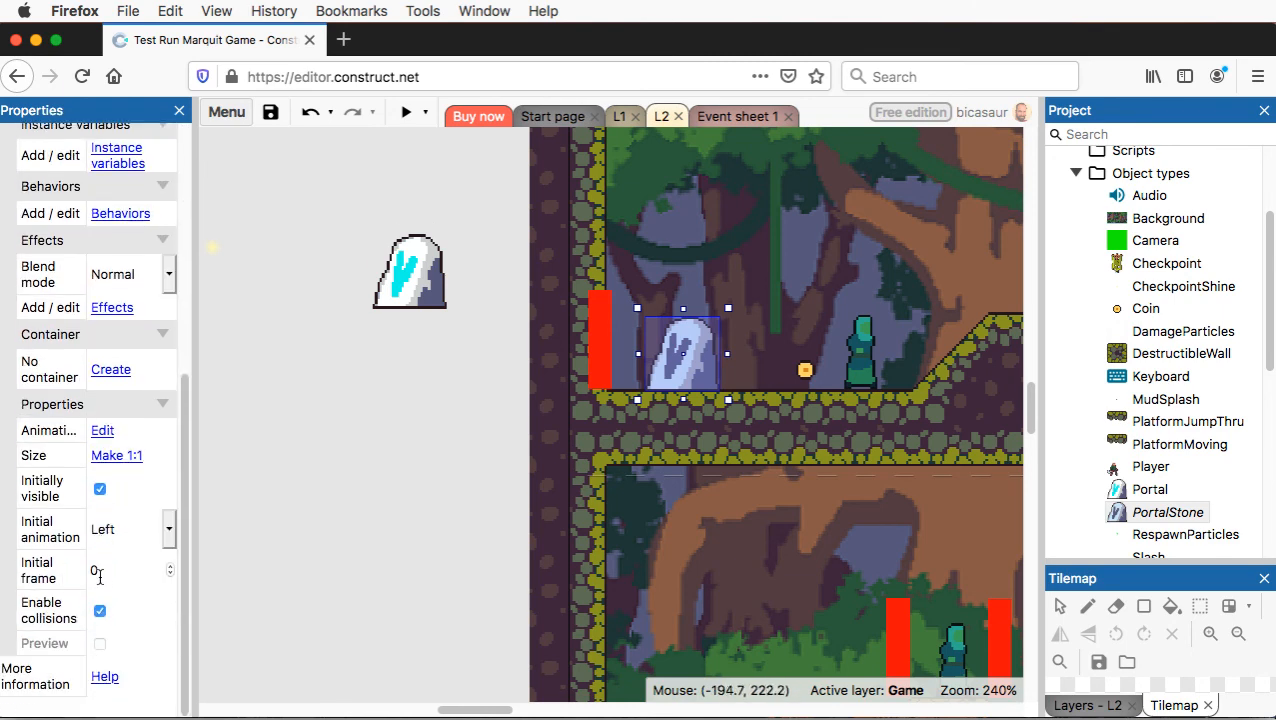
click(140, 530)
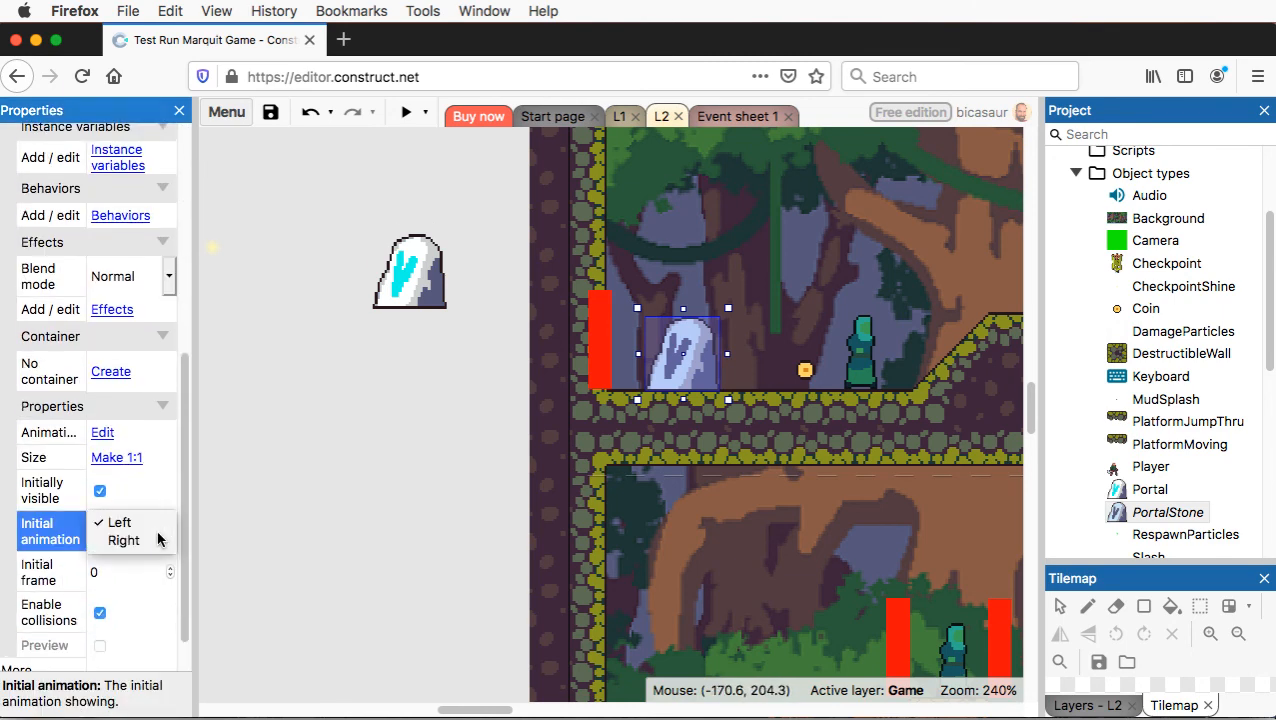
click(141, 538)
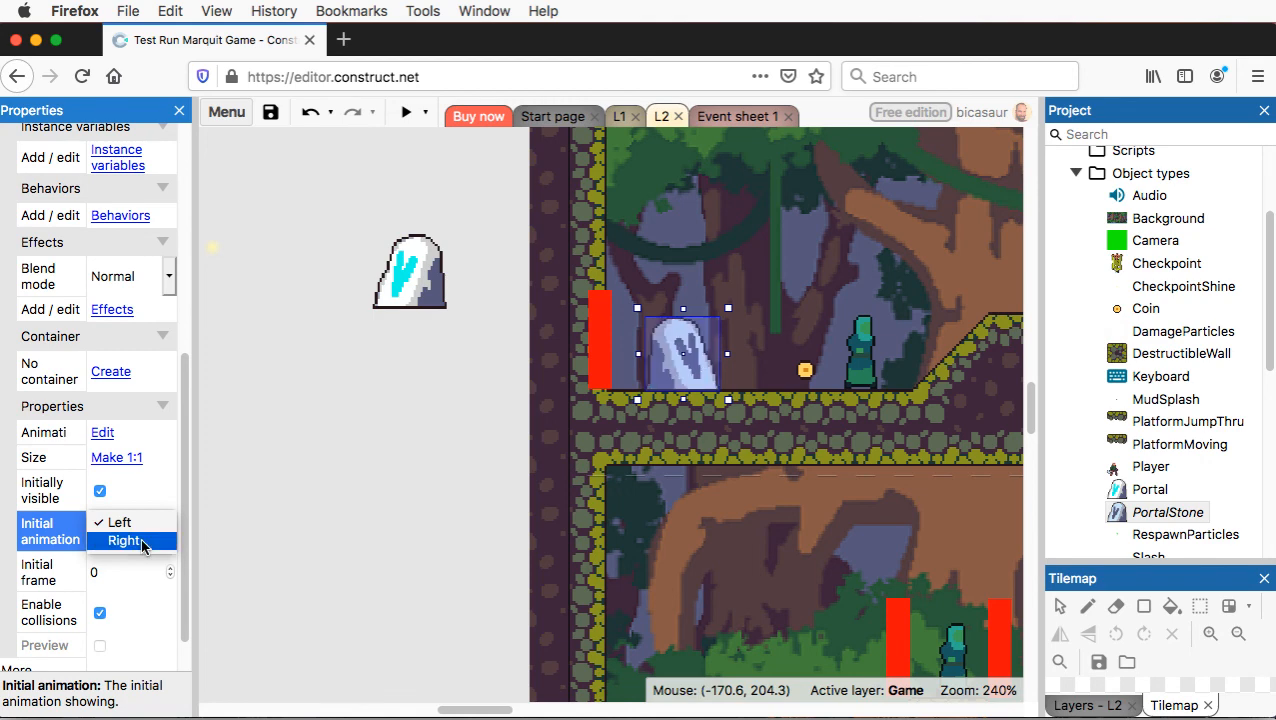
click(462, 472)
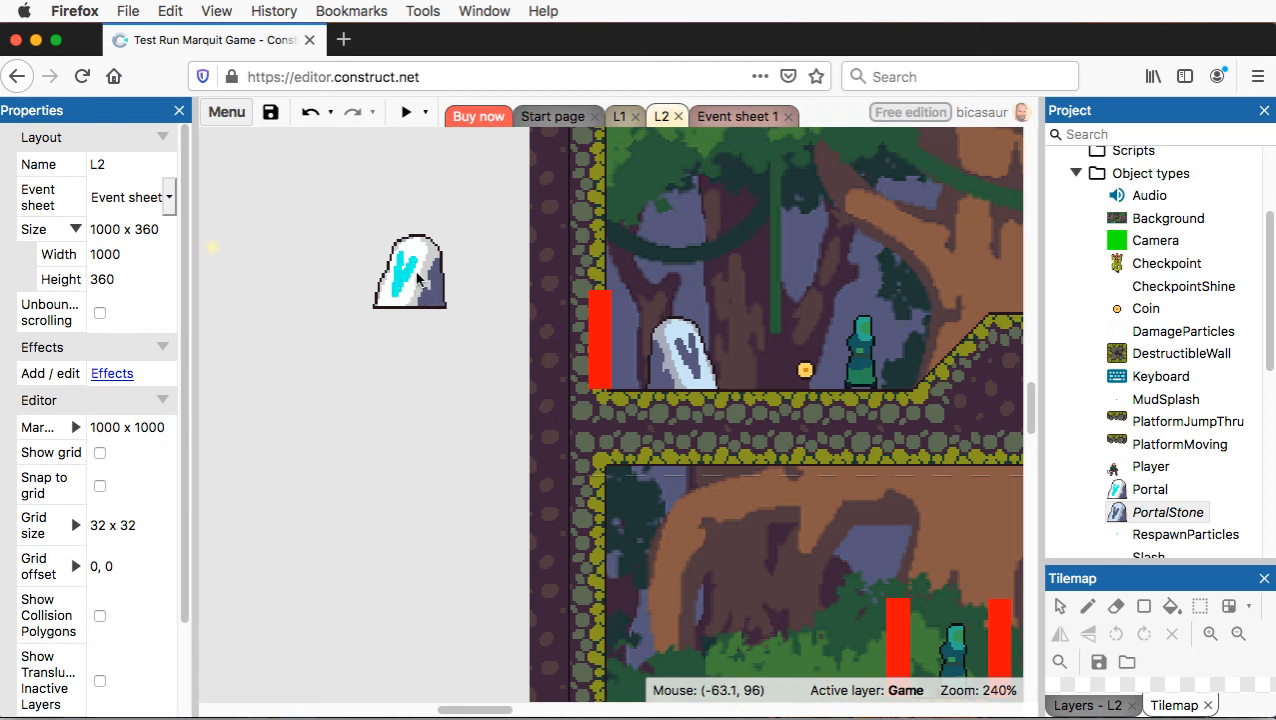
- Check the Portal's Set animation action in Event sheet 1, and duplicate the Portal's Flash animation from the L2 layout
click(737, 118)
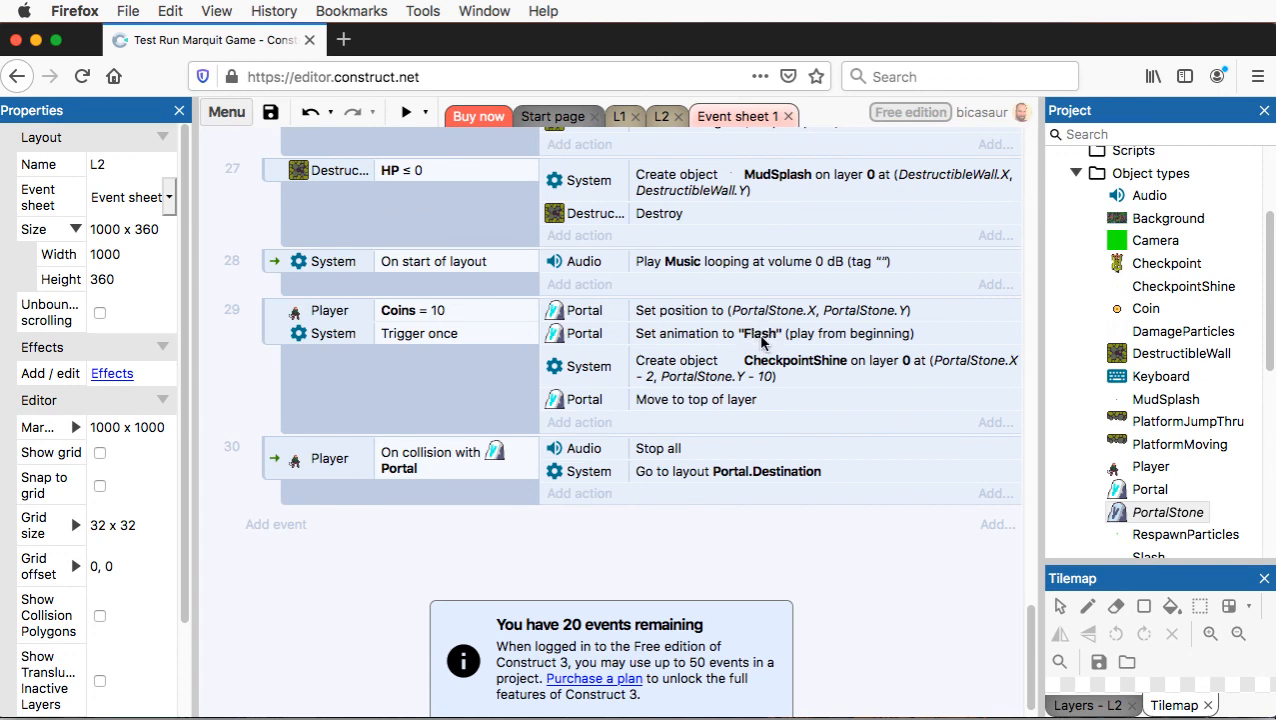
click(666, 118)
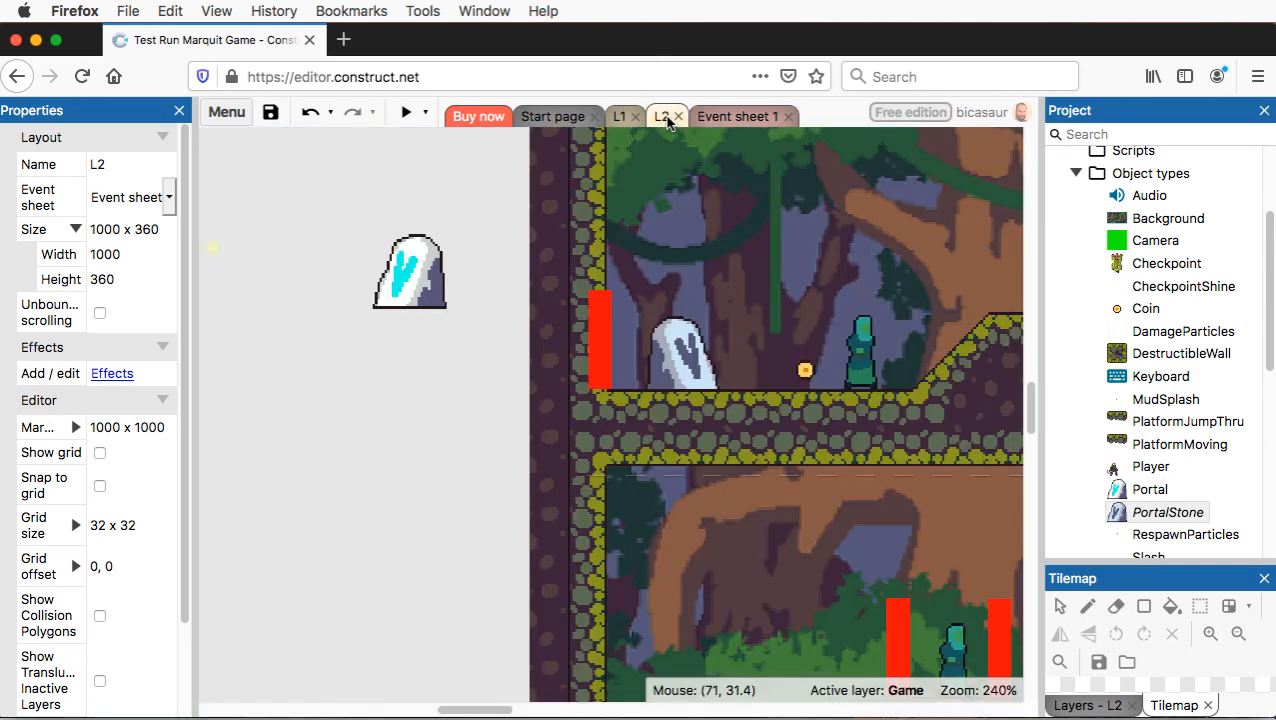
right_click(1148, 490)
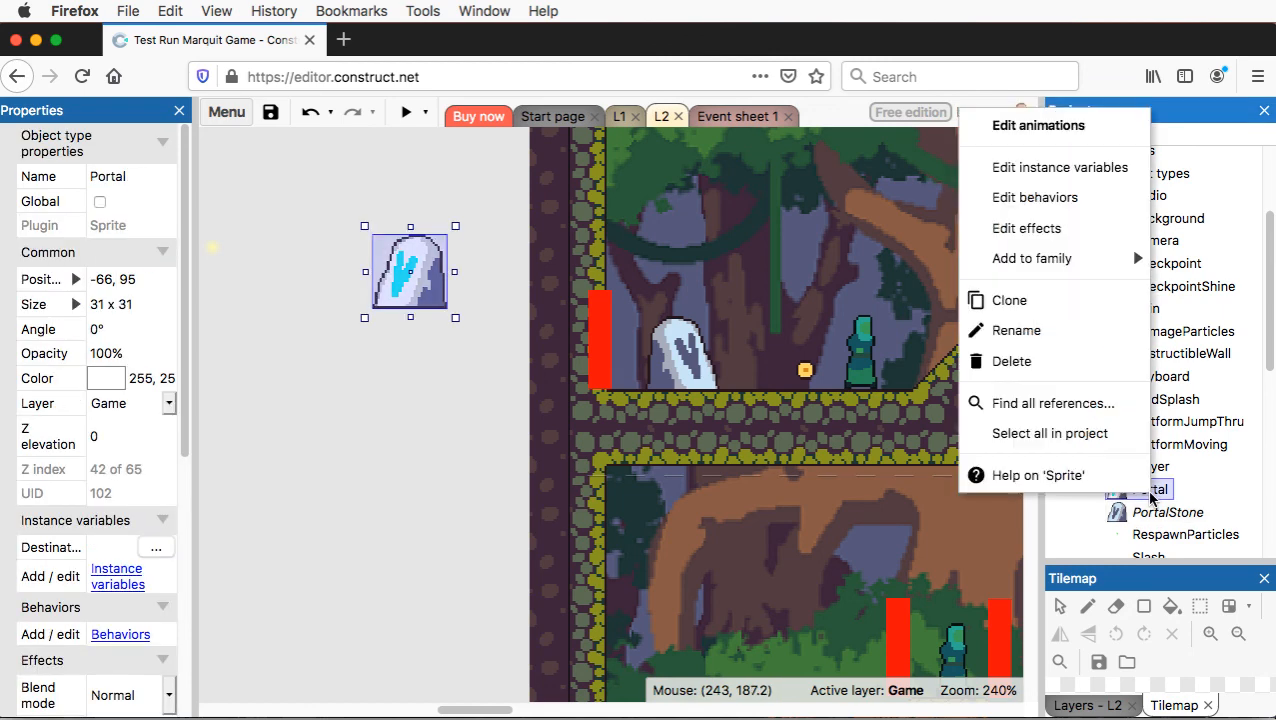
click(1045, 128)
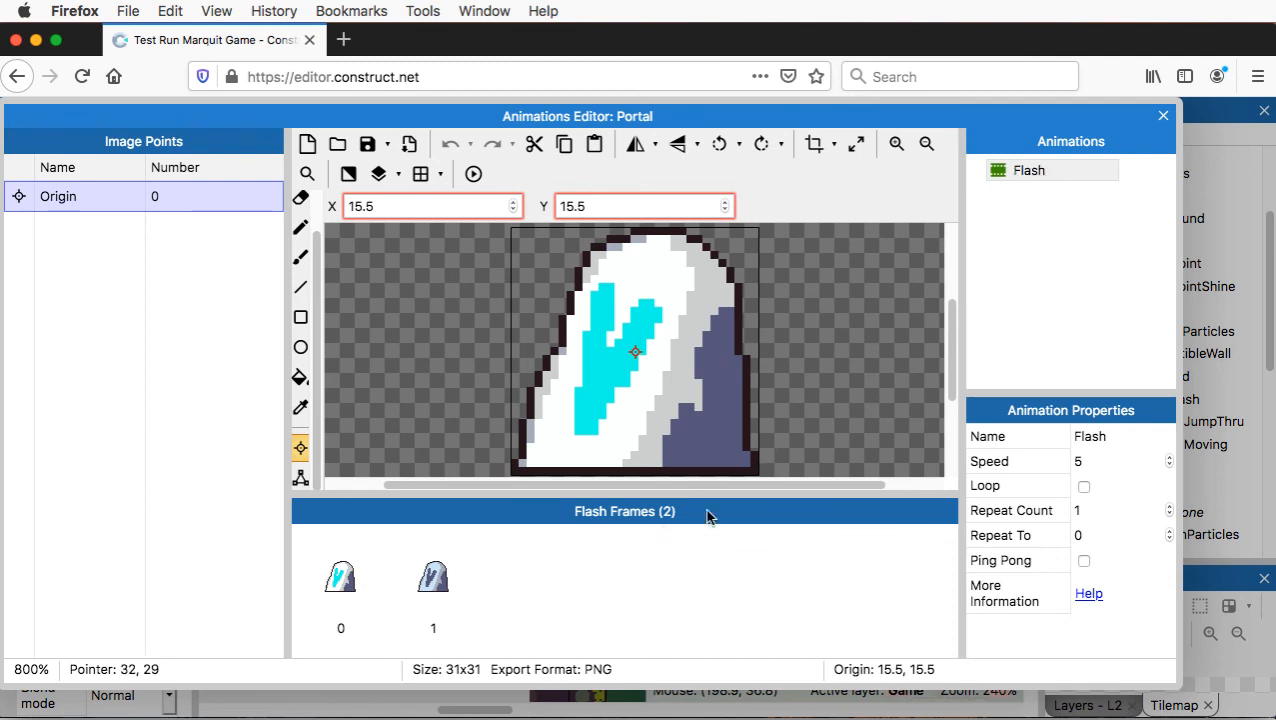
right_click(1024, 172)
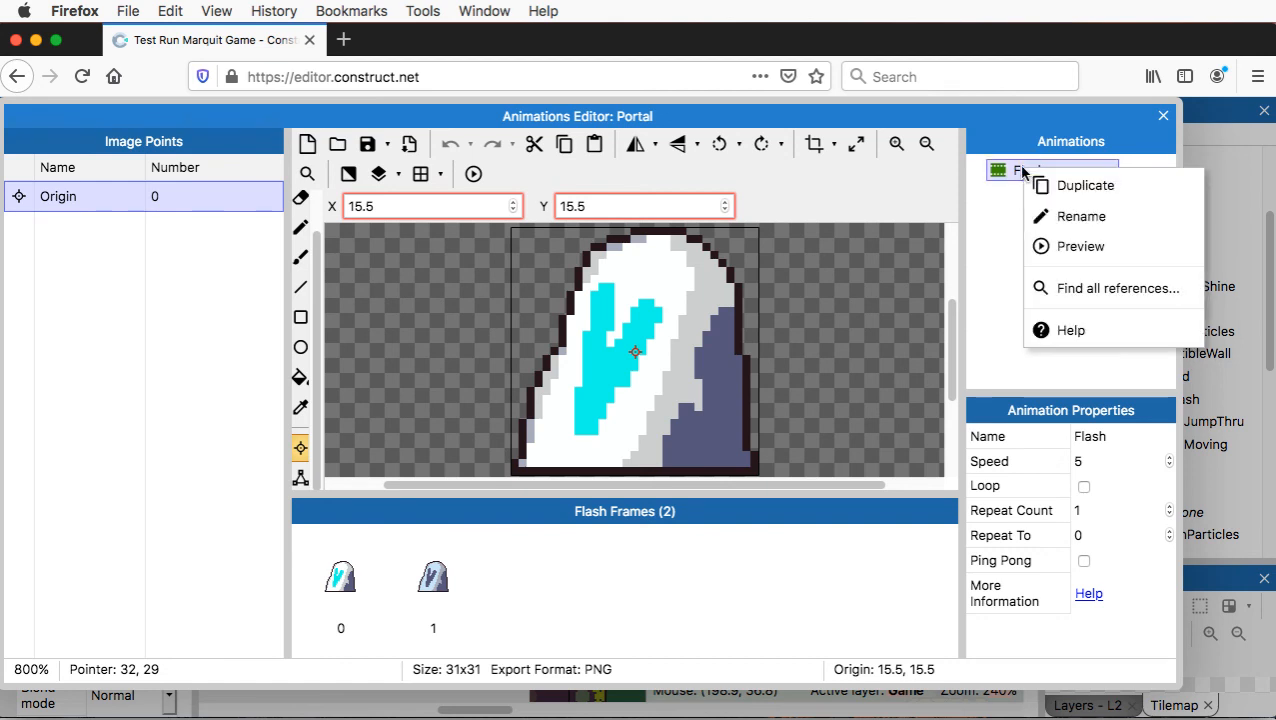
click(1052, 190)
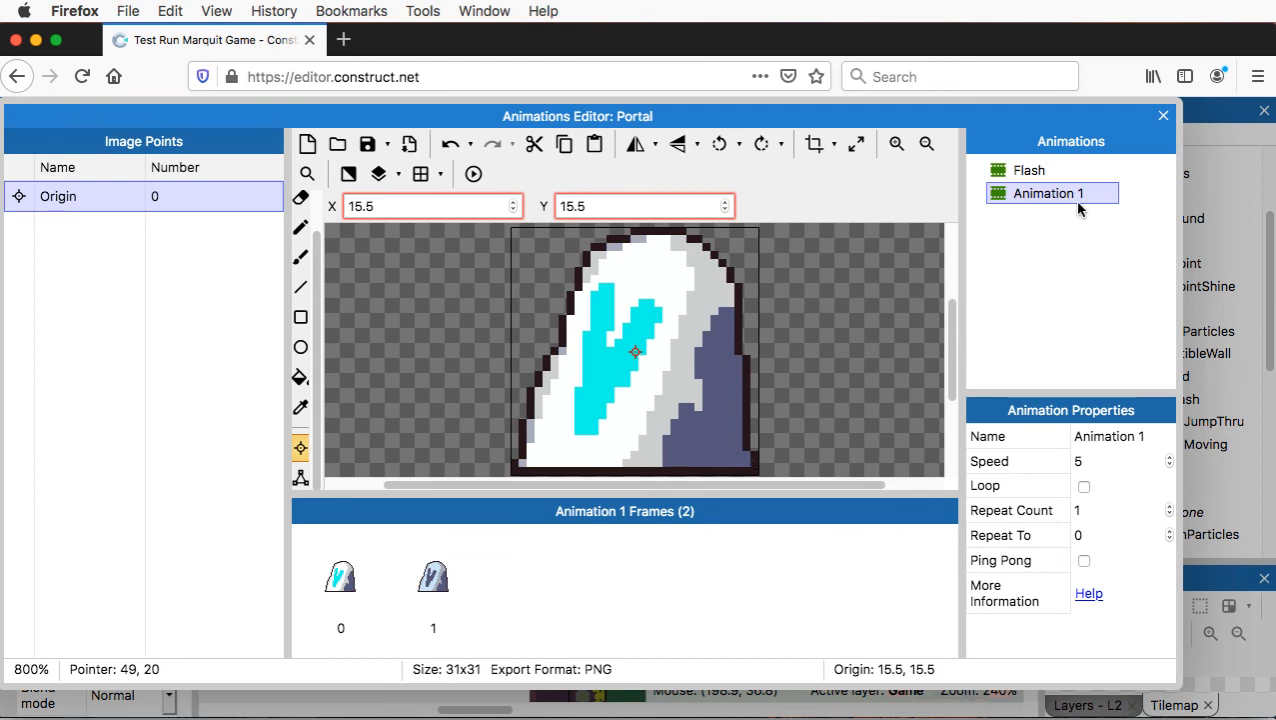
- Mirror both frames of the Portal's Animation 1 horizontally and compare it with the Flash animation
click(355, 588)
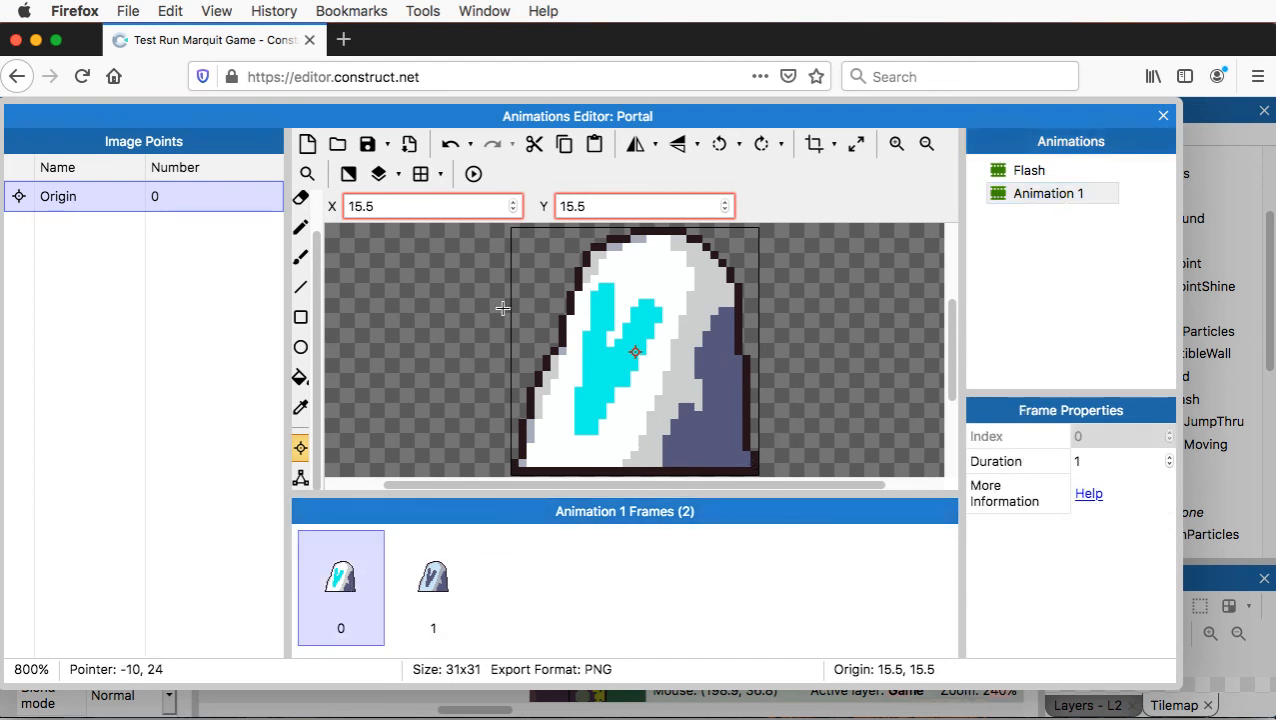
click(636, 144)
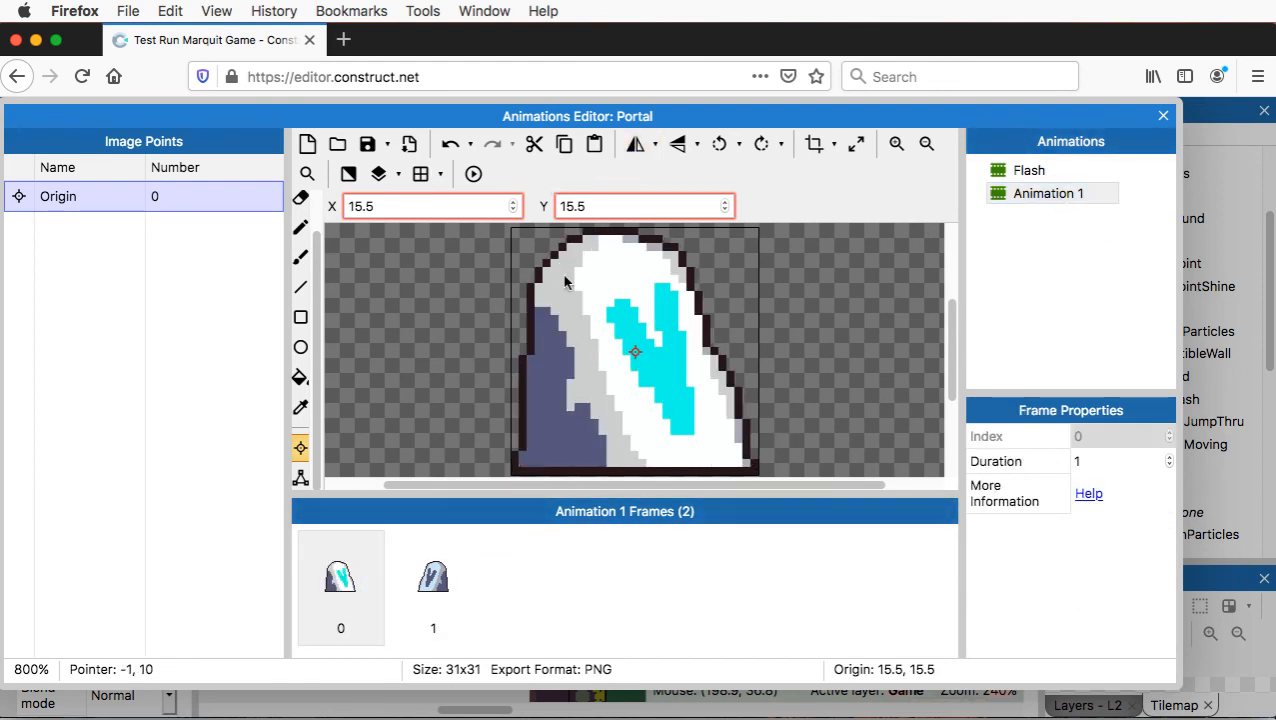
click(433, 597)
click(636, 144)
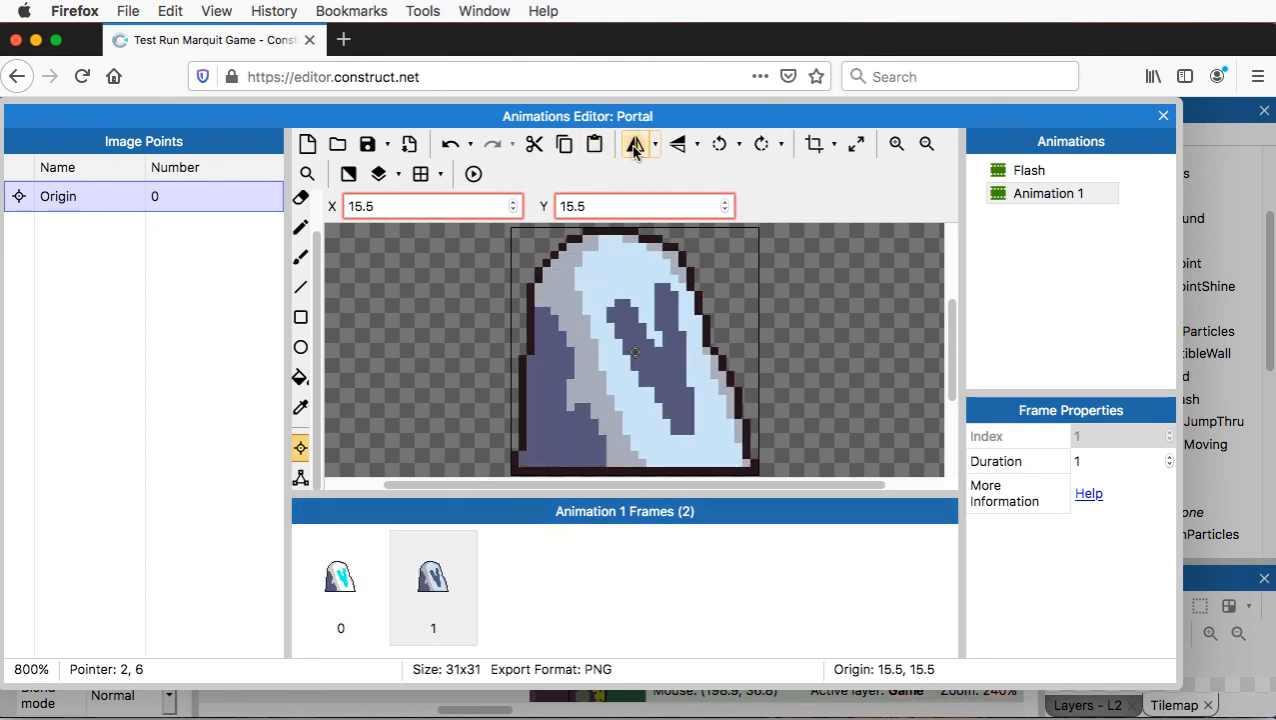
click(1030, 172)
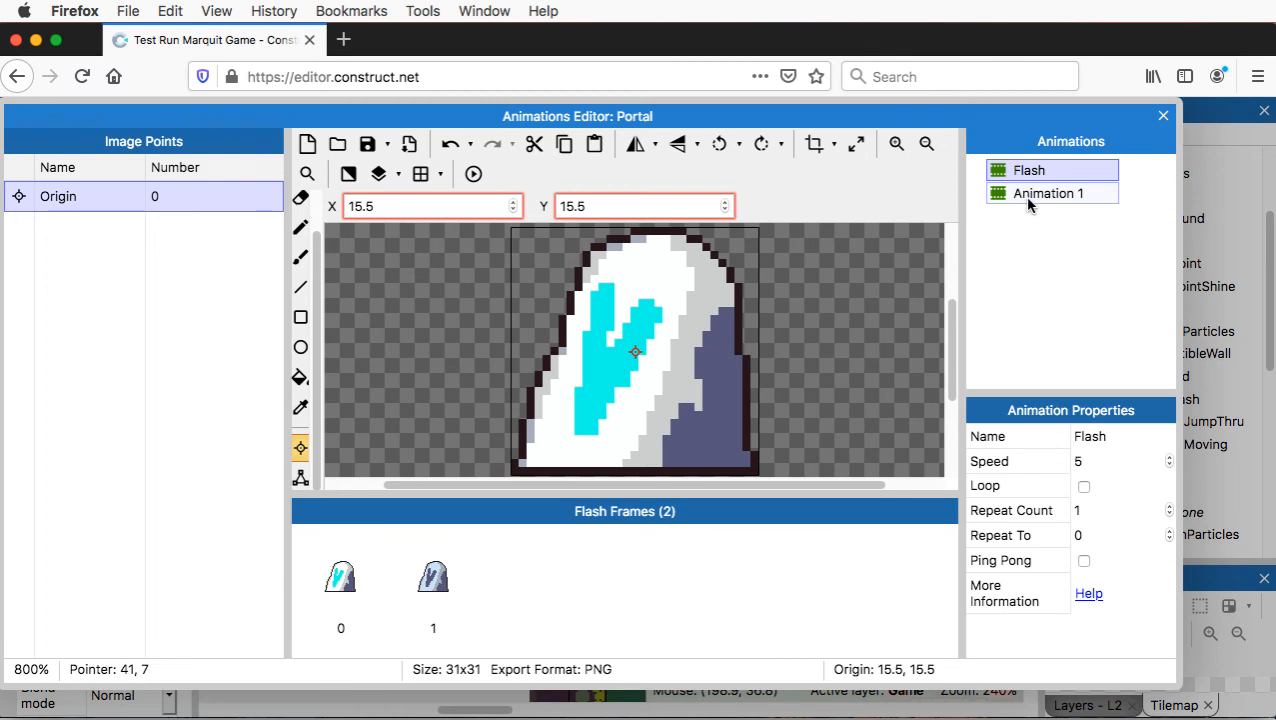
click(1029, 196)
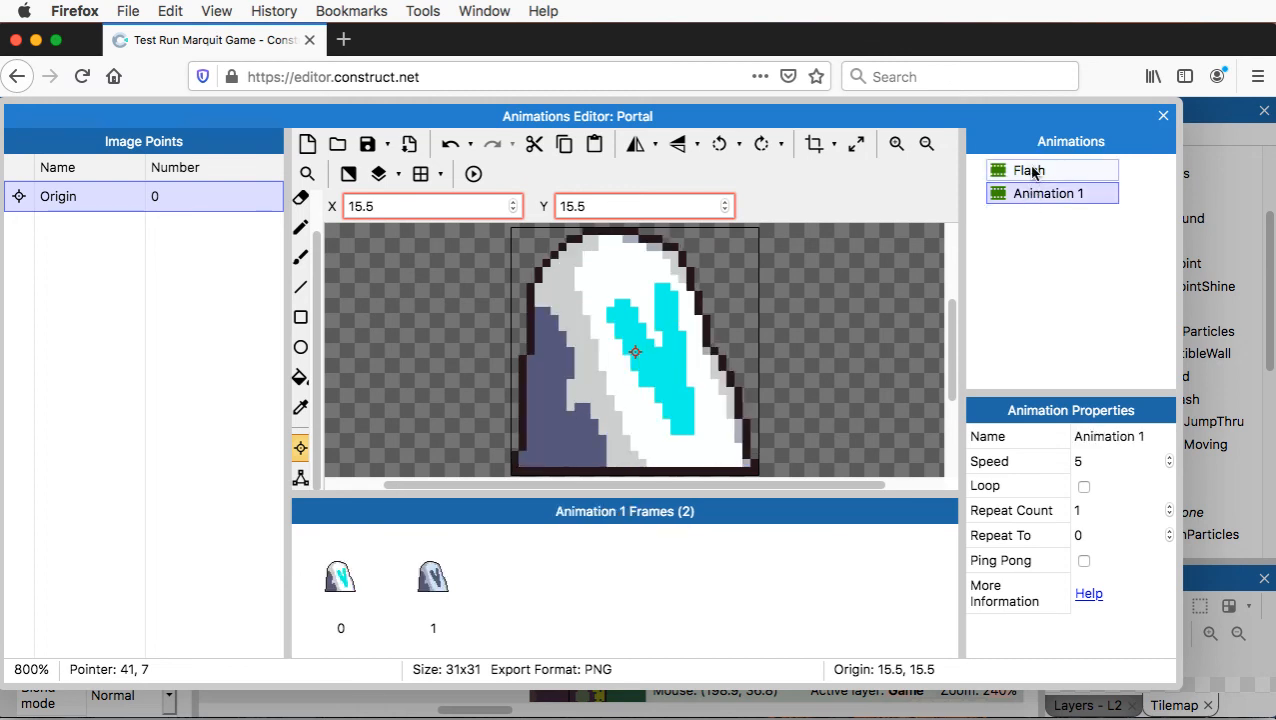
- Rename the Portal's Flash animation as Left
click(1031, 172)
right_click(1029, 172)
click(1070, 218)
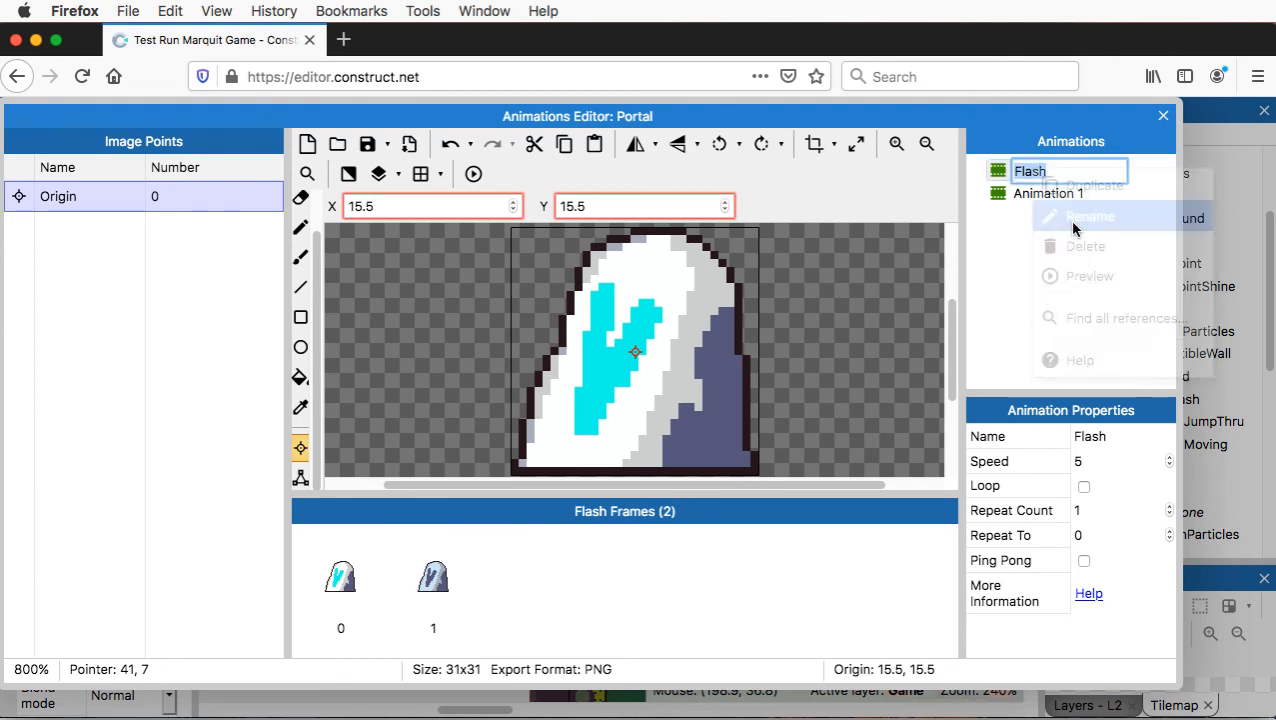
text(L)
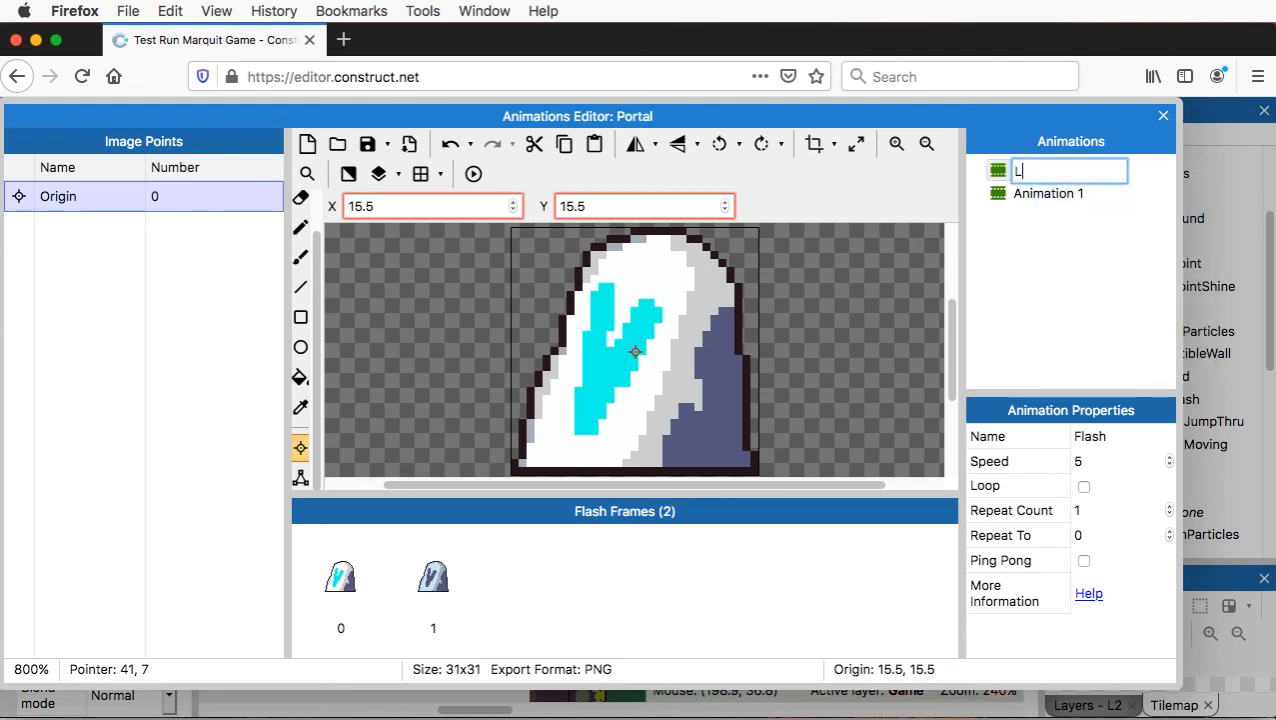
text(eft)
key(Return)
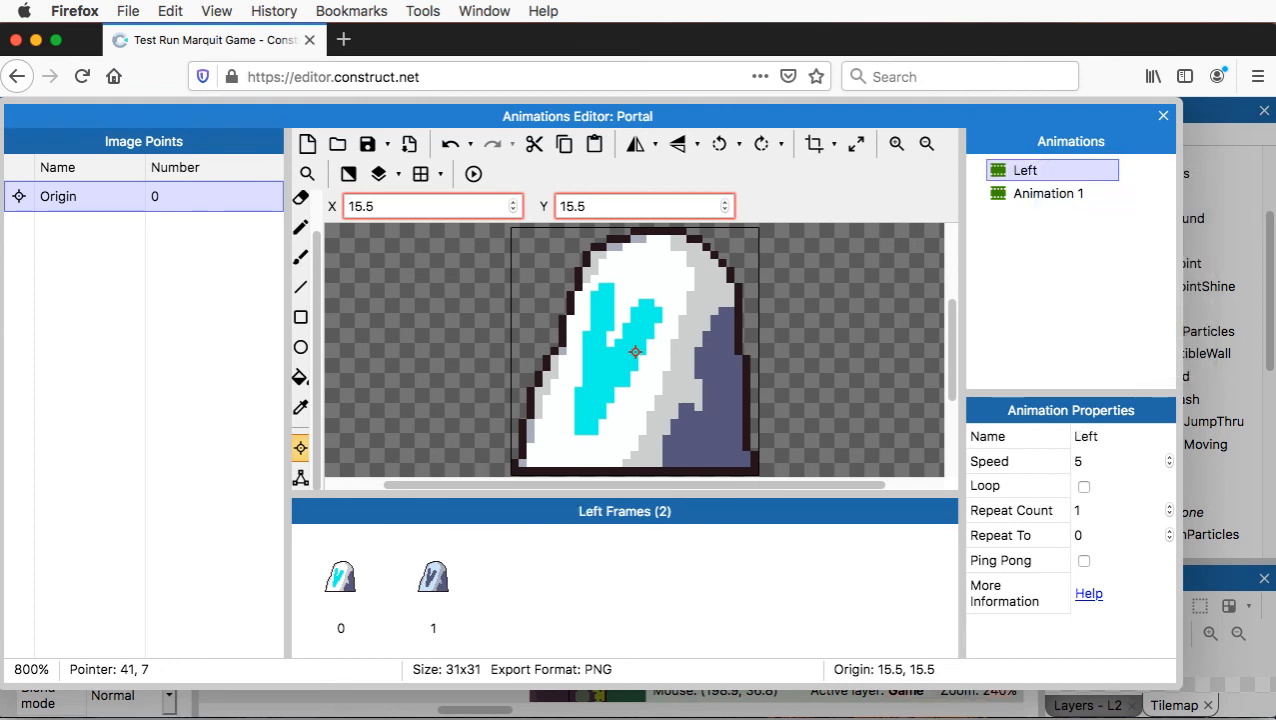
- Rename the Portal's mirrored Animation 1 as Right and close the animations editor
click(1066, 199)
right_click(1064, 197)
click(1098, 246)
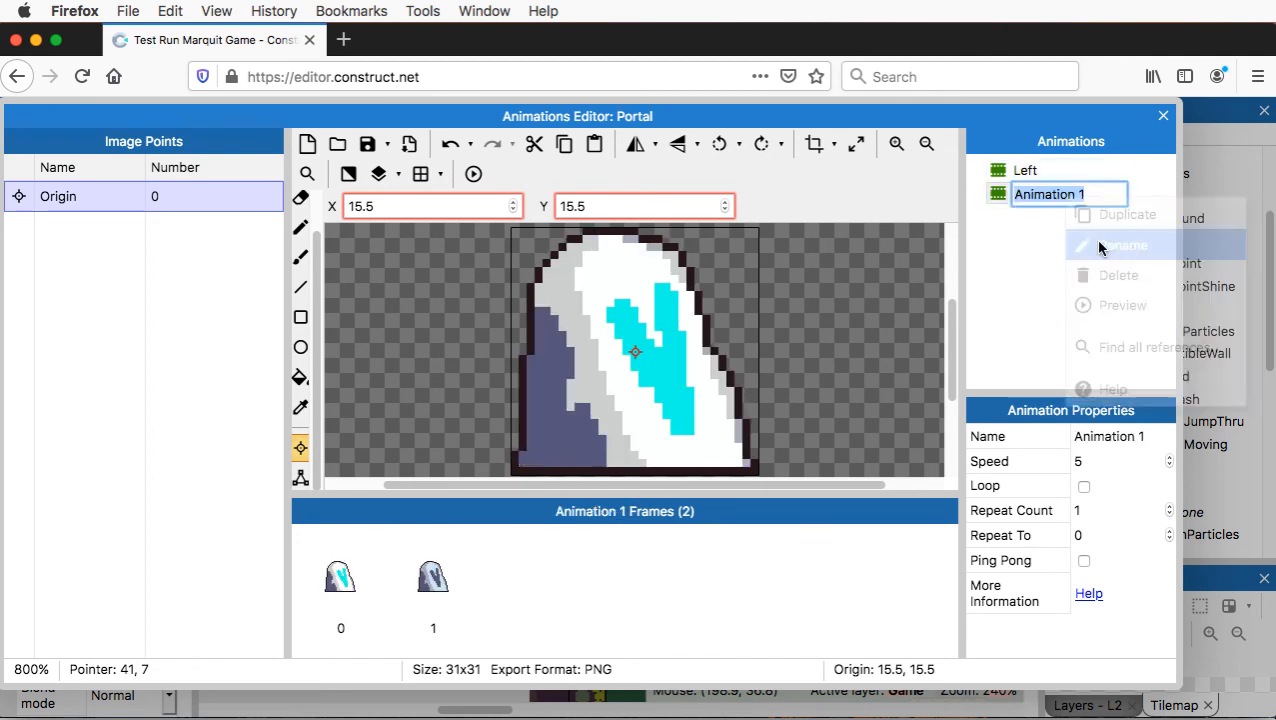
text(Right)
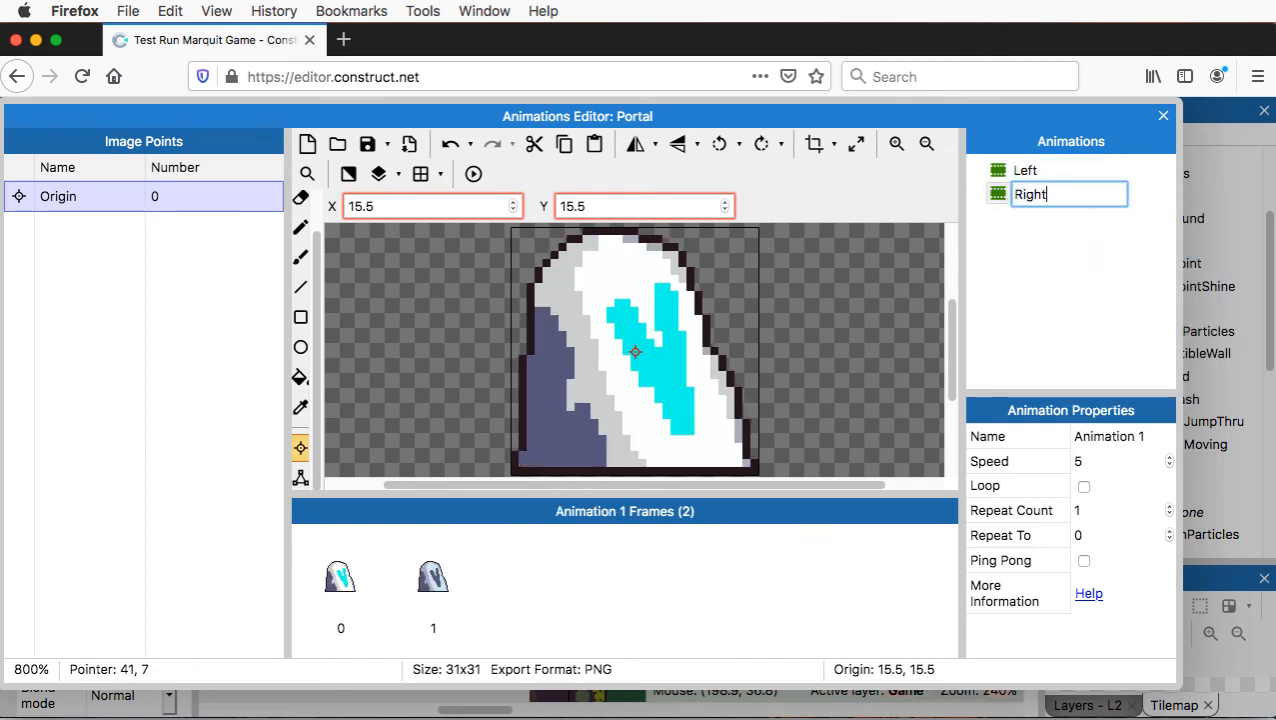
key(Return)
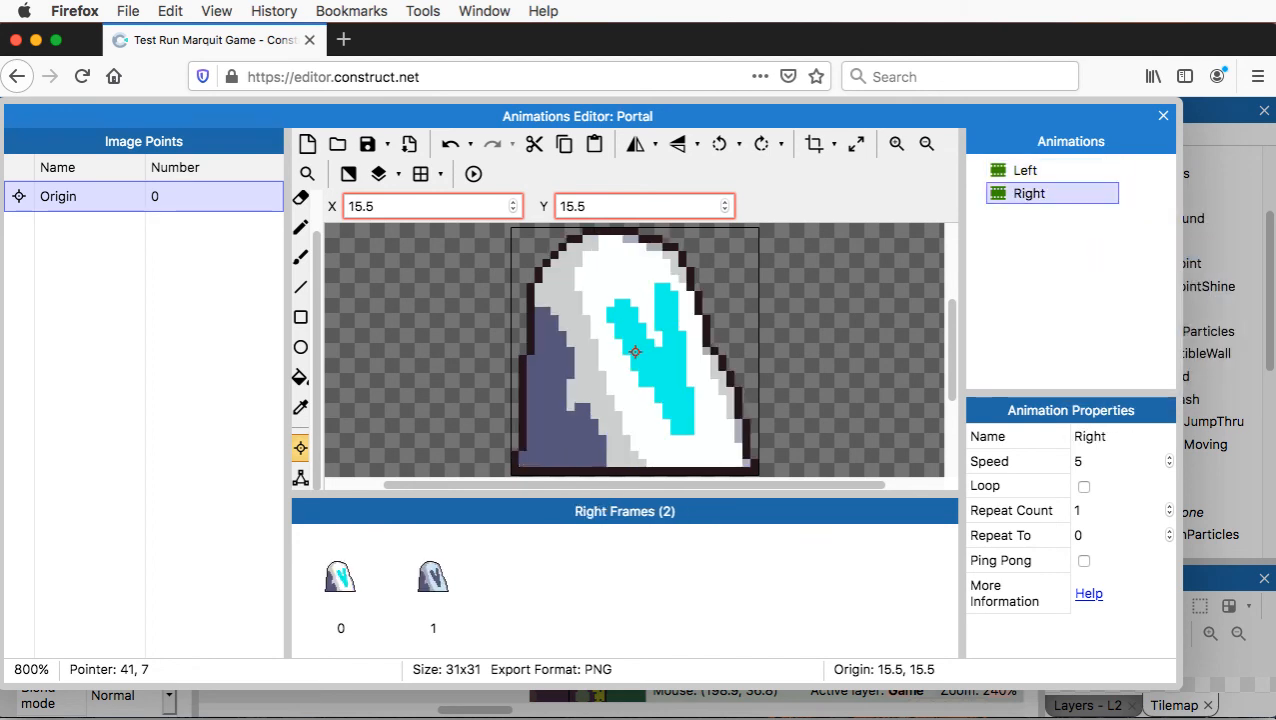
click(1162, 117)
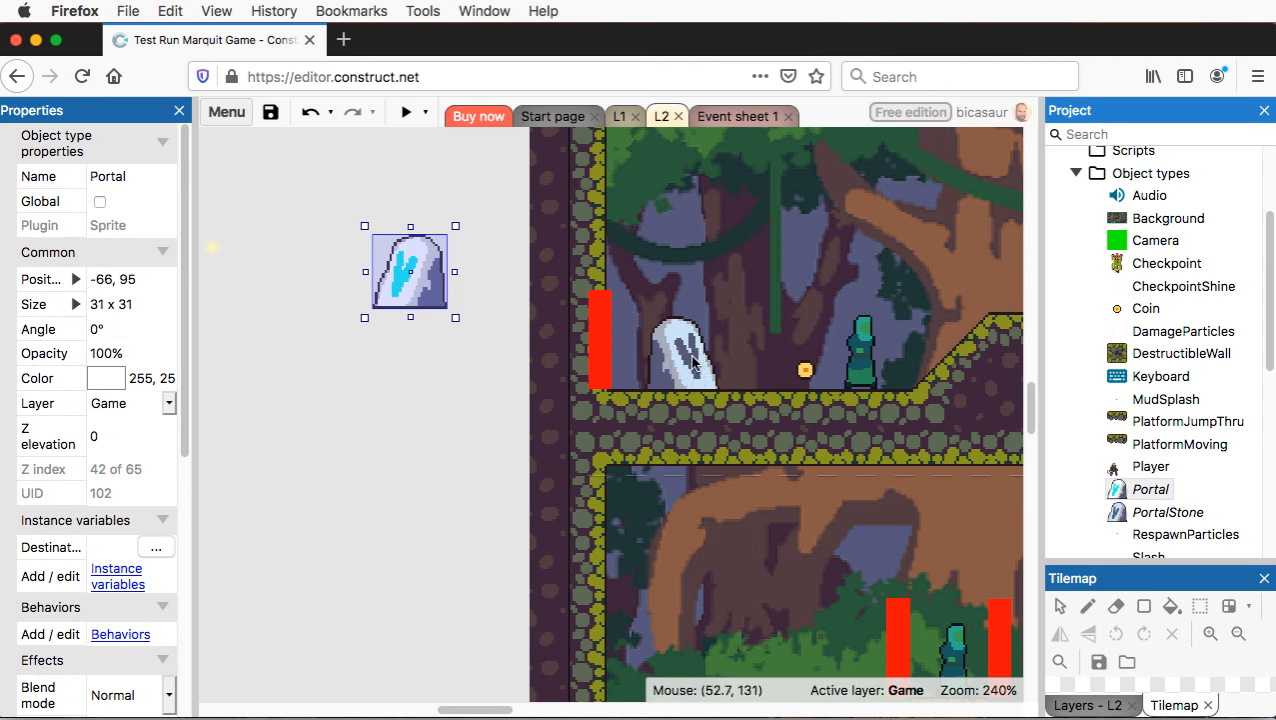
- Set the animation in event 29's Portal Set animation action to PortalStone.AnimationName, playing from the beginning
click(744, 118)
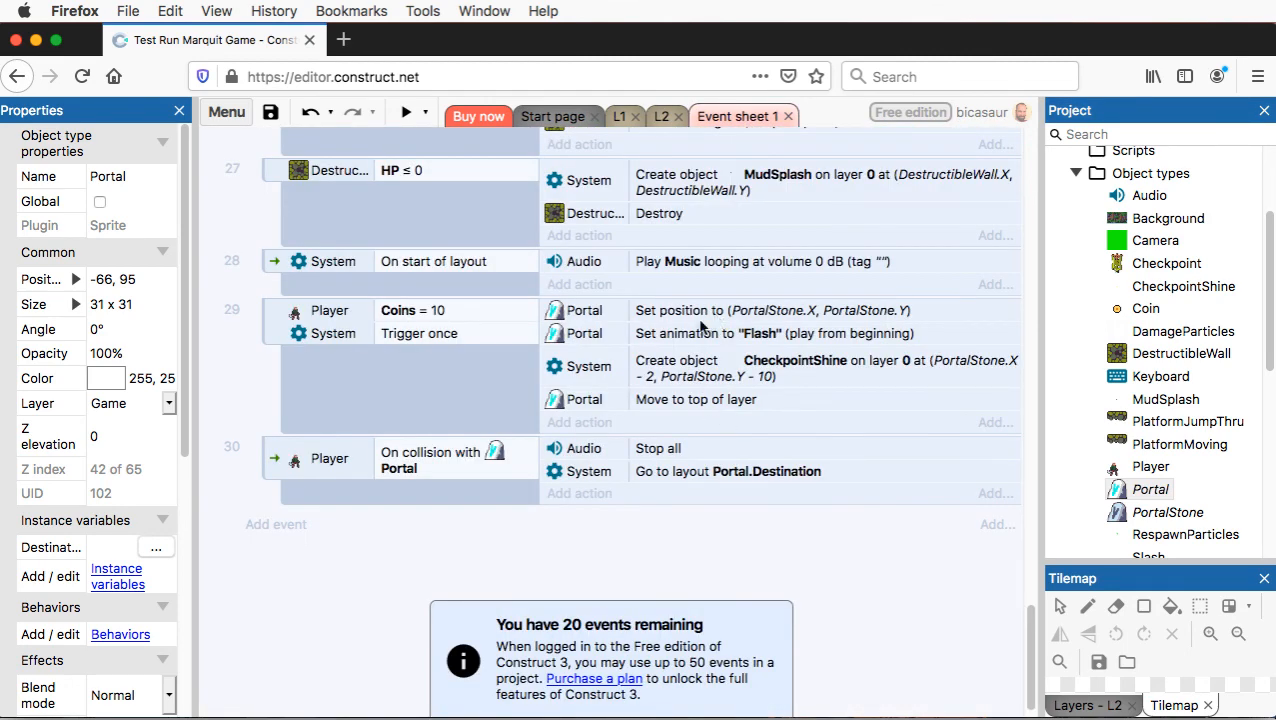
double_click(777, 336)
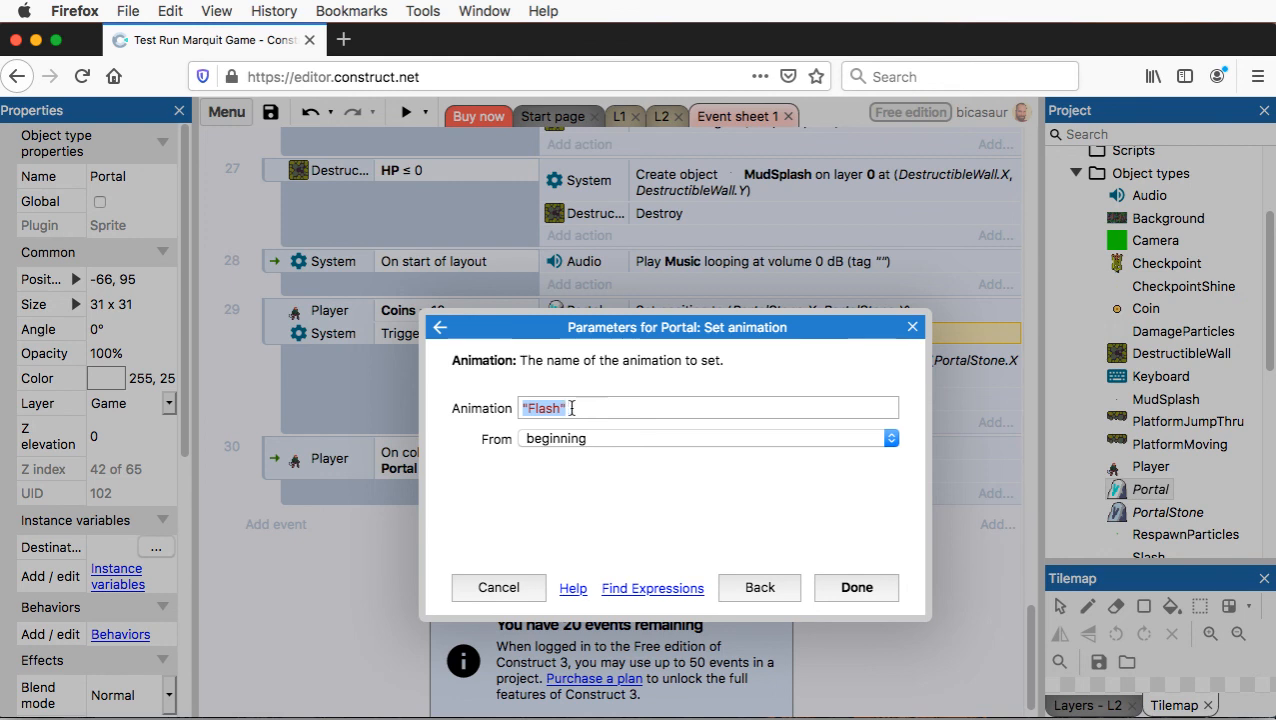
key(BackSpace)
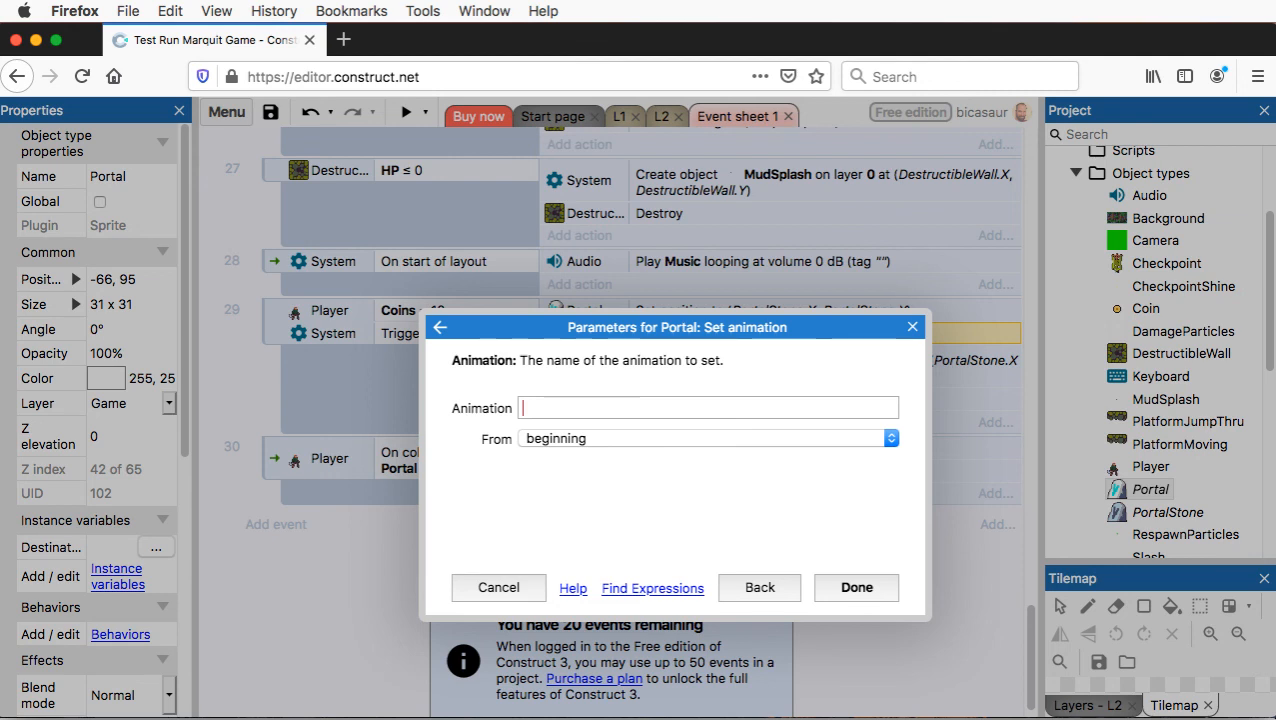
text(Port)
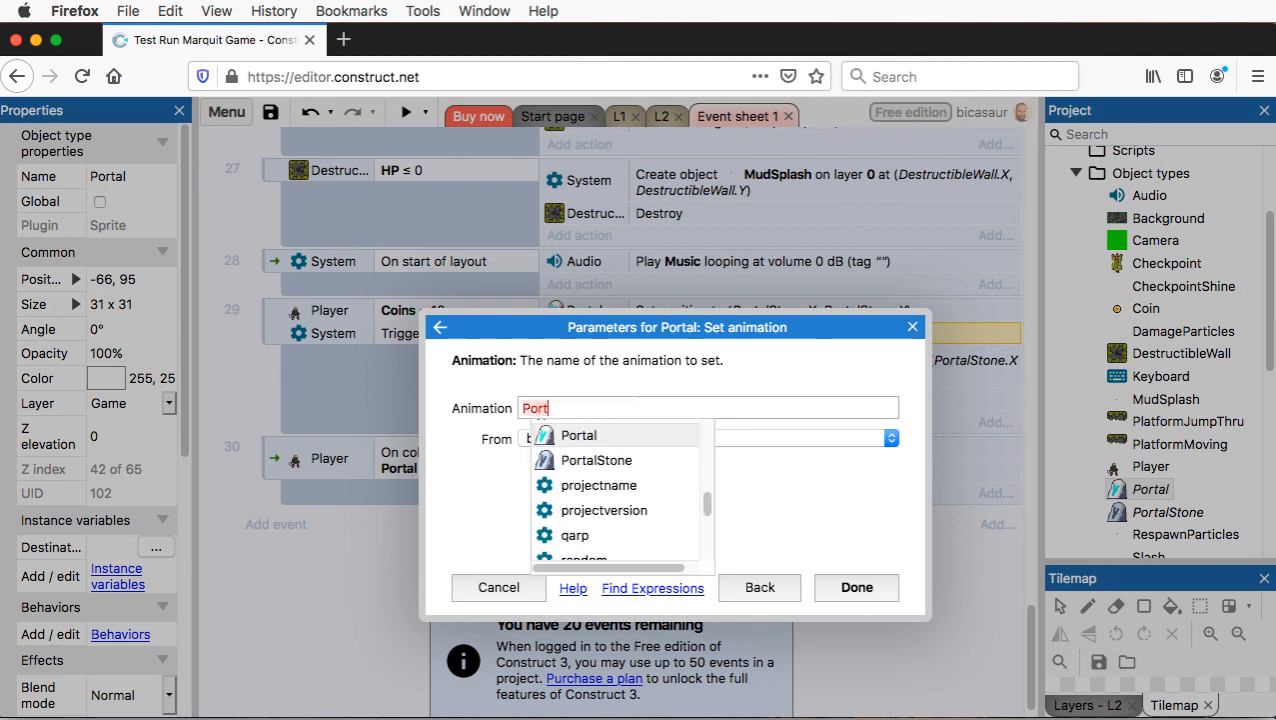
text(alS)
key(Return)
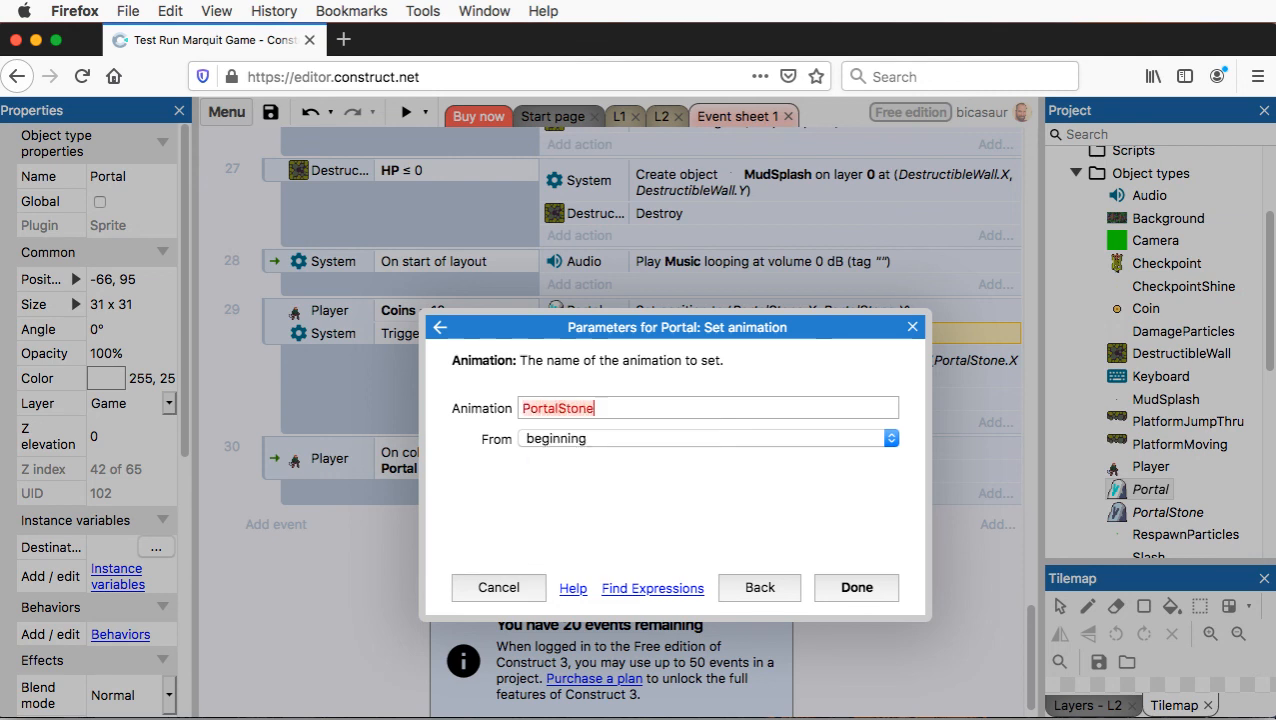
text(.)
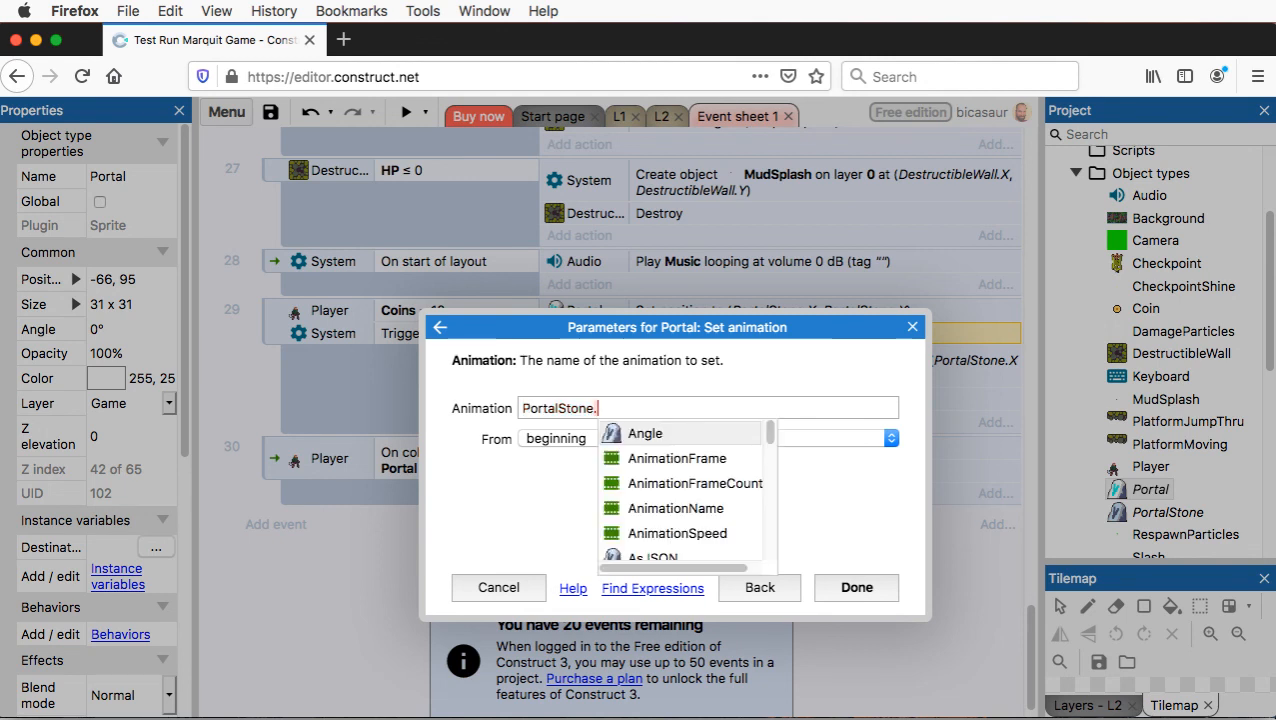
click(671, 510)
click(673, 509)
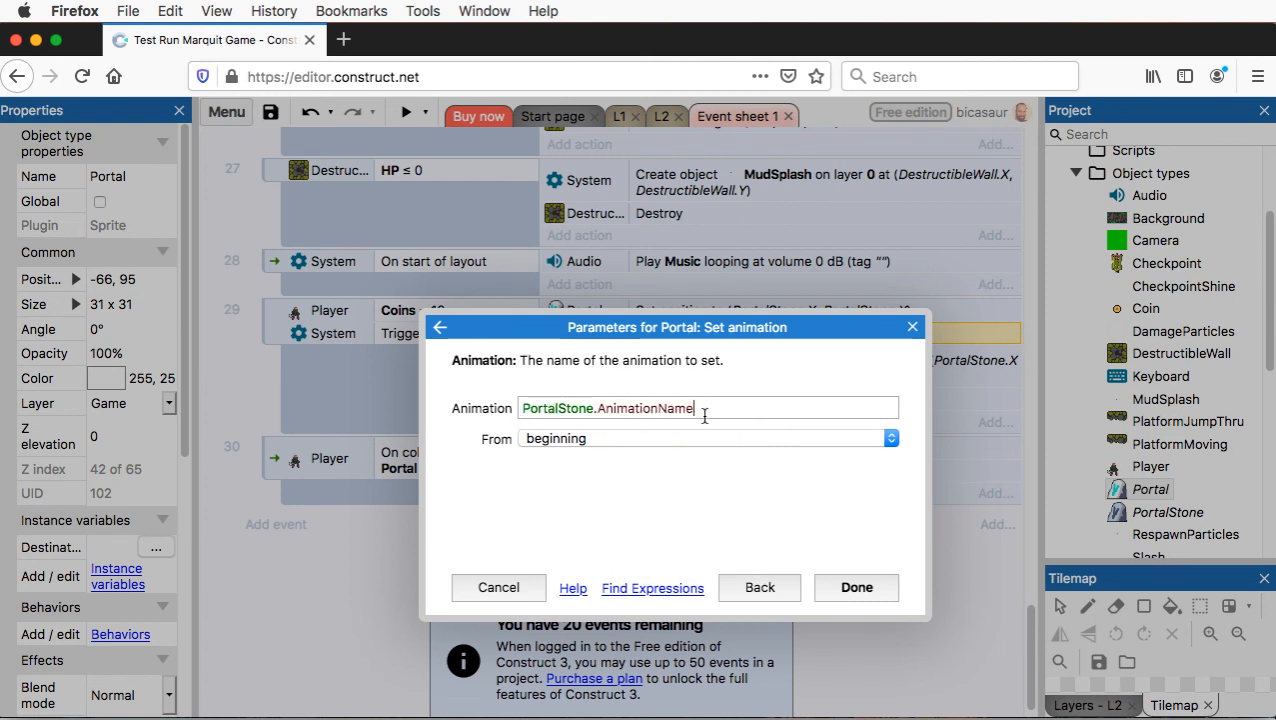
click(856, 588)
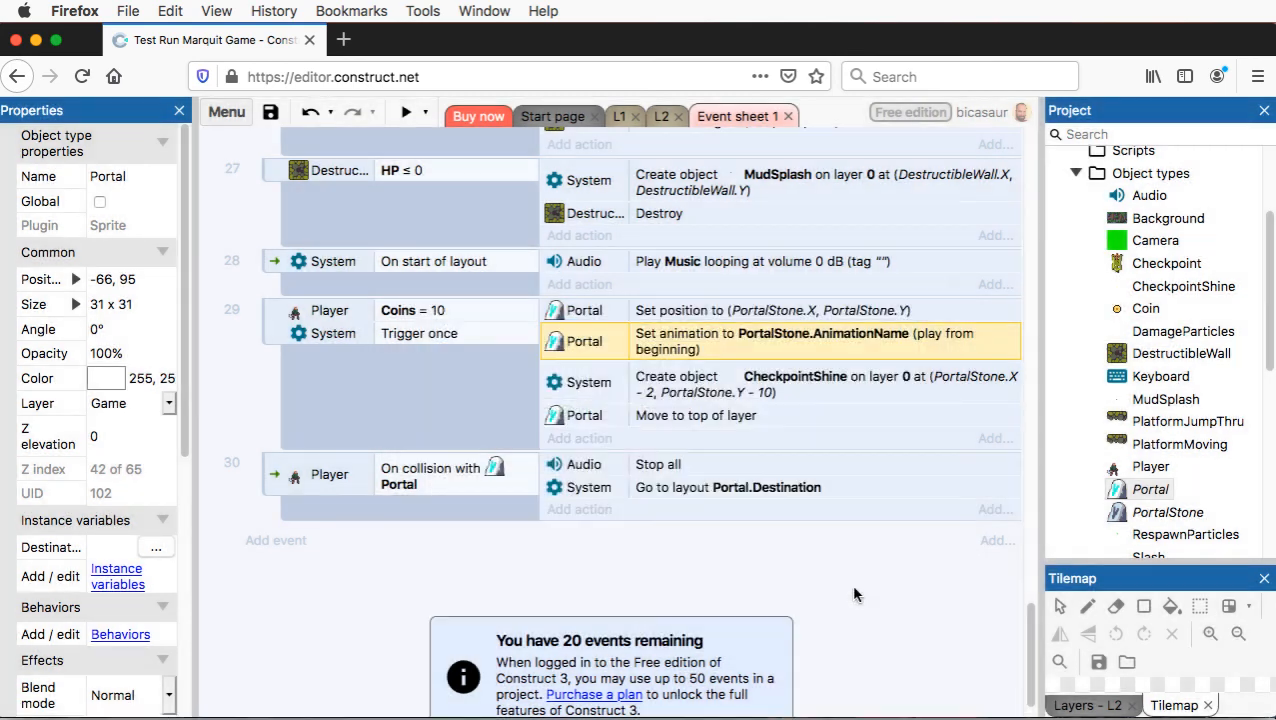
- Compare the PortalStone's initial animation setting in the L2 and L1 layouts, checking the Portal's animation action in Event sheet 1 in between
click(661, 117)
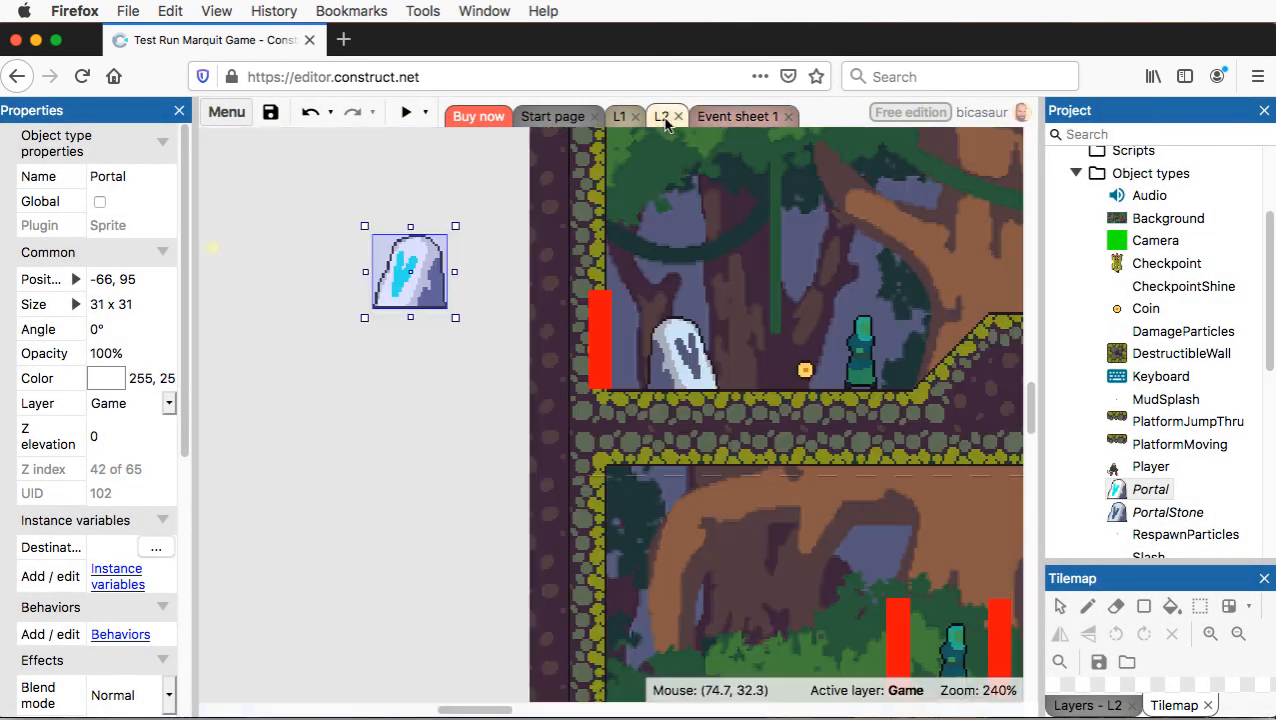
click(682, 372)
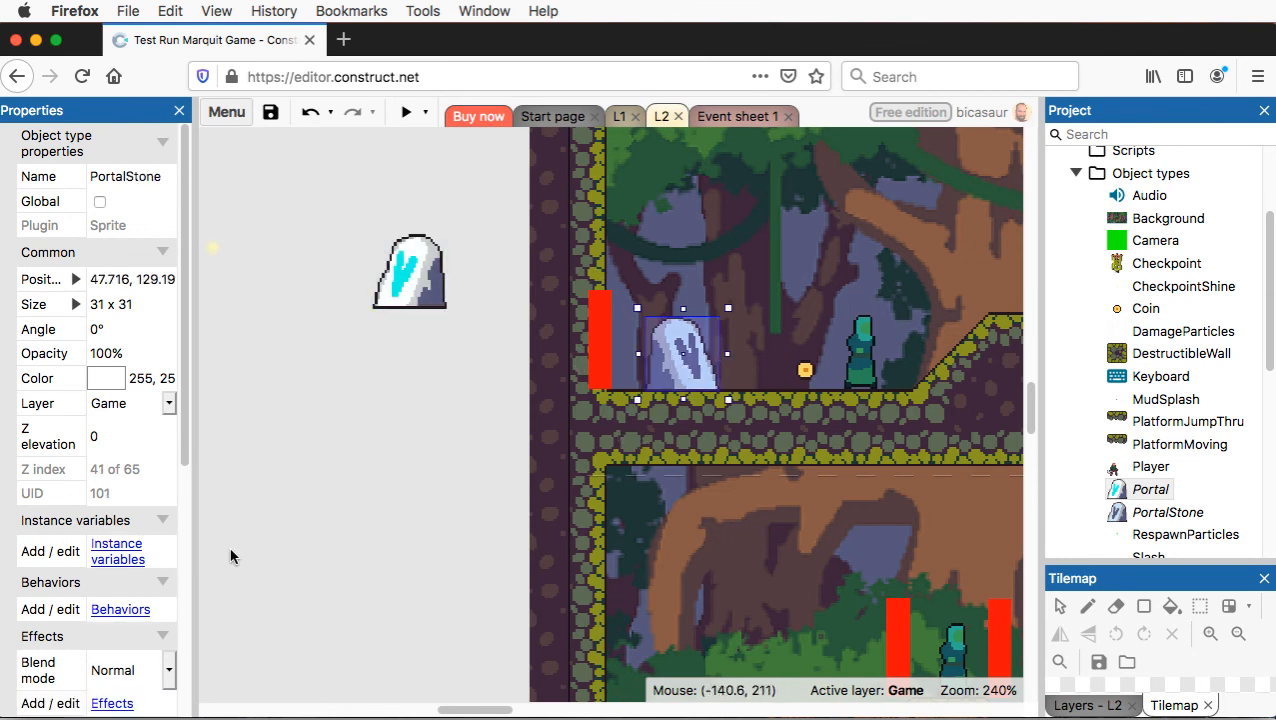
scroll(105, 561, down, 5)
scroll(106, 585, down, 2)
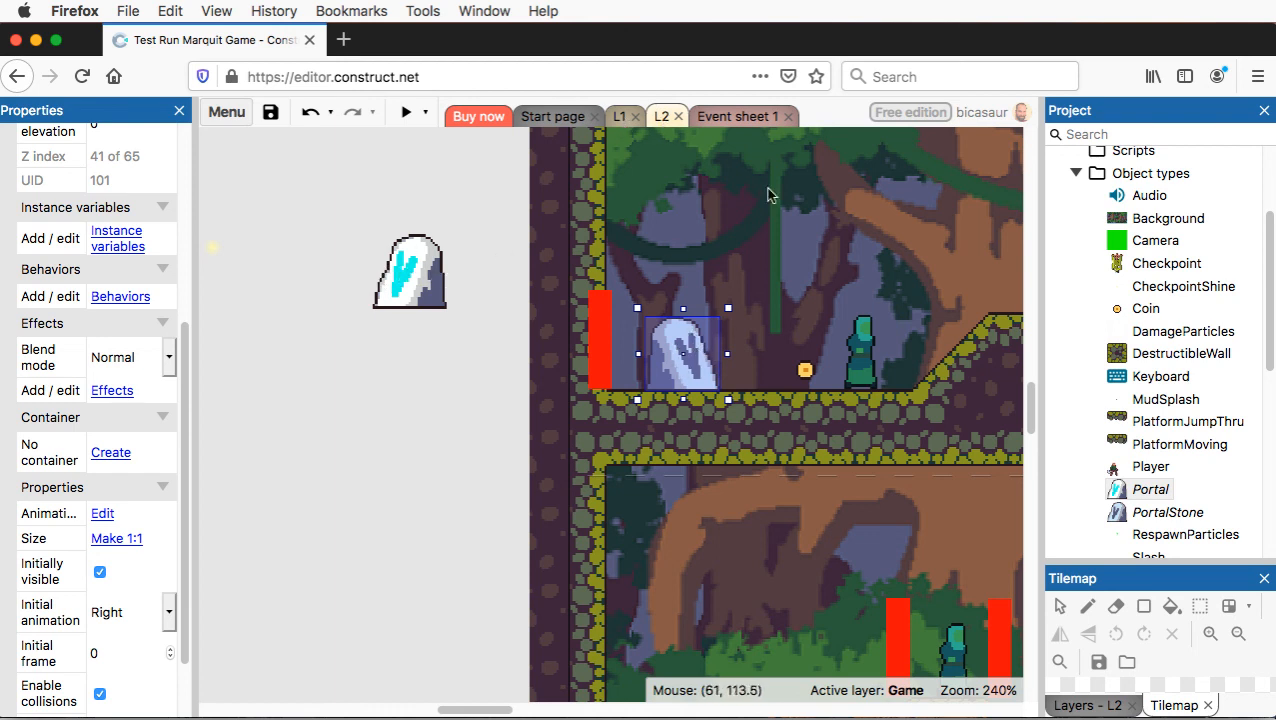
click(740, 118)
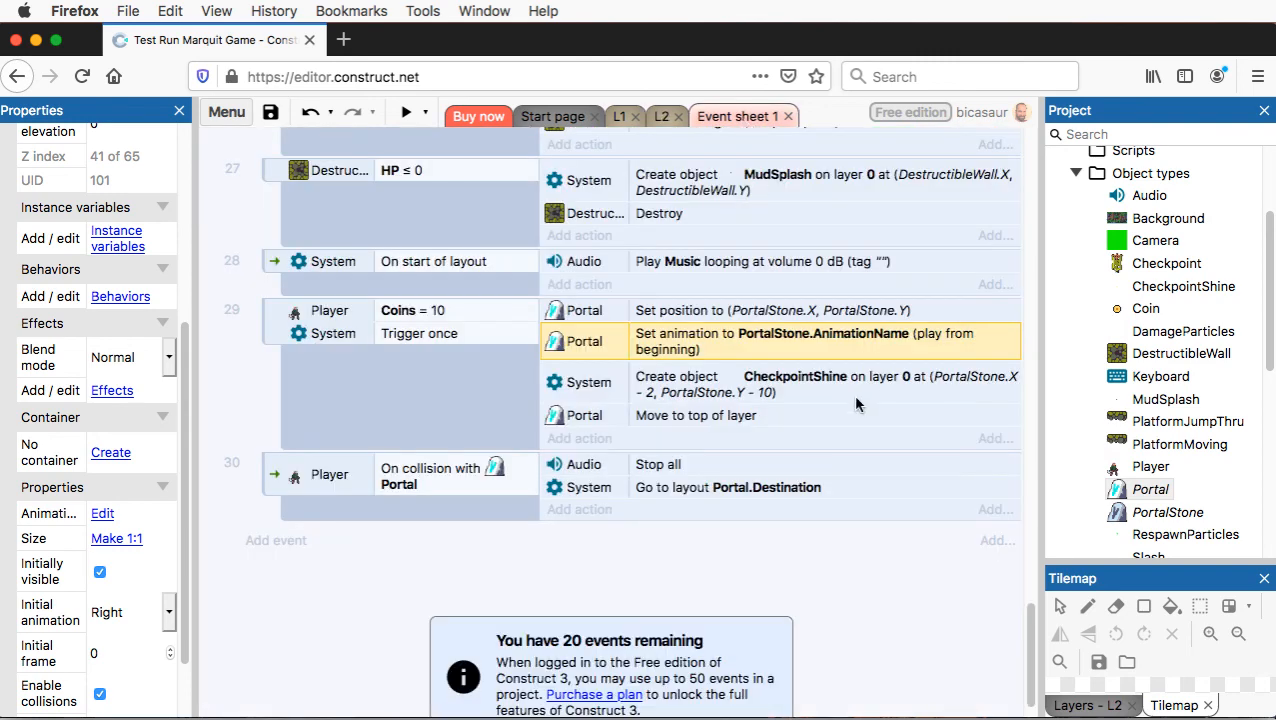
click(618, 118)
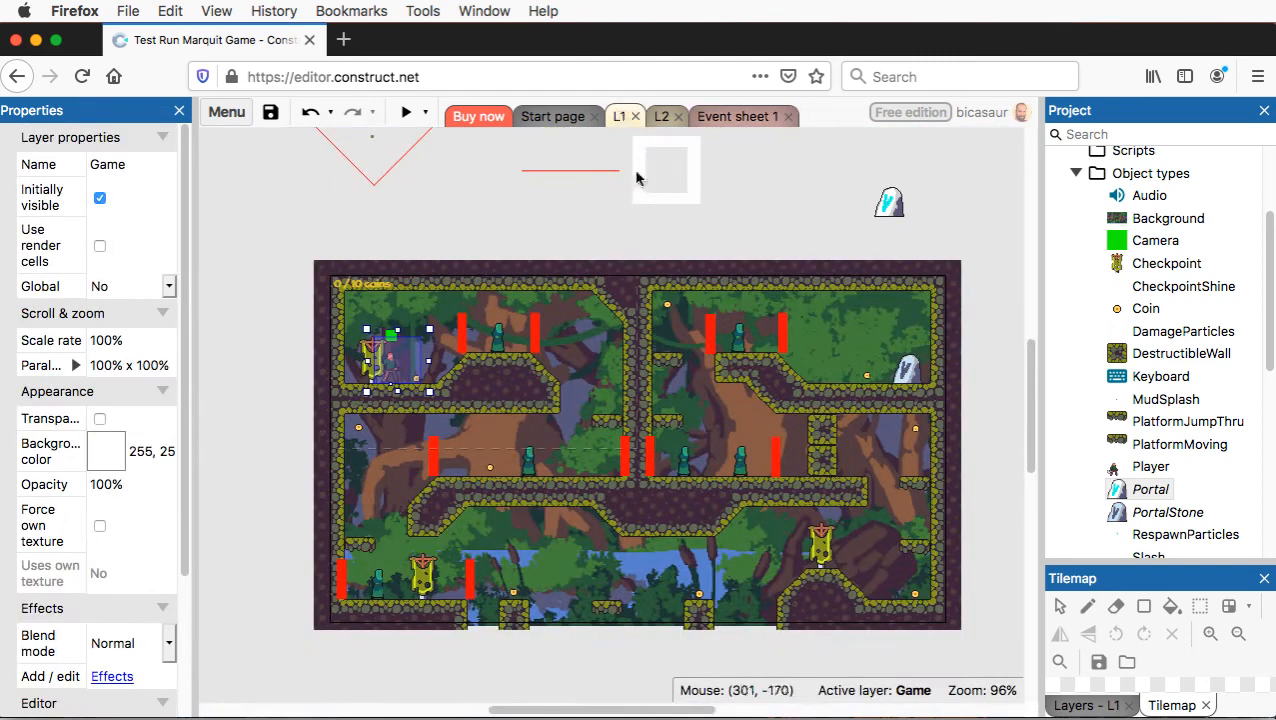
click(905, 369)
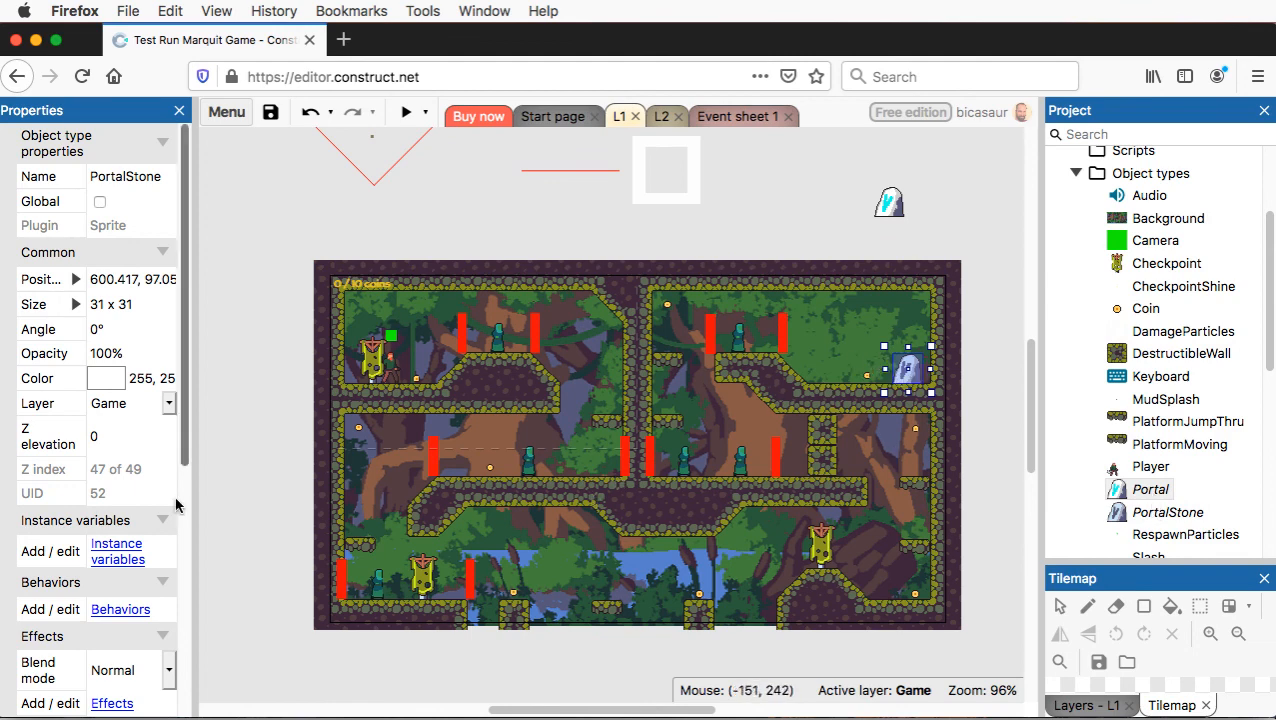
scroll(48, 613, down, 1)
scroll(48, 613, down, 8)
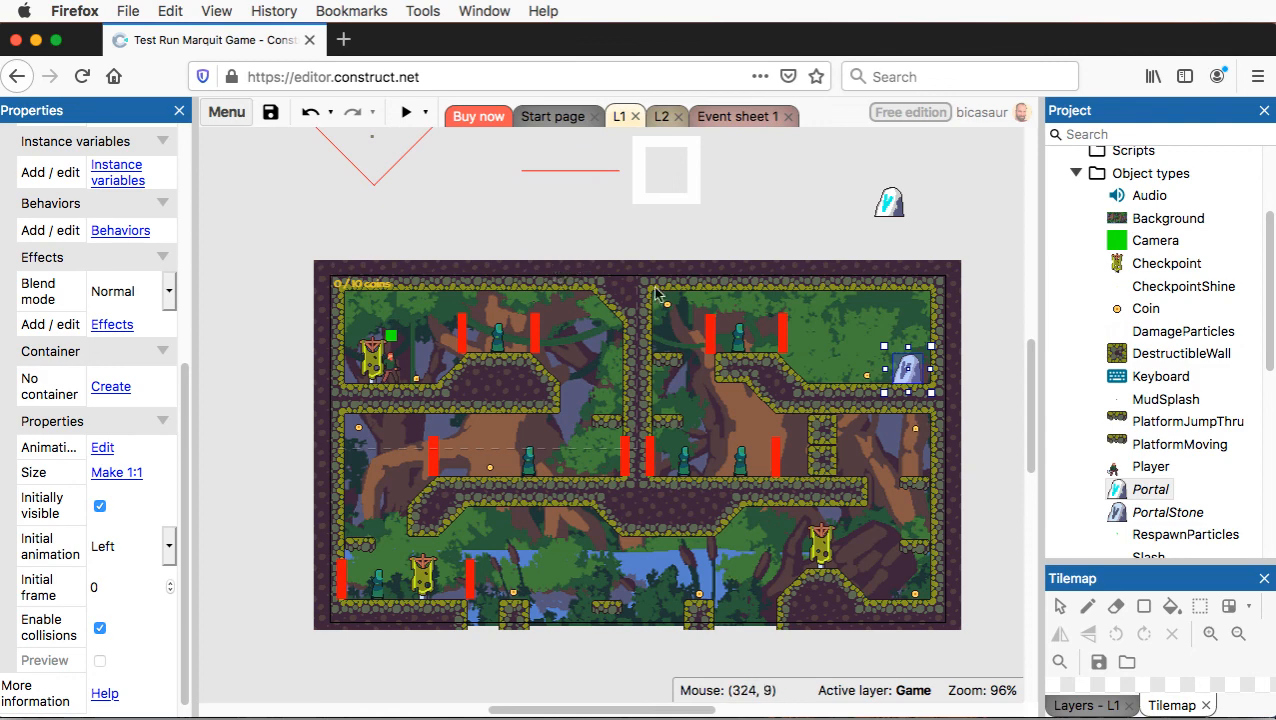
click(662, 119)
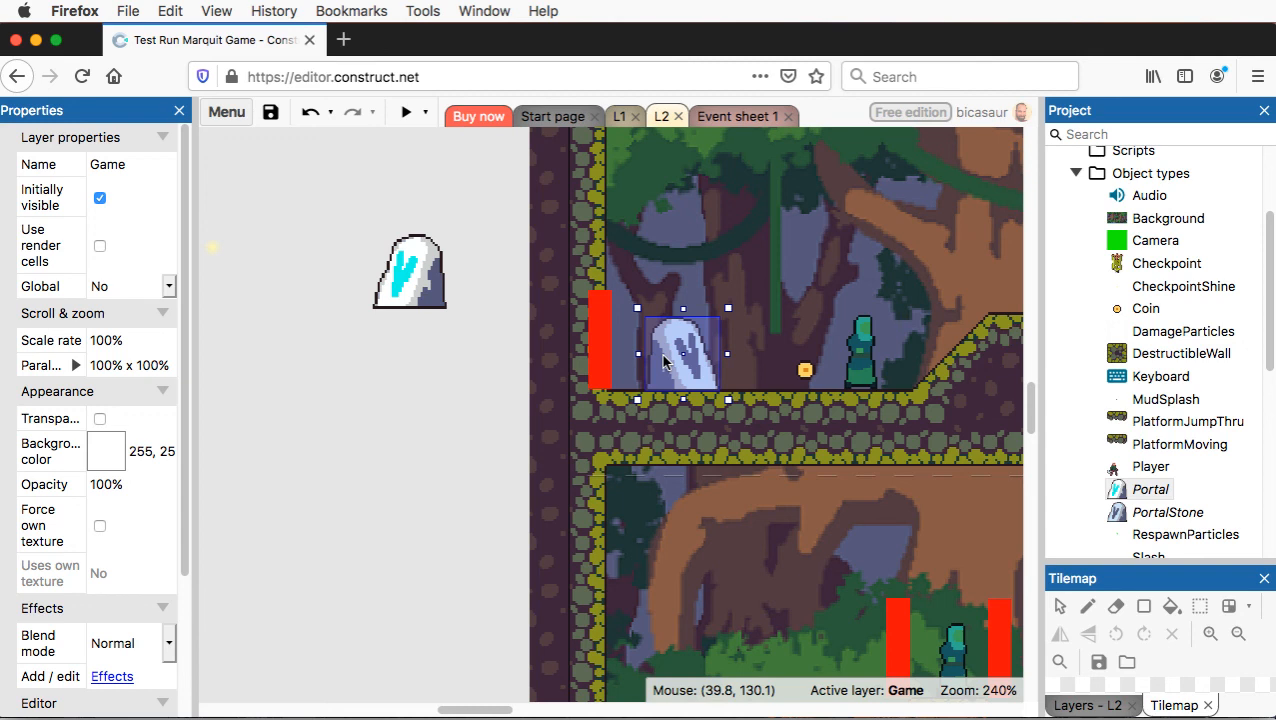
- Deselect the PortalStone and look over the whole L2 level from the portal end to the player start
click(373, 505)
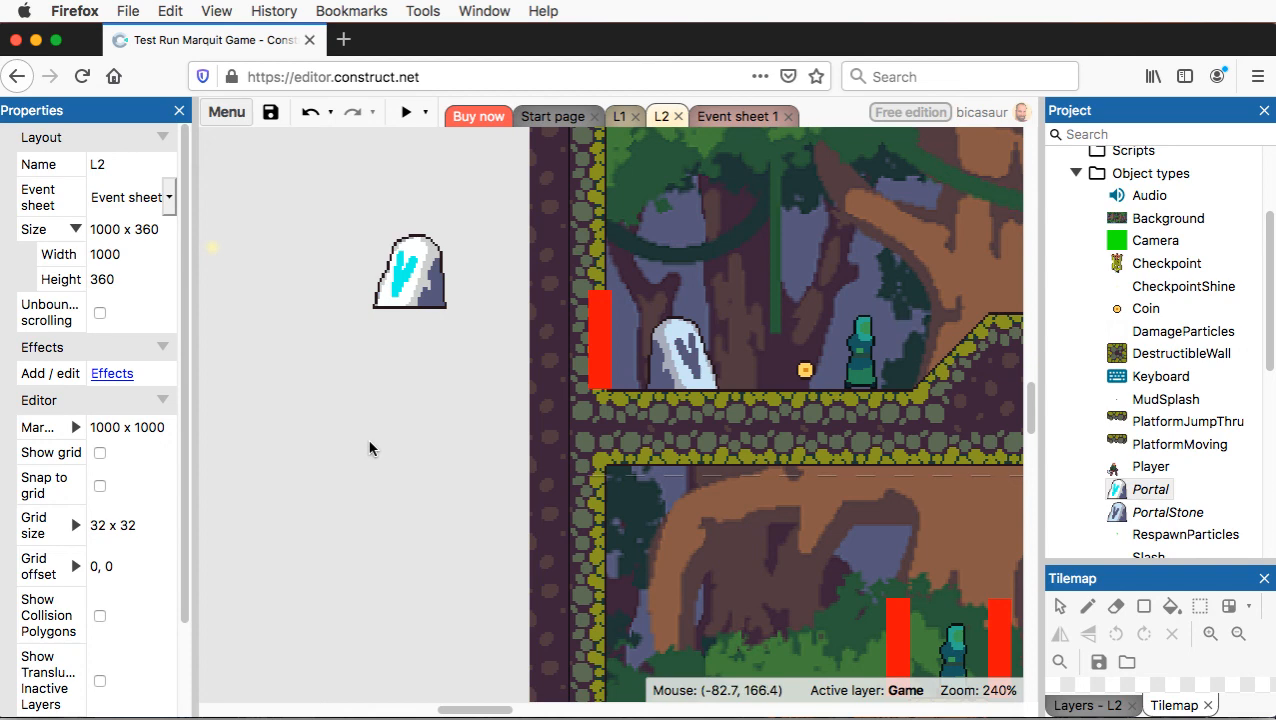
ctrl+scroll(369, 449, down, 5)
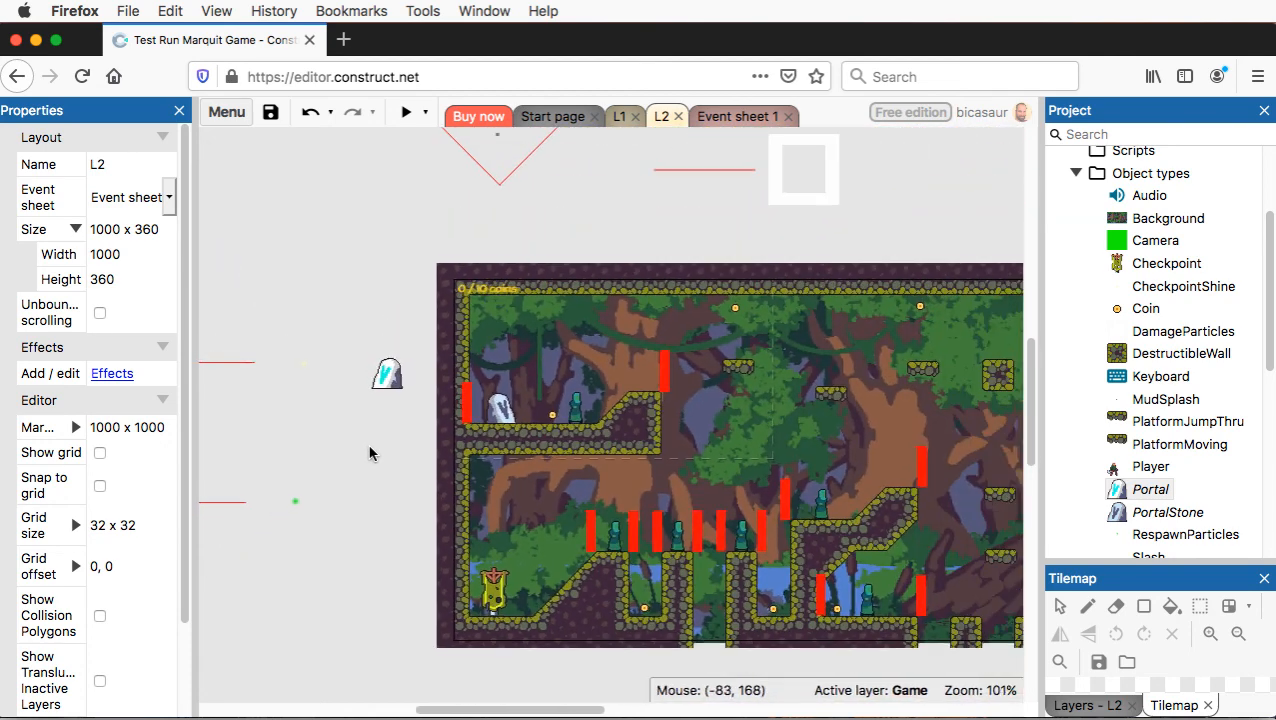
scroll(369, 453, right, 5)
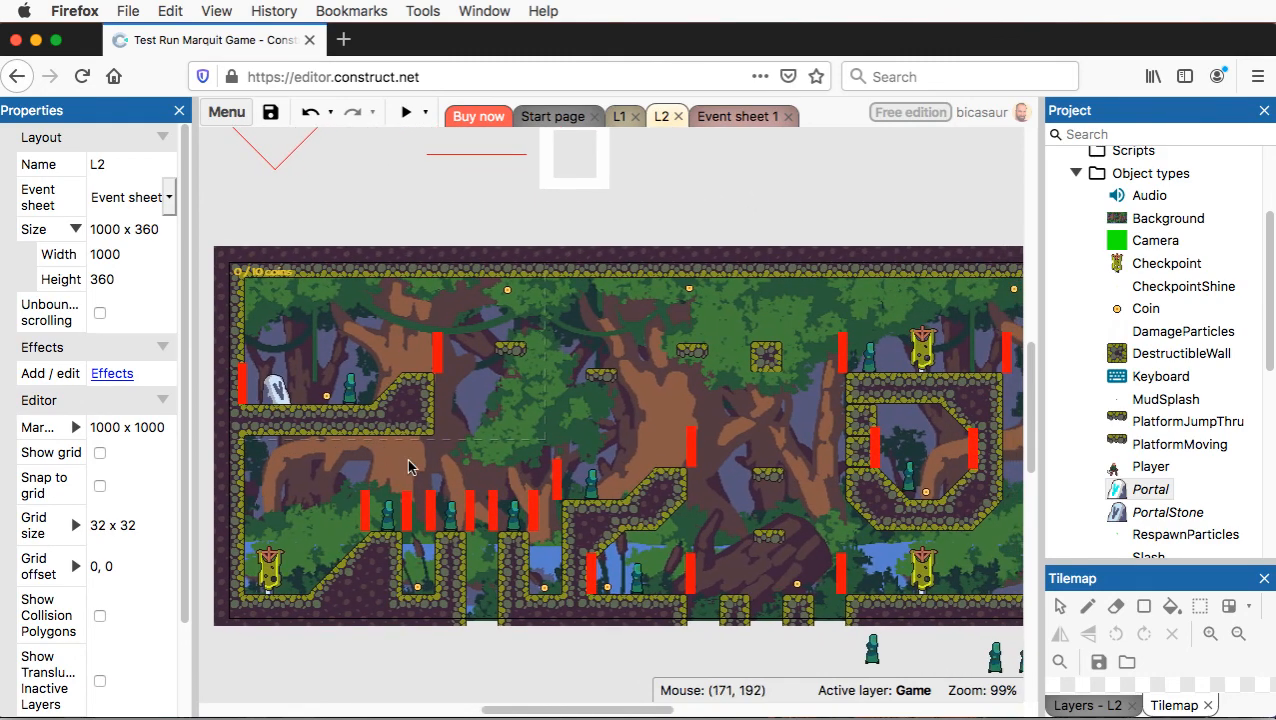
ctrl+scroll(416, 473, down, 1)
ctrl+scroll(416, 473, down, 1)
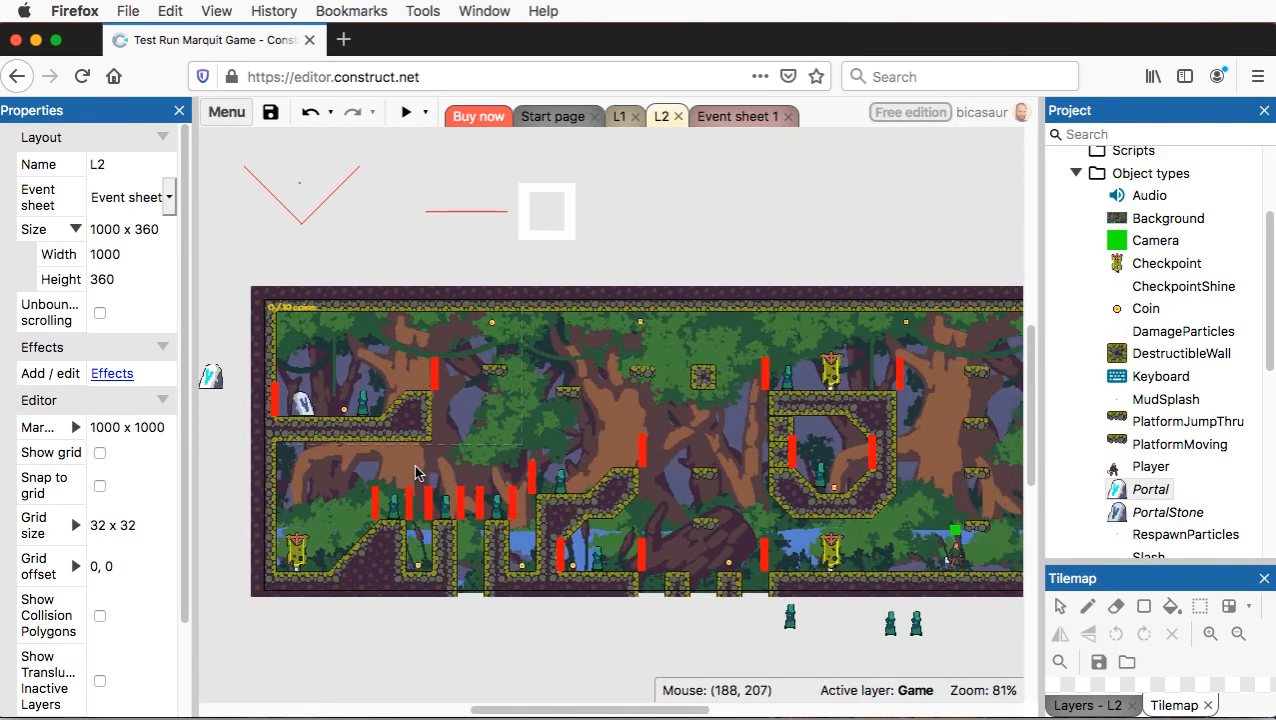
scroll(416, 473, right, 2)
ctrl+scroll(416, 473, down, 2)
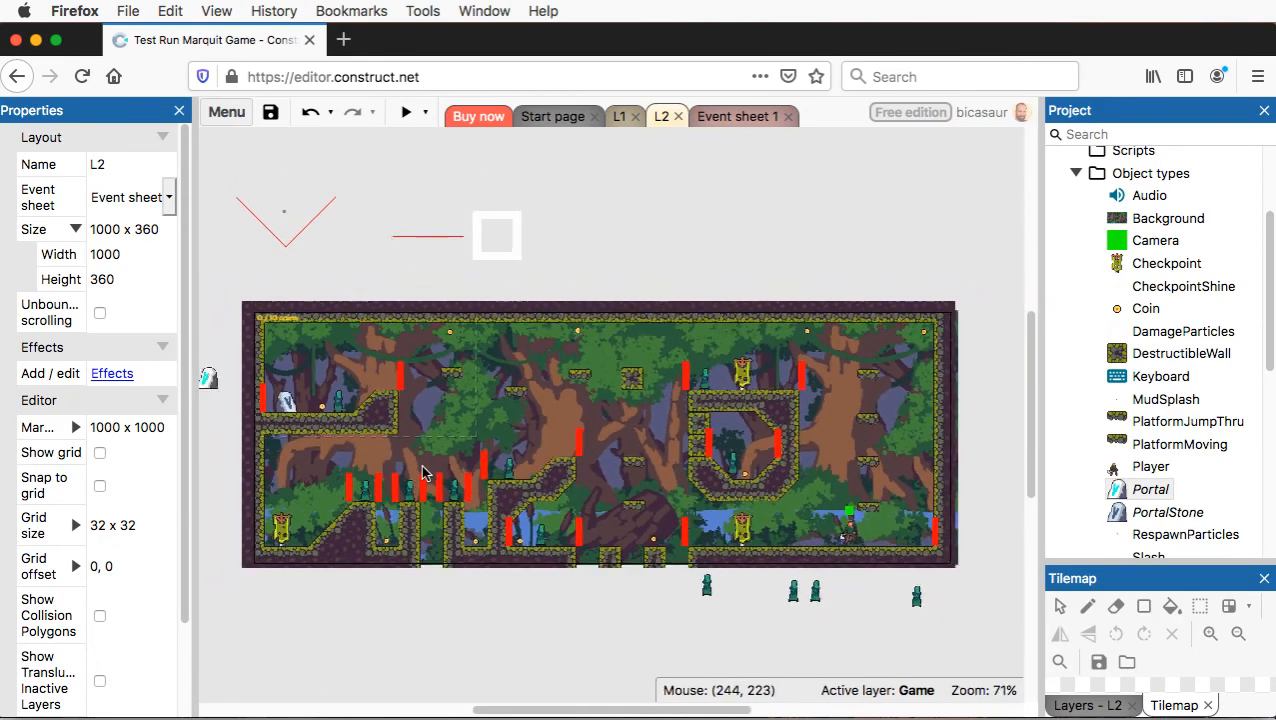
ctrl+scroll(420, 473, up, 2)
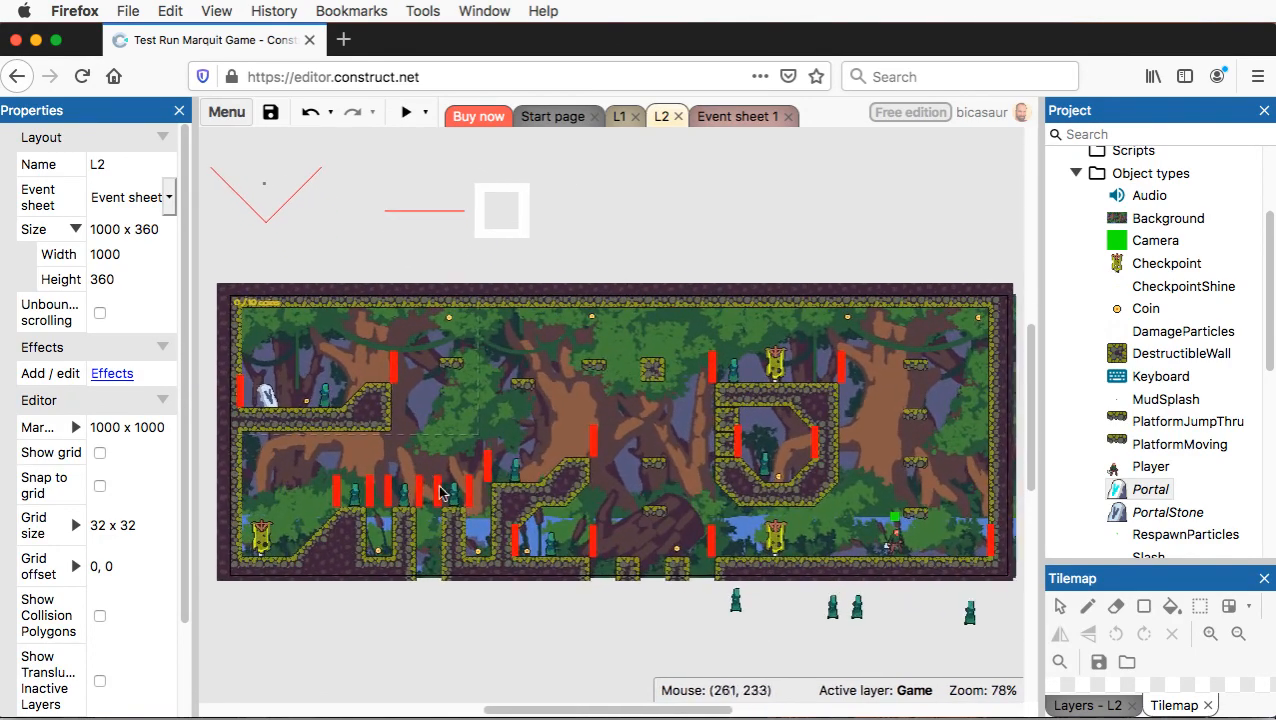
scroll(443, 488, left, 1)
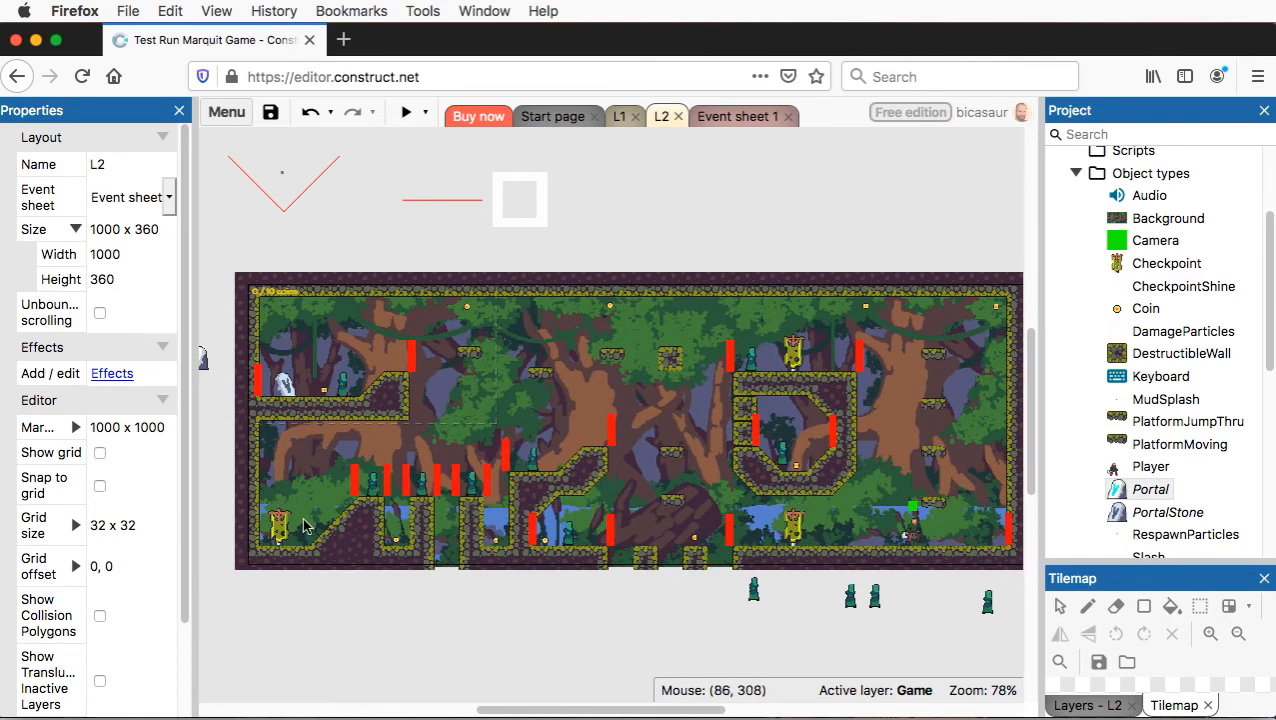